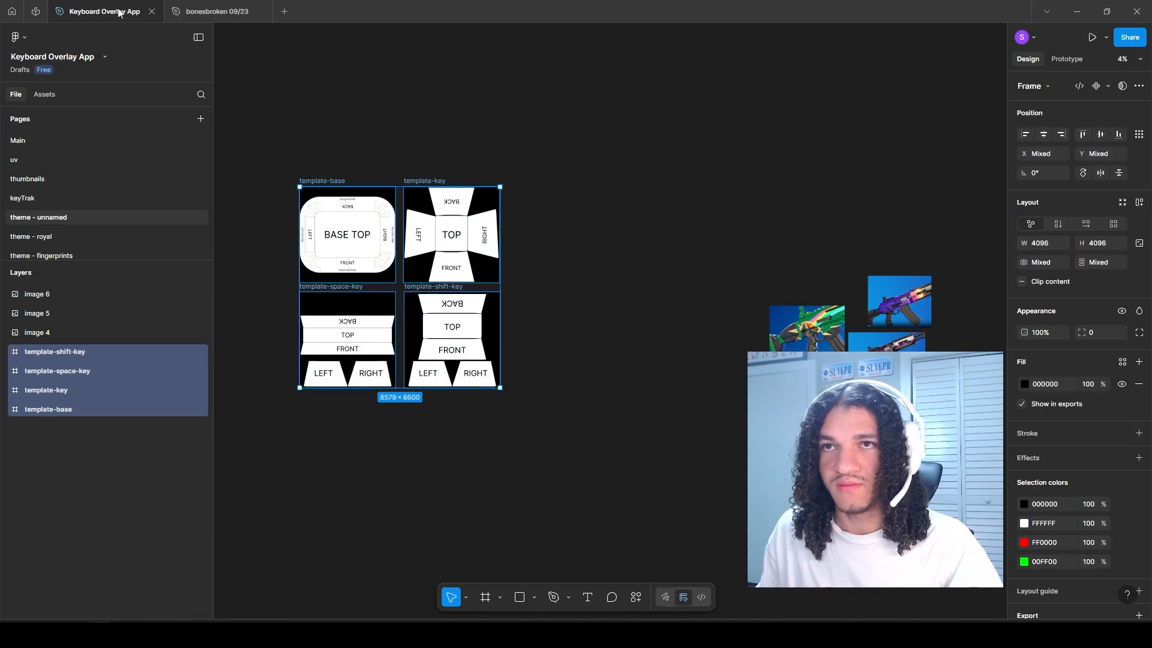
# Step: Examine the base, key, space-key and shift-key template frames and the faces labelled on each
pyautogui.click(317, 153)
pyautogui.moveTo(282, 174); pyautogui.dragTo(527, 410)
pyautogui.click(527, 410)
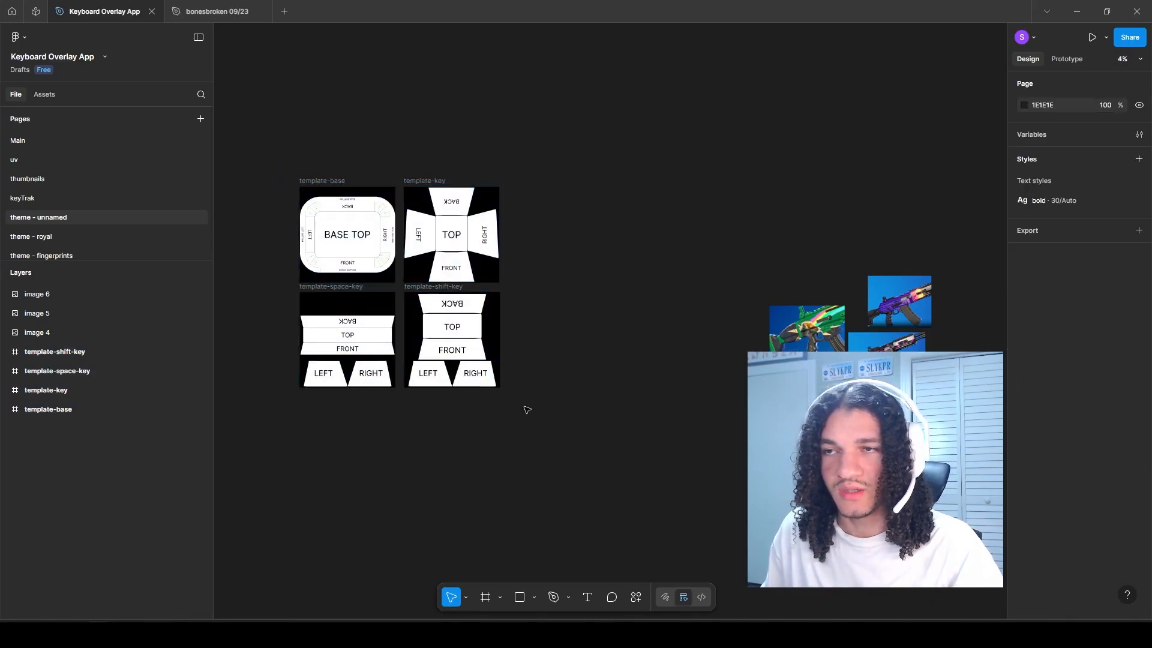
pyautogui.scroll(5, 360, 249)
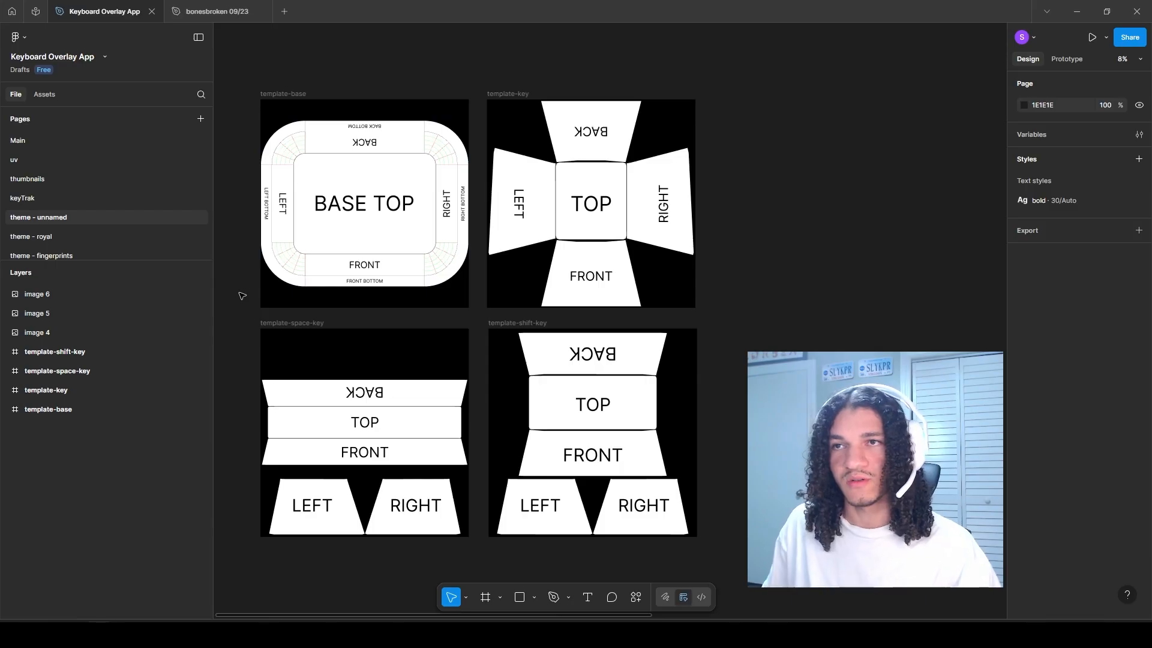
pyautogui.hscroll(-1, 242, 296)
pyautogui.scroll(3, 311, 228)
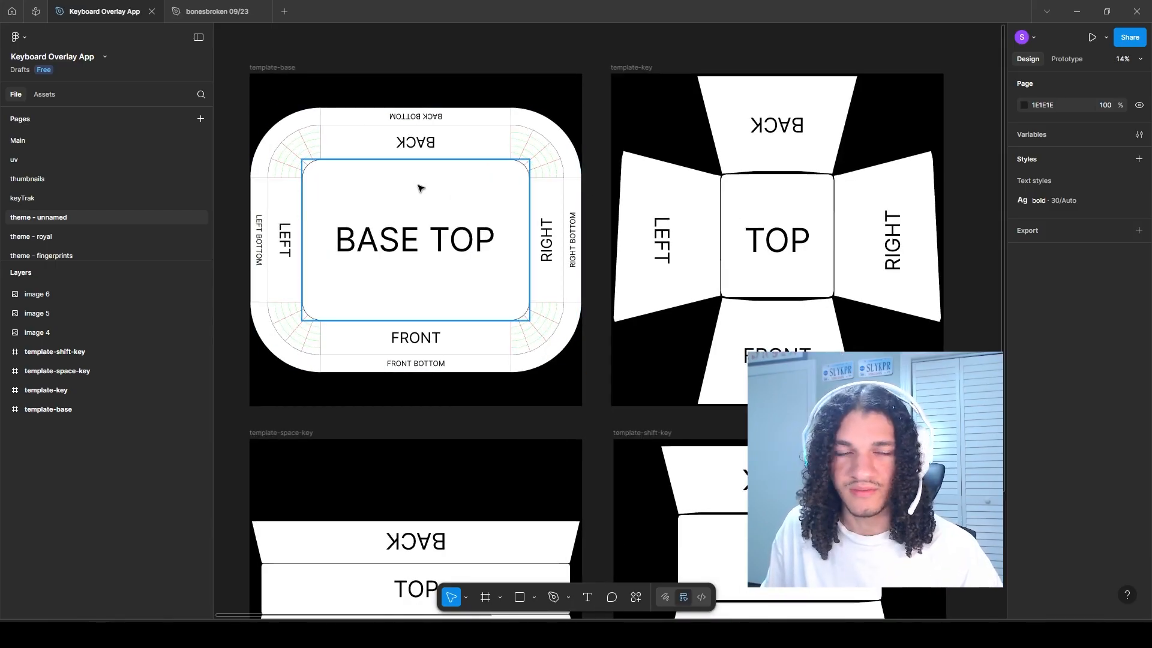
pyautogui.hscroll(5, 458, 219)
pyautogui.scroll(-1, 561, 226)
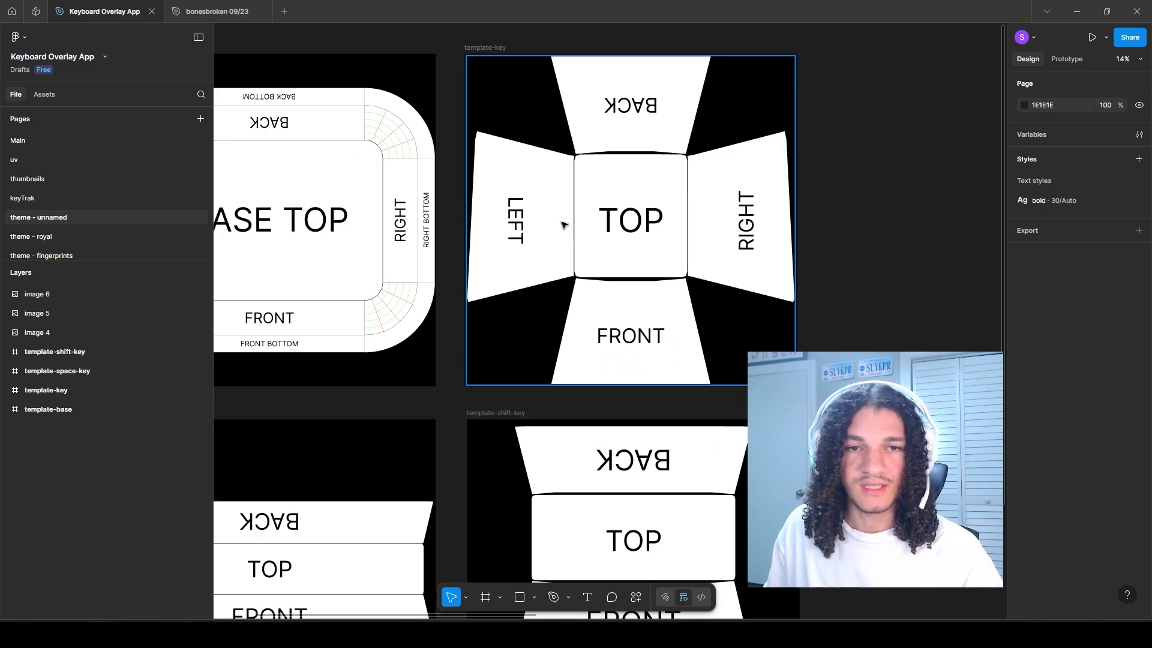
pyautogui.click(563, 225)
pyautogui.scroll(1, 573, 192)
pyautogui.hscroll(-1, 582, 165)
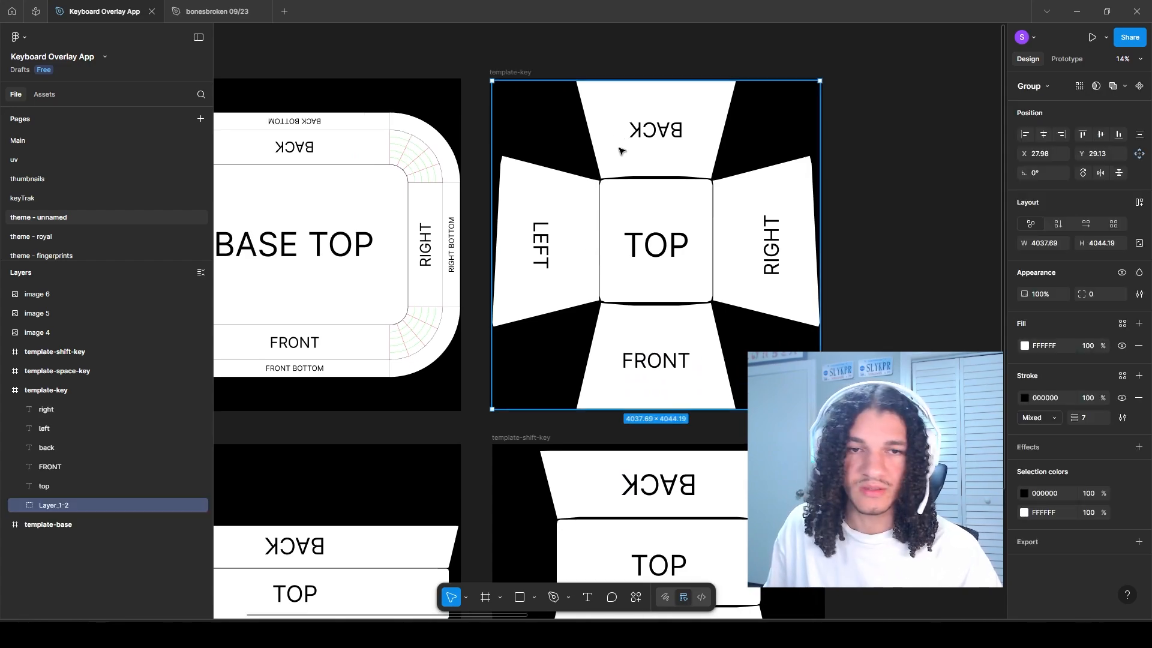
pyautogui.scroll(-5, 612, 240)
pyautogui.click(596, 340)
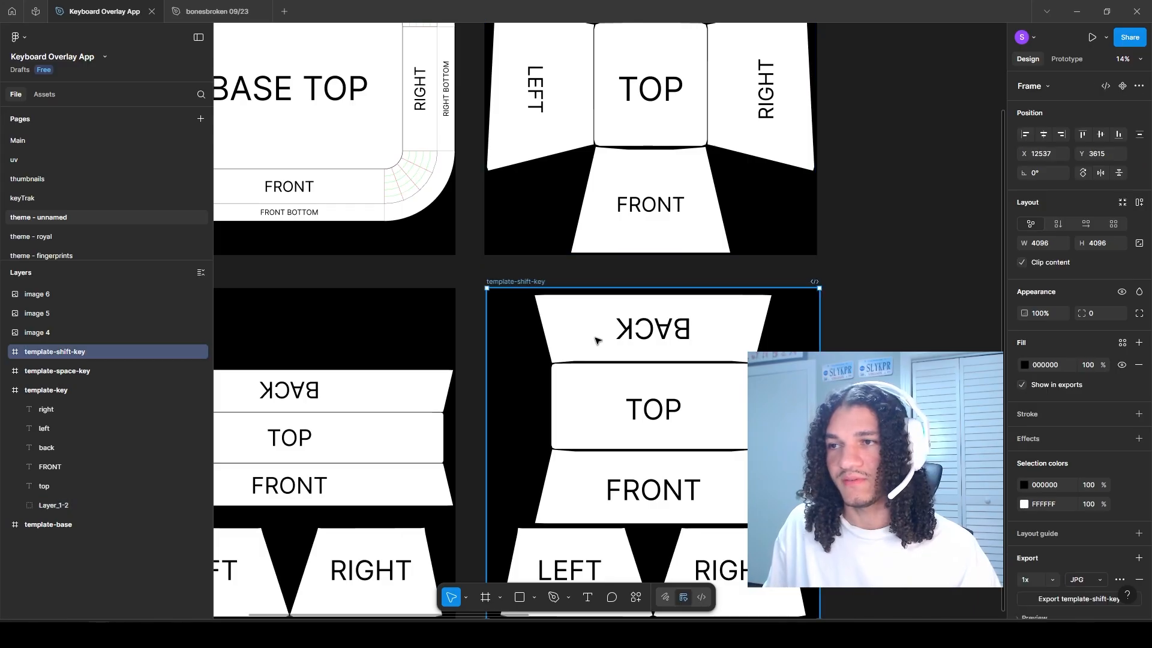
pyautogui.moveTo(595, 337); pyautogui.dragTo(575, 234)
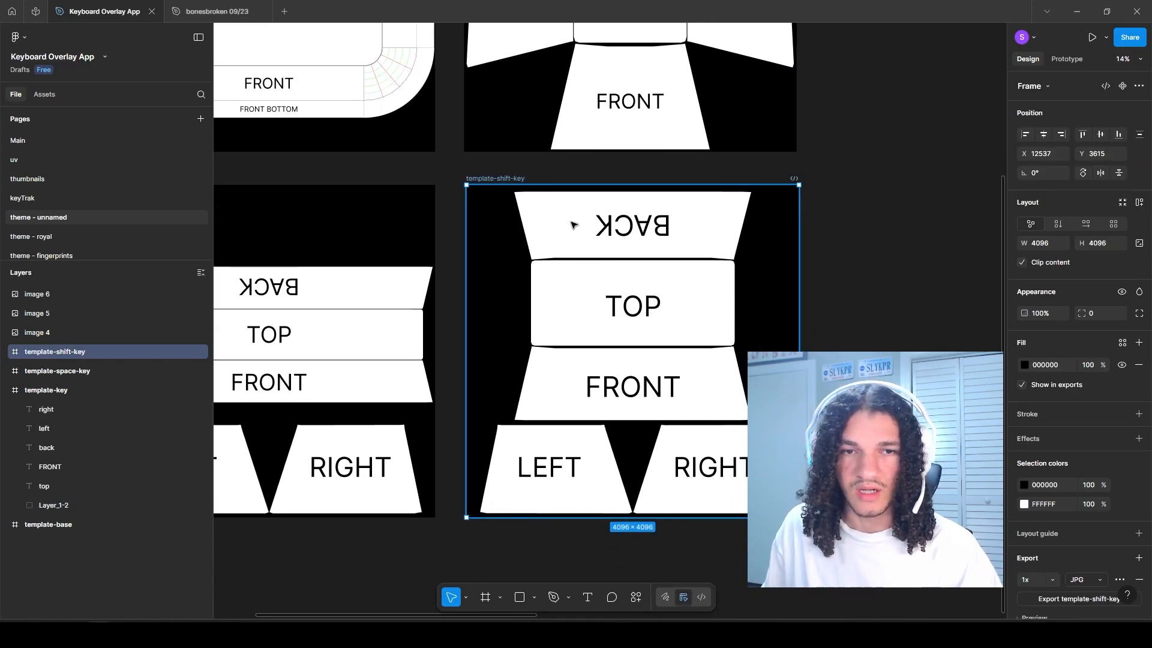
pyautogui.hscroll(-5, 572, 224)
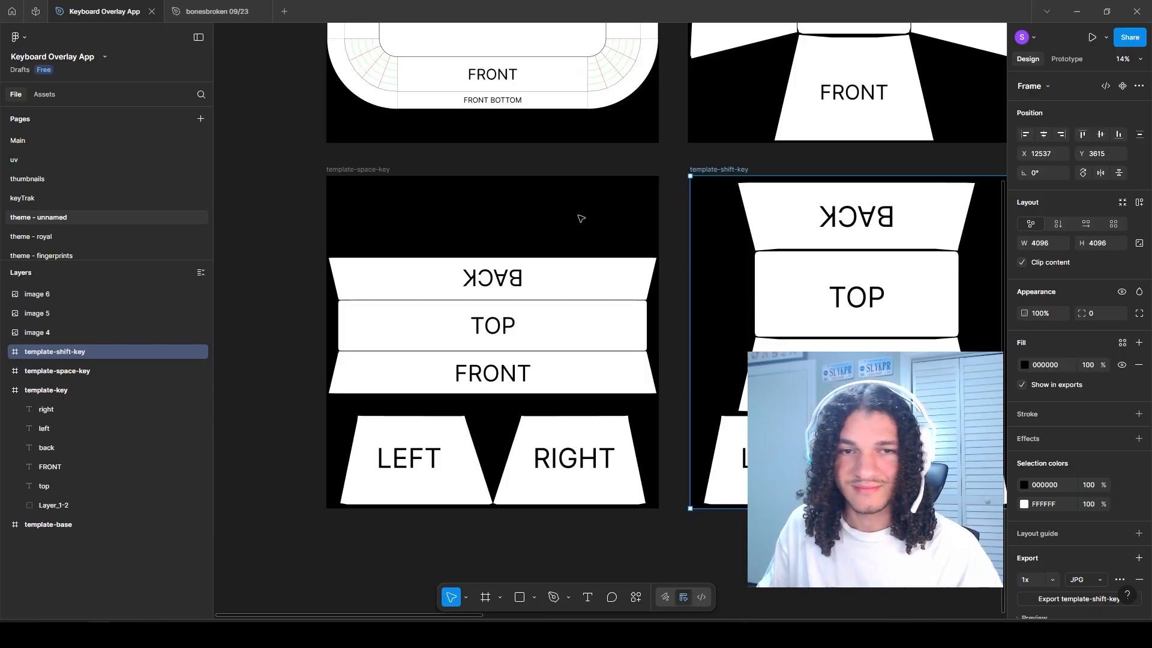
pyautogui.moveTo(600, 260); pyautogui.dragTo(339, 261)
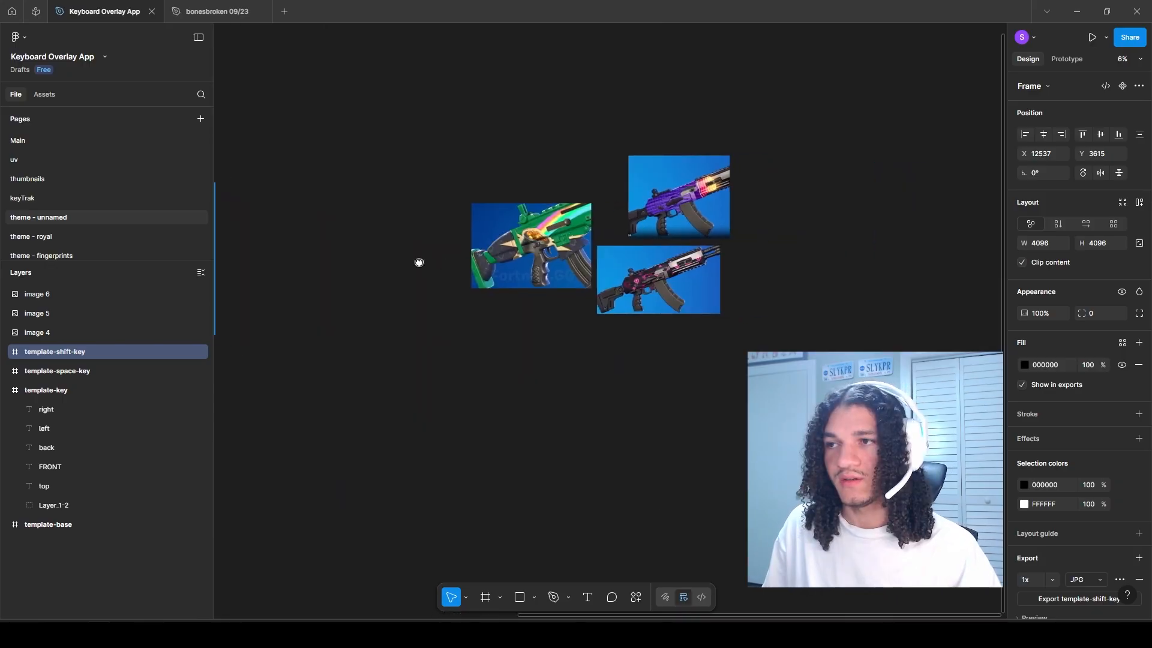
pyautogui.scroll(4, 368, 264)
pyautogui.moveTo(377, 321); pyautogui.dragTo(304, 431)
pyautogui.moveTo(442, 335); pyautogui.dragTo(447, 158)
# Step: Examine the three rifle reference images closely for their colours, patterns and accents
pyautogui.click(390, 267)
pyautogui.scroll(1, 439, 206)
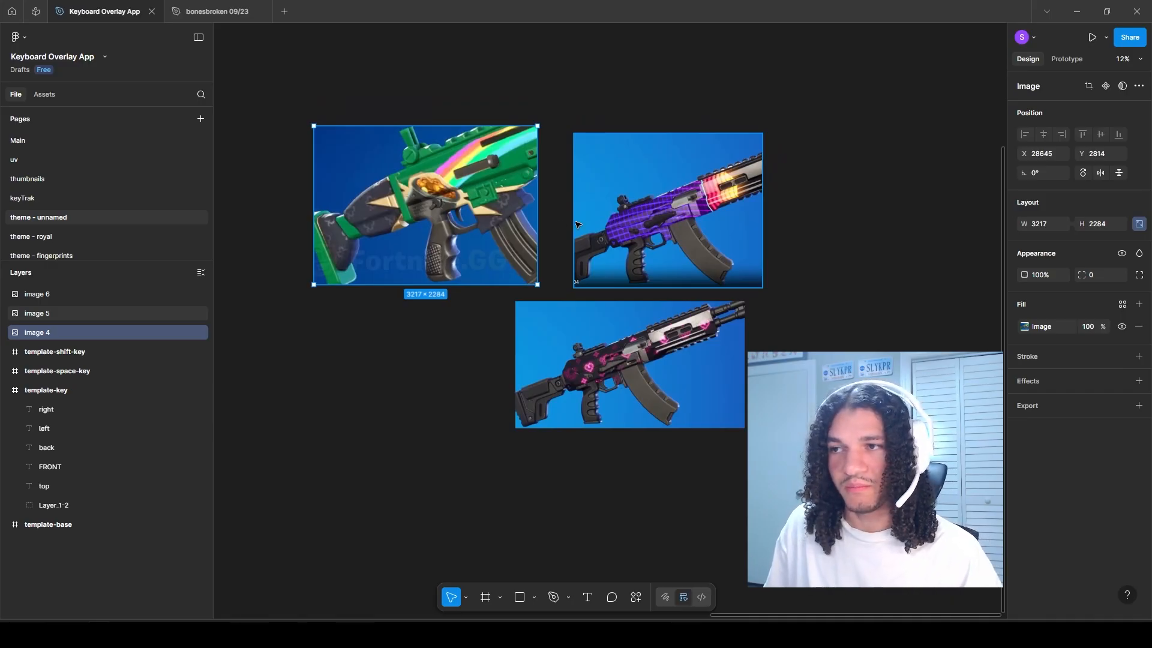
pyautogui.click(393, 375)
pyautogui.scroll(2, 420, 336)
pyautogui.hscroll(-2, 420, 336)
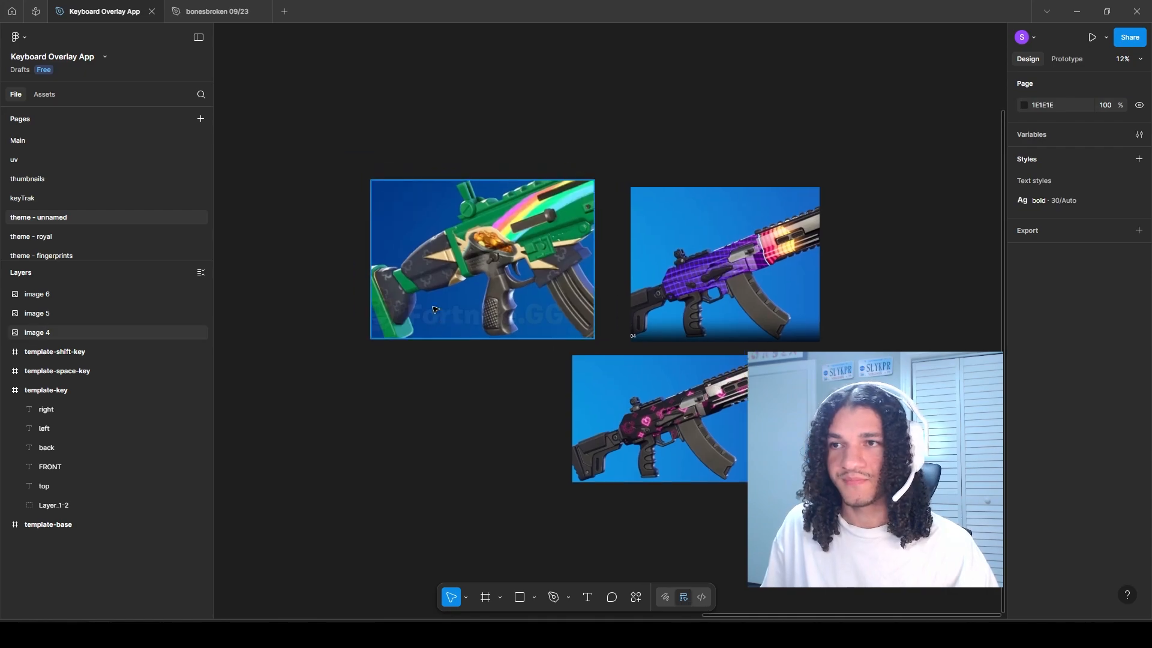
pyautogui.scroll(3, 435, 309)
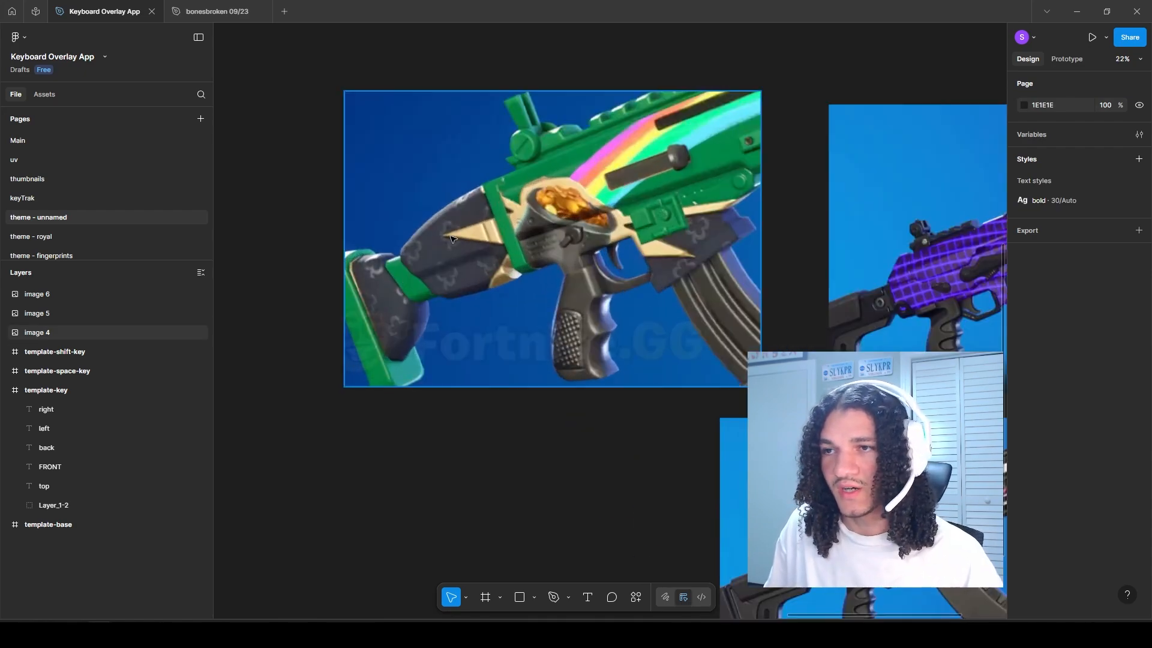
pyautogui.hscroll(4, 447, 255)
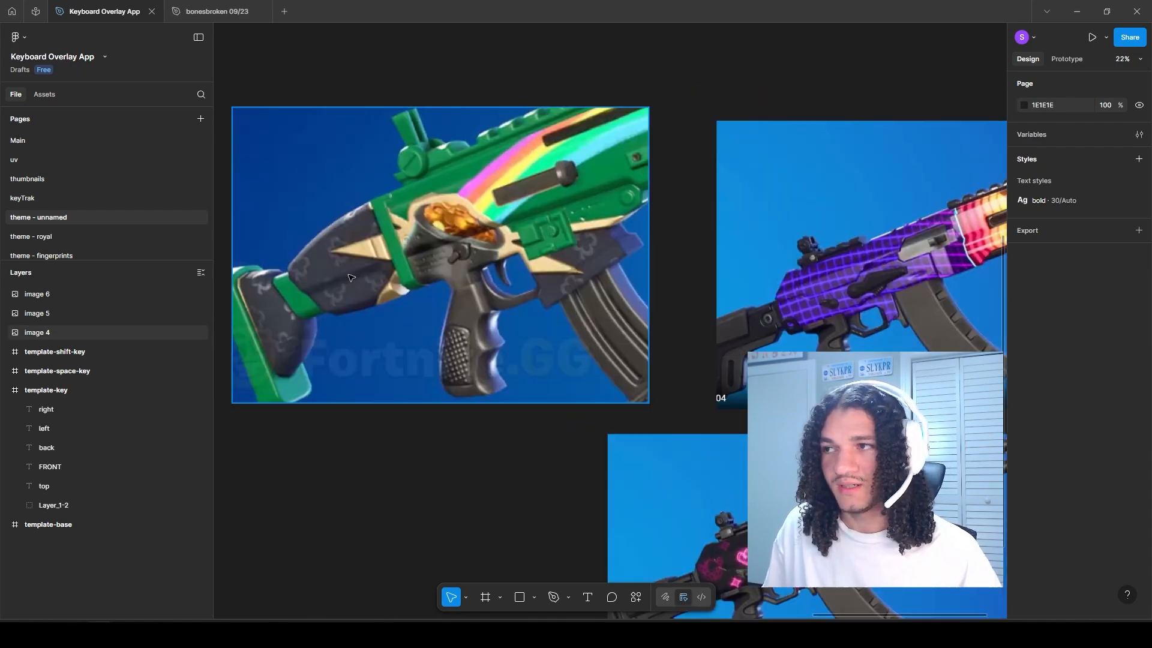
pyautogui.scroll(-3, 512, 245)
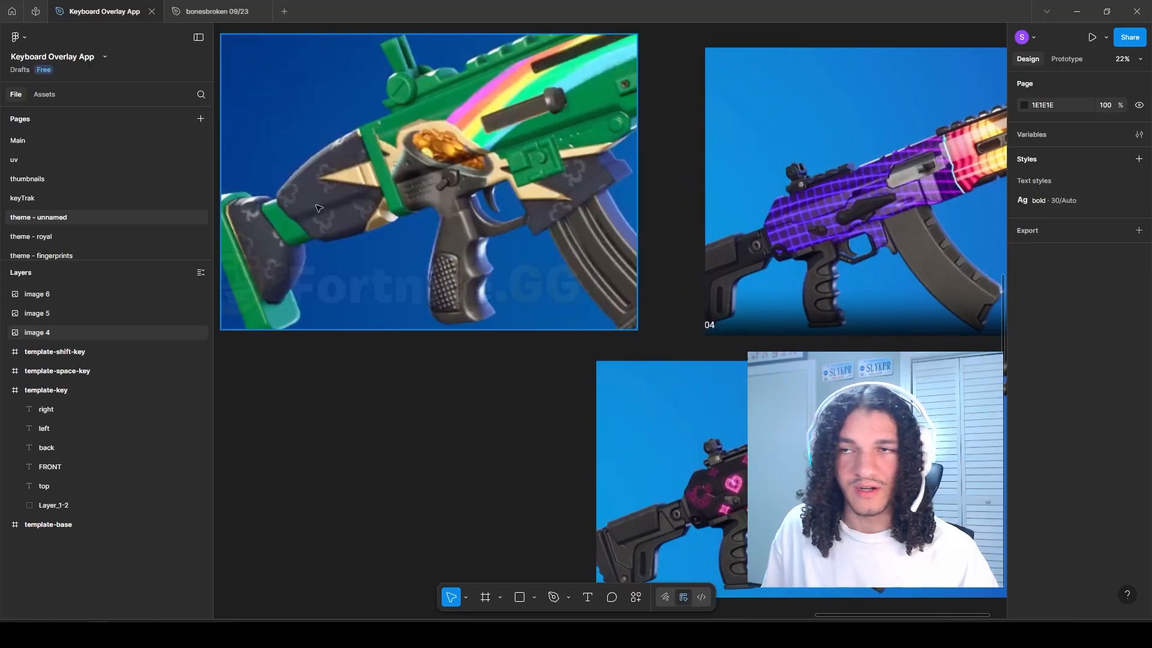
pyautogui.hscroll(4, 363, 218)
pyautogui.scroll(-1, 363, 217)
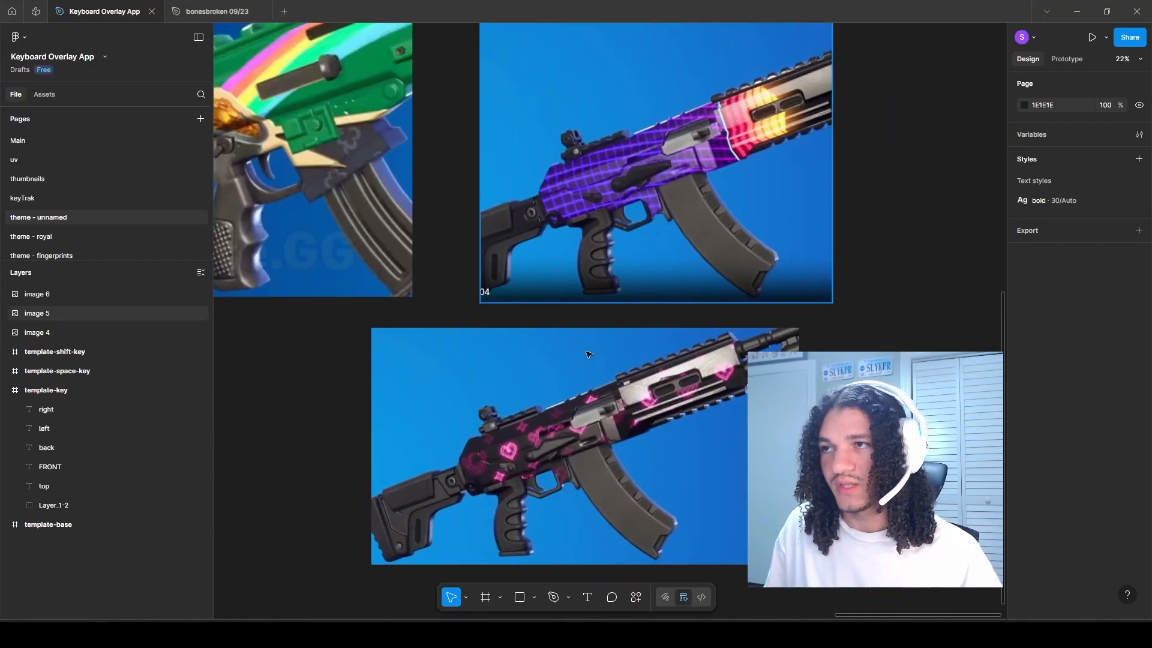
pyautogui.scroll(-3, 576, 248)
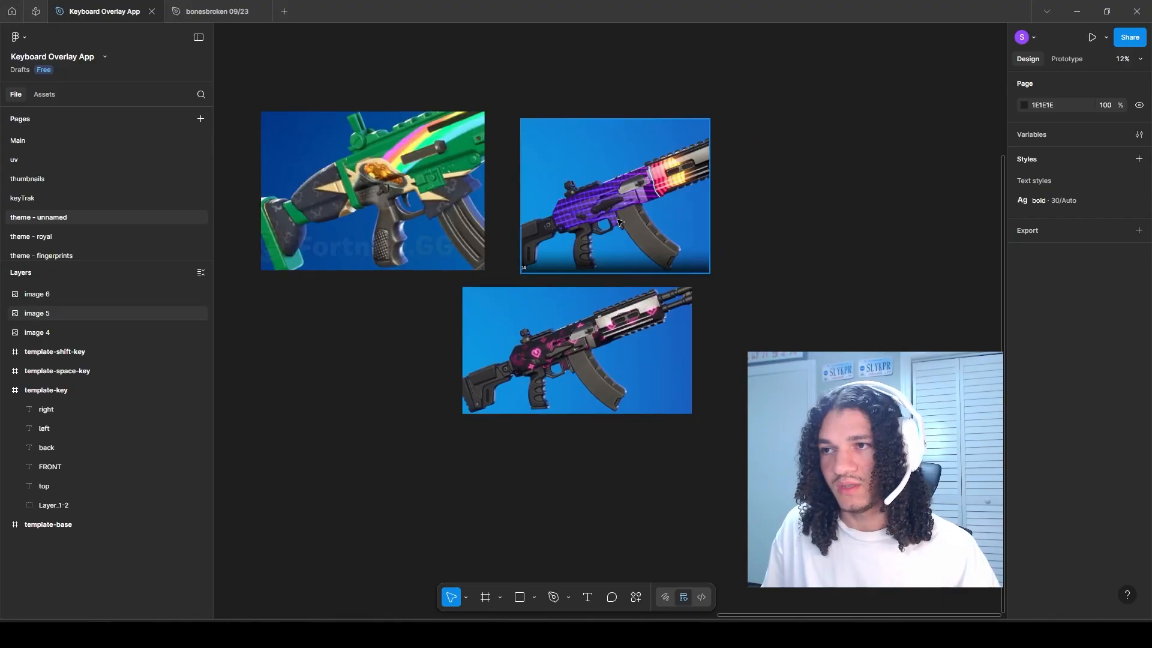
pyautogui.hscroll(-4, 466, 349)
pyautogui.scroll(2, 465, 350)
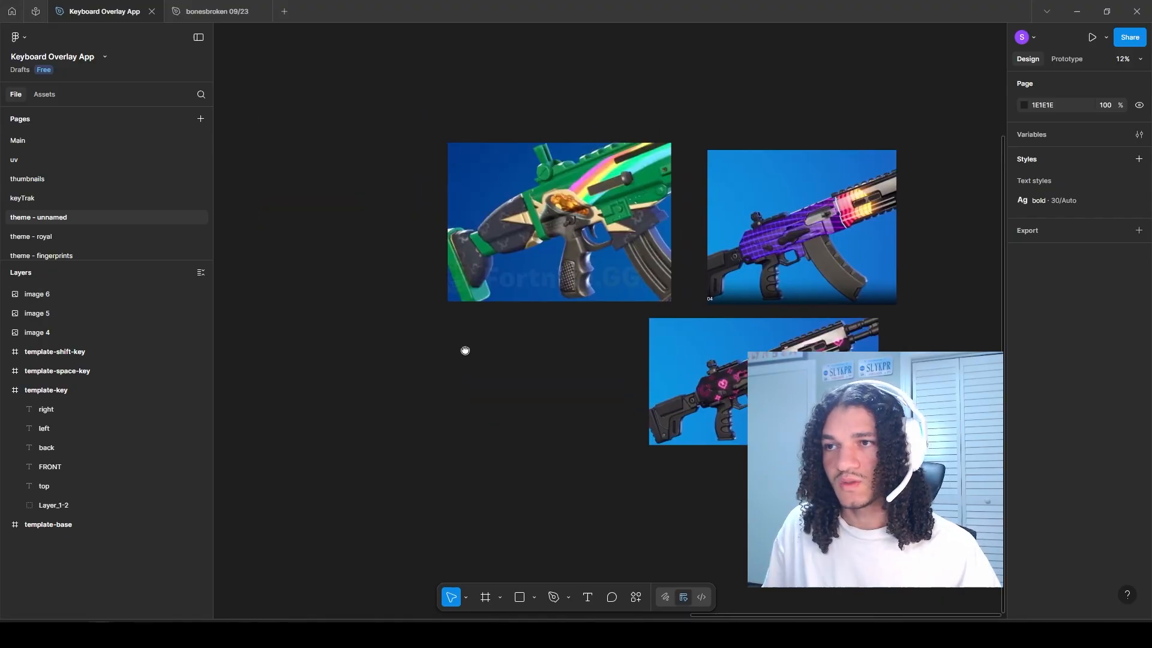
pyautogui.hscroll(-2, 442, 298)
pyautogui.scroll(-1, 442, 299)
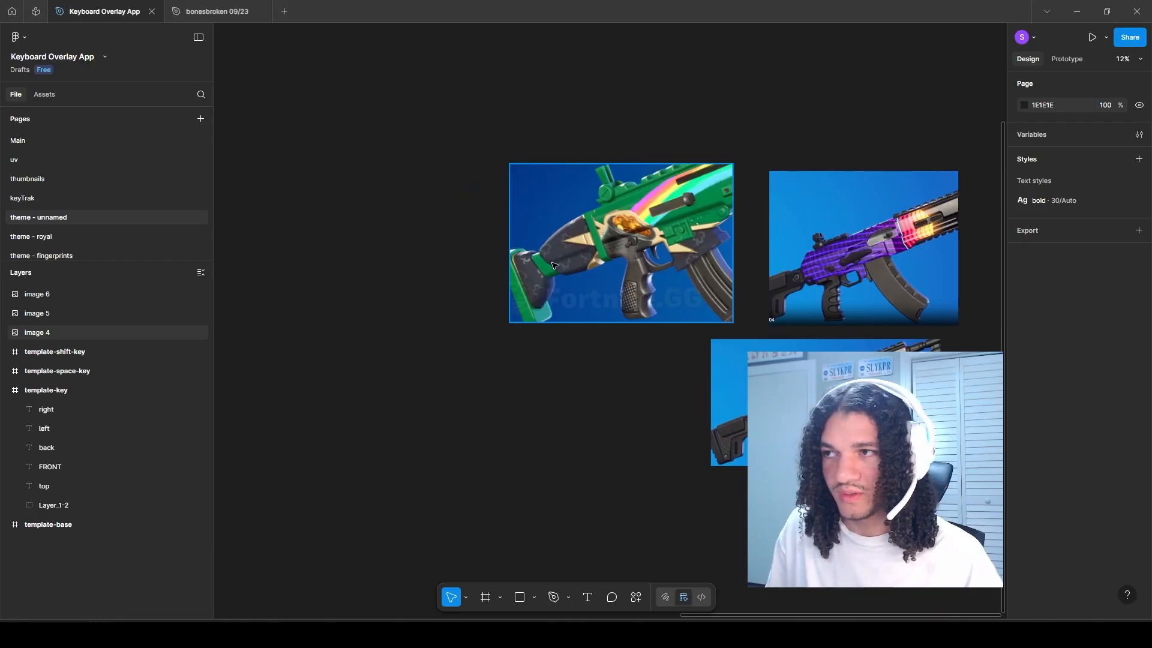
pyautogui.moveTo(559, 264); pyautogui.dragTo(382, 246)
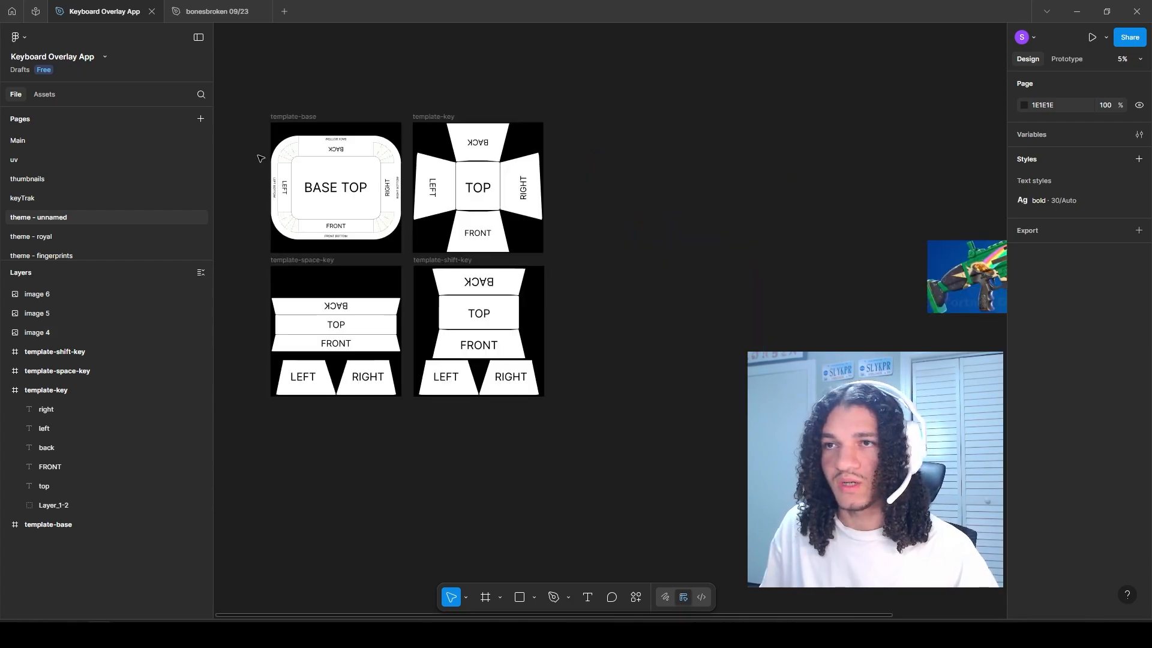
# Step: Duplicate the template-base frame and place the copy beside the green rifle reference image
pyautogui.scroll(3, 262, 157)
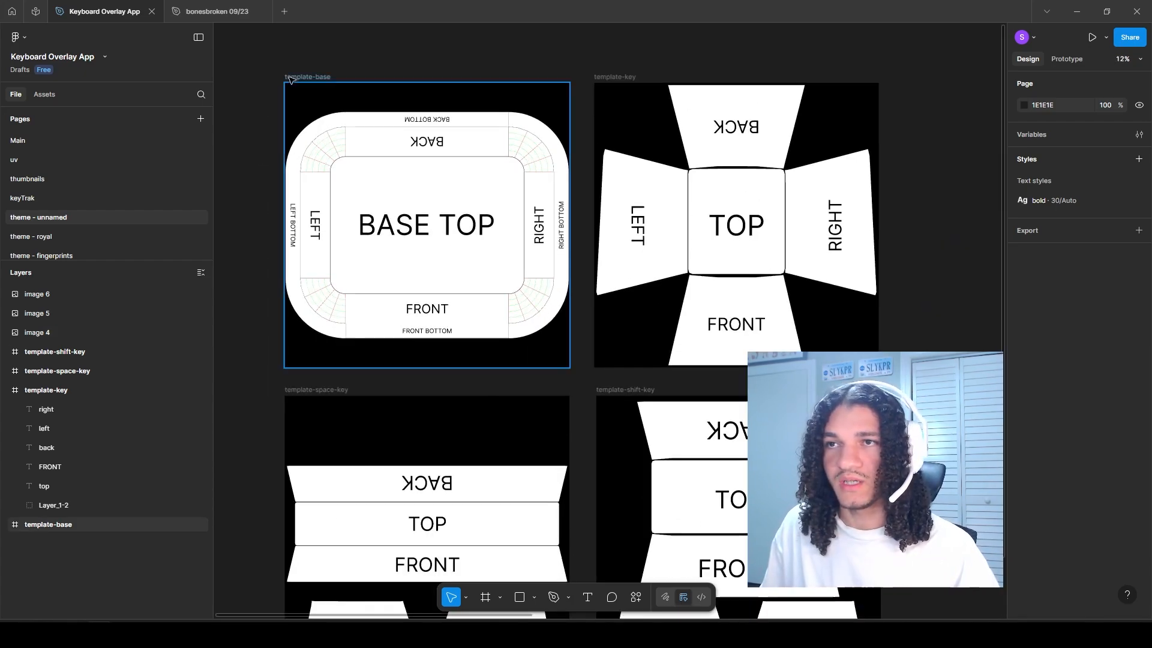
pyautogui.click(294, 78)
pyautogui.scroll(-5, 450, 218)
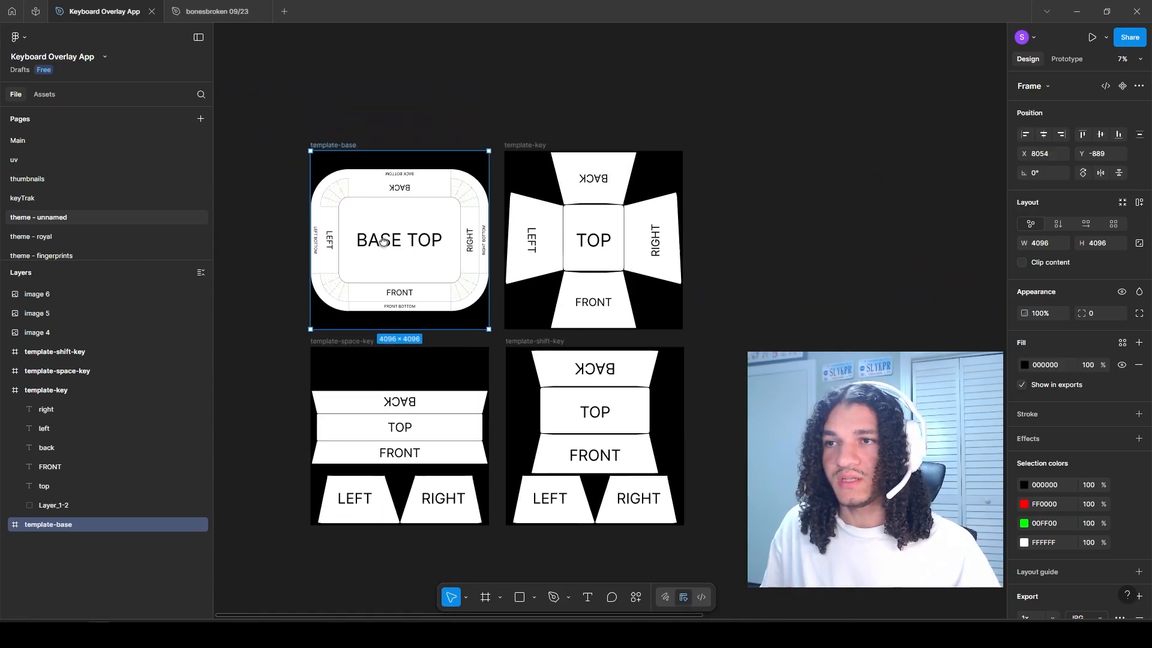
pyautogui.moveTo(282, 249); pyautogui.dragTo(787, 249)
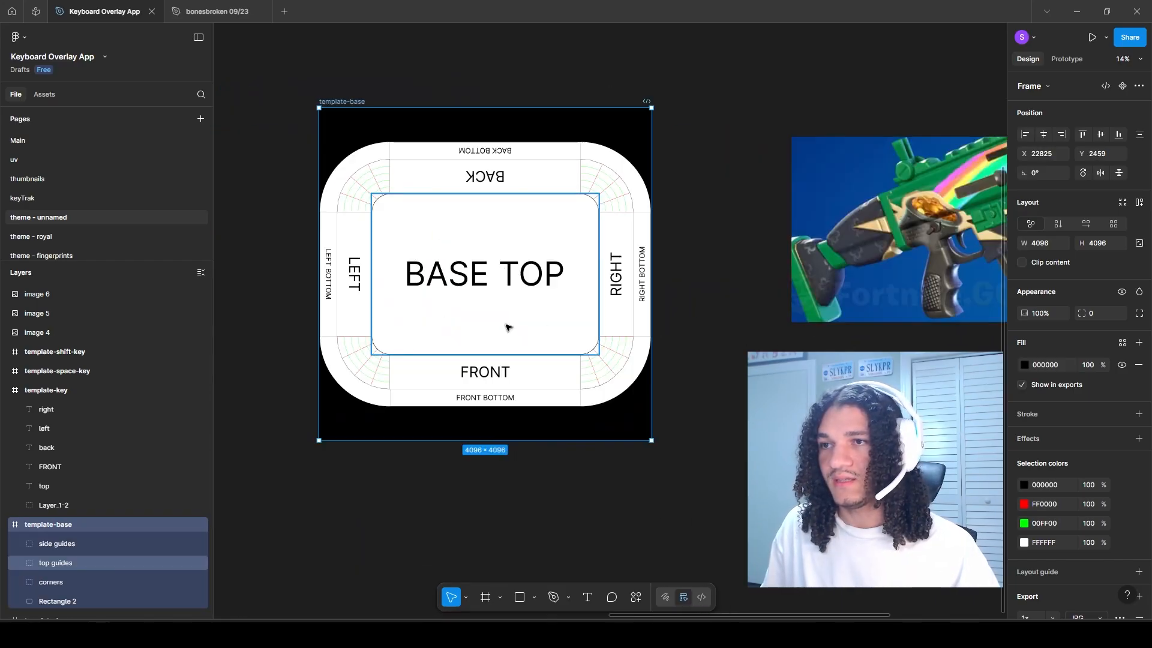
# Step: Hide the side guides, top guides and corners groups in the template-base copy
pyautogui.moveTo(542, 324)
pyautogui.mouseDown()
pyautogui.moveTo(537, 270)
pyautogui.moveTo(528, 311)
pyautogui.mouseUp()
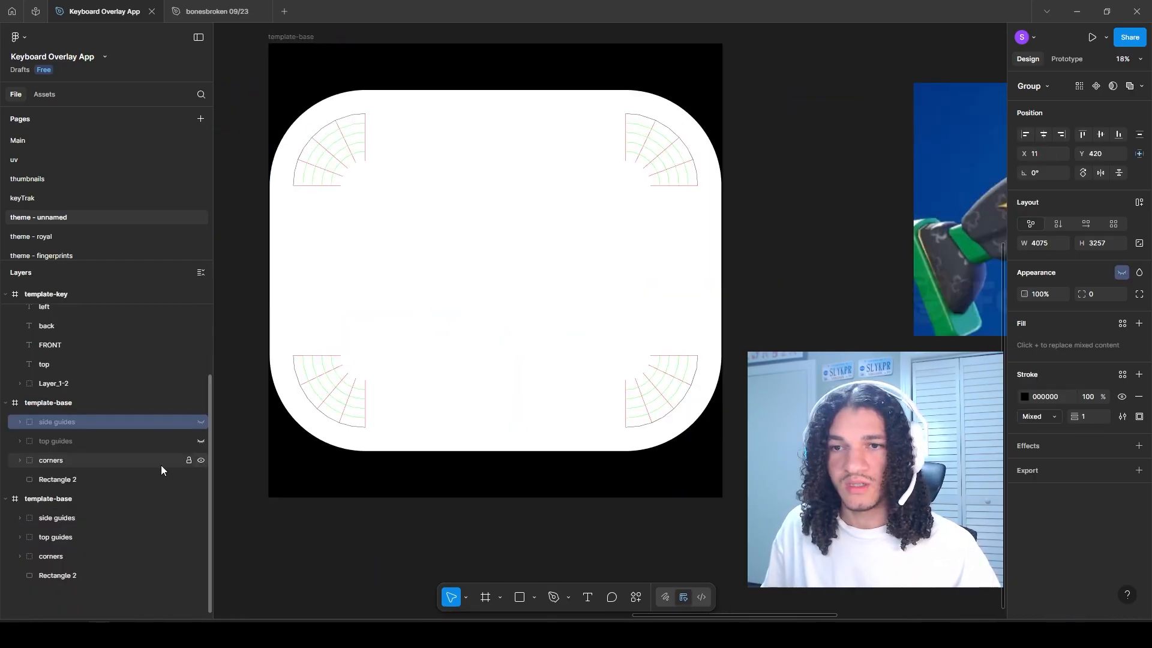
pyautogui.click(159, 459)
pyautogui.click(201, 460)
# Step: Set the fill of the large rounded base rectangle in the template-base copy to 313341
pyautogui.click(347, 436)
pyautogui.scroll(-1, 347, 436)
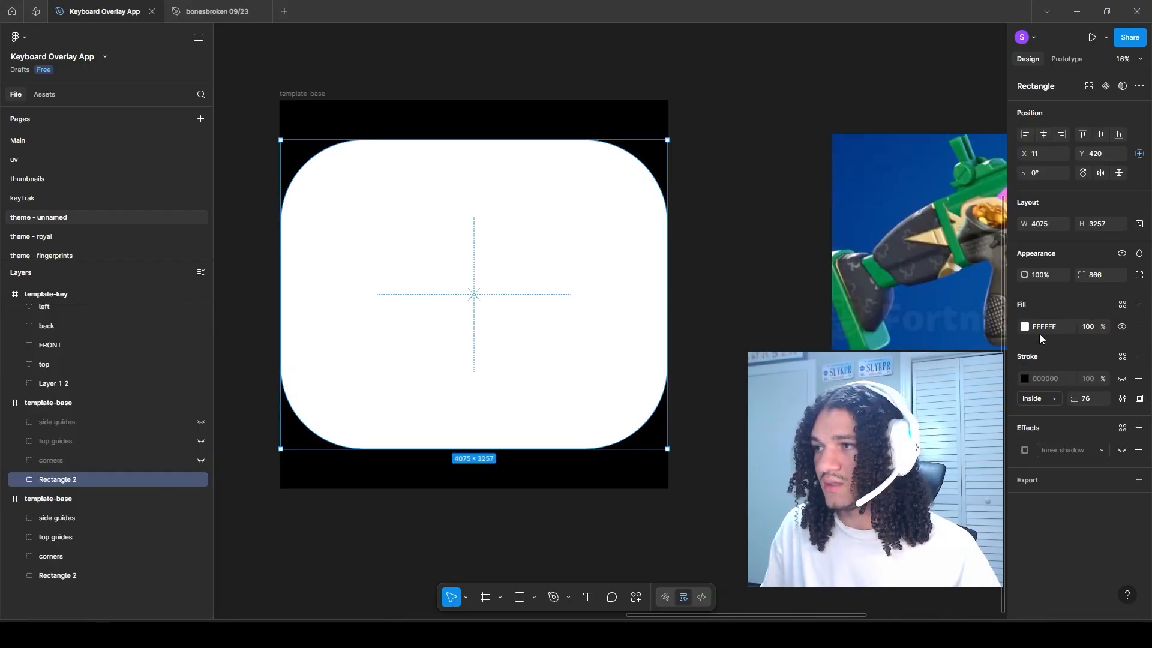
pyautogui.click(1024, 328)
pyautogui.moveTo(874, 364); pyautogui.dragTo(904, 454)
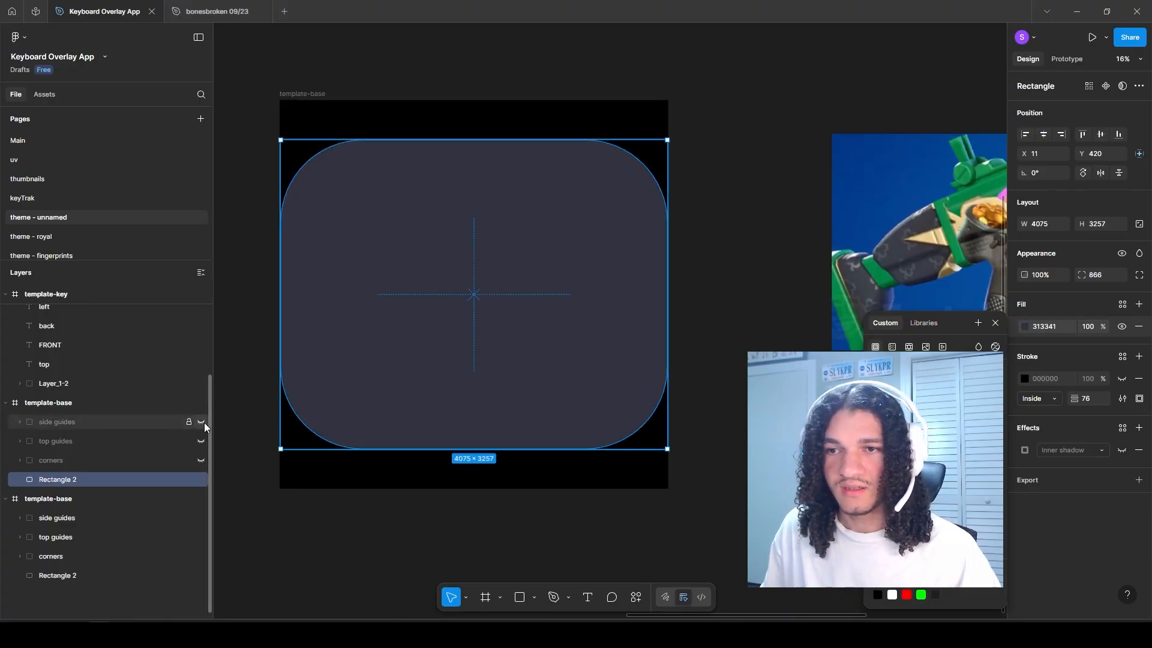
# Step: Show the side guides, top guides and corners groups of the template-base copy again
pyautogui.click(201, 422)
pyautogui.click(201, 441)
pyautogui.click(201, 460)
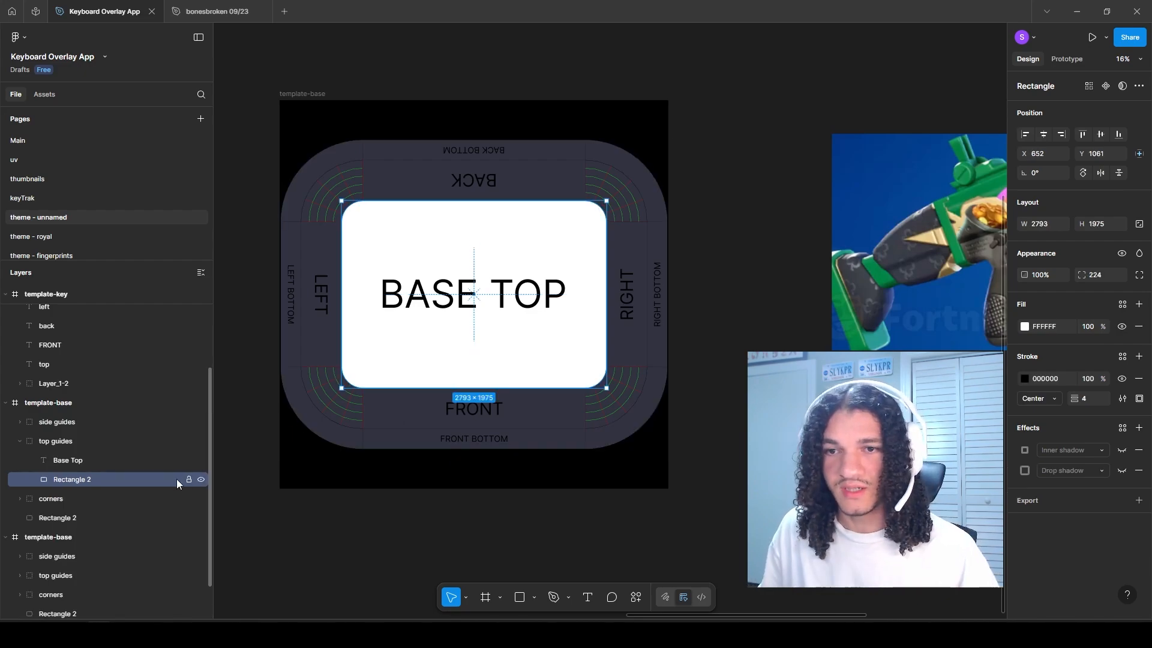
# Step: Move the white Rectangle 2 out of the top guides group to directly above the large base rectangle in the layer order
pyautogui.click(200, 478)
pyautogui.click(200, 478)
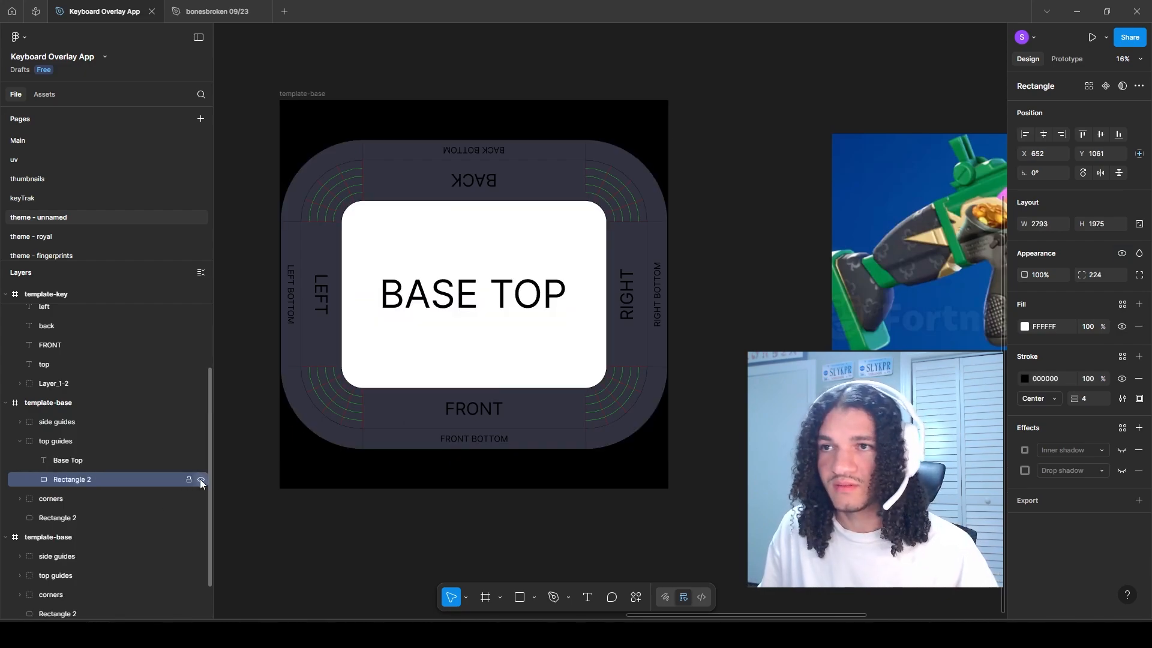
pyautogui.click(200, 478)
pyautogui.click(200, 479)
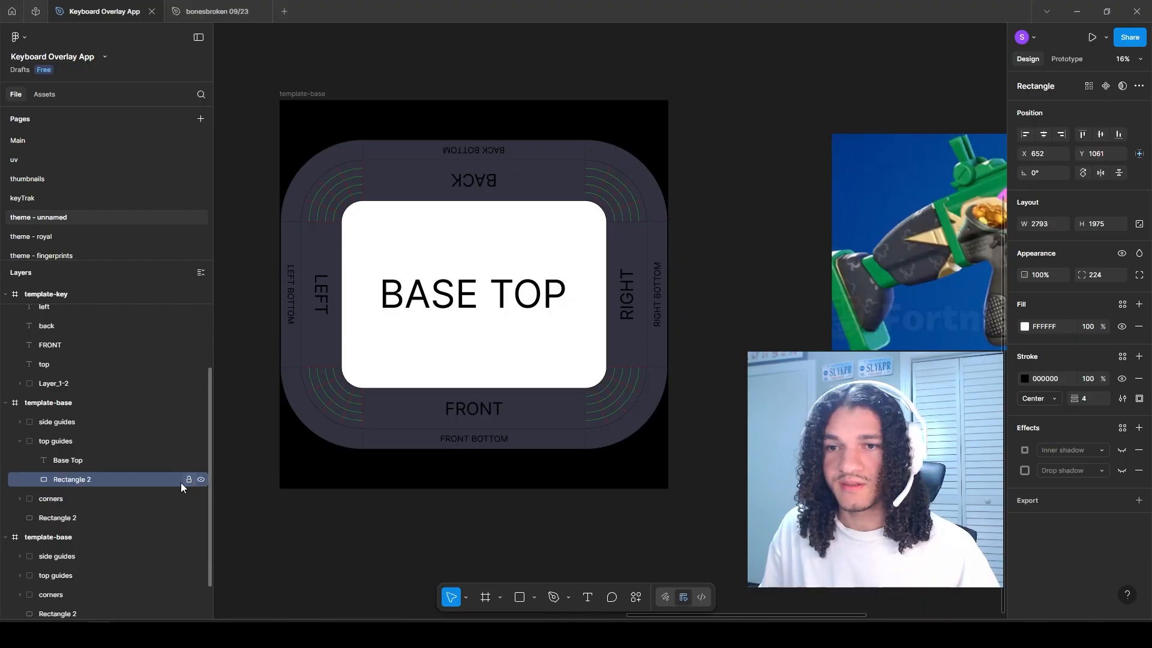
pyautogui.moveTo(67, 483); pyautogui.dragTo(59, 504)
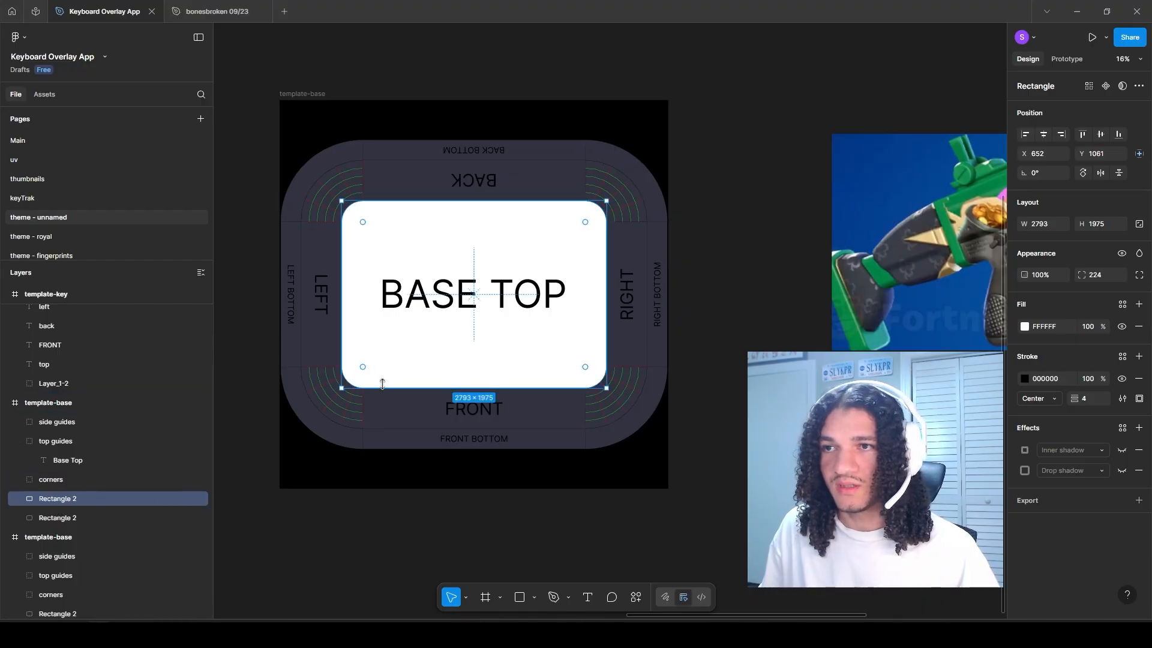
# Step: Set the inner base-top rectangle's fill to 313341, sampled from the surrounding base colour
pyautogui.scroll(3, 407, 361)
pyautogui.moveTo(407, 359); pyautogui.dragTo(423, 401)
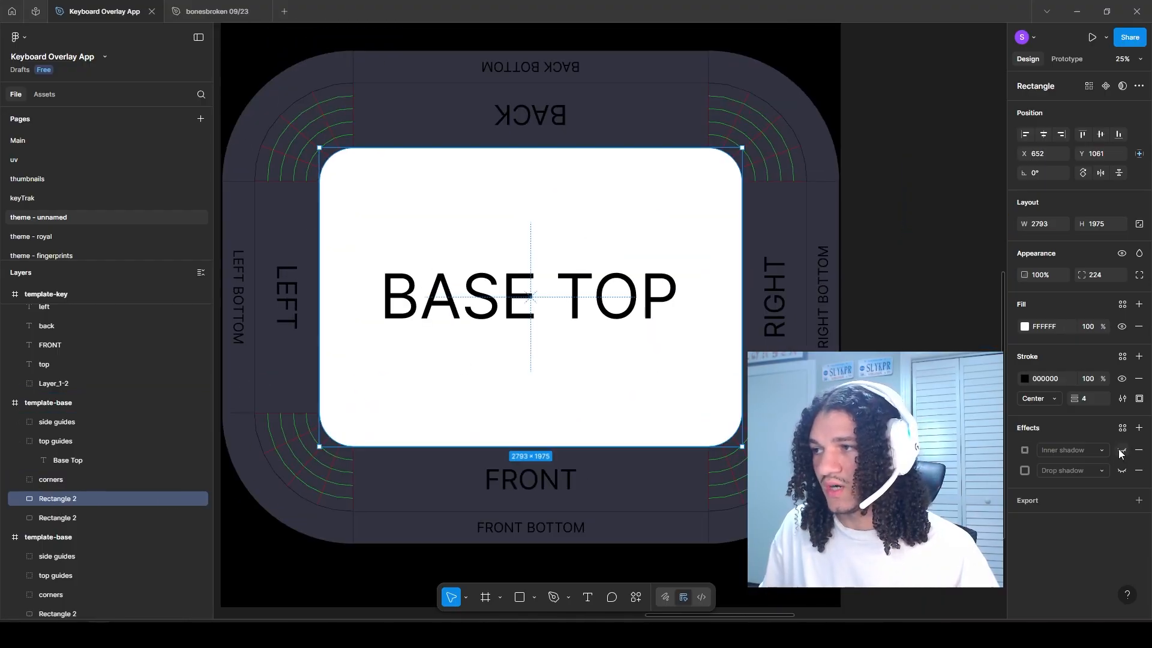
pyautogui.click(1025, 328)
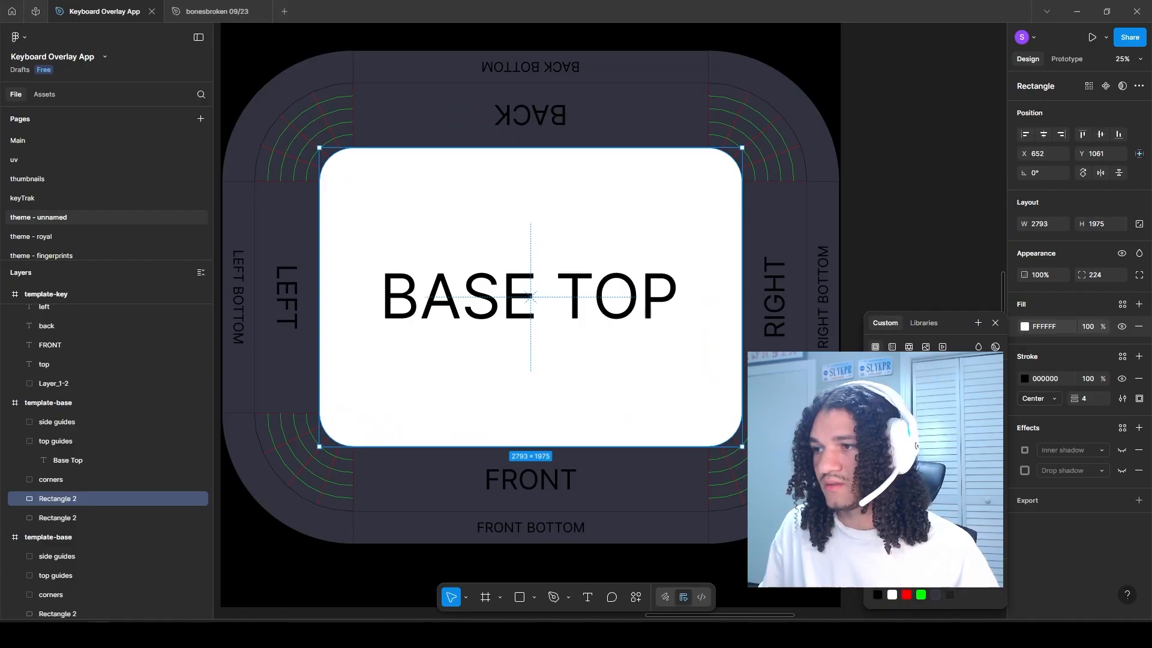
pyautogui.click(794, 265)
pyautogui.scroll(-1, 528, 294)
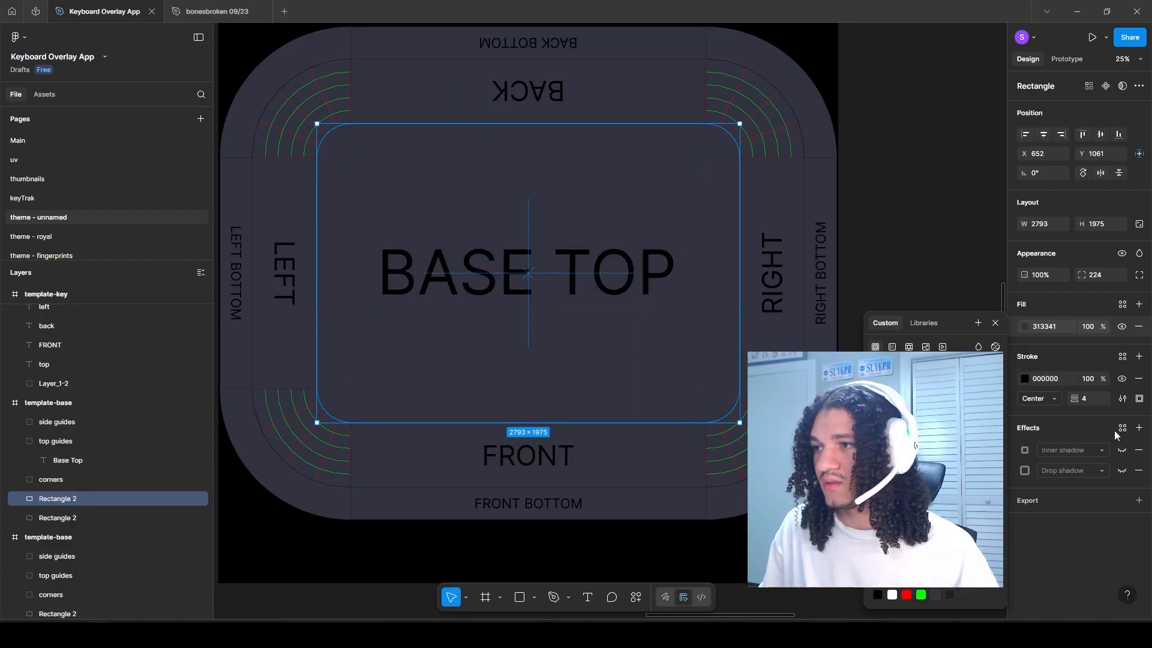
# Step: Turn on the inner rectangle's existing drop shadow effect and select the template-base copy's frame
pyautogui.click(1122, 471)
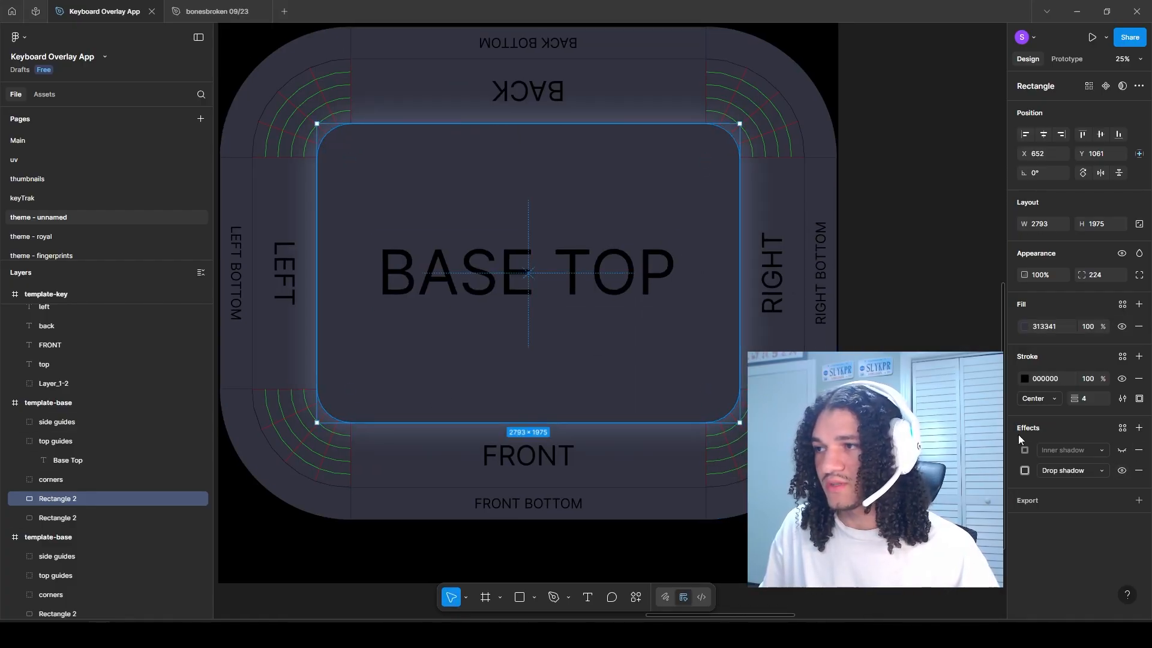
pyautogui.click(337, 548)
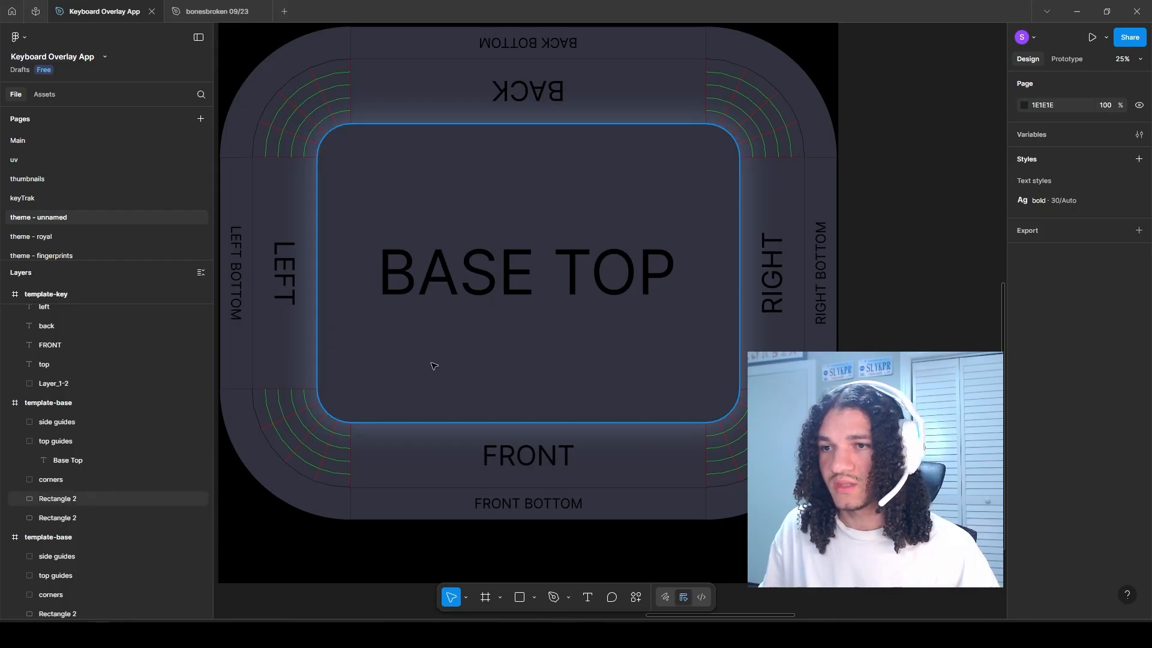
pyautogui.click(576, 351)
pyautogui.click(1025, 327)
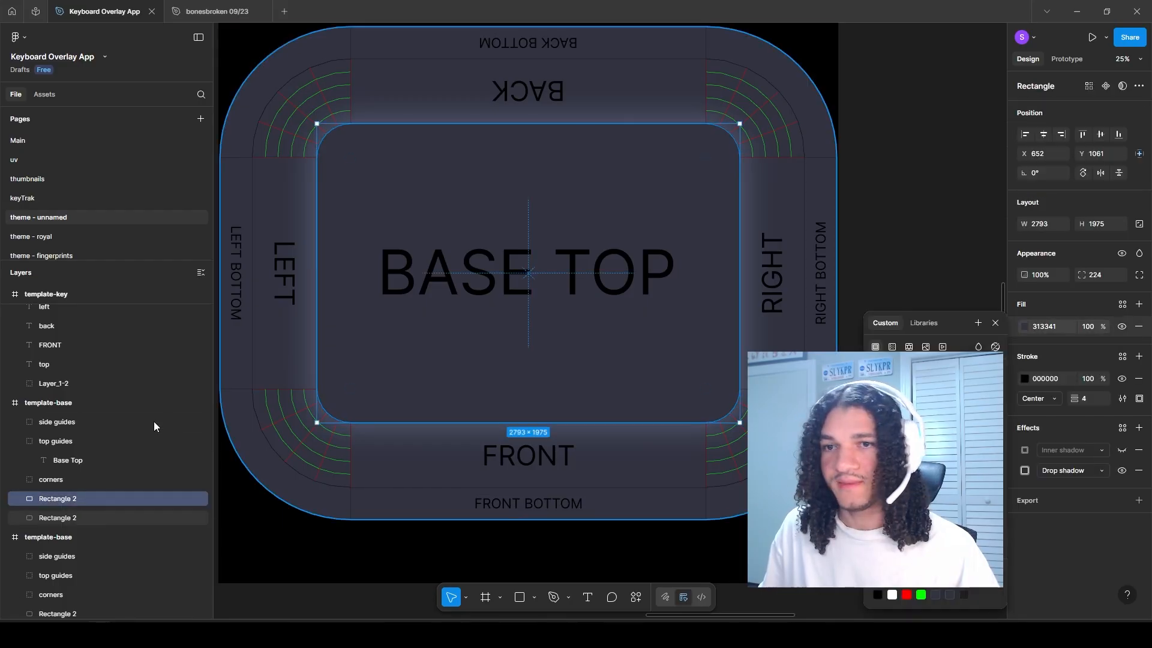
pyautogui.click(54, 402)
pyautogui.hotkey('shift', '2')
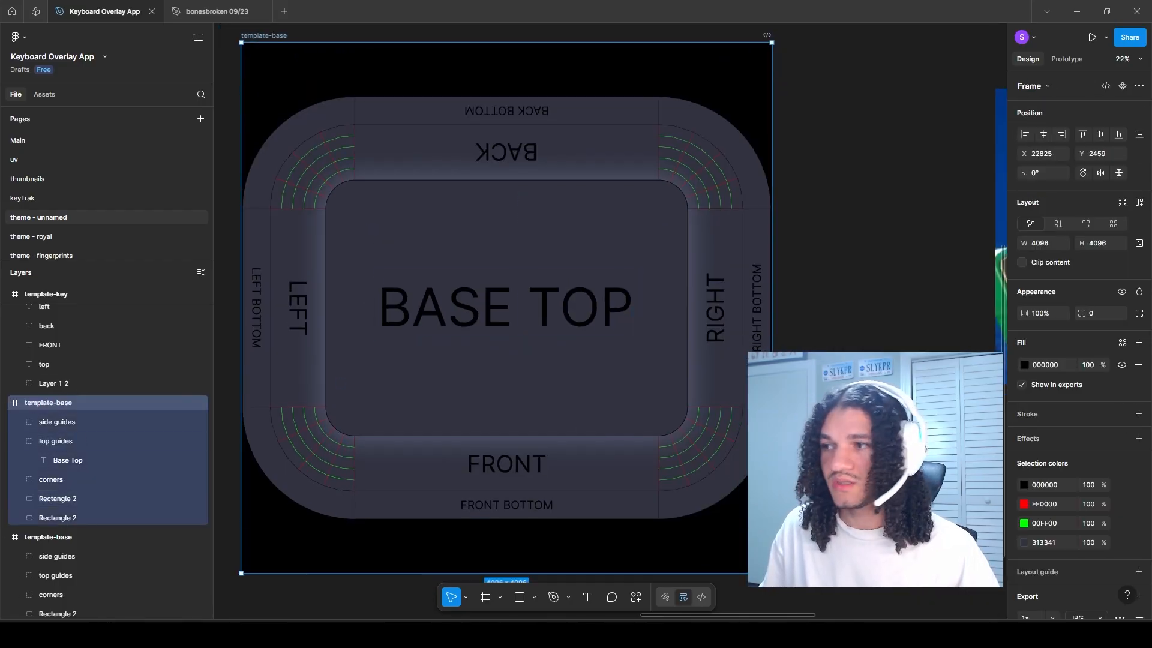
# Step: Switch to Streamlabs Desktop and add the Keyboard Overlay app as a source in the Live Game Scene
pyautogui.scroll(-3, 1099, 547)
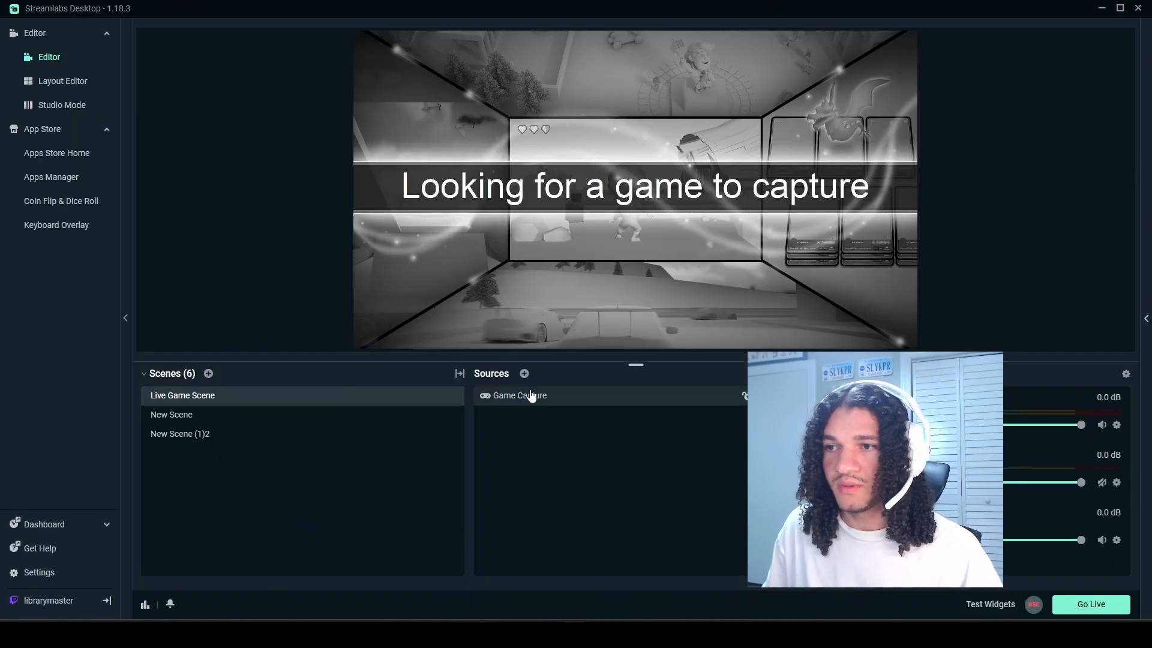
pyautogui.click(523, 373)
pyautogui.click(537, 131)
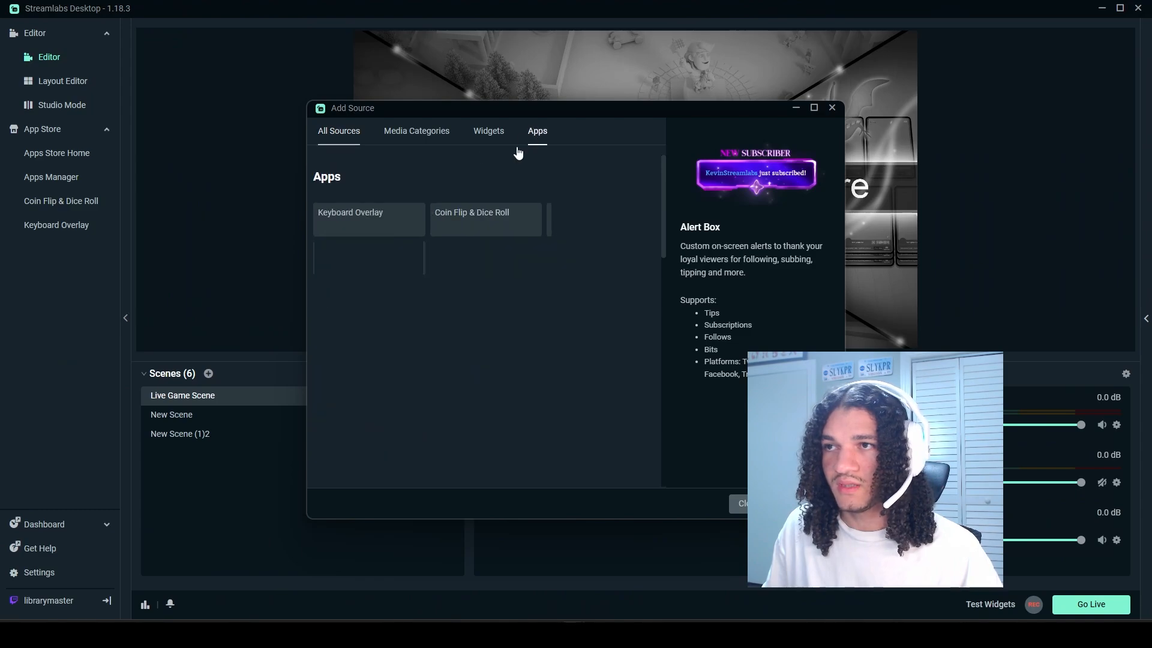
pyautogui.click(780, 503)
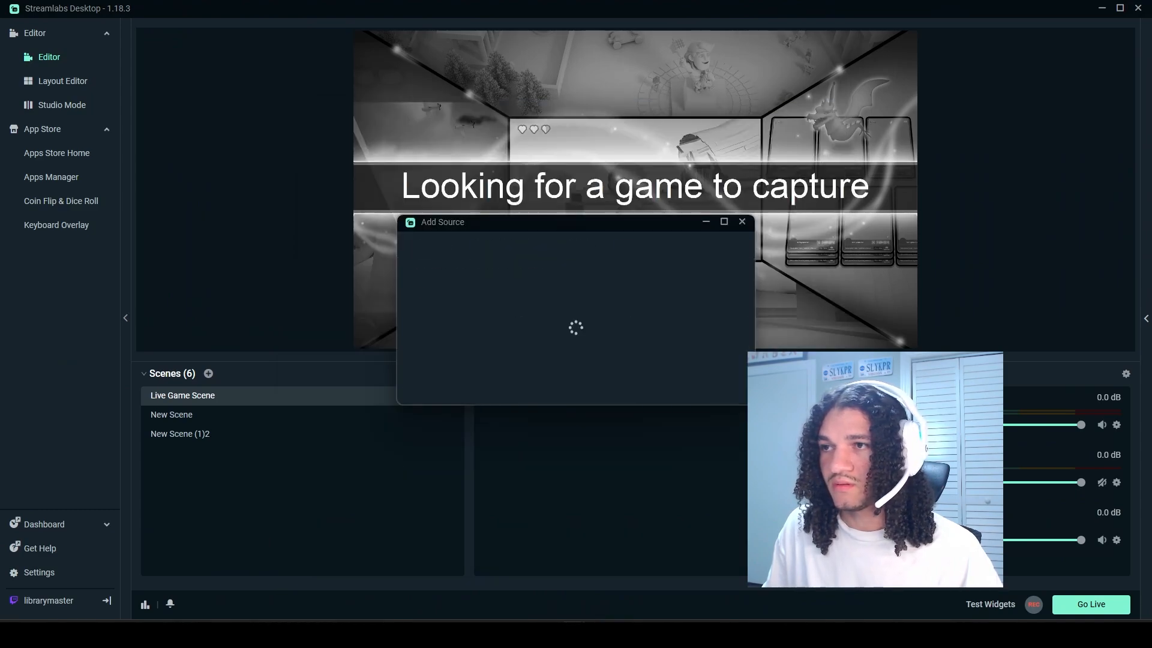
pyautogui.click(714, 388)
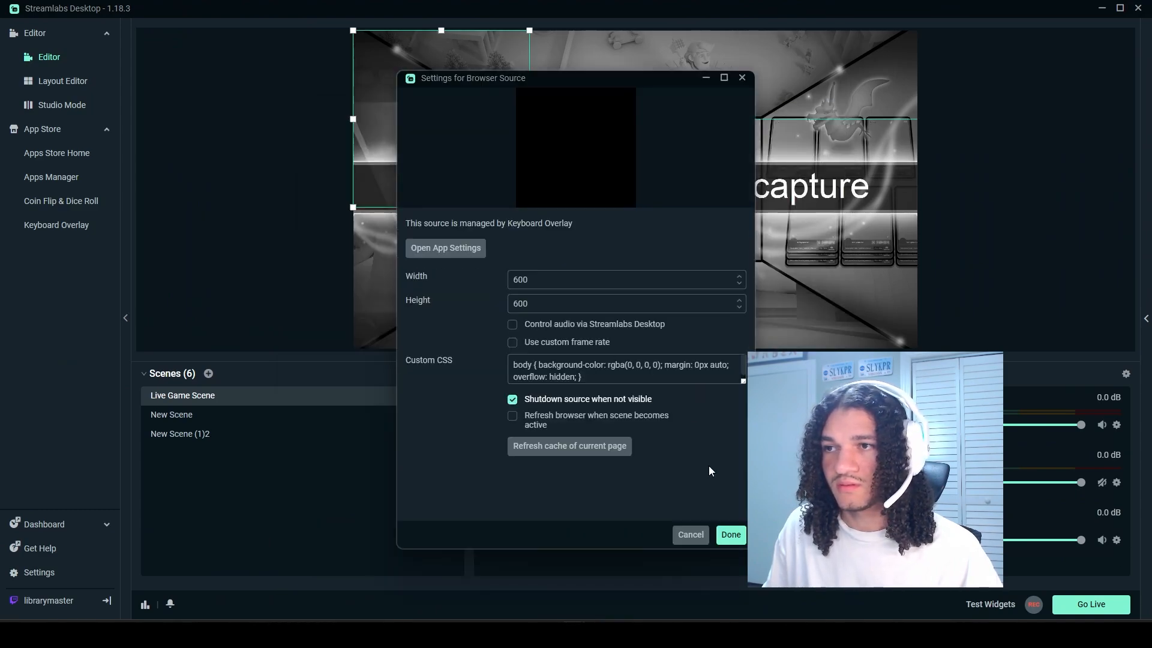
# Step: Open the Keyboard Overlay app settings, dismiss the changelog and open the Custom Keyboard skin from the skin gallery
pyautogui.click(444, 248)
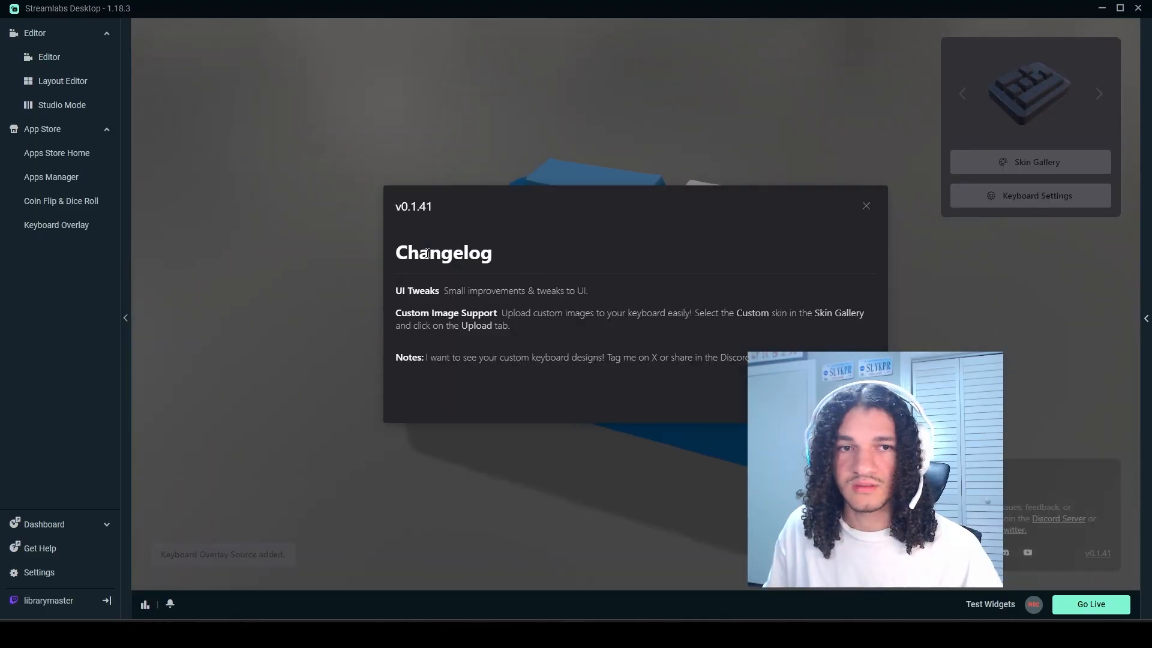
pyautogui.click(863, 207)
pyautogui.click(1020, 165)
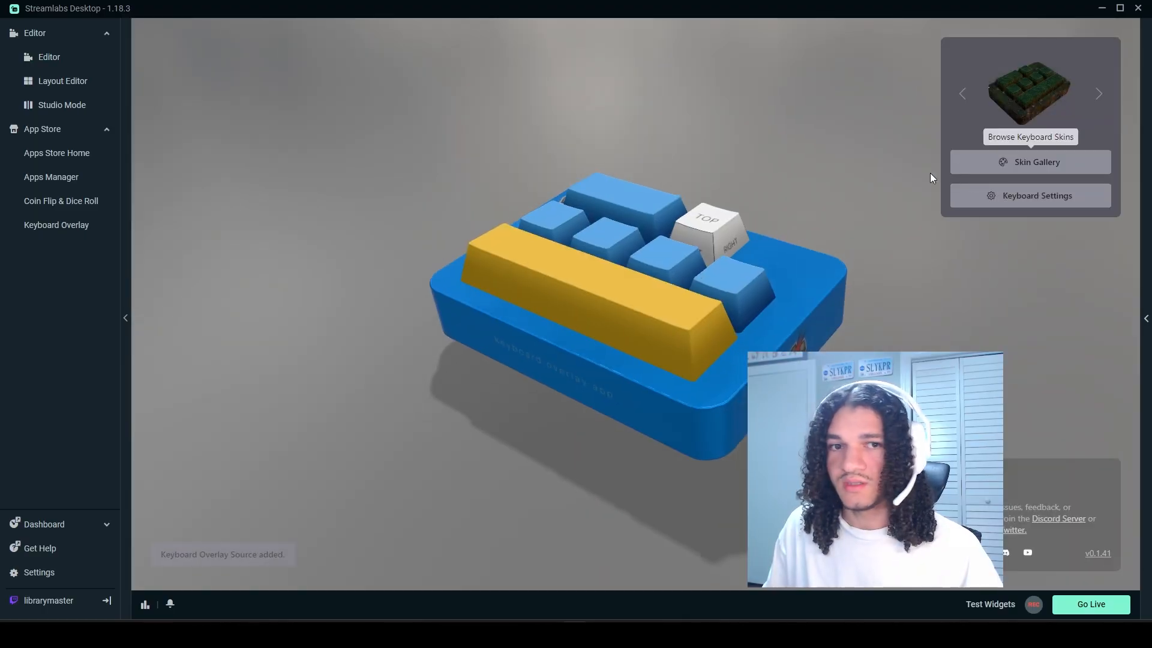
pyautogui.click(390, 139)
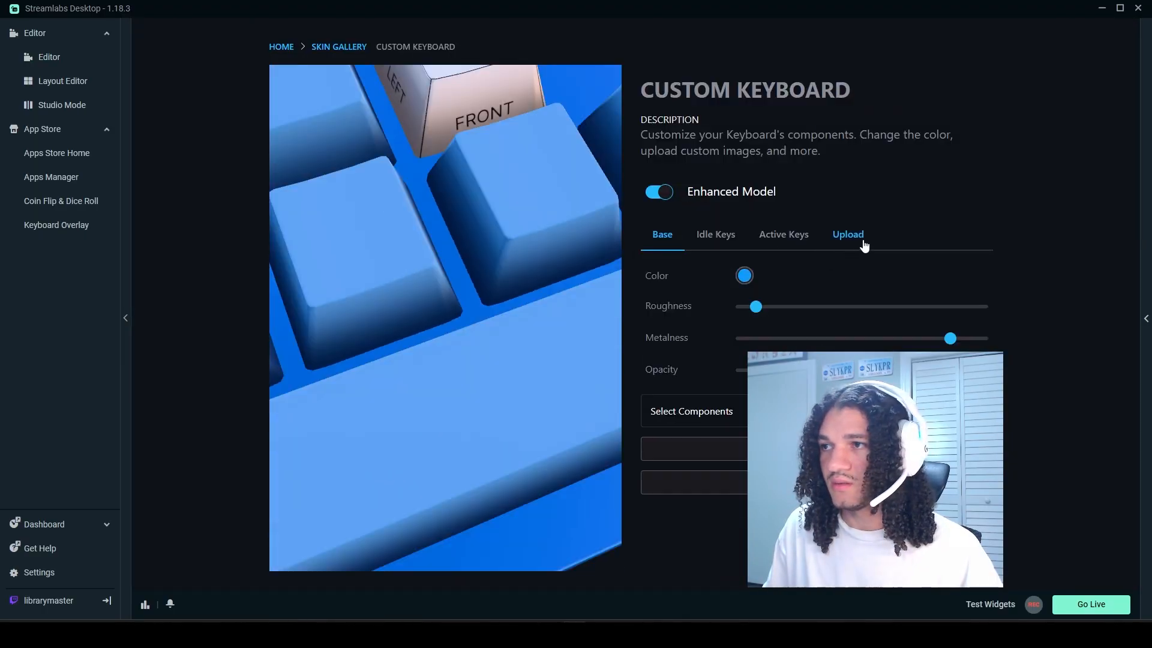
# Step: Upload the base texture as the custom keyboard's base image and orbit the 3D preview to inspect its left side
pyautogui.click(848, 235)
pyautogui.click(865, 311)
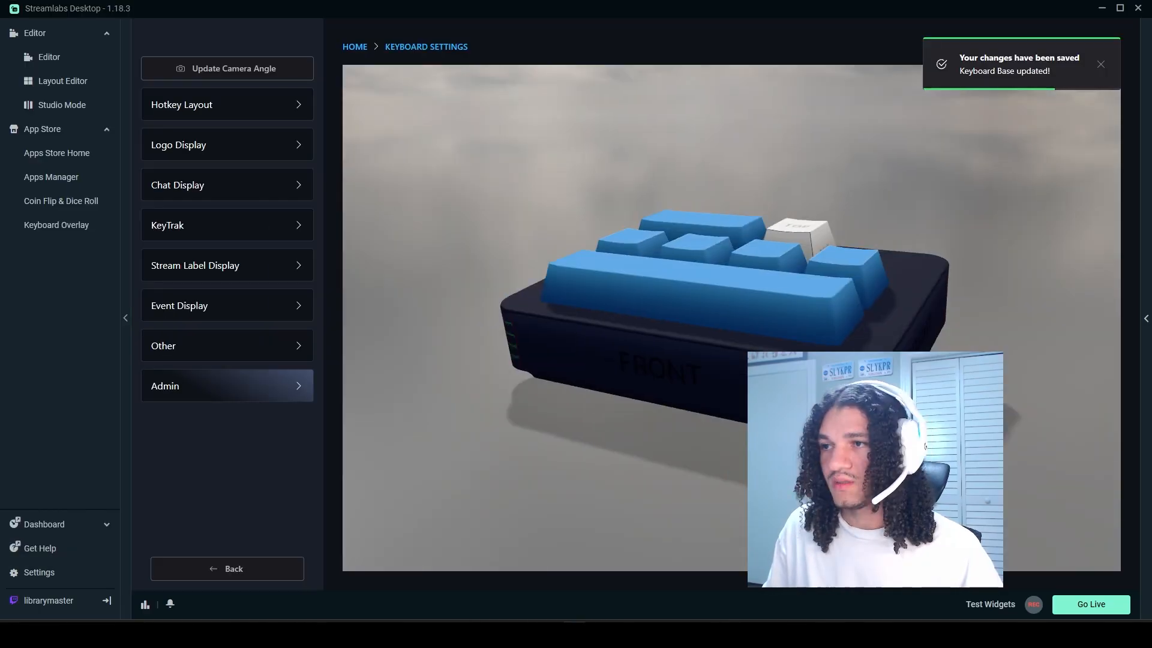
pyautogui.moveTo(584, 372); pyautogui.dragTo(630, 393)
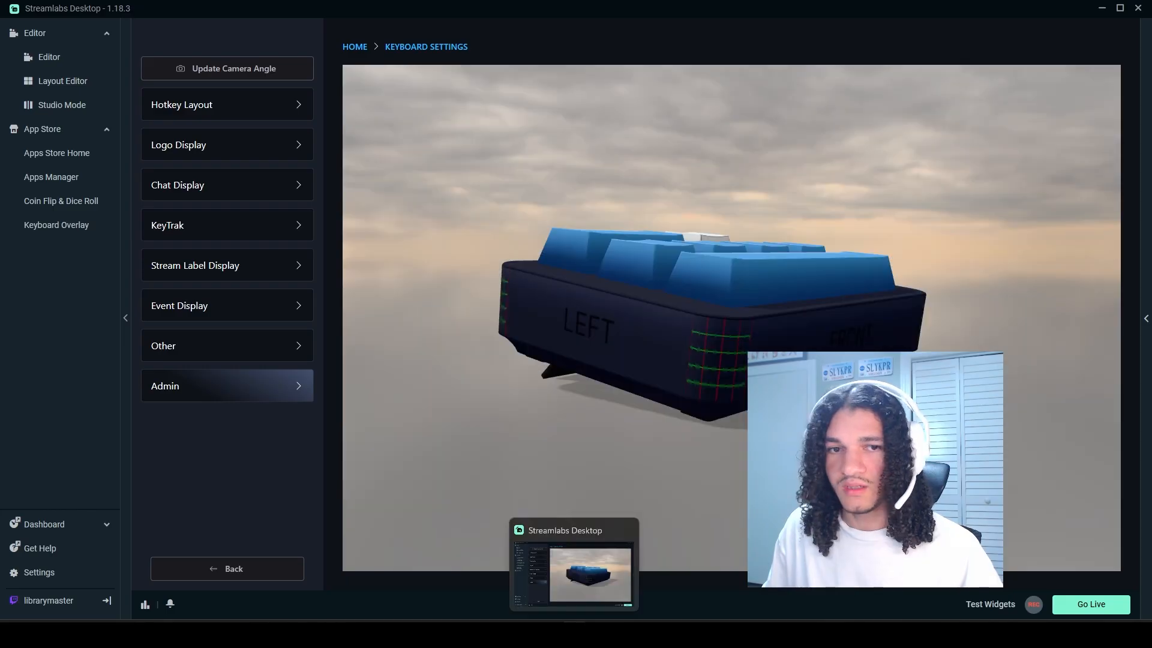
# Step: Return to Figma and lighten the shared fill of both Rectangle 2 layers in the template-base copy to 47495B
pyautogui.click(574, 629)
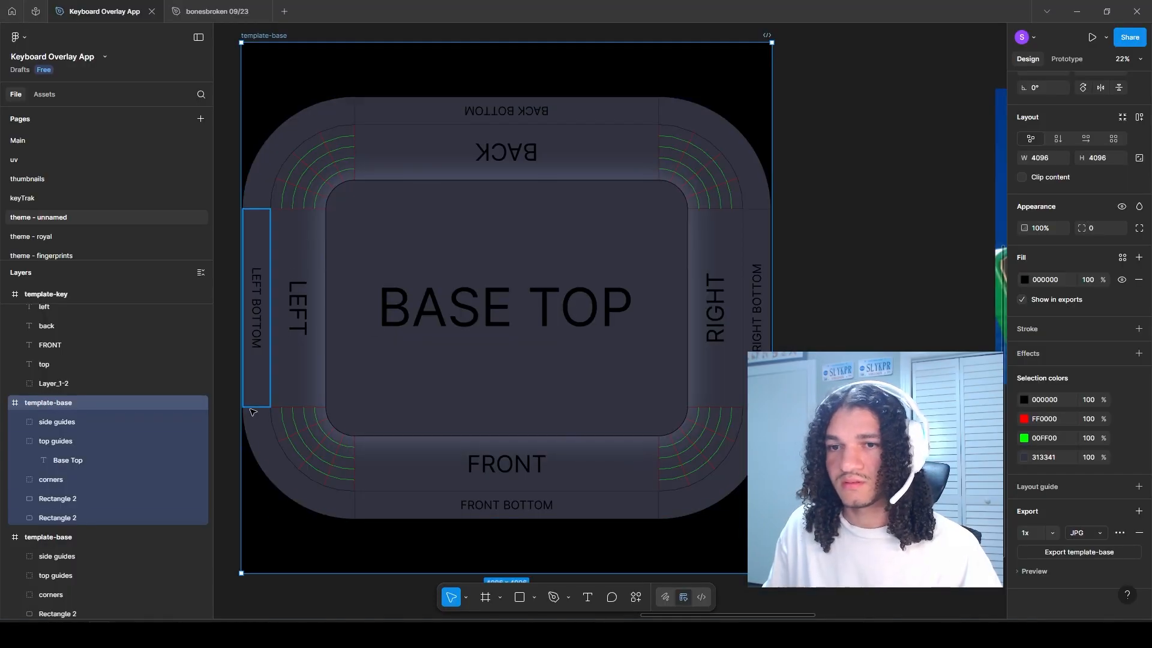
pyautogui.click(61, 502)
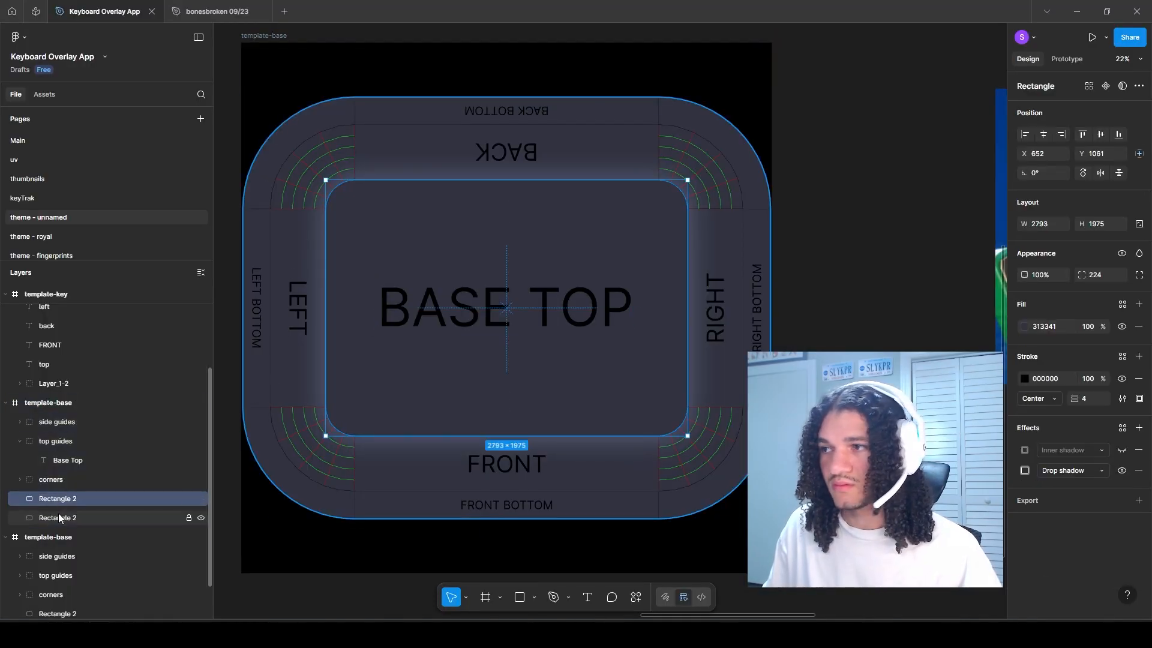
pyautogui.keyDown('shift'); pyautogui.click(59, 513); pyautogui.keyUp('shift')
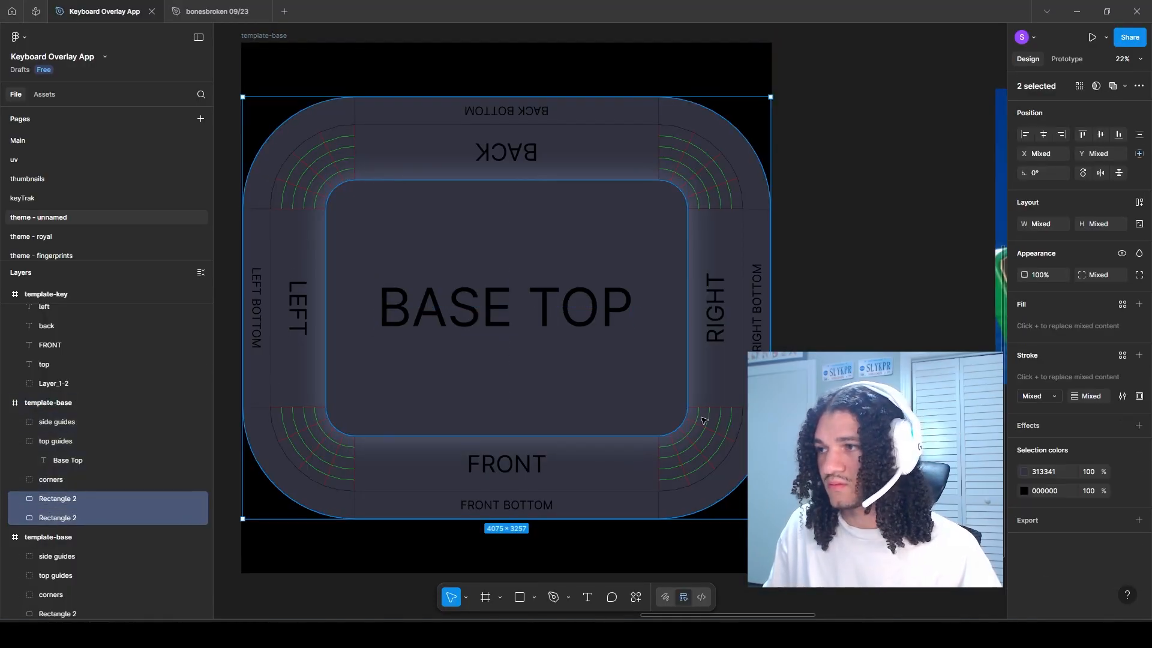
pyautogui.click(1024, 473)
pyautogui.moveTo(904, 456); pyautogui.dragTo(901, 444)
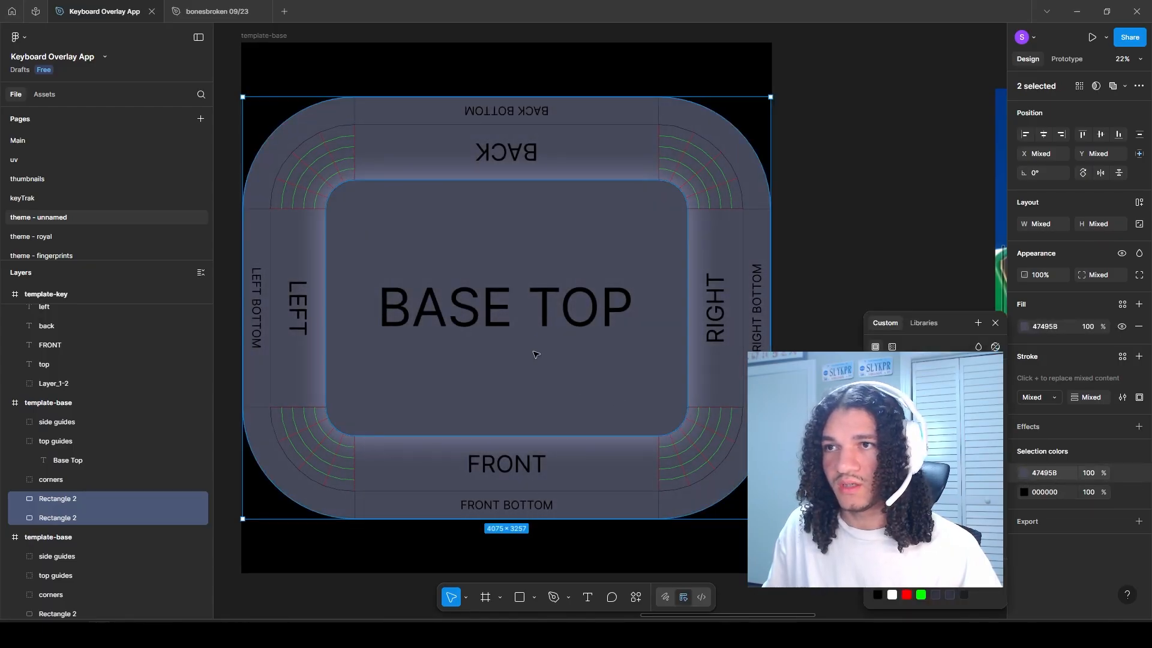
# Step: Open the drop shadow settings of the inner base-top rectangle and reselect the template-base copy's frame
pyautogui.click(41, 504)
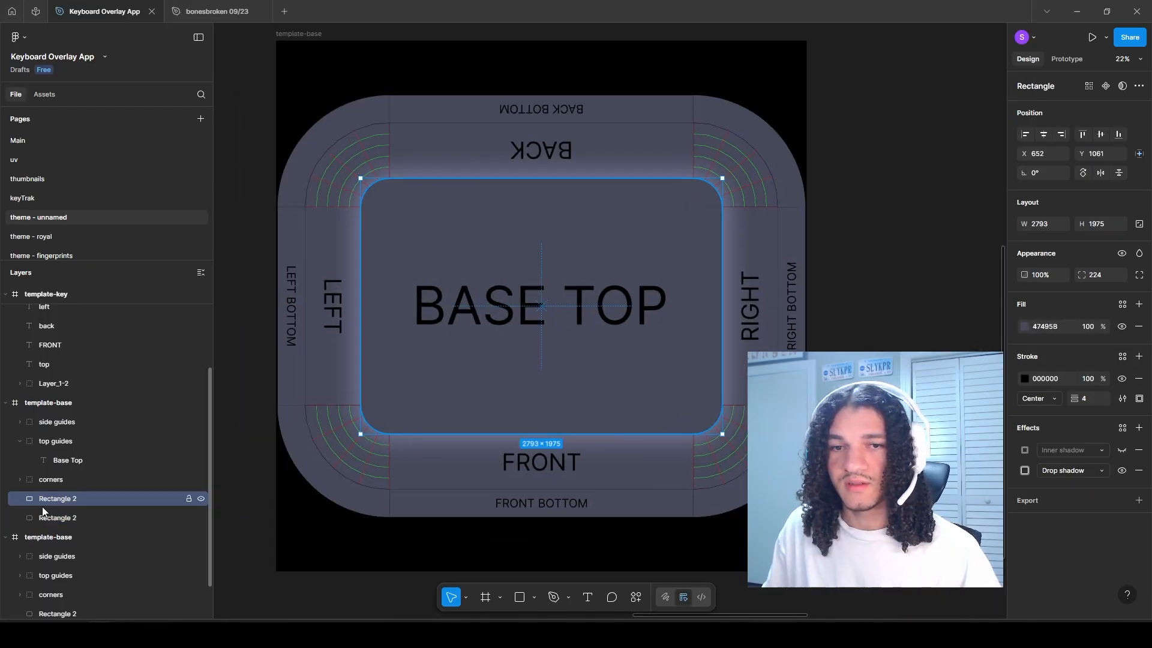
pyautogui.click(1026, 472)
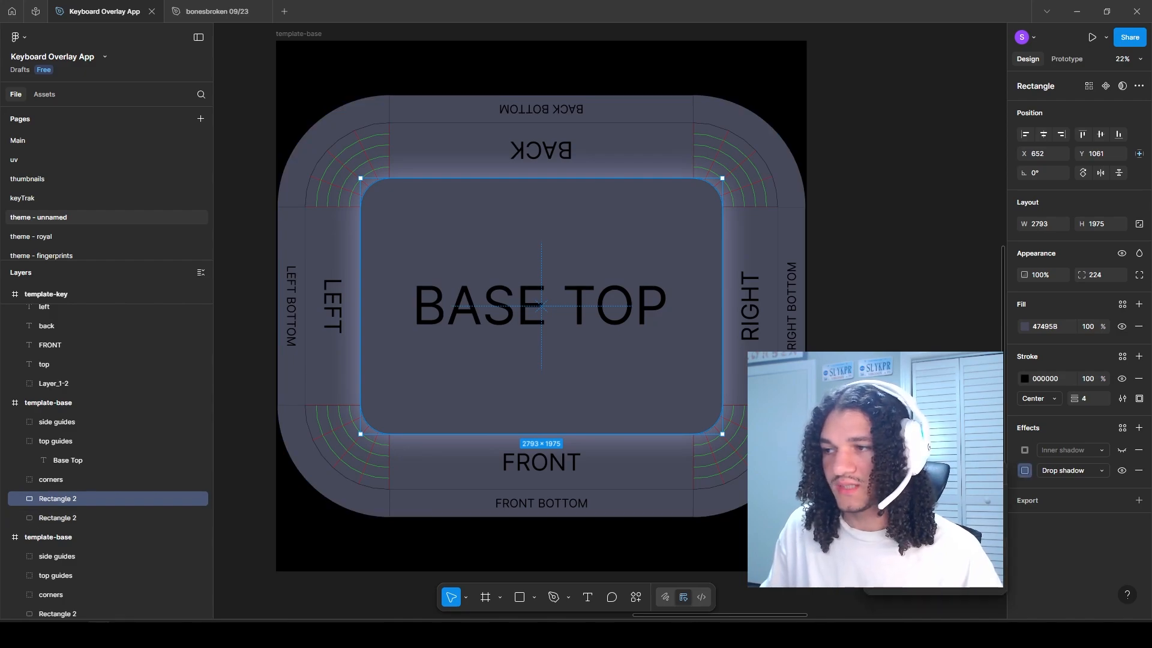
pyautogui.scroll(-3, 707, 427)
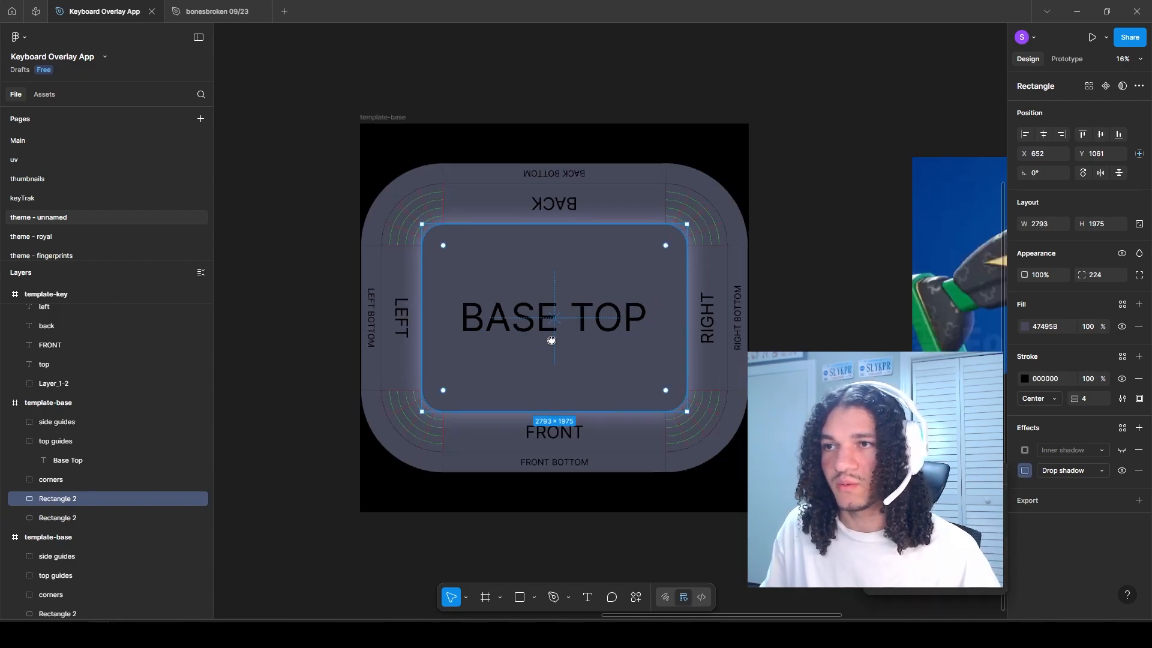
pyautogui.press('Escape')
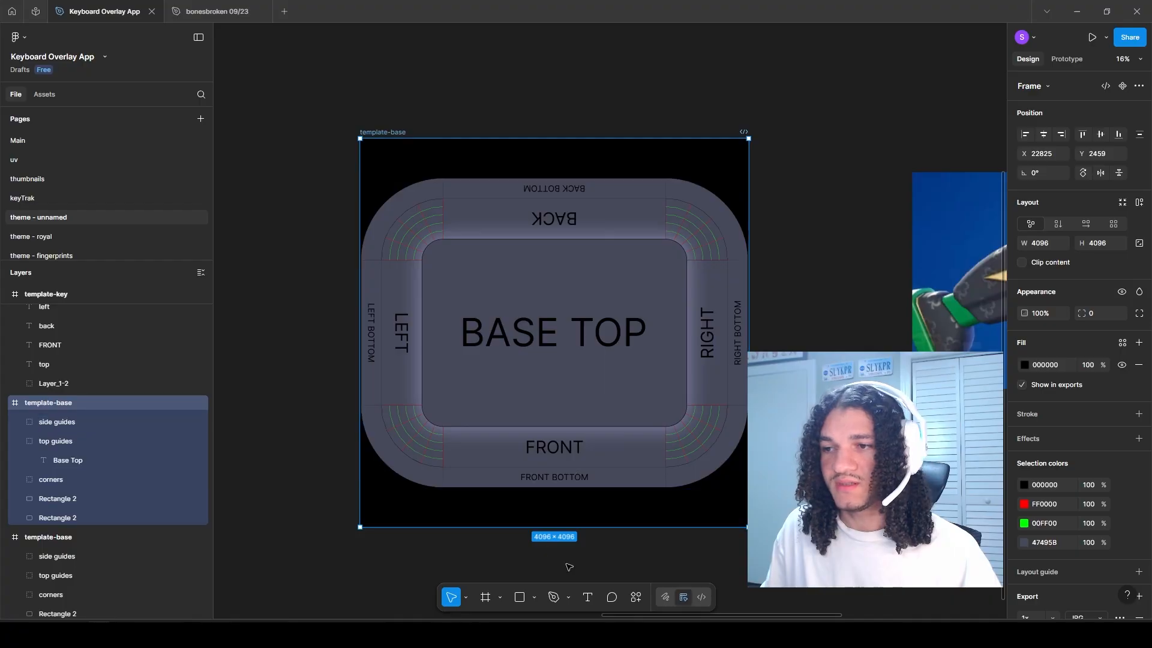
# Step: Scale the template-base copy with all its contents by 0.5x to 2048 × 2048
pyautogui.scroll(1, 553, 543)
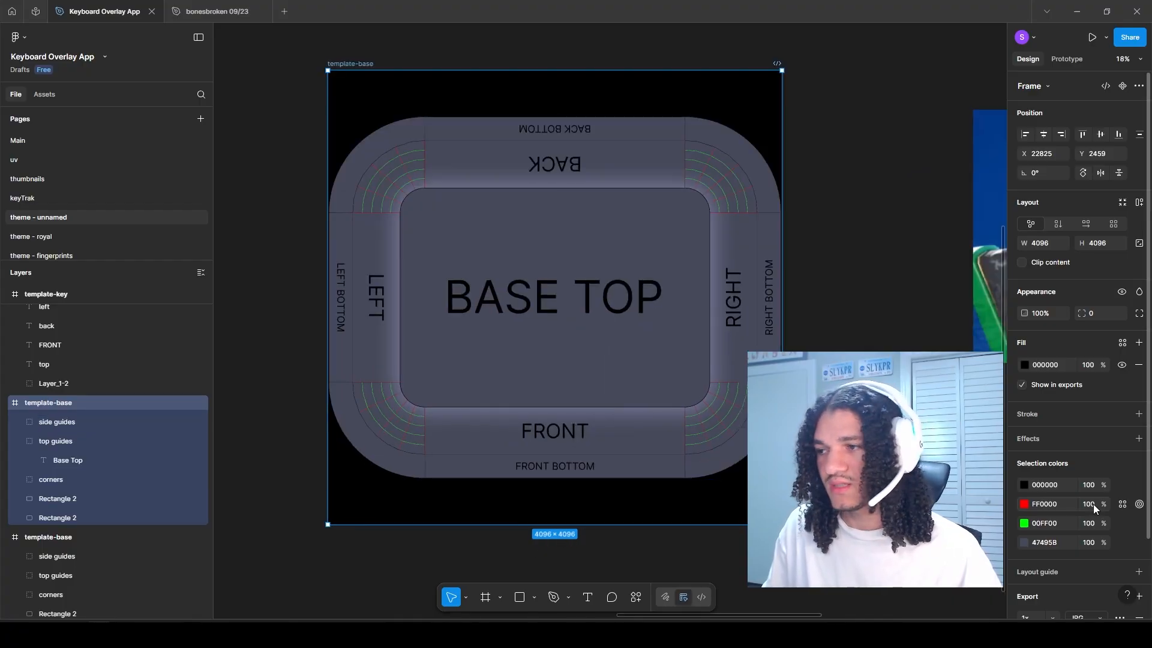
pyautogui.scroll(-1, 1050, 552)
pyautogui.click(1043, 558)
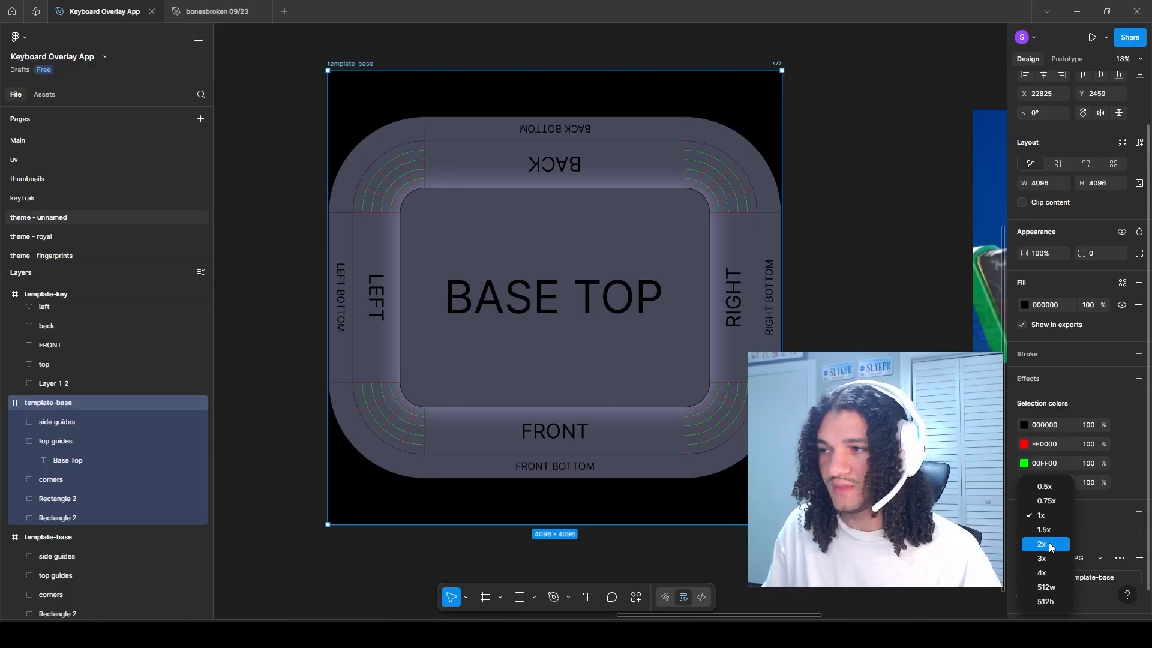
pyautogui.press('k')
pyautogui.moveTo(782, 525); pyautogui.dragTo(580, 320)
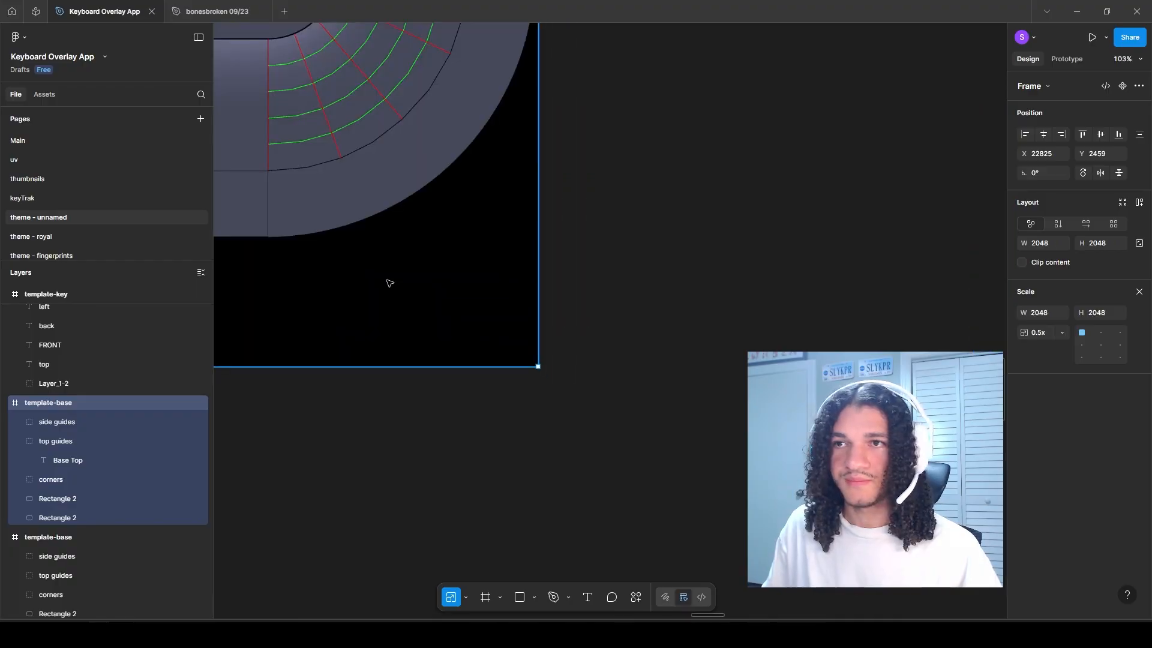
pyautogui.click(470, 385)
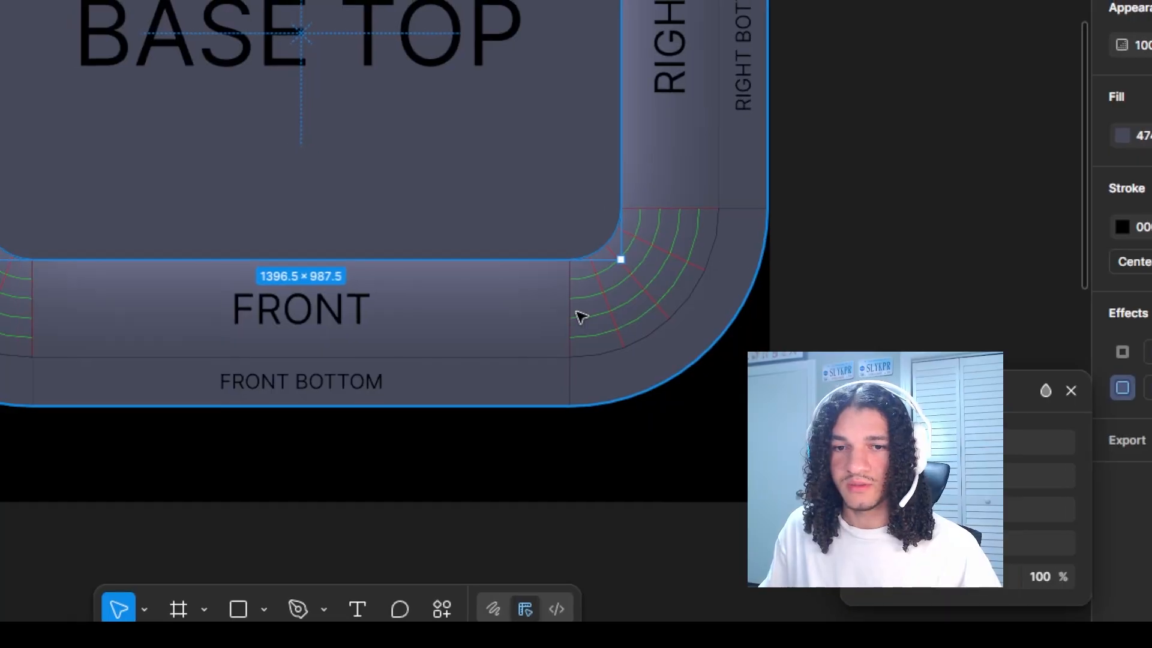
# Step: Adjust the inner rectangle's drop shadow and move the rifle reference image closer to the base frame, level with its top edge
pyautogui.press('5')
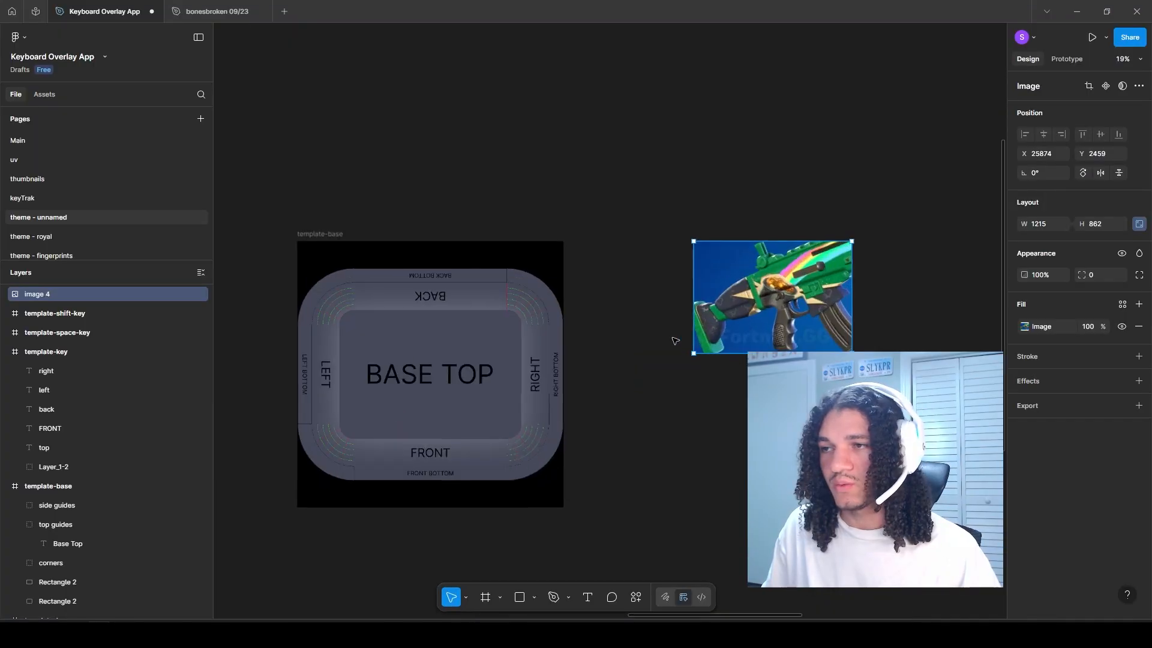
pyautogui.scroll(5, 767, 287)
pyautogui.moveTo(779, 267); pyautogui.dragTo(606, 298)
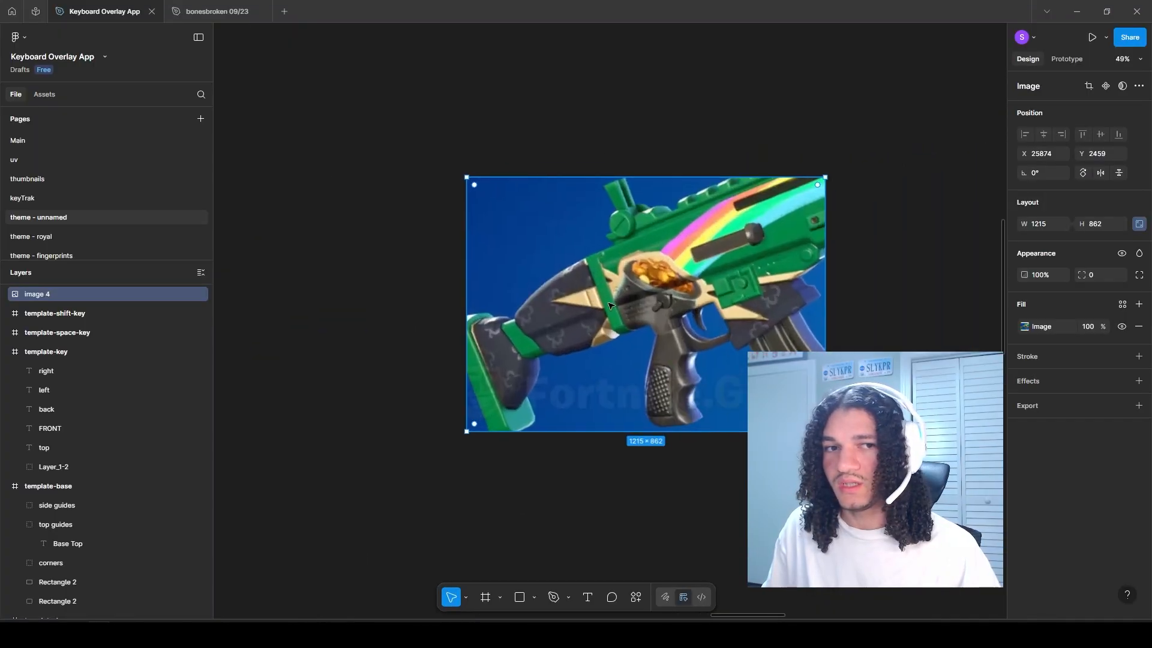
pyautogui.scroll(4, 635, 297)
pyautogui.scroll(-4, 444, 373)
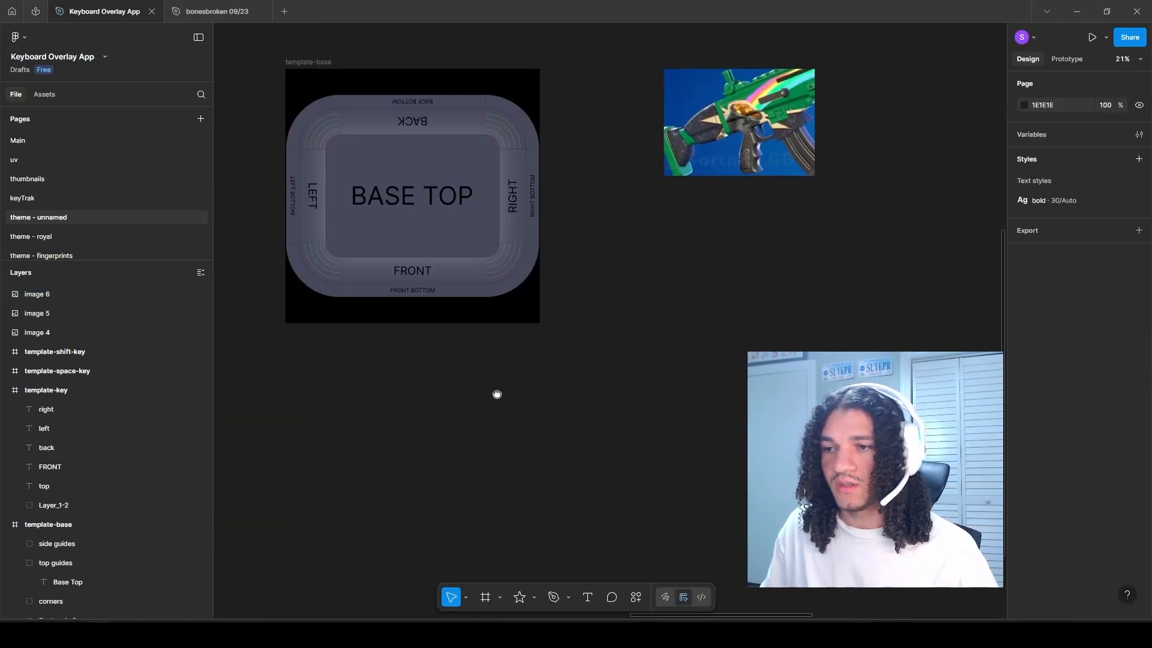
# Step: Draw a five-pointed star about 1055 × 1055 on the empty canvas below the rifle reference image
pyautogui.click(521, 597)
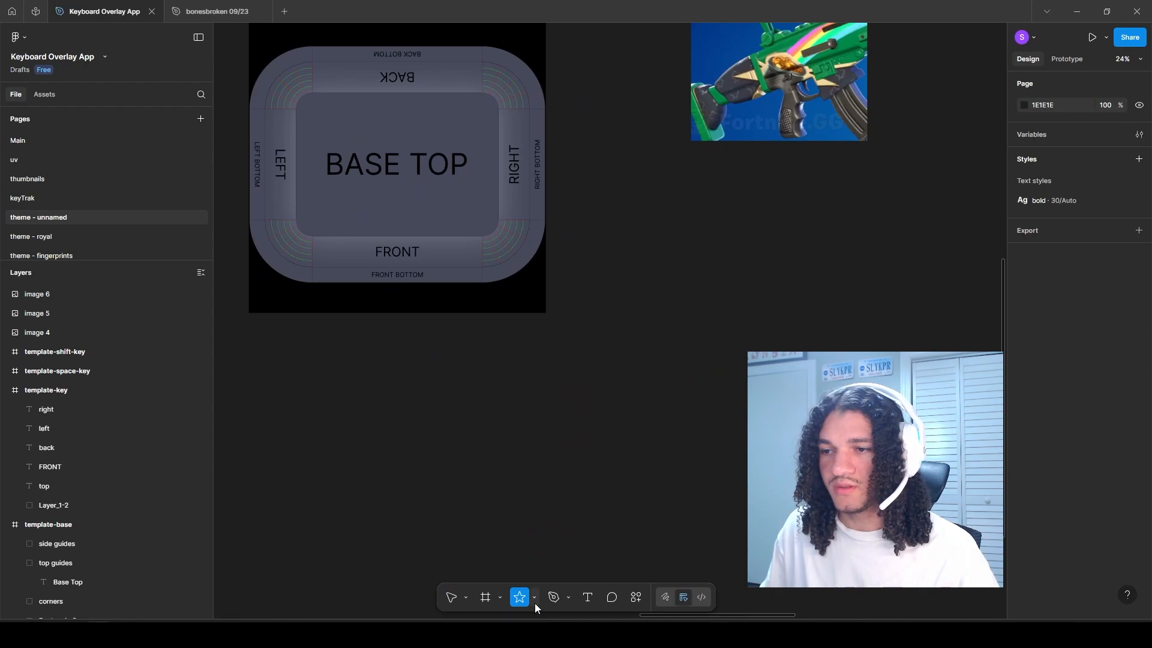
pyautogui.moveTo(738, 426); pyautogui.dragTo(769, 443)
pyautogui.scroll(-1, 650, 253)
pyautogui.hscroll(1, 650, 253)
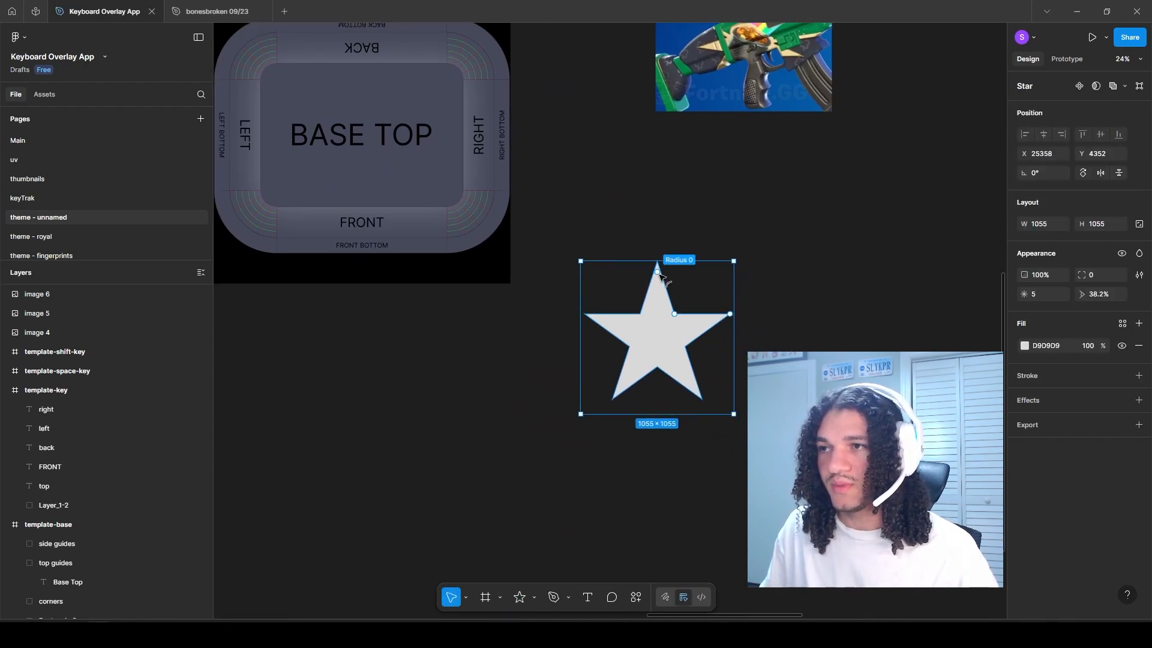
# Step: Round the star's corners to a radius of about 74 and set its inner ratio to about 59%
pyautogui.scroll(3, 667, 303)
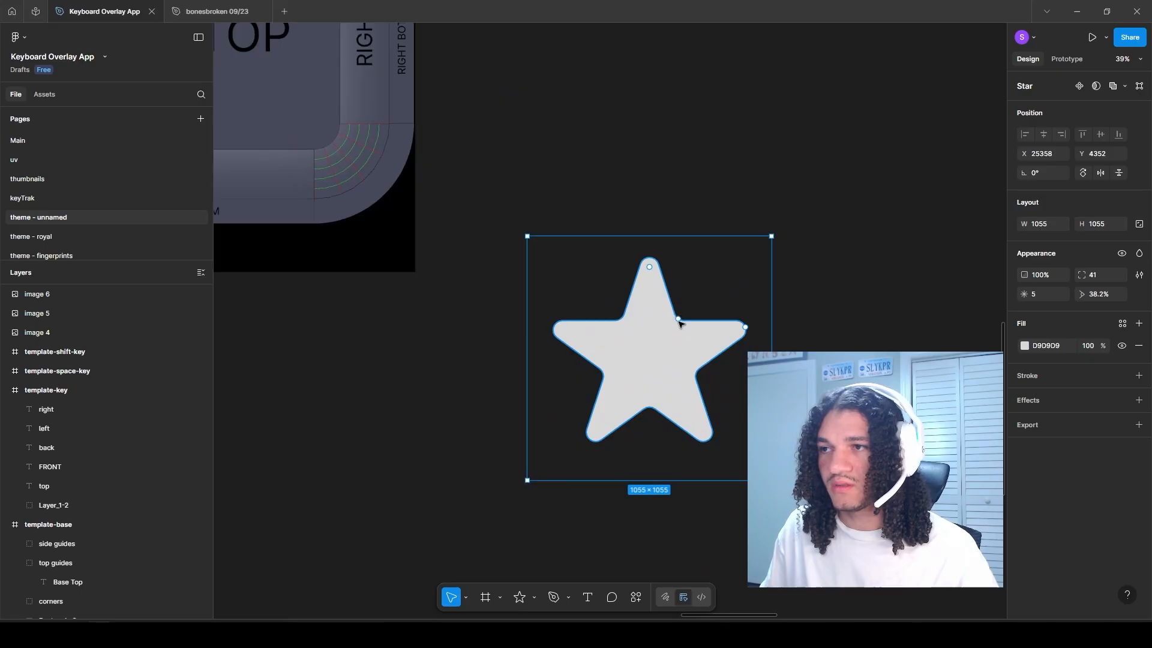
pyautogui.moveTo(678, 321); pyautogui.dragTo(691, 301)
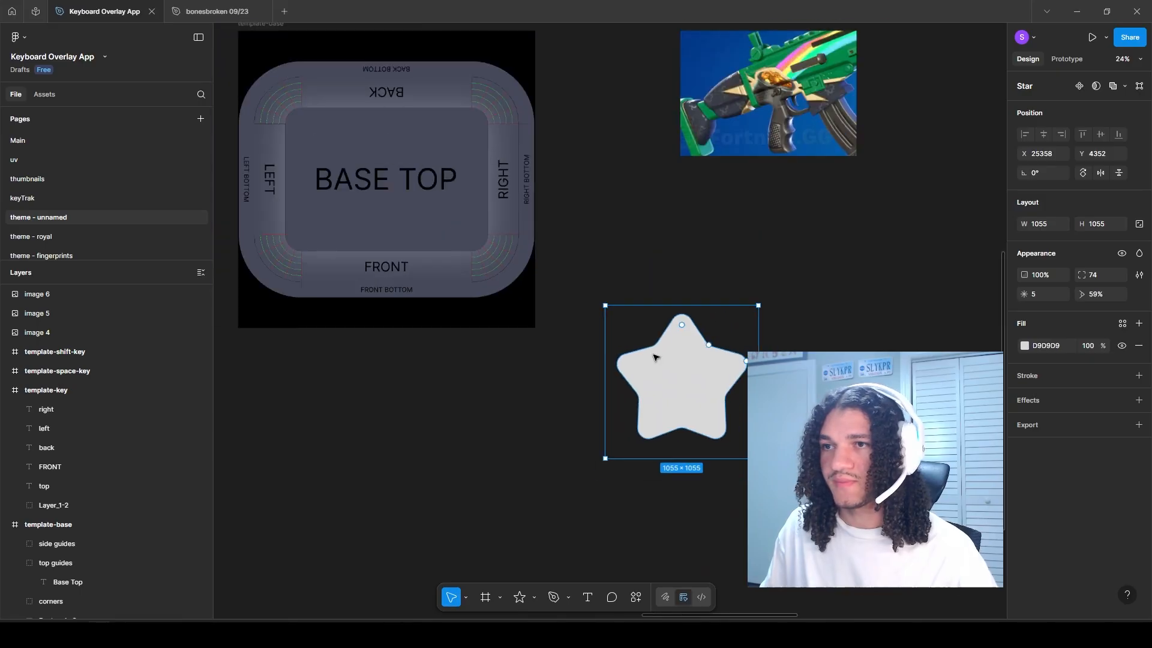
pyautogui.moveTo(656, 357); pyautogui.dragTo(690, 372)
pyautogui.scroll(2, 693, 382)
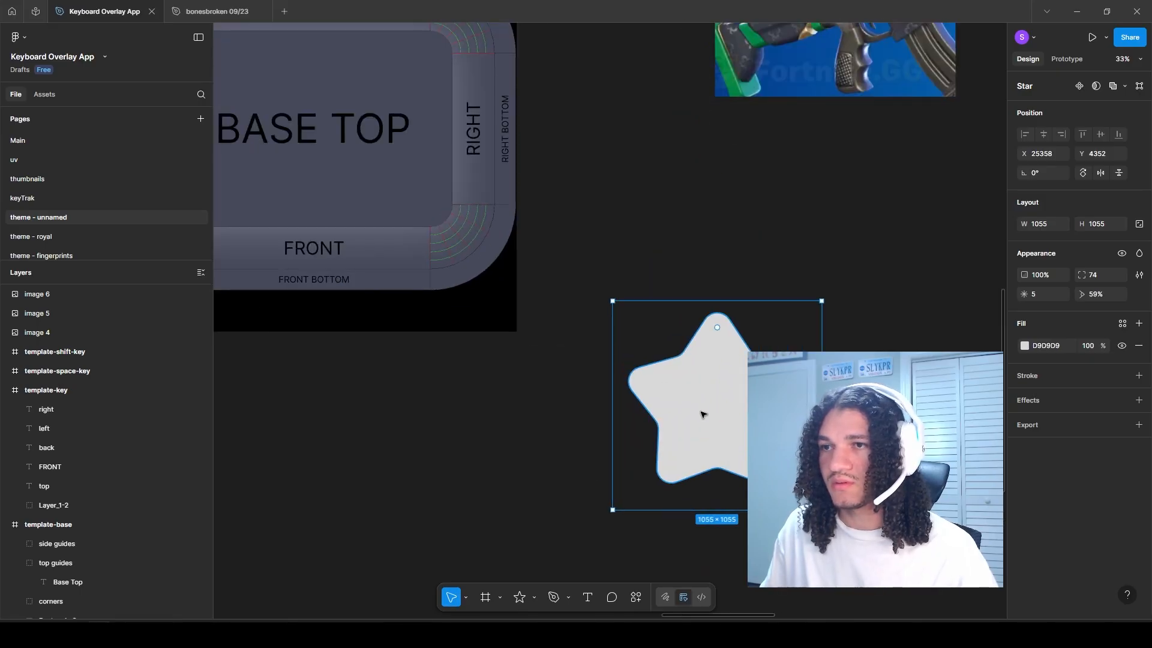
# Step: Move the star into the template-base copy over the FRONT side and shrink it to about 315 × 315
pyautogui.moveTo(703, 414); pyautogui.dragTo(345, 291)
pyautogui.scroll(2, 580, 324)
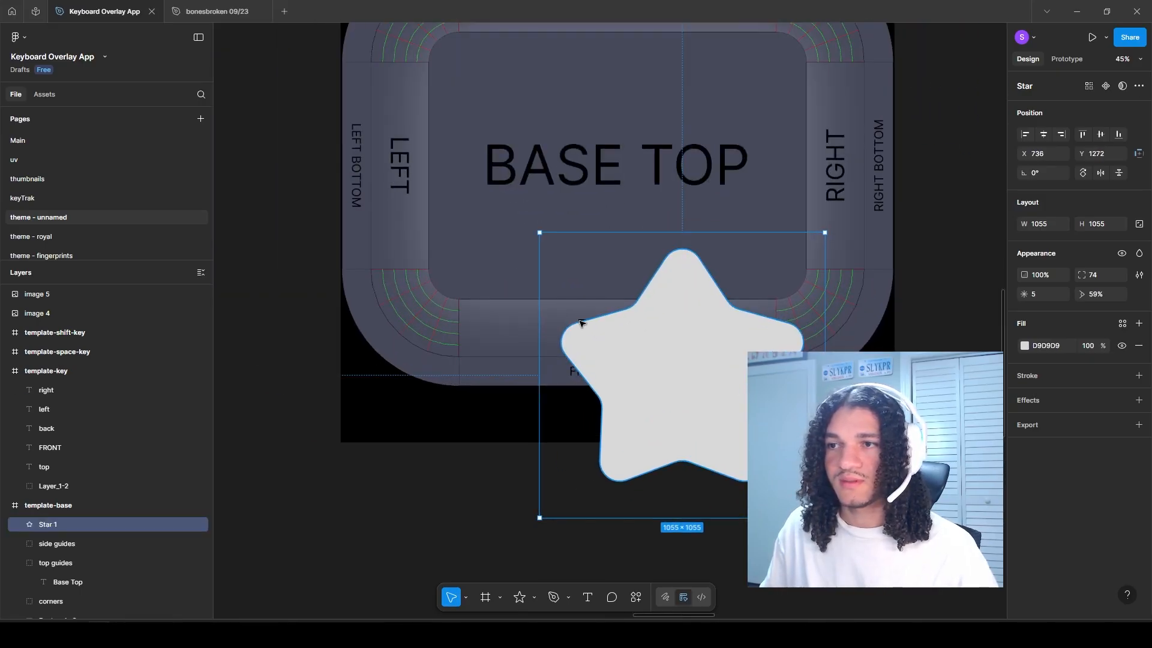
pyautogui.moveTo(580, 323); pyautogui.dragTo(535, 332)
pyautogui.moveTo(569, 240); pyautogui.dragTo(569, 310)
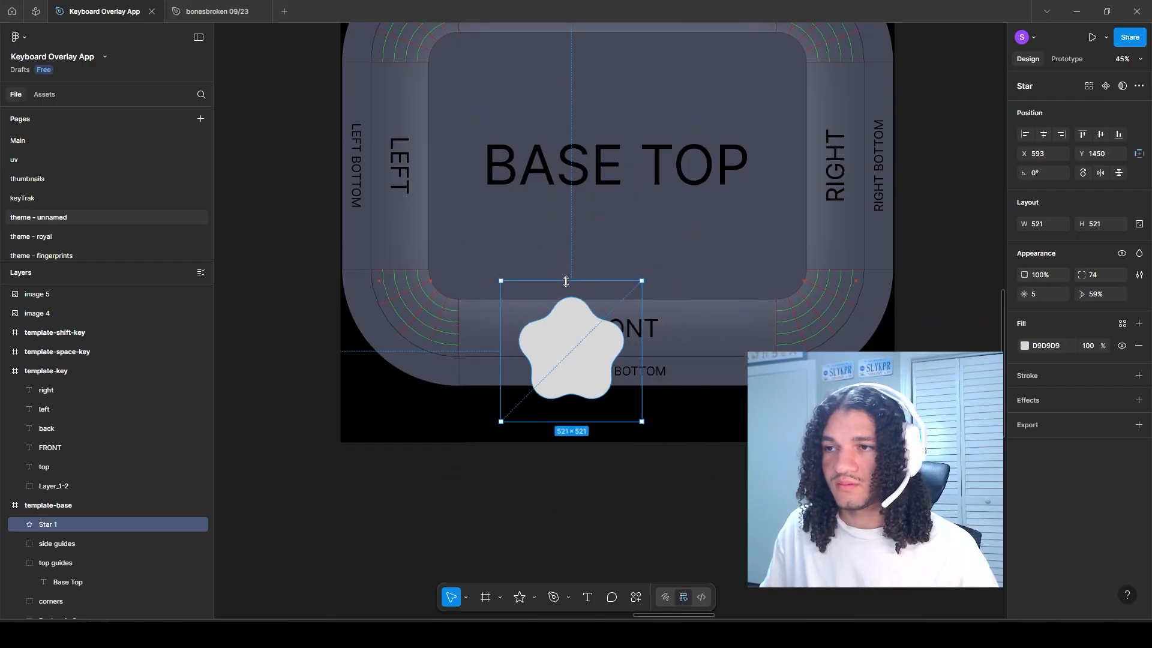
pyautogui.scroll(3, 492, 321)
pyautogui.moveTo(493, 295); pyautogui.dragTo(479, 339)
pyautogui.moveTo(490, 409); pyautogui.dragTo(591, 412)
# Step: Try to group the side guides, top guides, corners and inner Rectangle 2 of the template-base copy
pyautogui.scroll(-2, 589, 412)
pyautogui.scroll(-1, 68, 530)
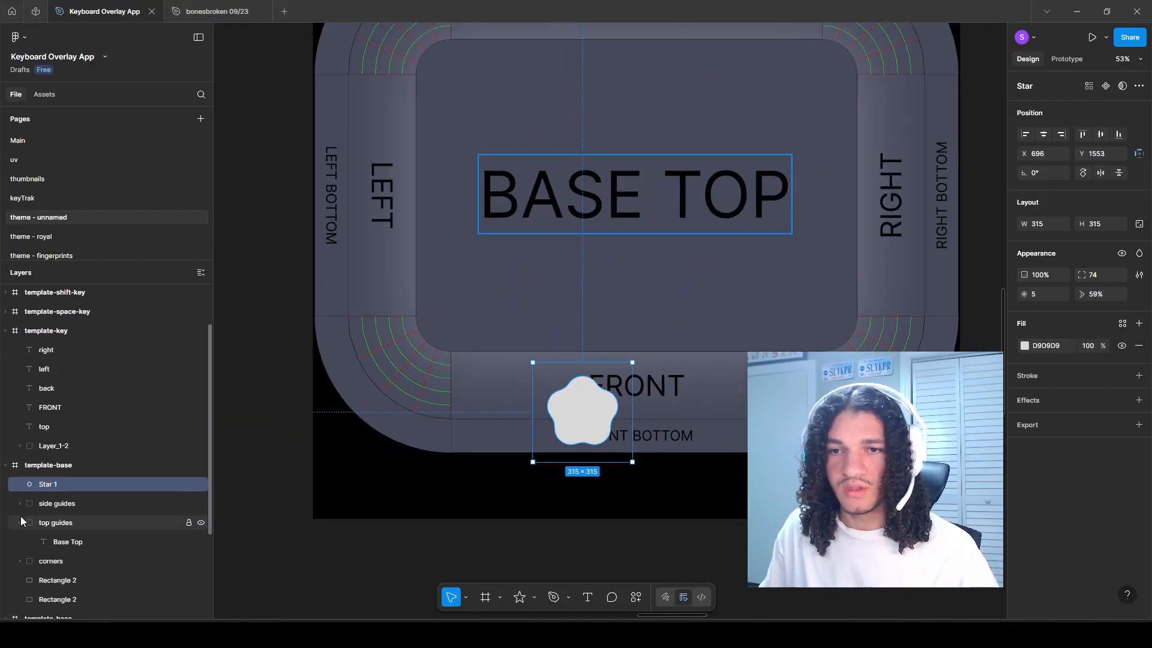
pyautogui.click(19, 520)
pyautogui.click(48, 508)
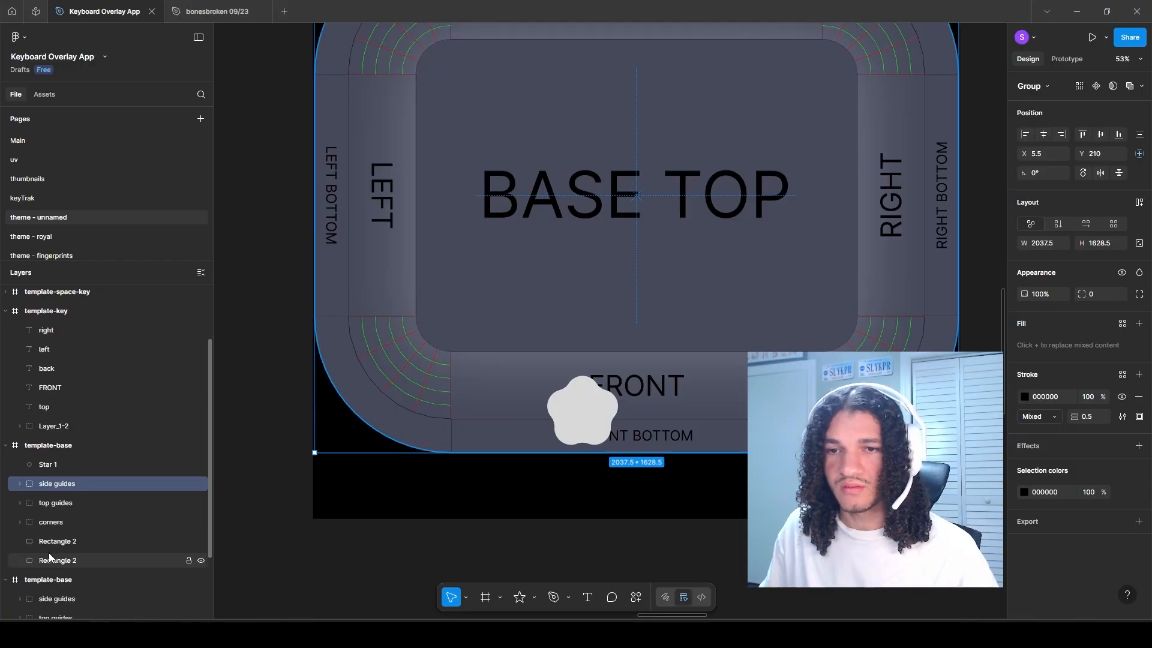
pyautogui.click(49, 552)
pyautogui.click(47, 544)
pyautogui.keyDown('shift'); pyautogui.click(46, 488); pyautogui.keyUp('shift')
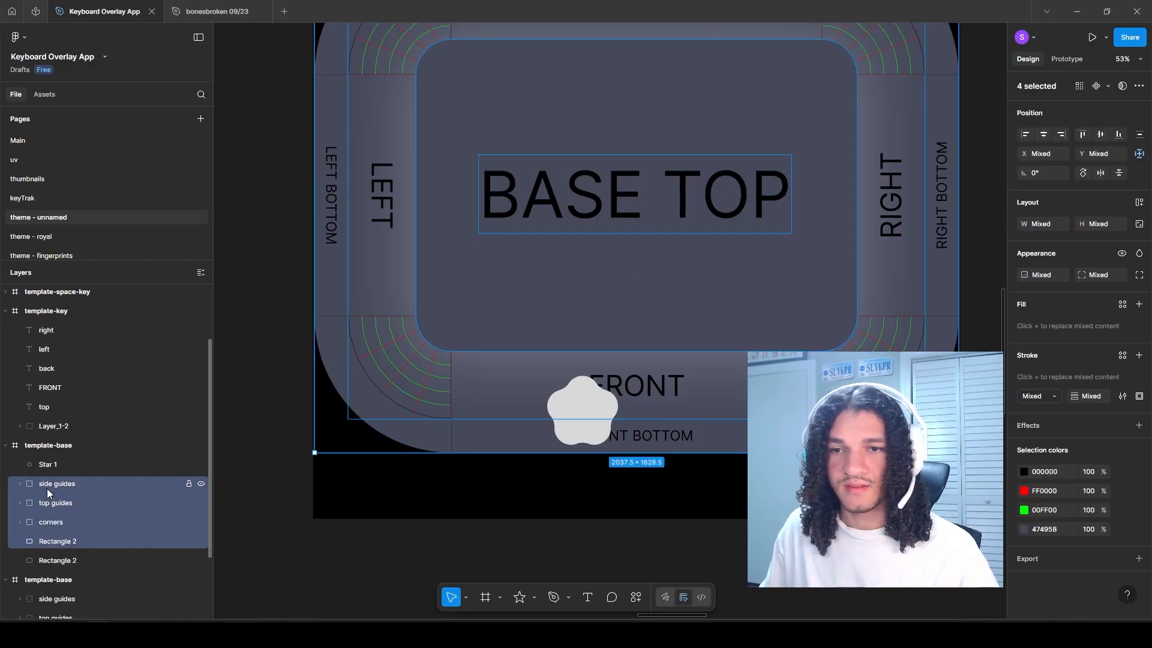
pyautogui.hotkey('ctrl', 'g')
pyautogui.hotkey('ctrl', 'z')
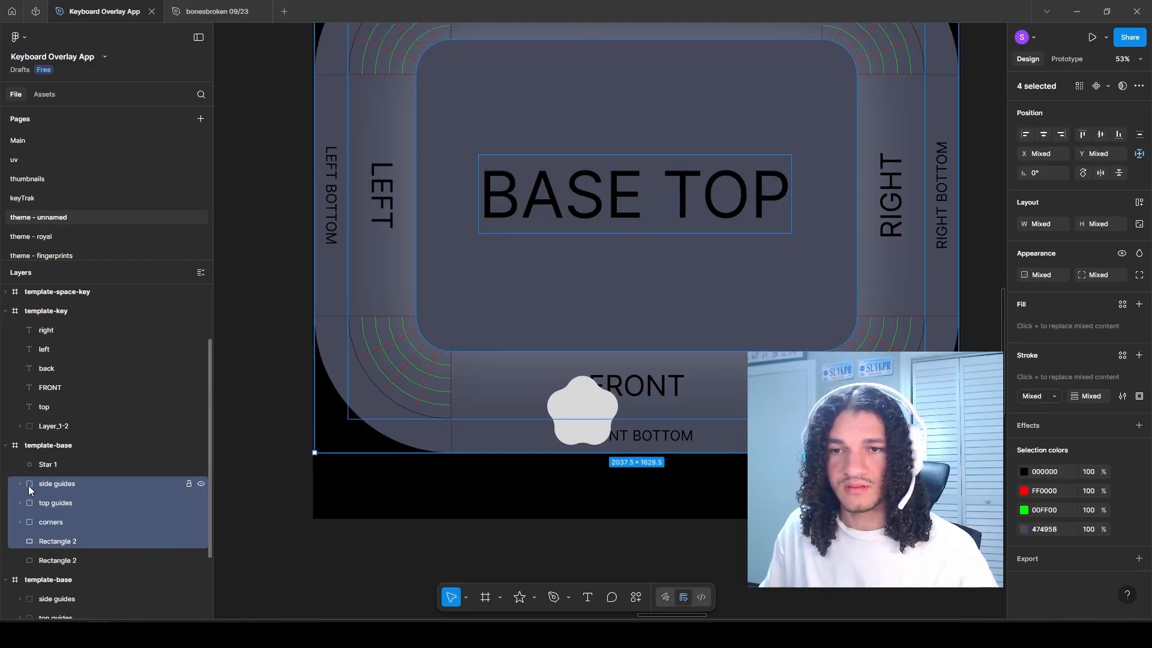
# Step: Duplicate the large base rectangle and group the copy with the side guides, top guides, corners and inner rectangle
pyautogui.click(46, 559)
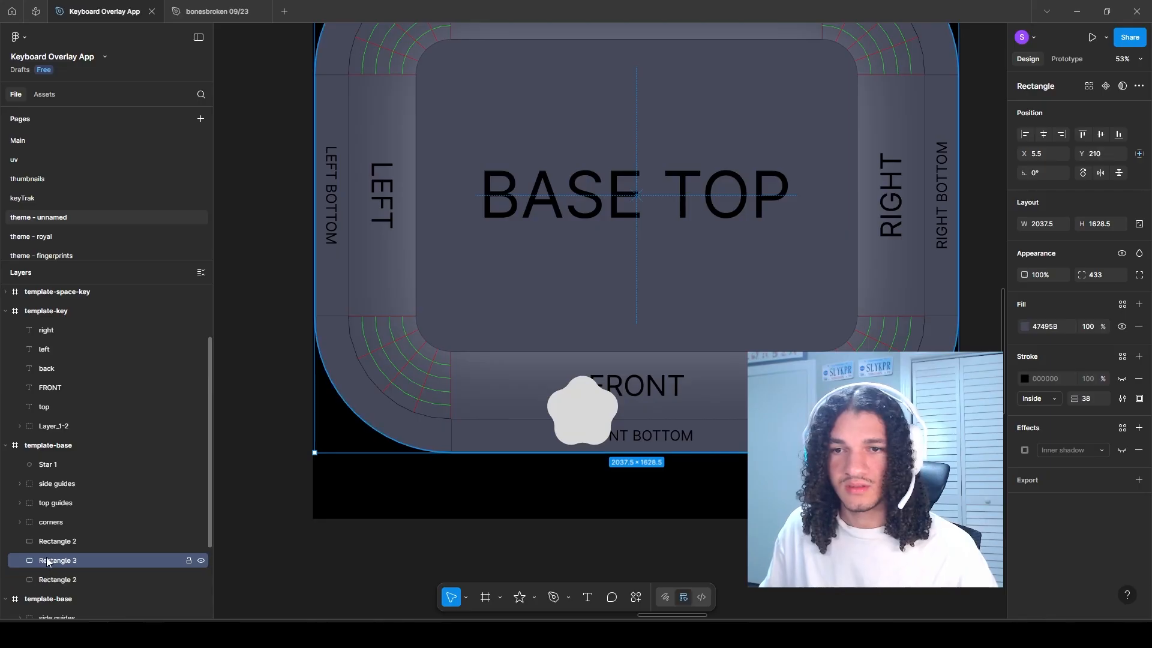
pyautogui.keyDown('shift'); pyautogui.click(49, 484); pyautogui.keyUp('shift')
pyautogui.hotkey('ctrl', 'g')
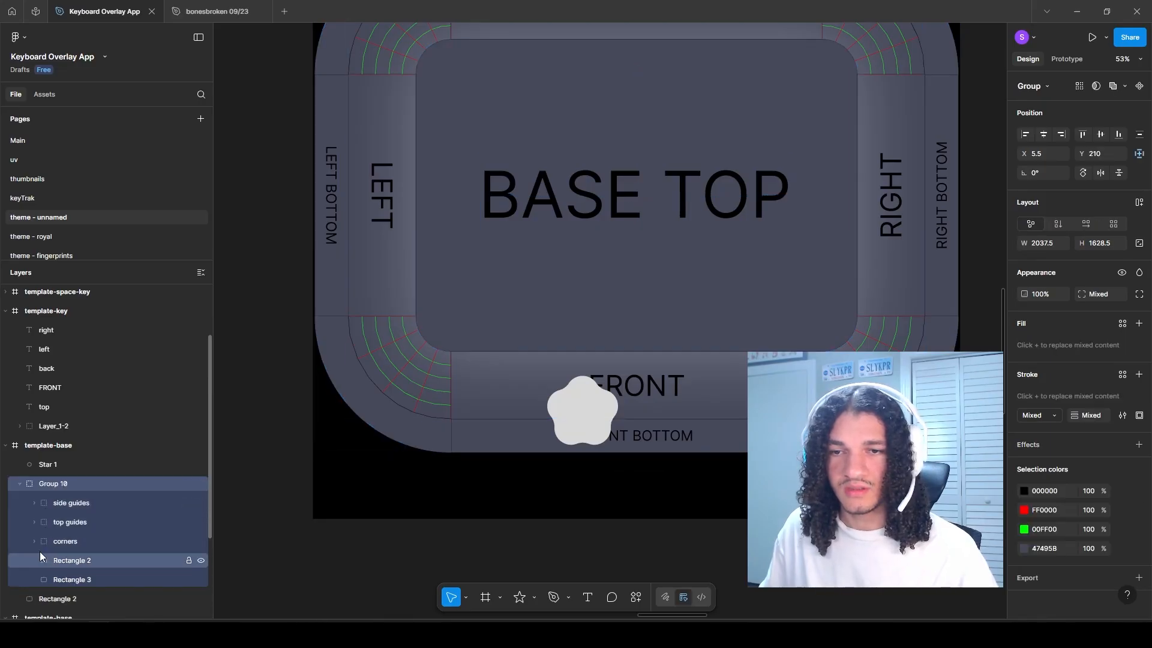
# Step: Move the star into the base artwork group and use the outer Rectangle 2 below it as a mask
pyautogui.moveTo(46, 466); pyautogui.dragTo(37, 487)
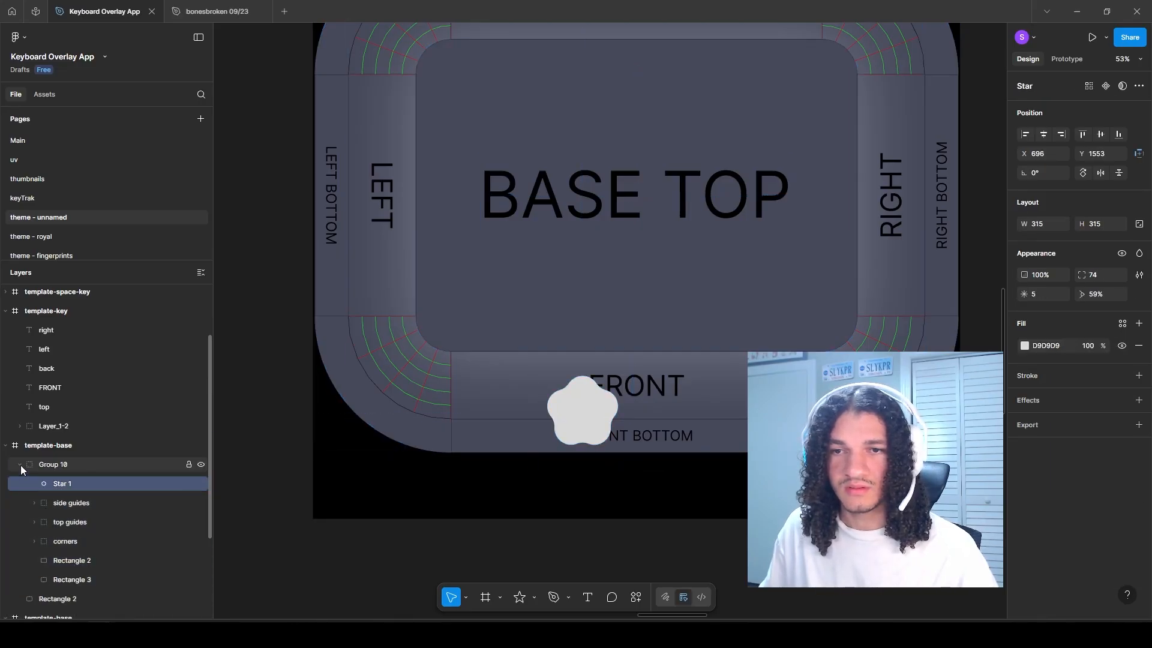
pyautogui.click(20, 465)
pyautogui.rightClick(52, 484)
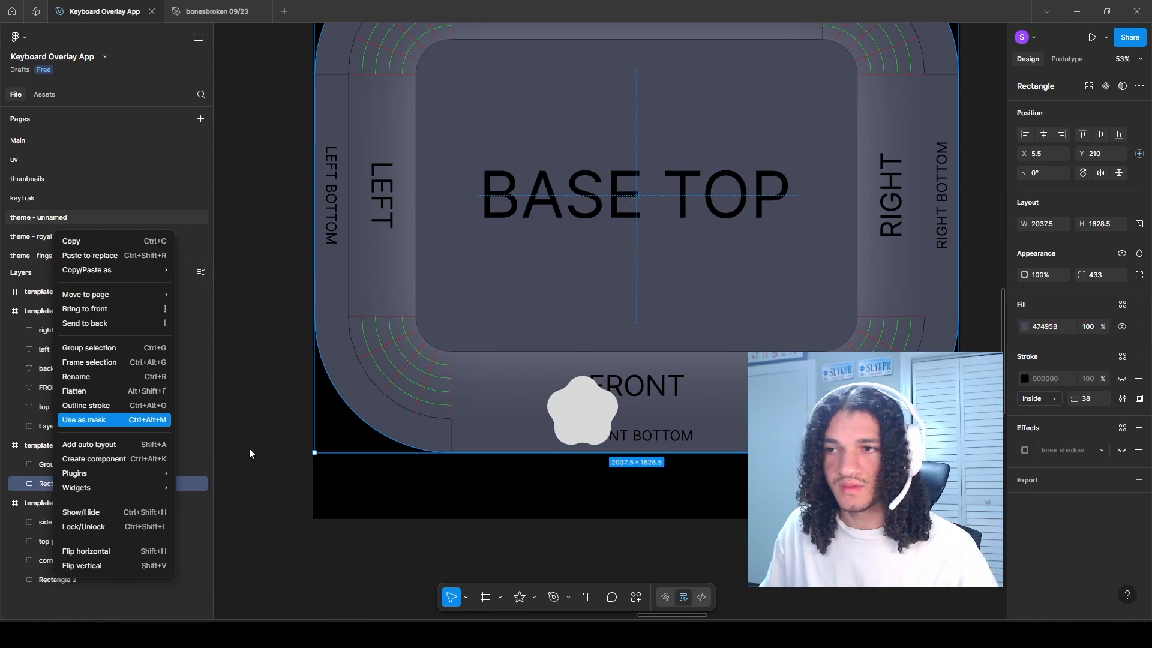
pyautogui.click(84, 419)
pyautogui.click(20, 465)
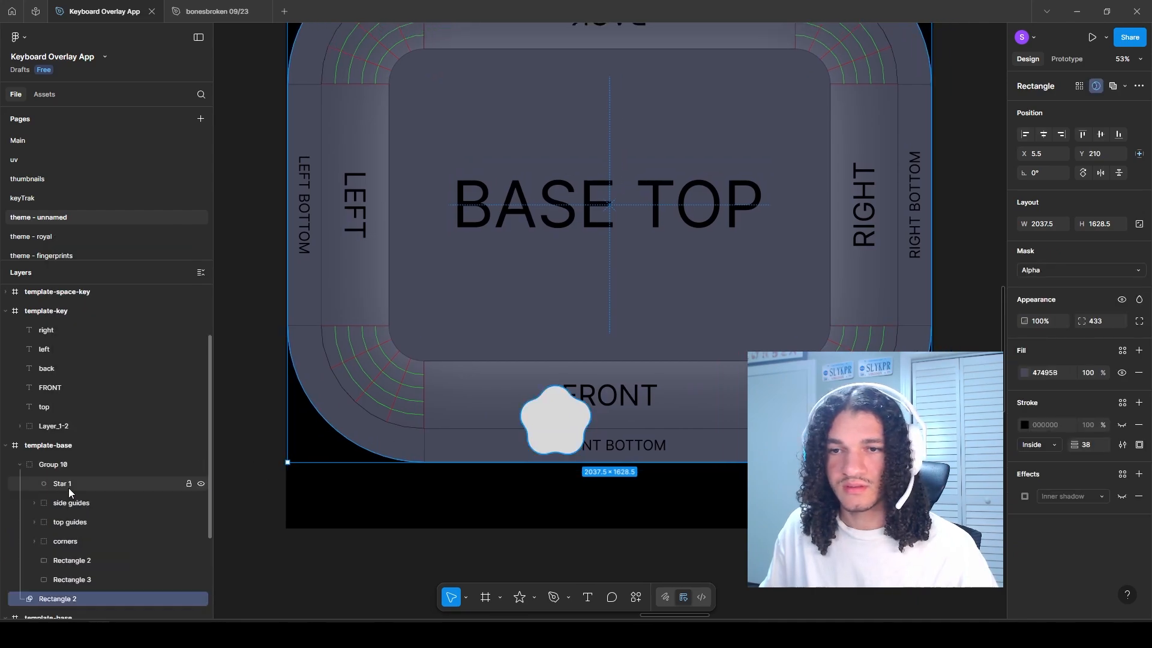
# Step: Select the star on the FRONT side and reduce its corner radius to about 14.6
pyautogui.click(60, 484)
pyautogui.click(577, 433)
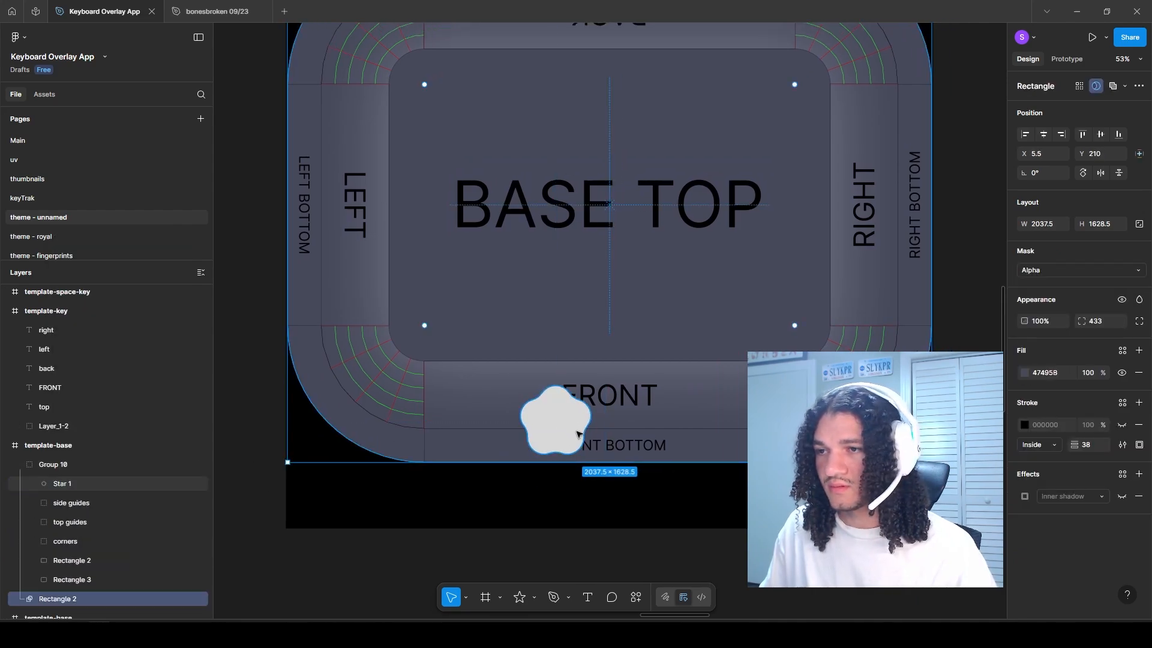
pyautogui.click(564, 431)
pyautogui.moveTo(573, 360)
pyautogui.mouseDown()
pyautogui.moveTo(624, 207)
pyautogui.moveTo(651, 172)
pyautogui.moveTo(581, 208)
pyautogui.moveTo(556, 371)
pyautogui.mouseUp()
# Step: Move the star toward the start of the FRONT side, scale it to about 155 × 155 and rotate it to about -10°
pyautogui.press('k')
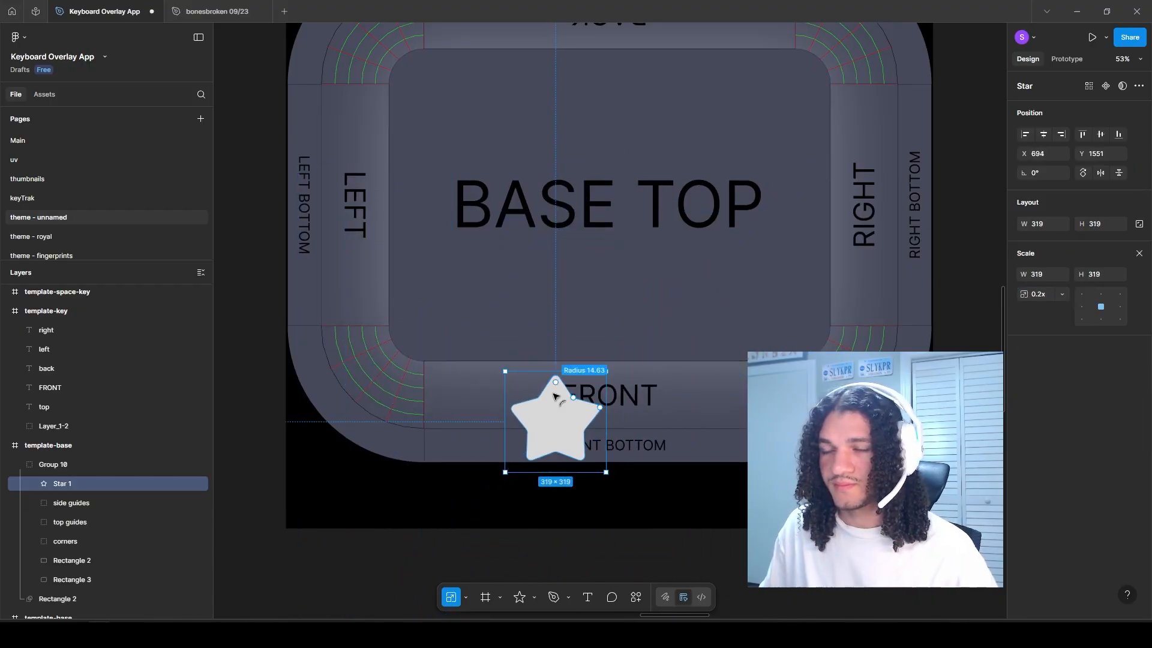
pyautogui.moveTo(528, 409); pyautogui.dragTo(473, 403)
pyautogui.scroll(3, 523, 385)
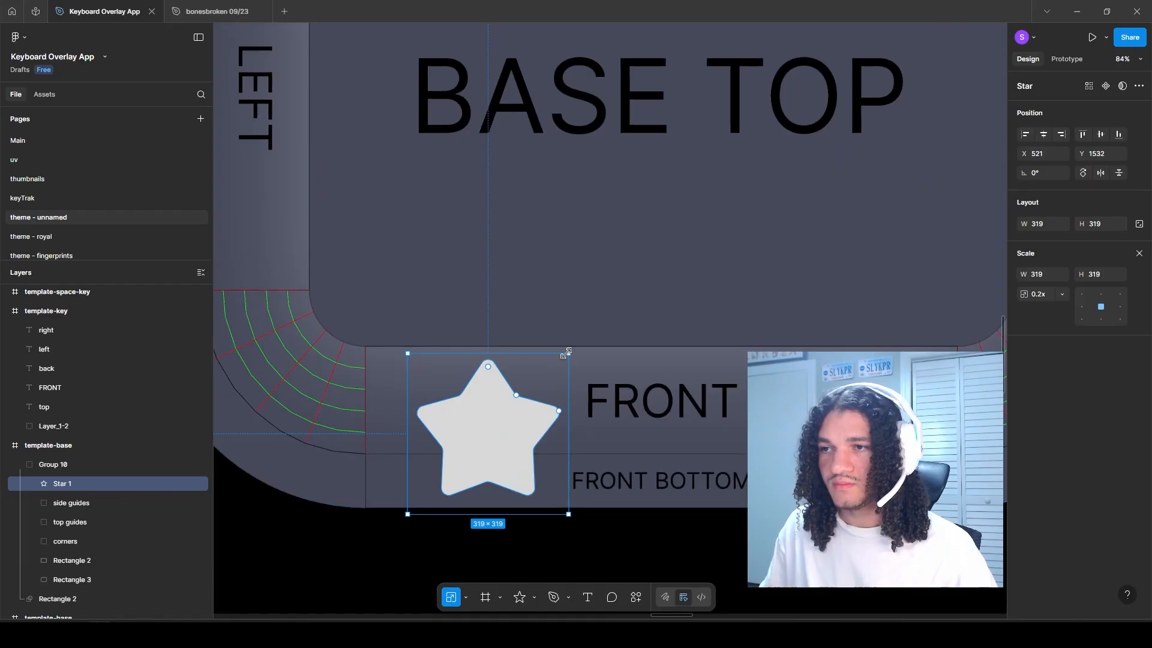
pyautogui.moveTo(568, 354); pyautogui.dragTo(526, 393)
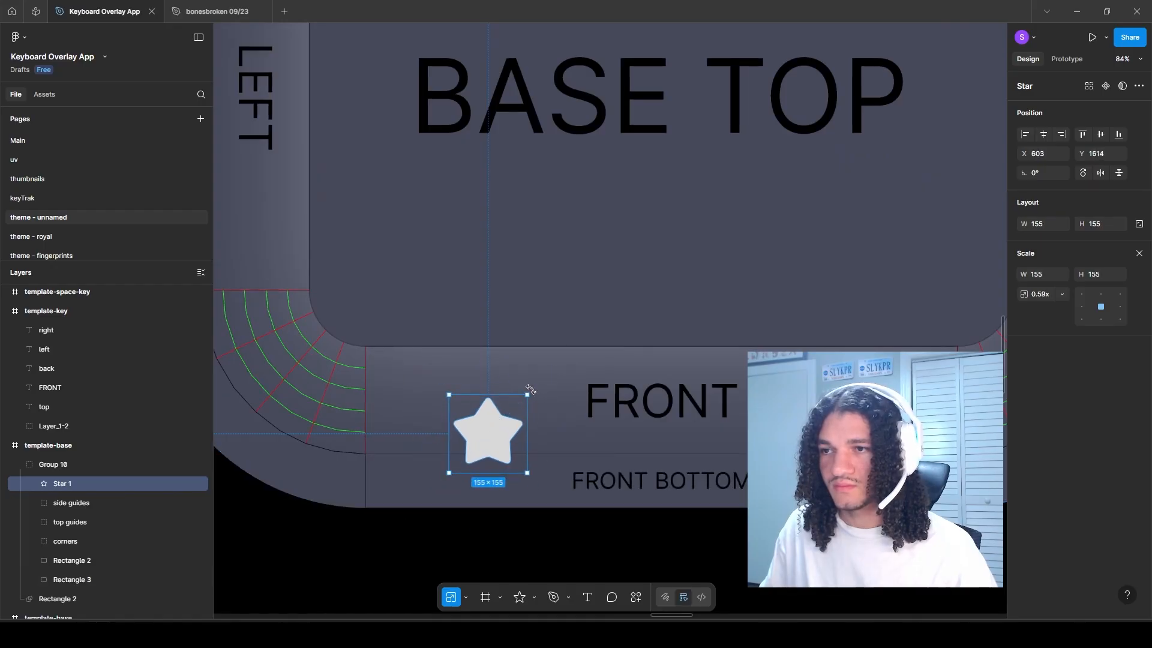
pyautogui.scroll(2, 509, 430)
pyautogui.moveTo(436, 412); pyautogui.dragTo(417, 416)
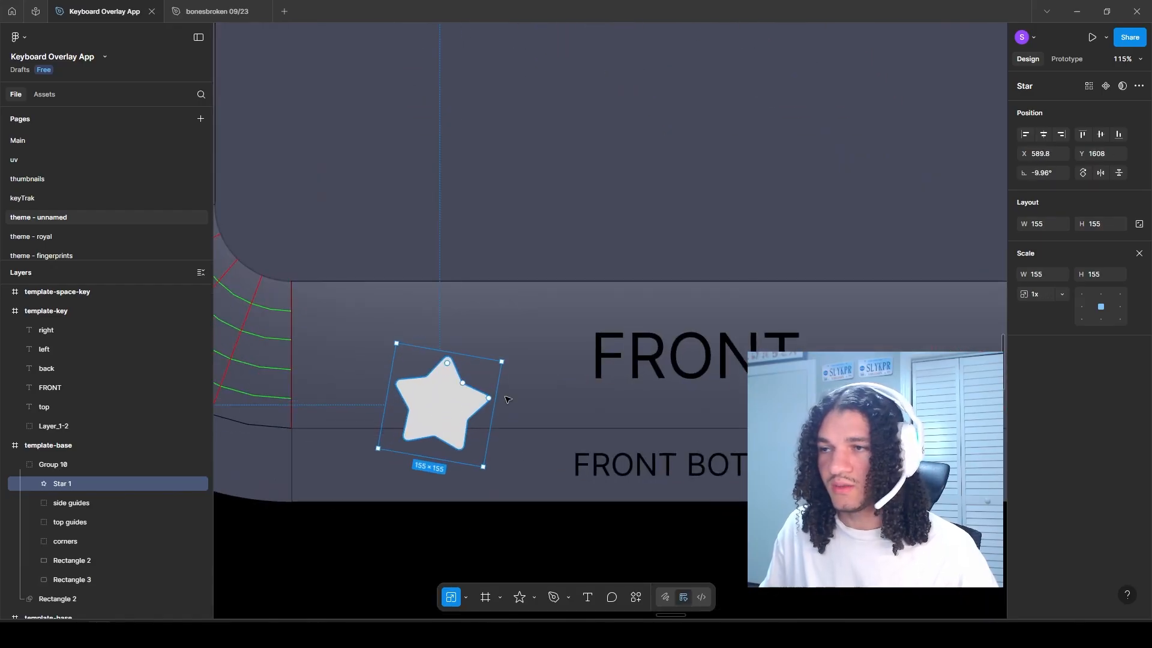
# Step: Replace the star's light grey fill with a dark blue-grey radial gradient
pyautogui.click(1067, 58)
pyautogui.click(1028, 60)
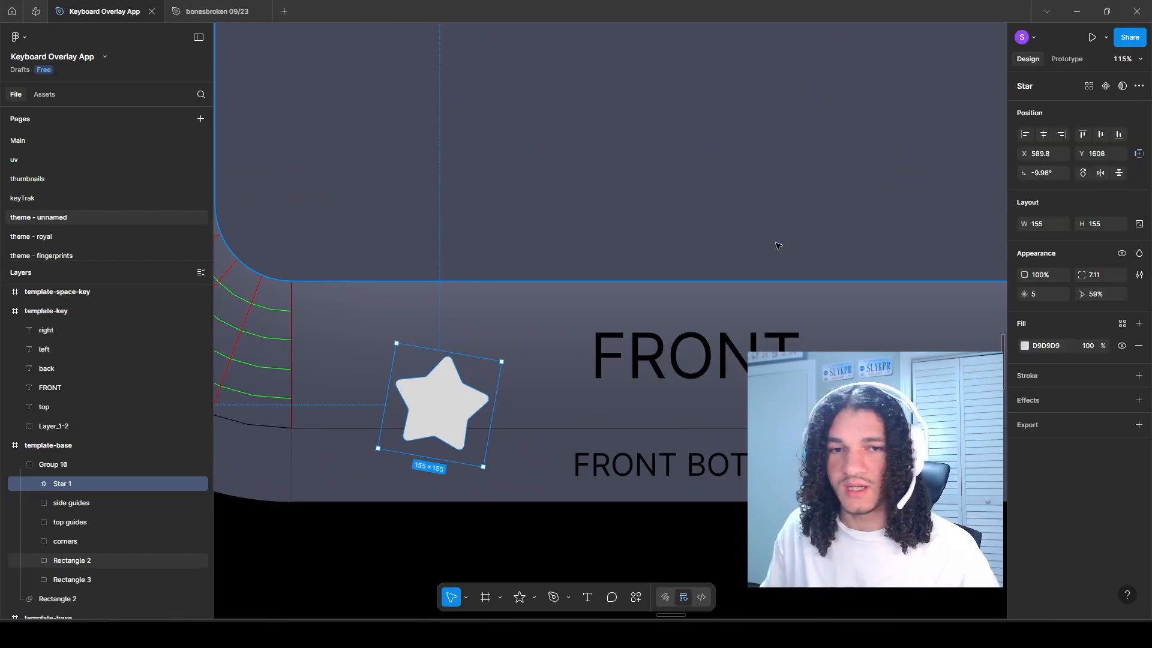
pyautogui.click(1024, 346)
pyautogui.moveTo(937, 390); pyautogui.dragTo(897, 450)
pyautogui.press('i')
pyautogui.click(562, 368)
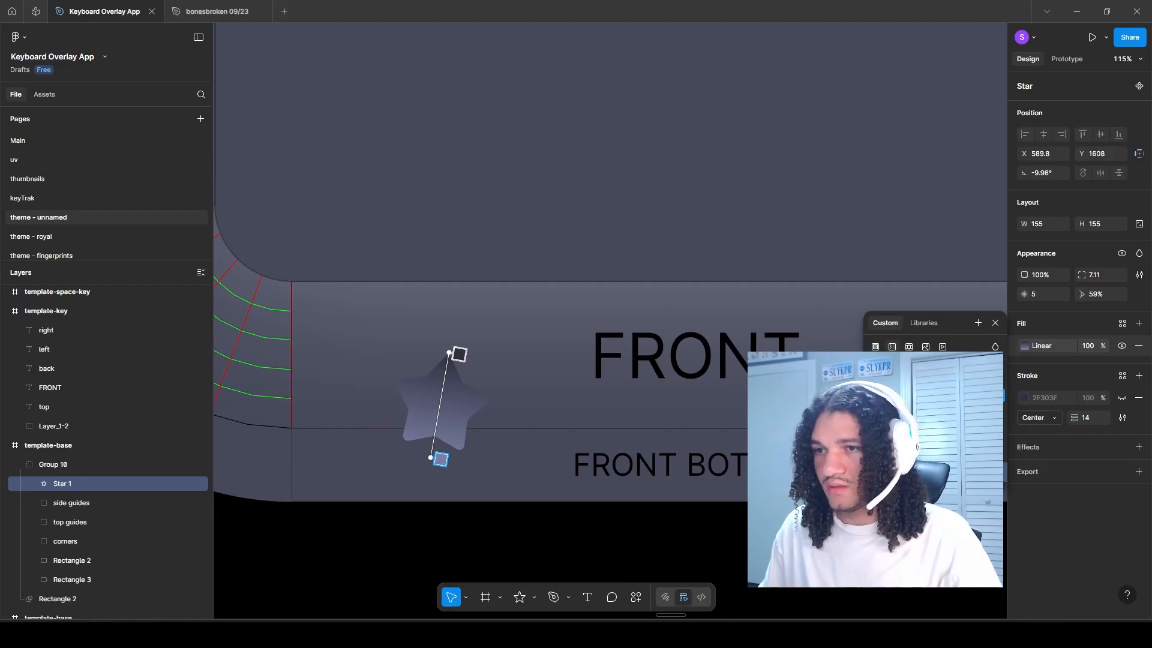
pyautogui.press('Return')
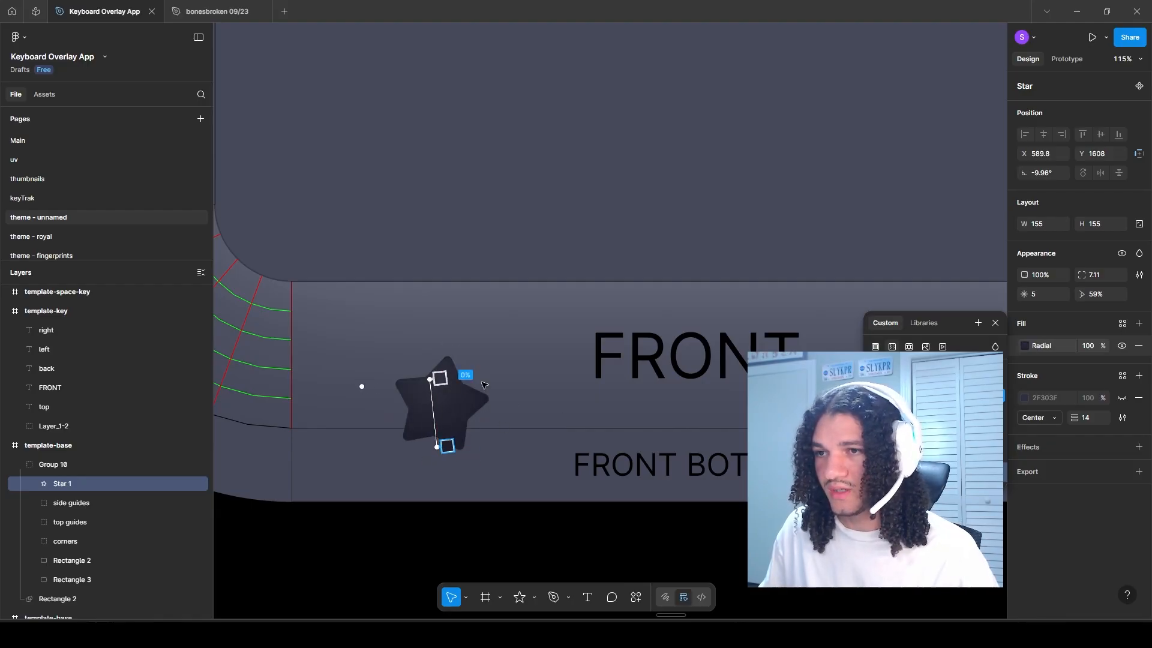
pyautogui.press('Escape')
# Step: Shrink the star to about 116 × 116, group it and duplicate it into two staggered, evenly spaced rows of five
pyautogui.scroll(-4, 305, 432)
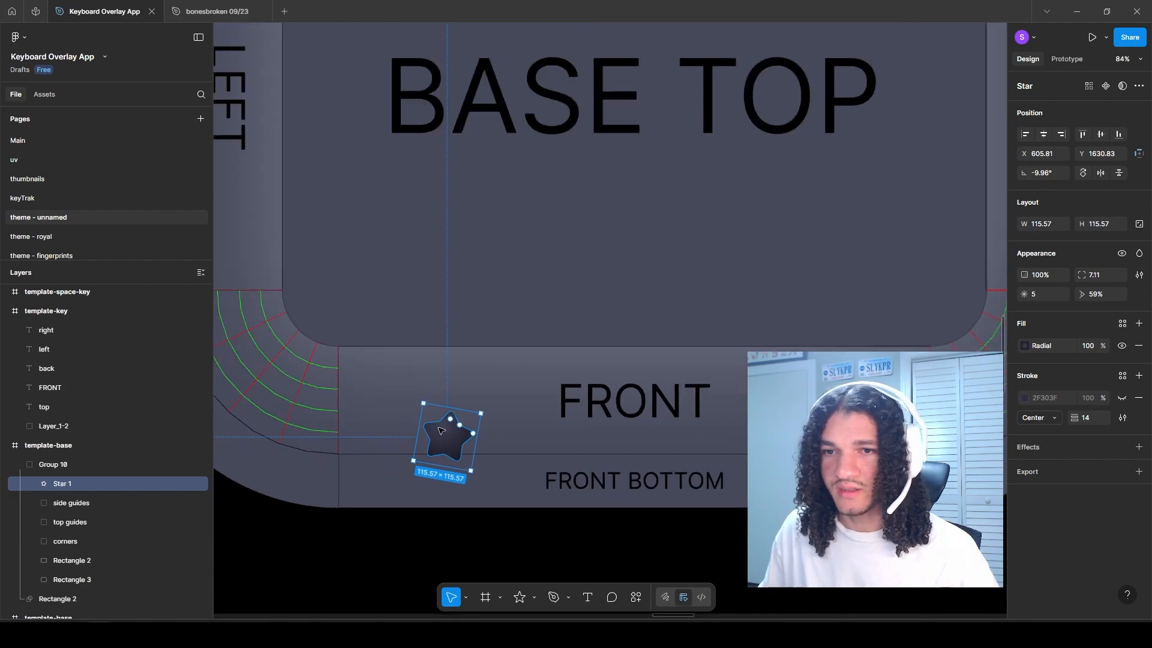
pyautogui.hotkey('ctrl', 'g')
pyautogui.press('Return')
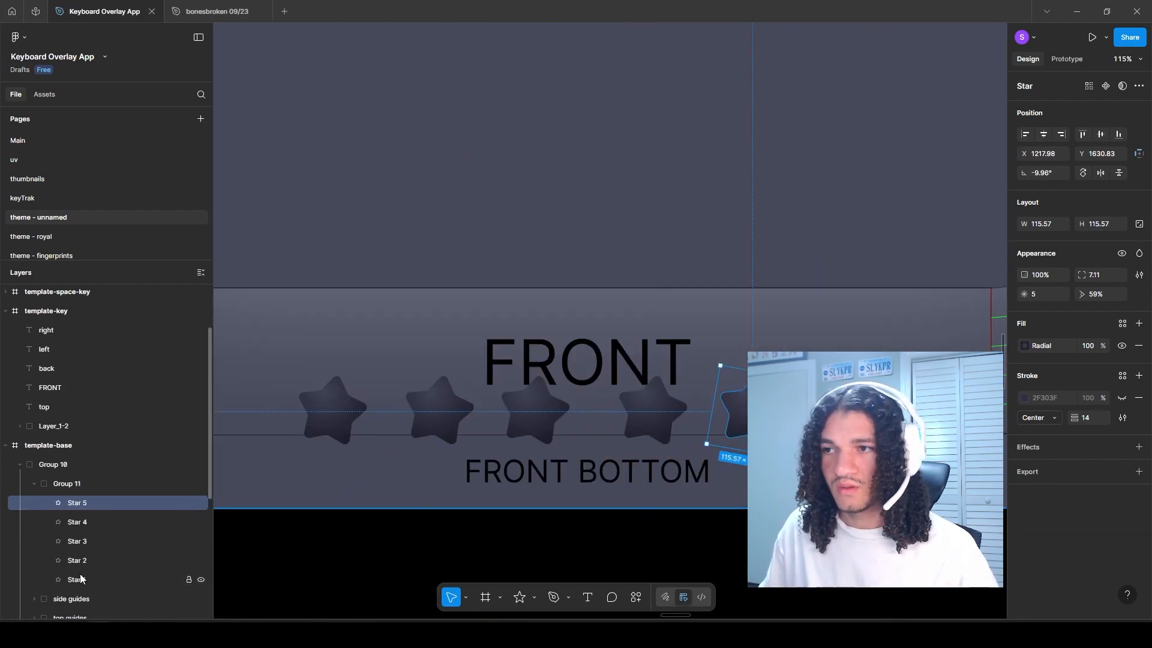
pyautogui.keyDown('shift'); pyautogui.click(79, 578); pyautogui.keyUp('shift')
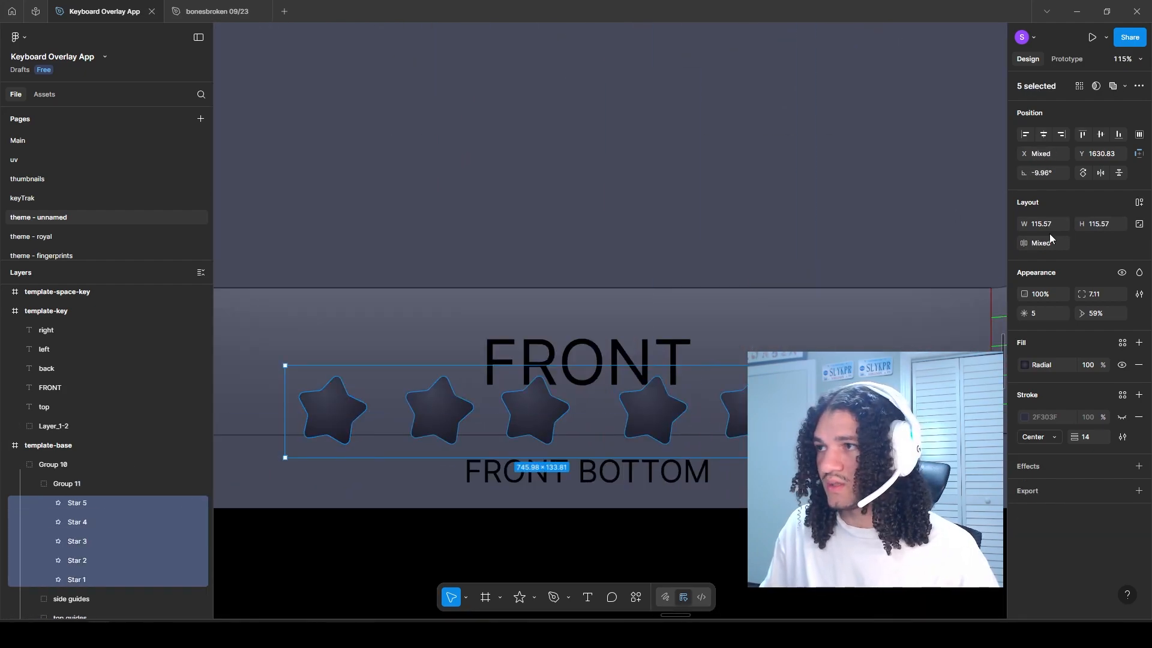
pyautogui.hotkey('shift', 'a')
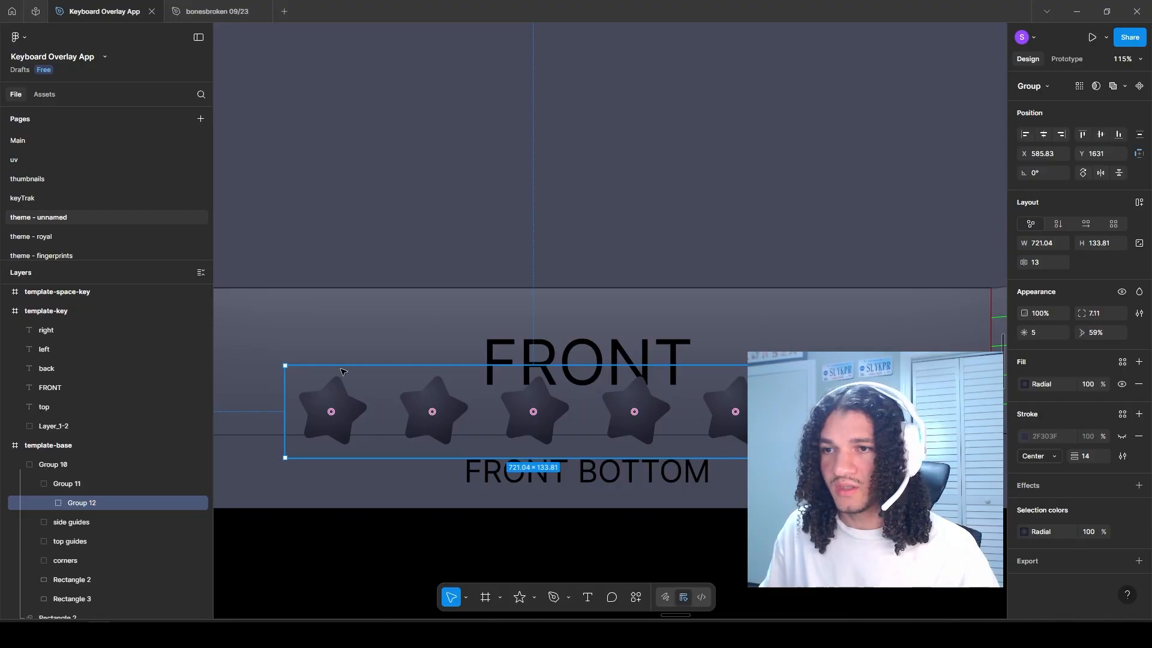
pyautogui.moveTo(341, 372); pyautogui.dragTo(390, 296)
pyautogui.scroll(-3, 429, 412)
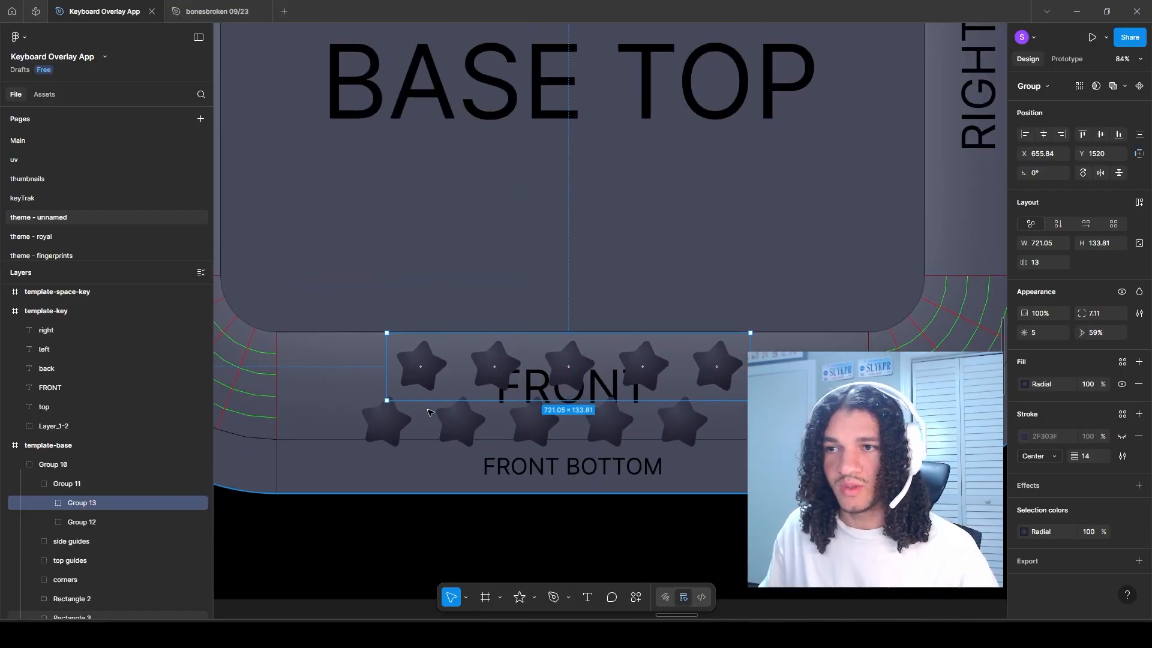
# Step: Scale the star pattern up slightly, align it with the left end of the FRONT side and duplicate it to the right
pyautogui.click(72, 484)
pyautogui.press('k')
pyautogui.moveTo(419, 368); pyautogui.dragTo(356, 355)
pyautogui.moveTo(287, 321); pyautogui.dragTo(260, 313)
pyautogui.moveTo(506, 360); pyautogui.dragTo(818, 360)
# Step: Delete the five copied stars that extend past the right end of the FRONT side
pyautogui.scroll(-3, 818, 366)
pyautogui.keyDown('ctrl'); pyautogui.click(804, 348); pyautogui.keyUp('ctrl')
pyautogui.keyDown('ctrl'); pyautogui.keyDown('shift'); pyautogui.click(924, 352); pyautogui.keyUp('shift'); pyautogui.keyUp('ctrl')
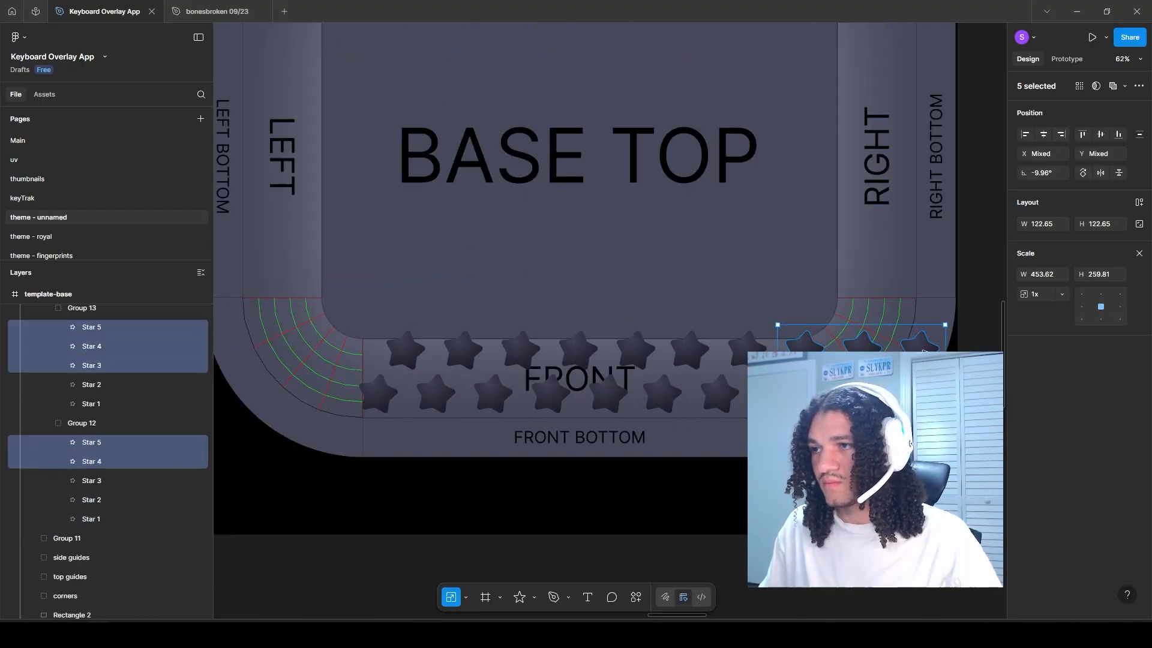
pyautogui.press('Delete')
# Step: Group the two FRONT star patterns together and place a duplicate of that group over the BACK side
pyautogui.click(48, 352)
pyautogui.click(48, 370)
pyautogui.click(78, 368)
pyautogui.click(92, 355)
pyautogui.click(107, 369)
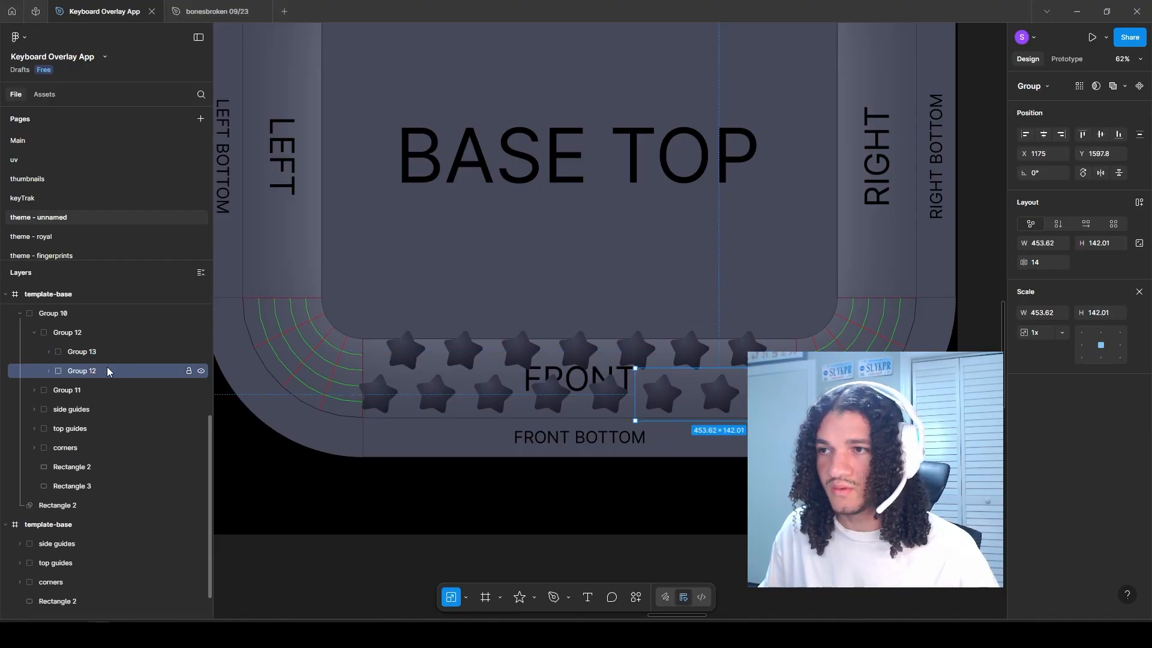
pyautogui.scroll(-3, 302, 311)
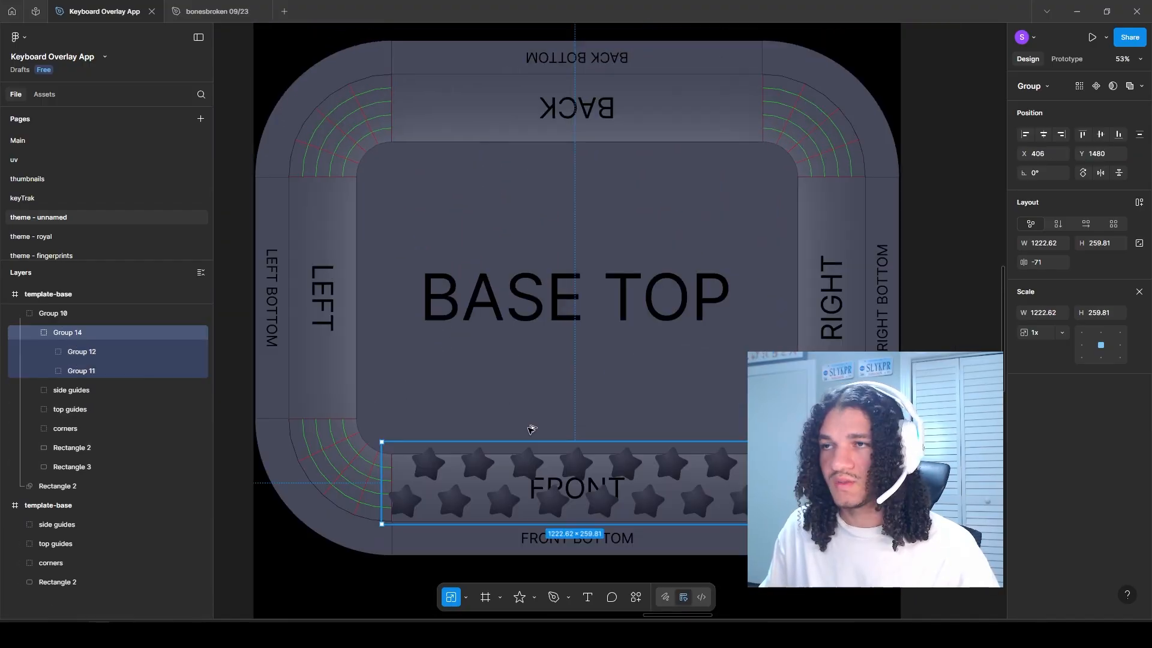
pyautogui.moveTo(531, 468); pyautogui.dragTo(529, 105)
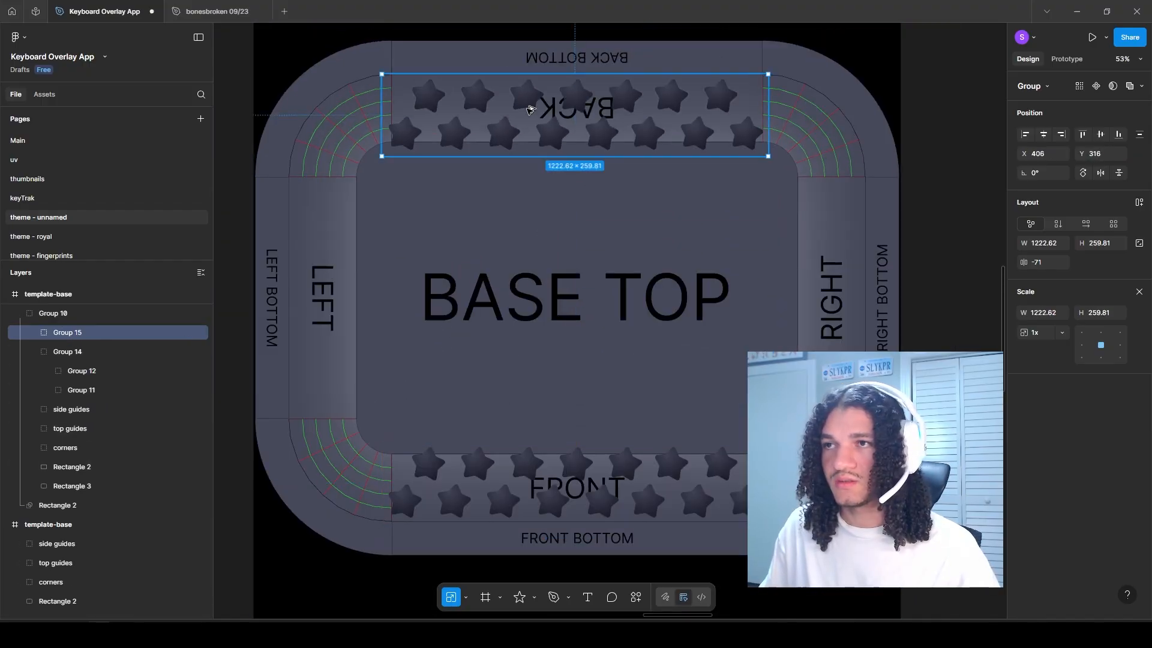
# Step: Flip the BACK star group vertically and adjust its vertical position within the BACK side
pyautogui.scroll(3, 530, 109)
pyautogui.scroll(3, 561, 253)
pyautogui.rightClick(564, 189)
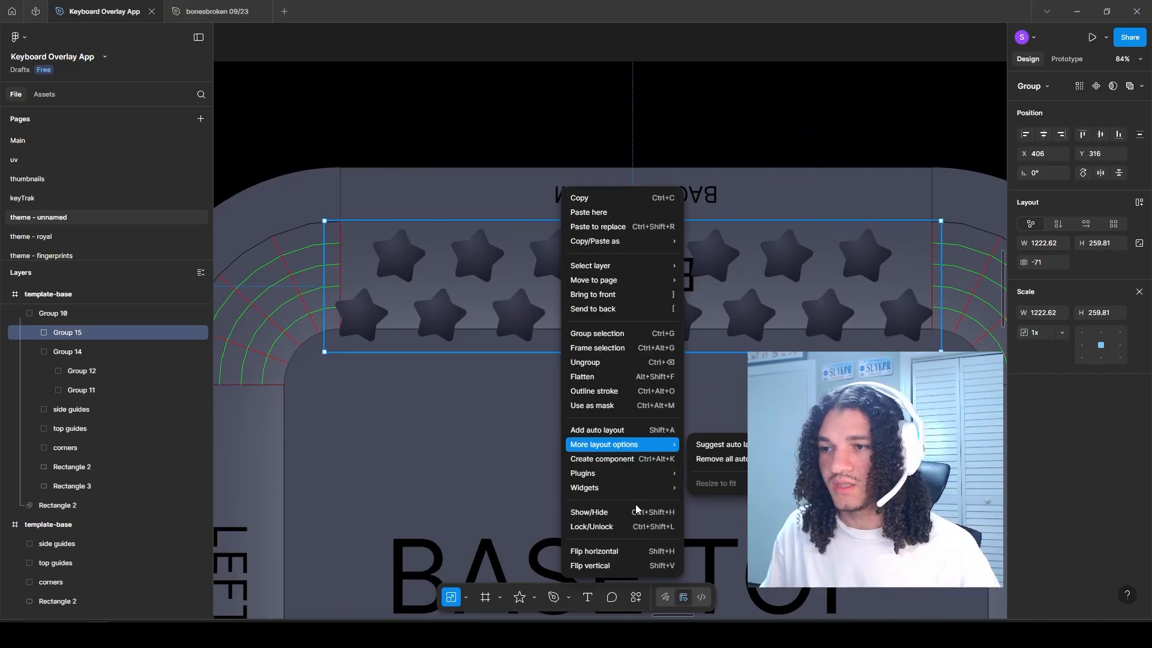
pyautogui.click(617, 567)
pyautogui.scroll(-4, 522, 457)
pyautogui.scroll(1, 476, 160)
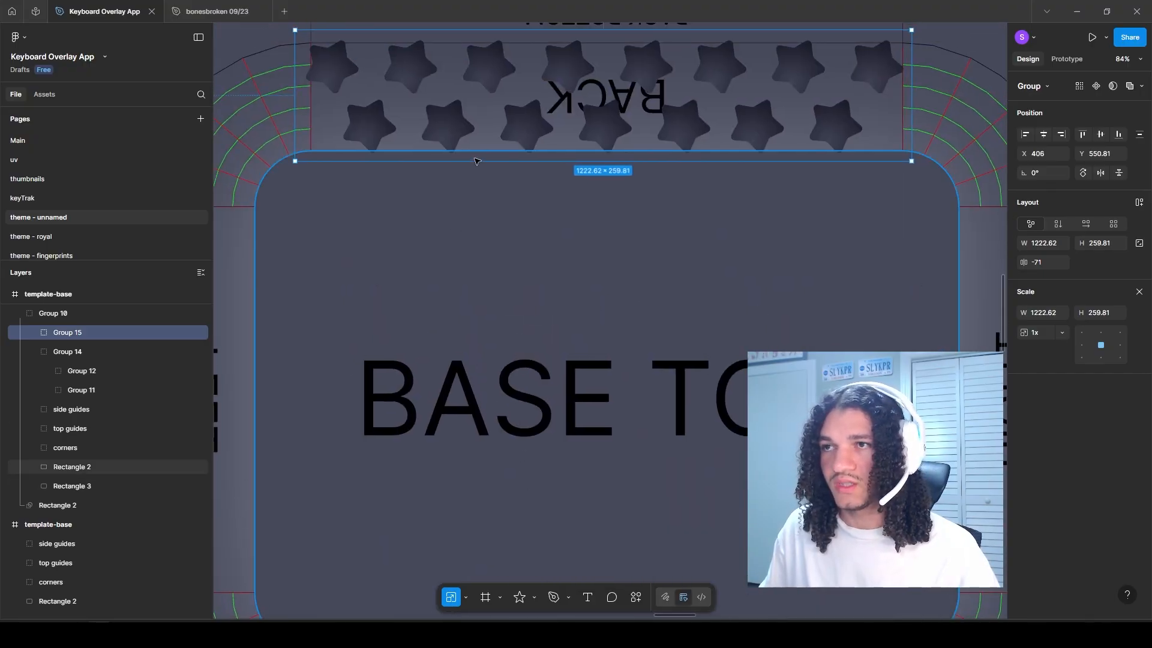
pyautogui.hotkey('shift', 'Down')
pyautogui.hotkey('shift', 'Down')
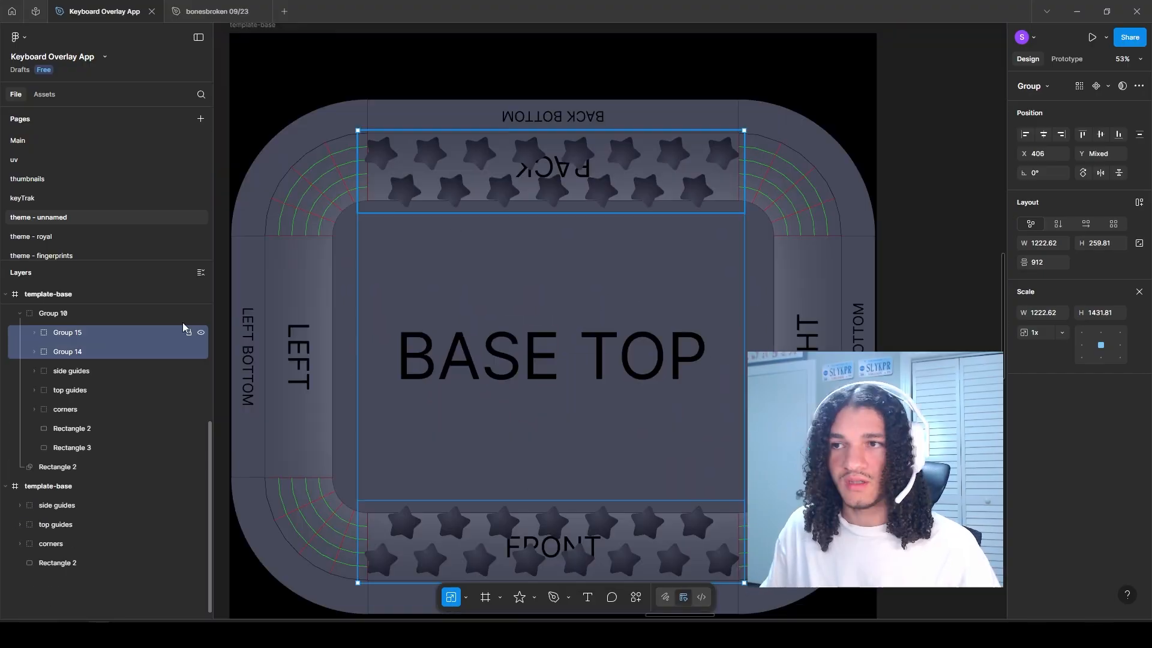
# Step: Group the FRONT and BACK star patterns, center the group vertically, and rotate a duplicate of it to -90°
pyautogui.hotkey('ctrl', 'g')
pyautogui.click(1101, 141)
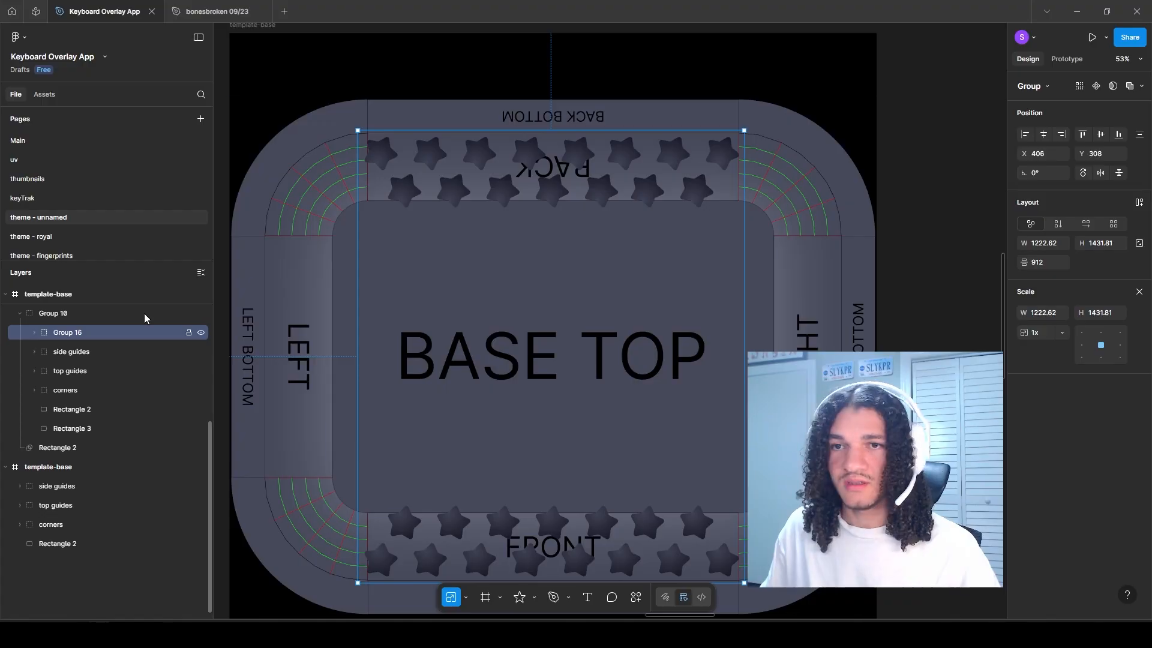
pyautogui.hotkey('ctrl', 'd')
pyautogui.moveTo(748, 124); pyautogui.dragTo(743, 517)
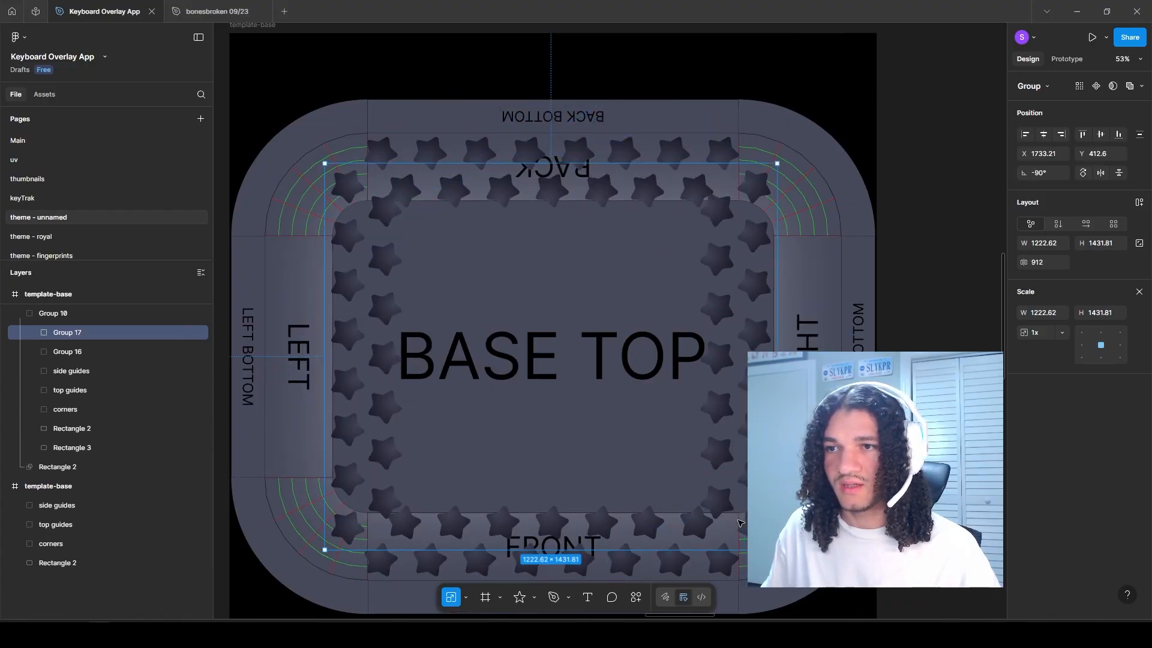
# Step: Move the two halves of the rotated star pattern outward onto the RIGHT and LEFT sides of the base
pyautogui.hotkey('shift', 'Right')
pyautogui.hotkey('shift', 'Right')
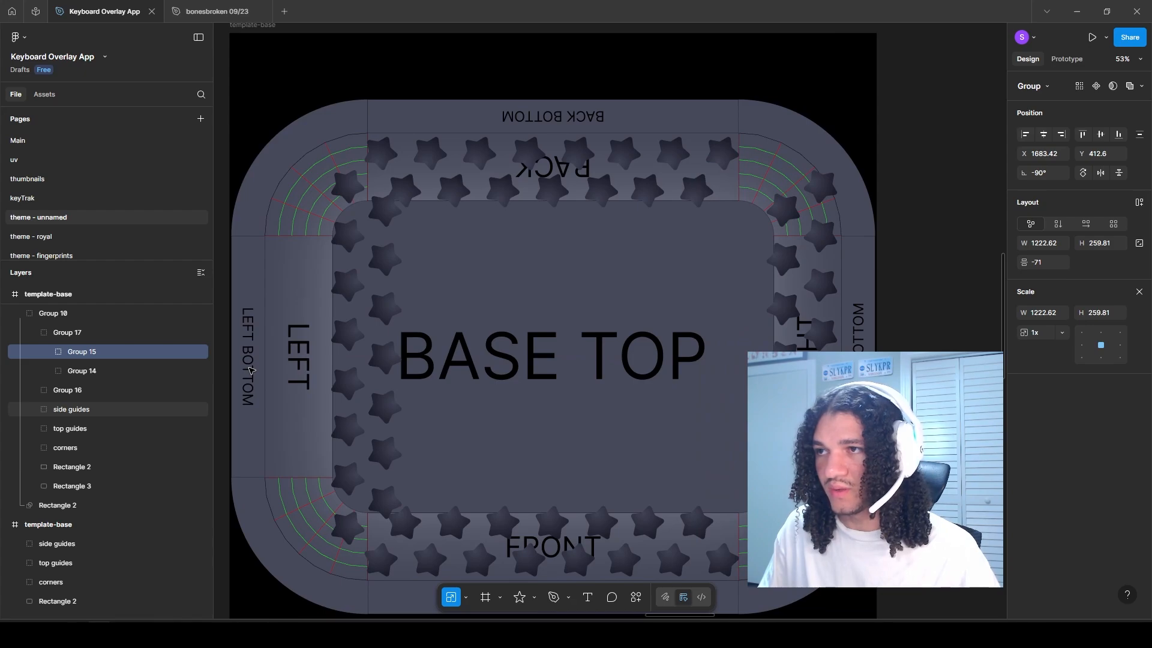
pyautogui.click(82, 371)
pyautogui.scroll(-1, 480, 330)
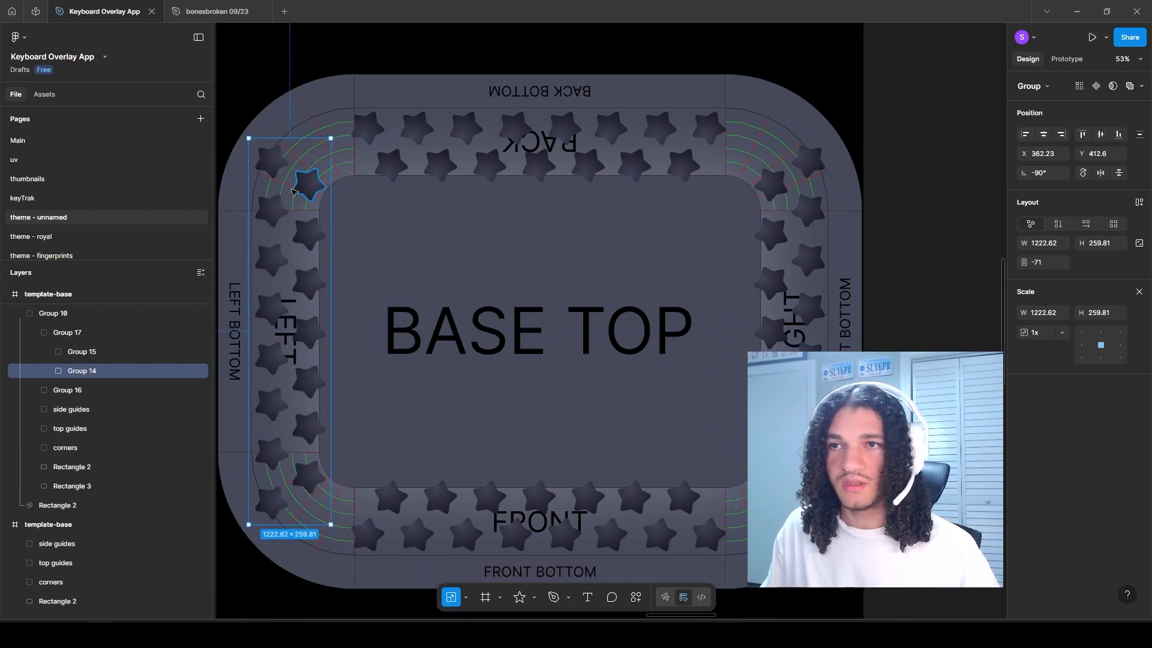
# Step: Delete the stars of the LEFT and RIGHT patterns that extend into the four rounded corner areas
pyautogui.keyDown('ctrl'); pyautogui.keyDown('shift'); pyautogui.click(312, 185); pyautogui.keyUp('shift'); pyautogui.keyUp('ctrl')
pyautogui.keyDown('ctrl'); pyautogui.keyDown('shift'); pyautogui.click(273, 208); pyautogui.keyUp('shift'); pyautogui.keyUp('ctrl')
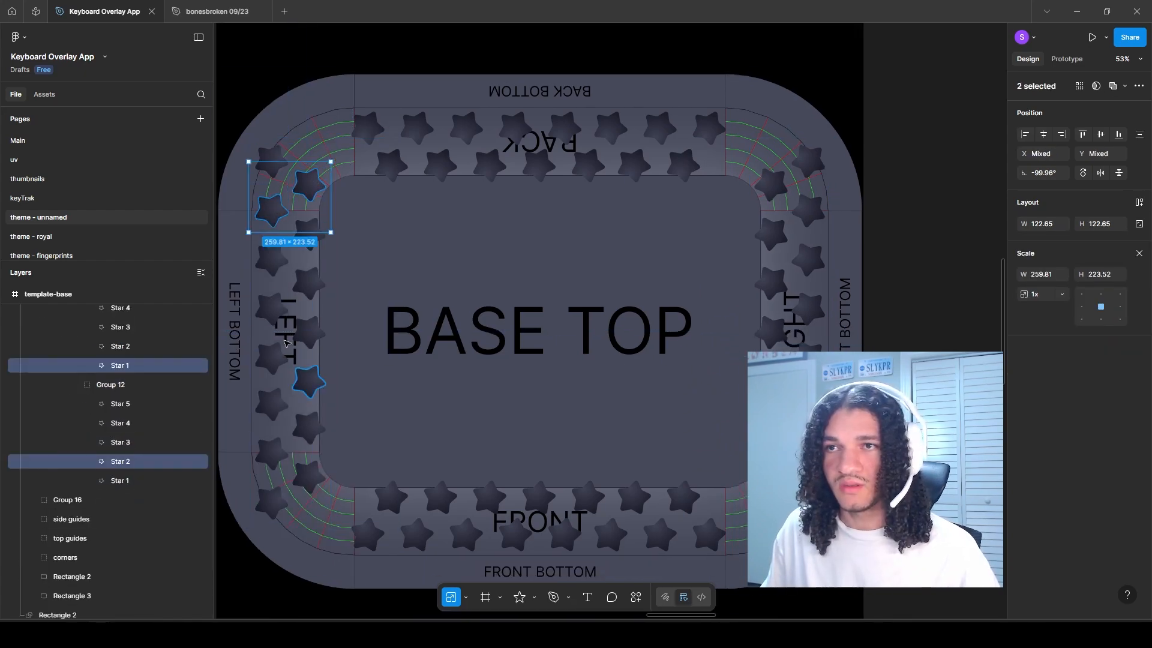
pyautogui.keyDown('ctrl'); pyautogui.keyDown('shift'); pyautogui.click(273, 163); pyautogui.keyUp('shift'); pyautogui.keyUp('ctrl')
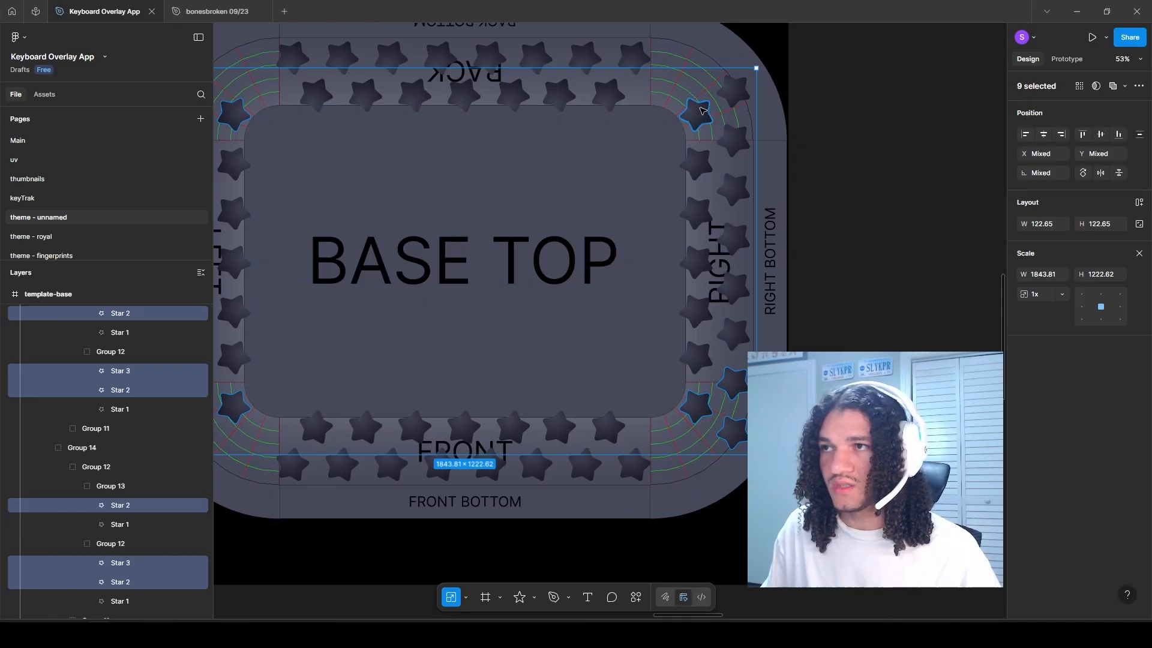
pyautogui.keyDown('ctrl'); pyautogui.keyDown('shift'); pyautogui.click(703, 111); pyautogui.keyUp('shift'); pyautogui.keyUp('ctrl')
pyautogui.keyDown('ctrl'); pyautogui.keyDown('shift'); pyautogui.click(734, 96); pyautogui.keyUp('shift'); pyautogui.keyUp('ctrl')
pyautogui.keyDown('ctrl'); pyautogui.keyDown('shift'); pyautogui.click(732, 138); pyautogui.keyUp('shift'); pyautogui.keyUp('ctrl')
pyautogui.moveTo(636, 216); pyautogui.dragTo(705, 231)
pyautogui.press('Delete')
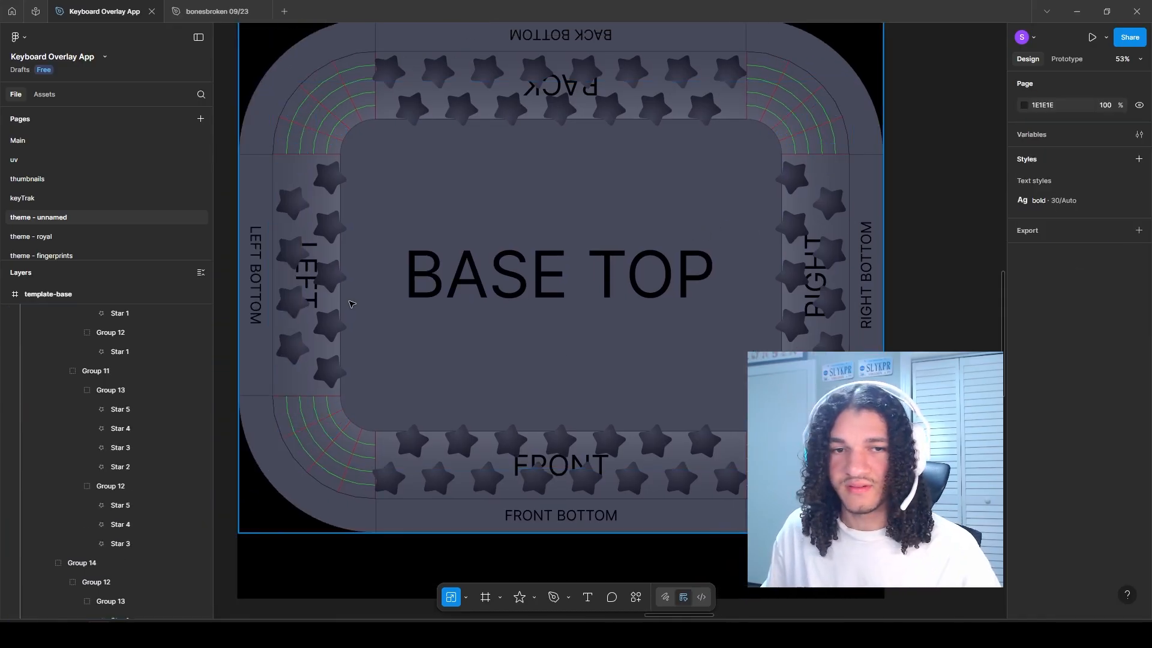
# Step: Move the side guides, top guides and corners into a separate group named guides and hide it
pyautogui.moveTo(349, 301); pyautogui.dragTo(344, 316)
pyautogui.scroll(4, 116, 385)
pyautogui.click(34, 455)
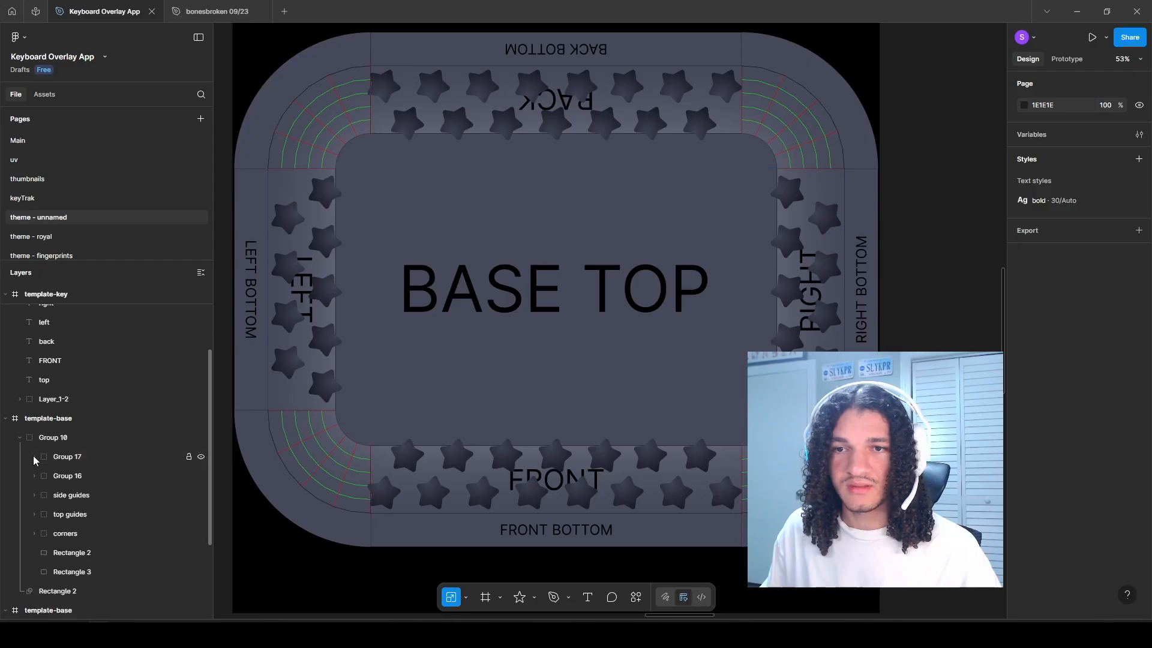
pyautogui.click(60, 496)
pyautogui.click(62, 534)
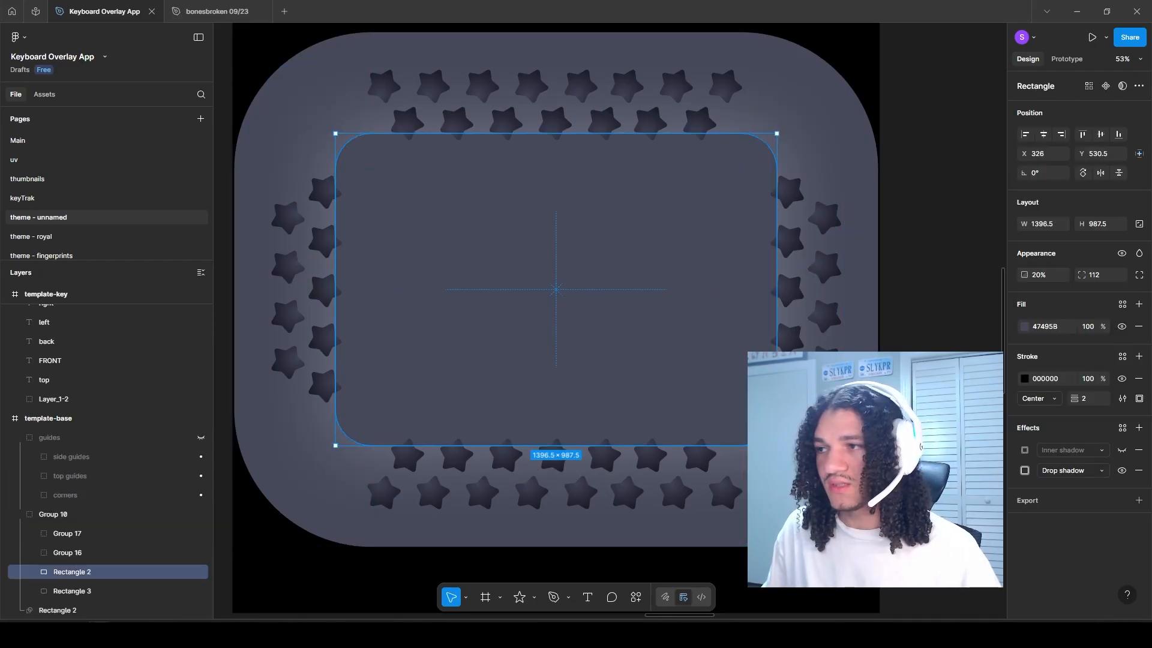
# Step: Hide the black stroke of the inner Rectangle 2
pyautogui.scroll(5, 784, 492)
pyautogui.scroll(6, 682, 364)
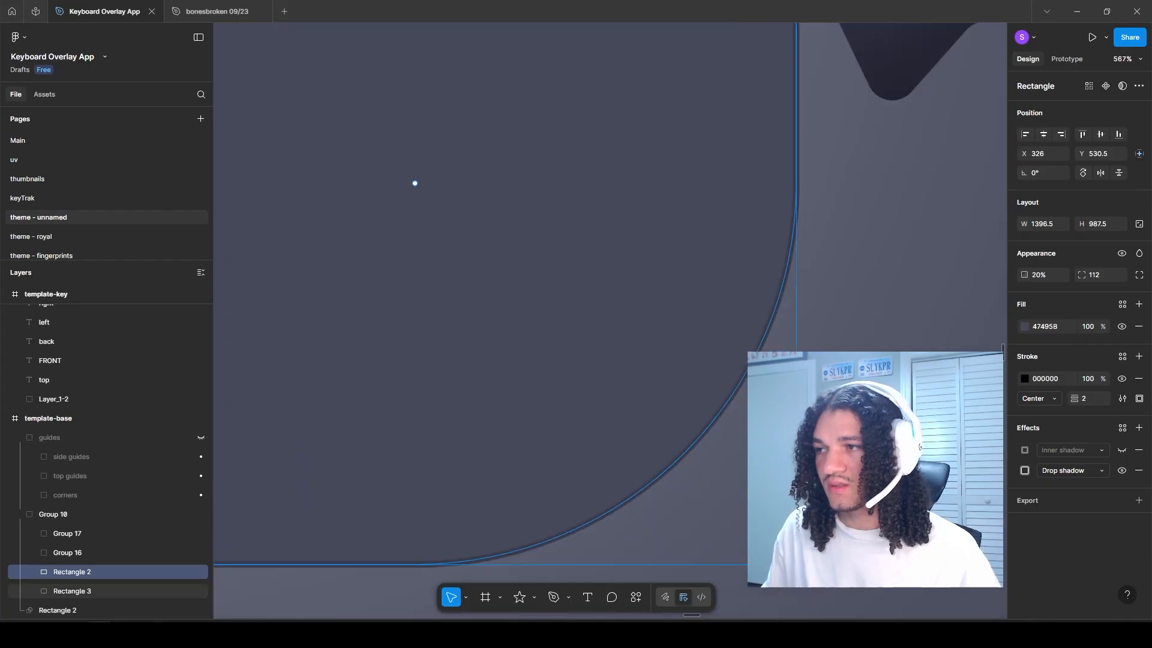
pyautogui.click(1121, 379)
pyautogui.scroll(-8, 646, 322)
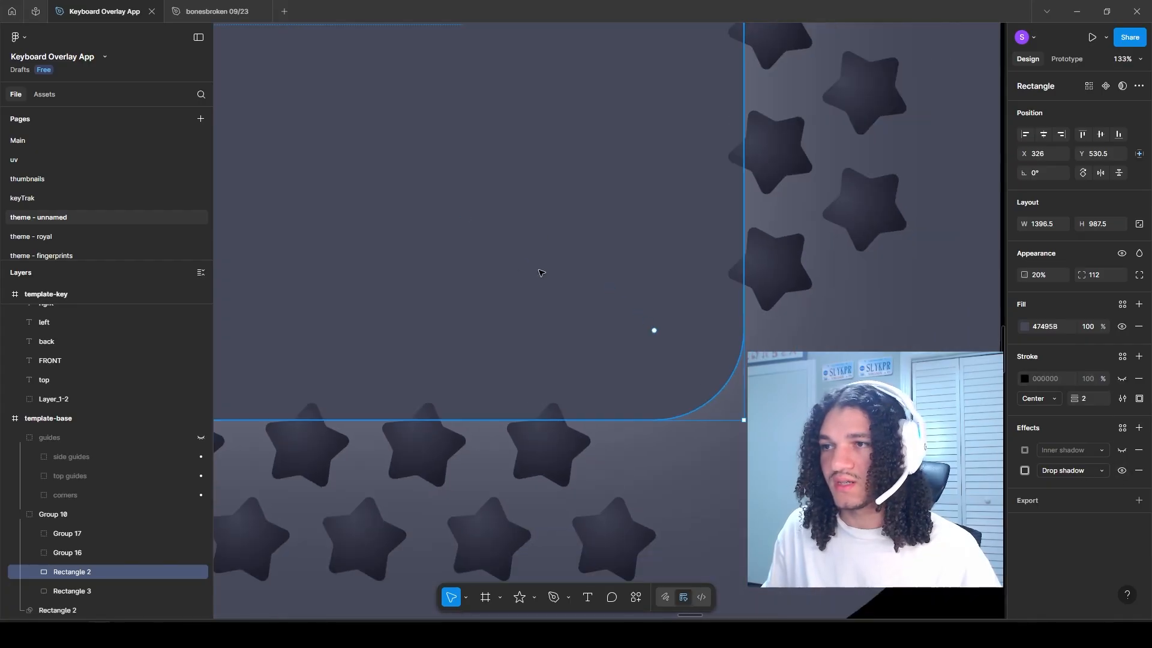
# Step: Fill the inner Rectangle 2 with 606274 sampled just below its bottom edge and raise its opacity to 100%
pyautogui.scroll(3, 452, 312)
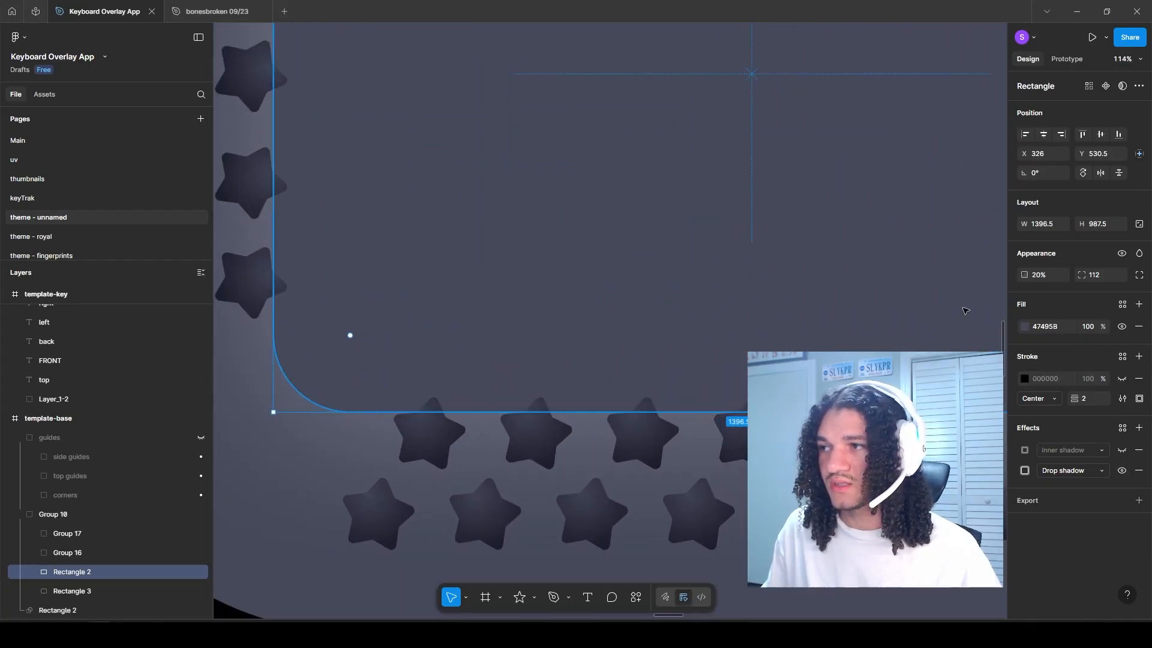
pyautogui.click(1023, 328)
pyautogui.scroll(7, 346, 420)
pyautogui.scroll(6, 480, 360)
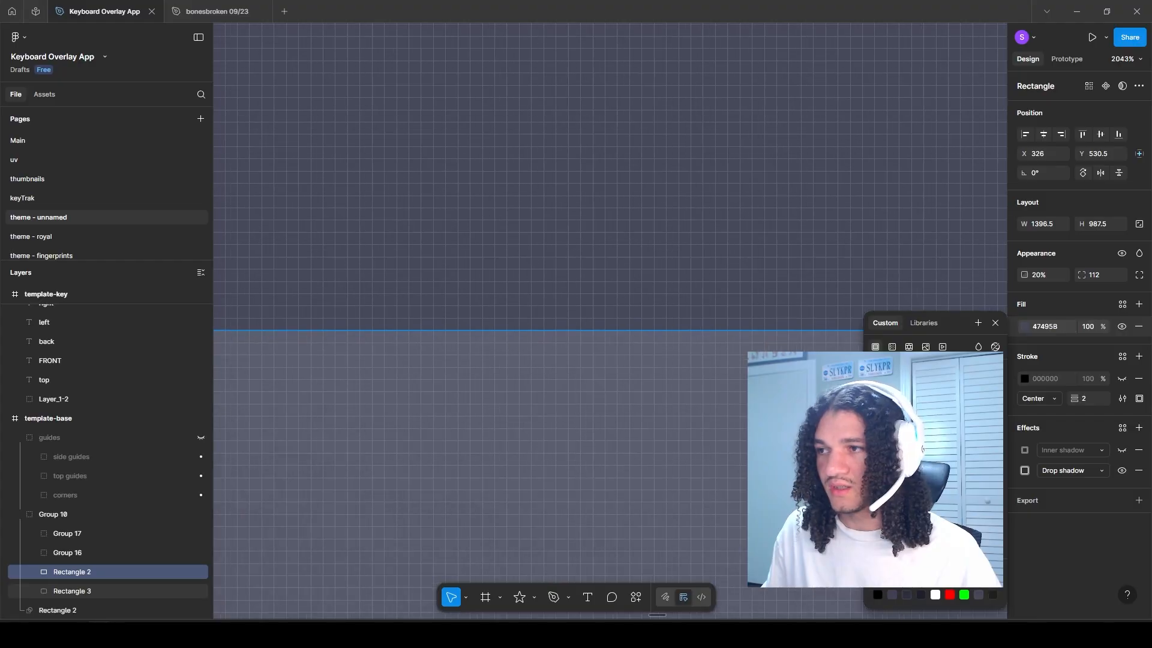
pyautogui.press('i')
pyautogui.click(566, 337)
pyautogui.scroll(-9, 392, 461)
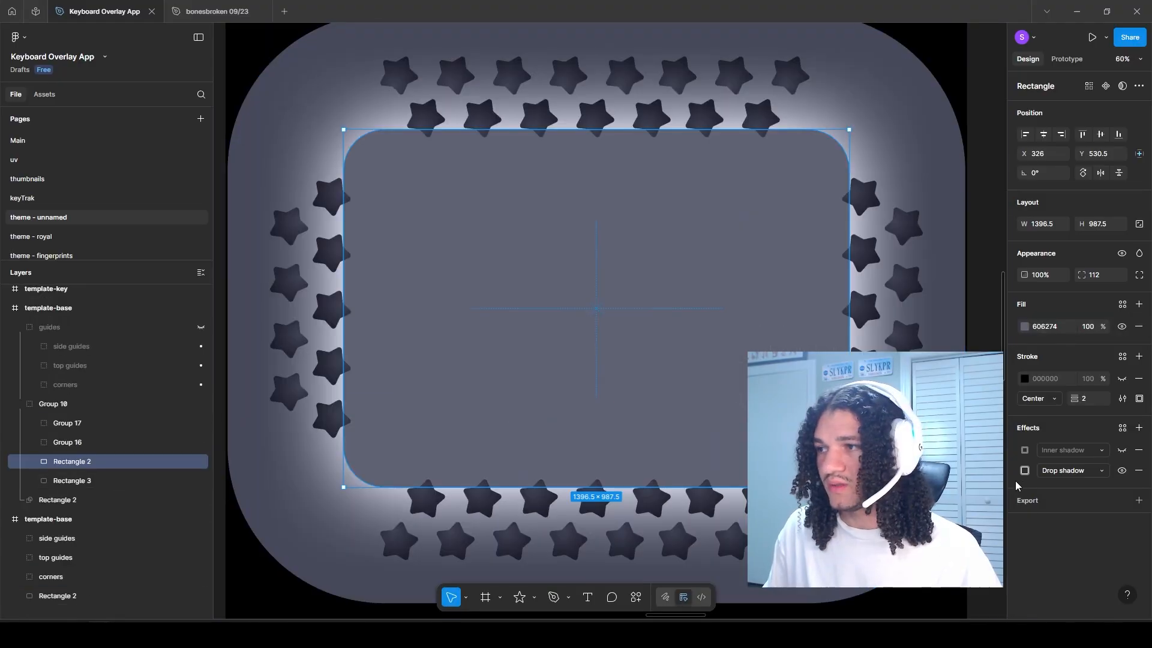
# Step: Recolour the inner Rectangle 2 to AEB0C2, sampled from the bright glow along its lower edge
pyautogui.scroll(12, 395, 491)
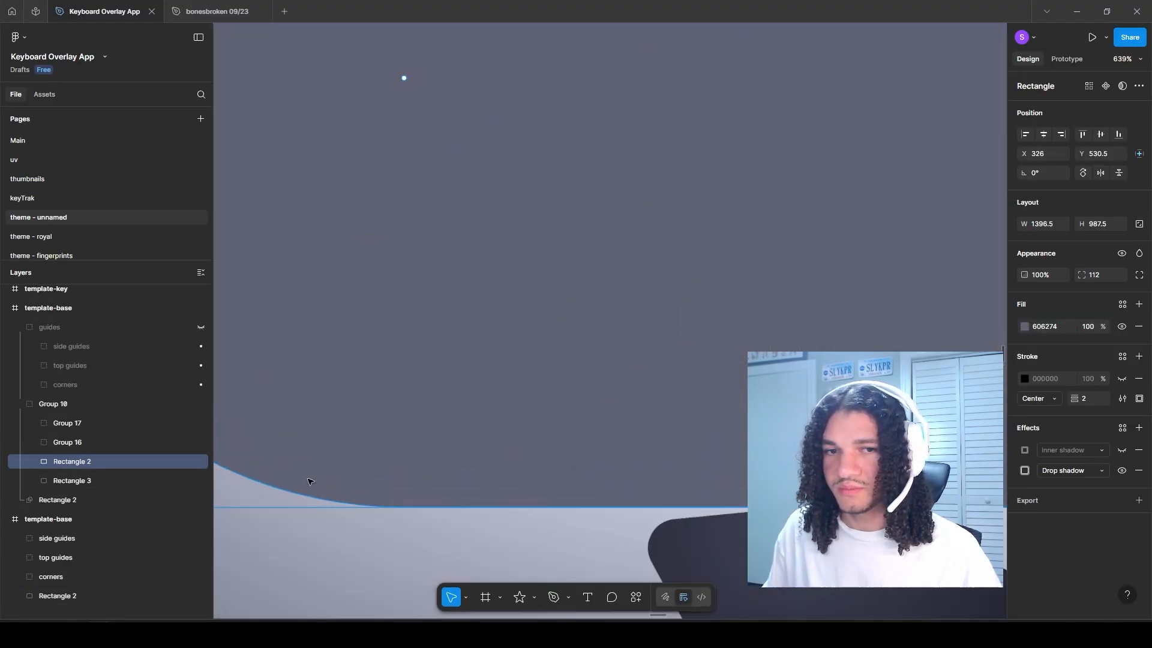
pyautogui.click(1025, 328)
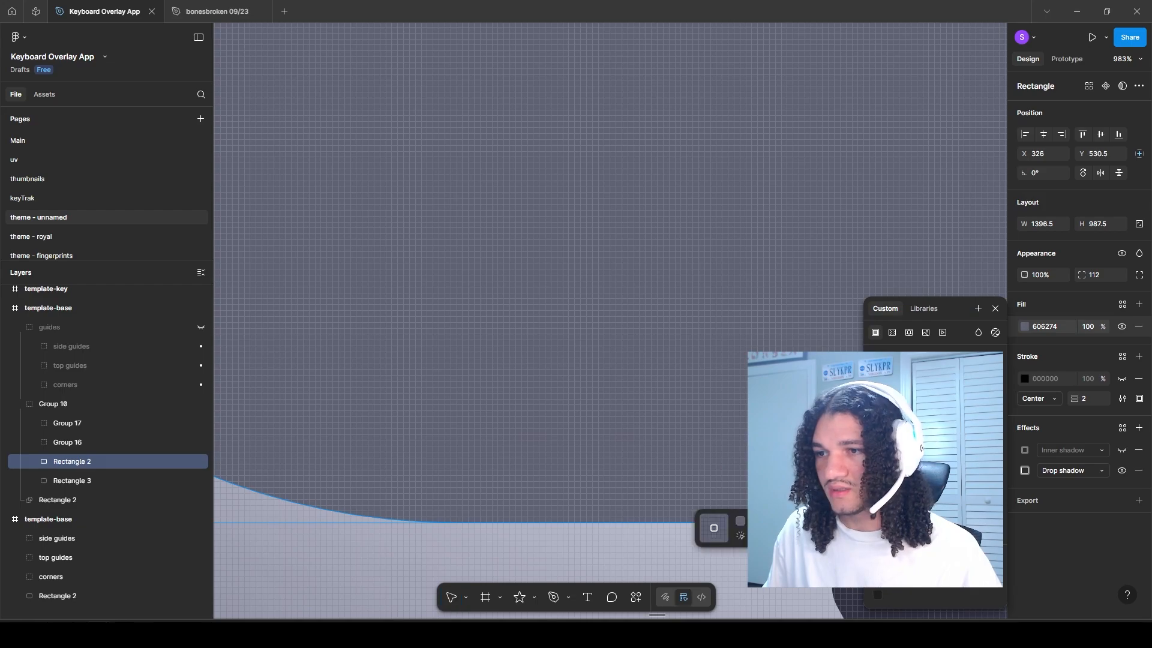
pyautogui.click(484, 524)
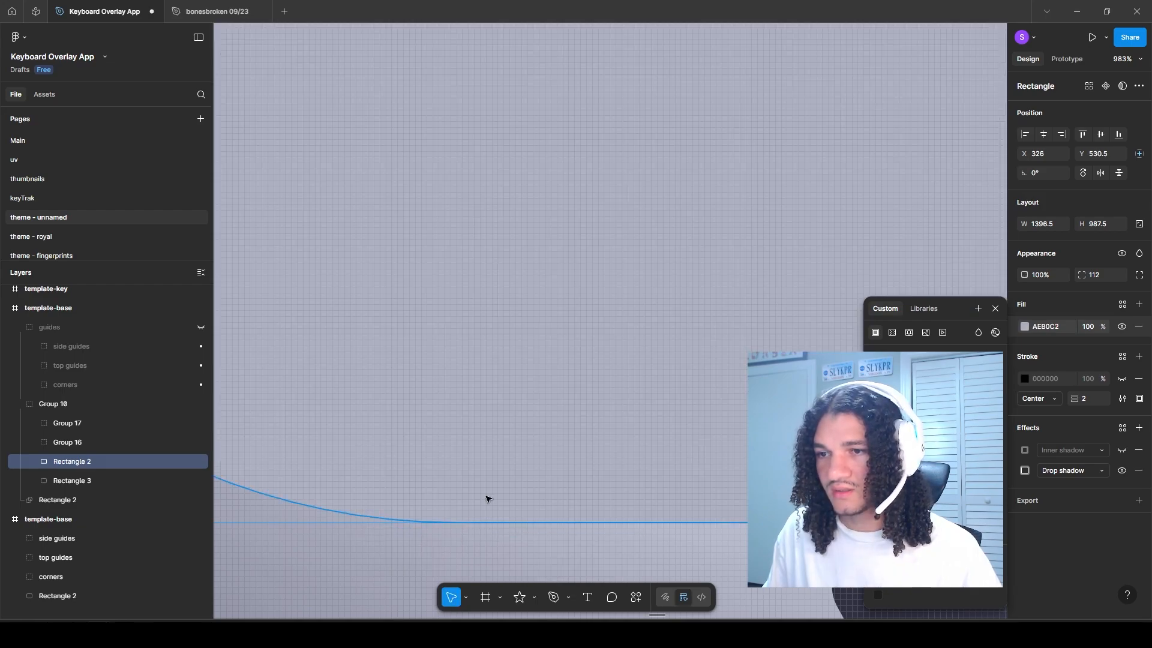
pyautogui.scroll(-10, 483, 516)
pyautogui.scroll(-7, 483, 514)
pyautogui.click(340, 462)
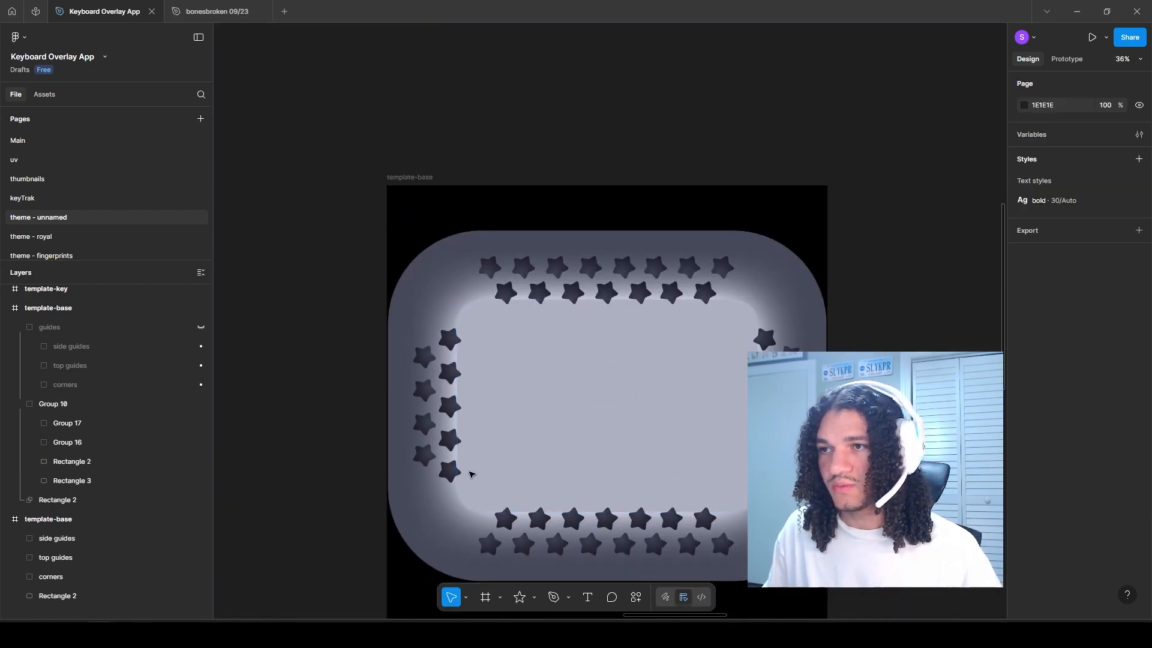
# Step: Switch to Streamlabs Desktop, upload the star texture as the custom keyboard's Base image and inspect the model's sides
pyautogui.moveTo(554, 470); pyautogui.dragTo(450, 430)
pyautogui.scroll(1, 441, 415)
pyautogui.click(279, 97)
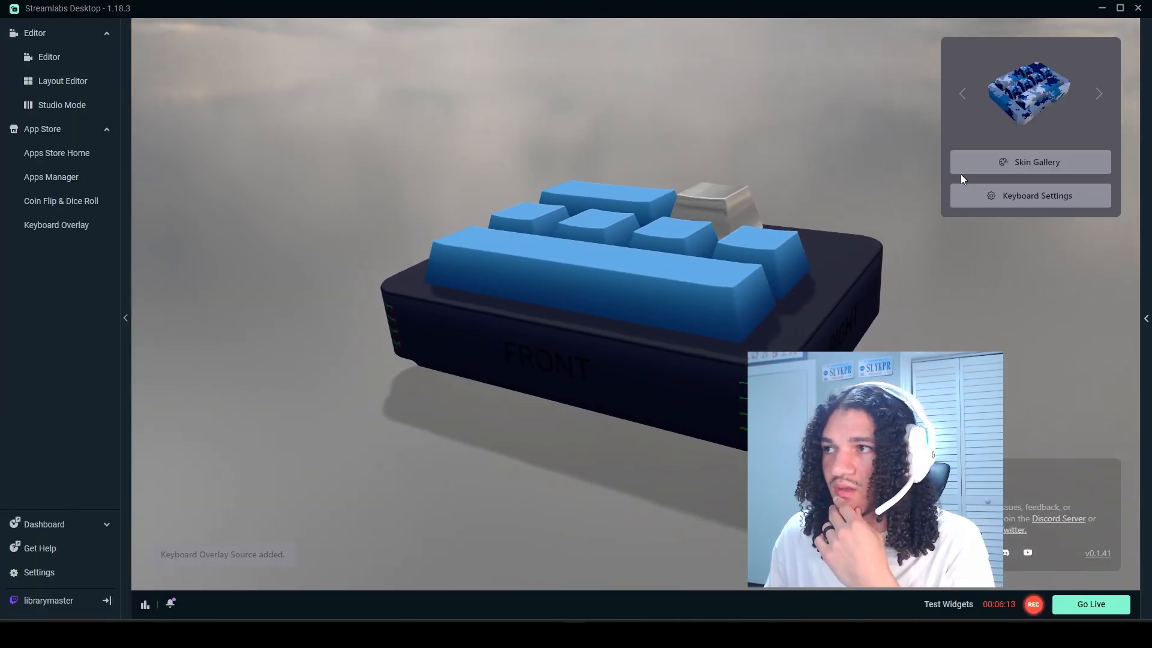
pyautogui.click(1030, 159)
pyautogui.click(354, 144)
pyautogui.click(840, 233)
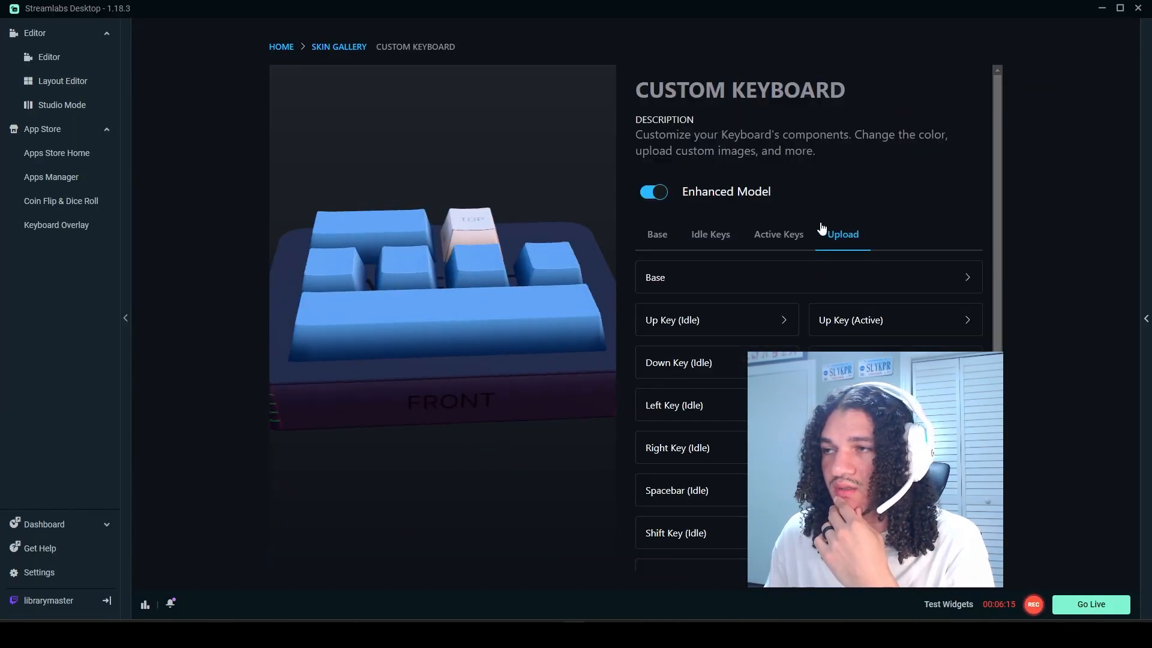
pyautogui.click(690, 278)
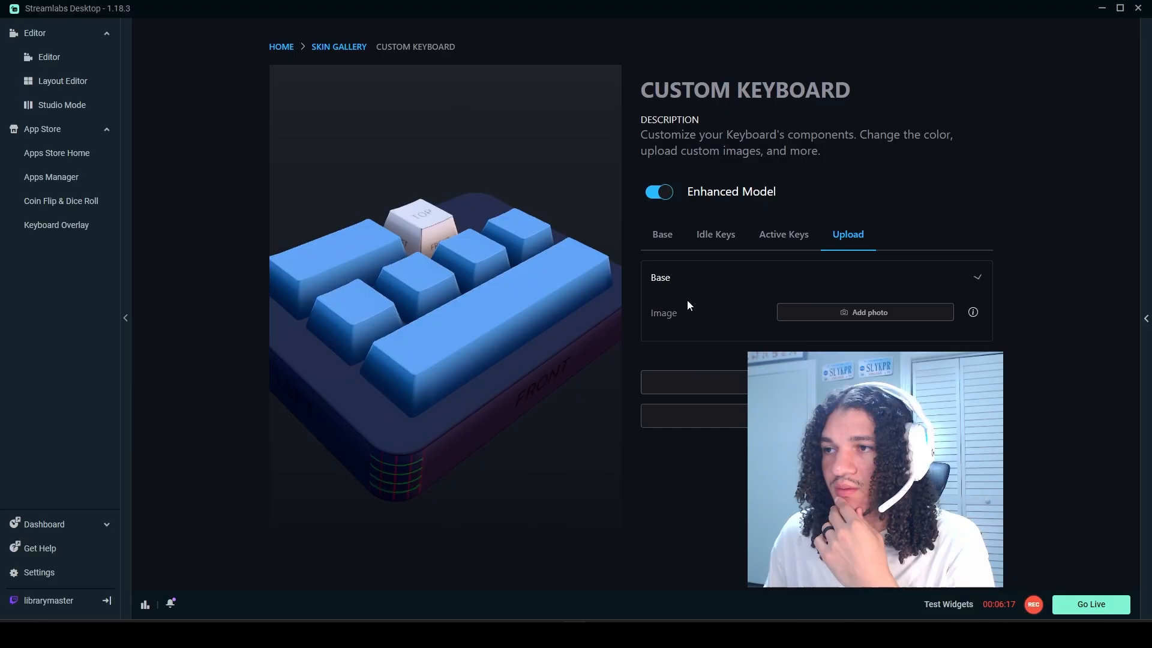
pyautogui.click(839, 310)
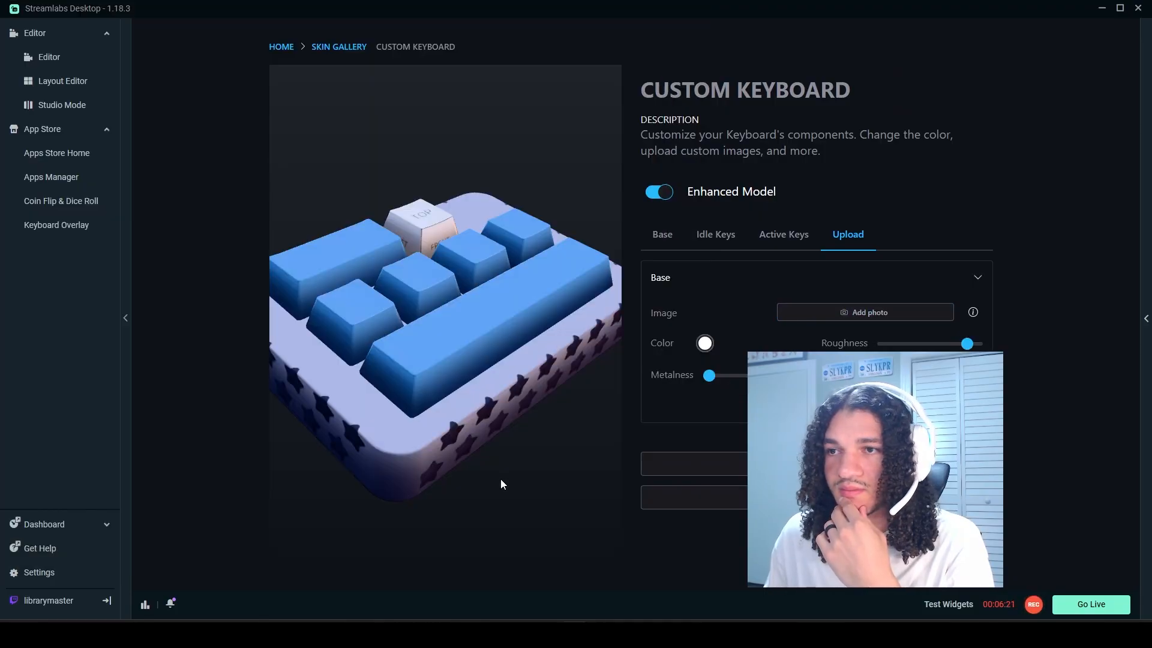
pyautogui.moveTo(514, 483); pyautogui.dragTo(449, 393)
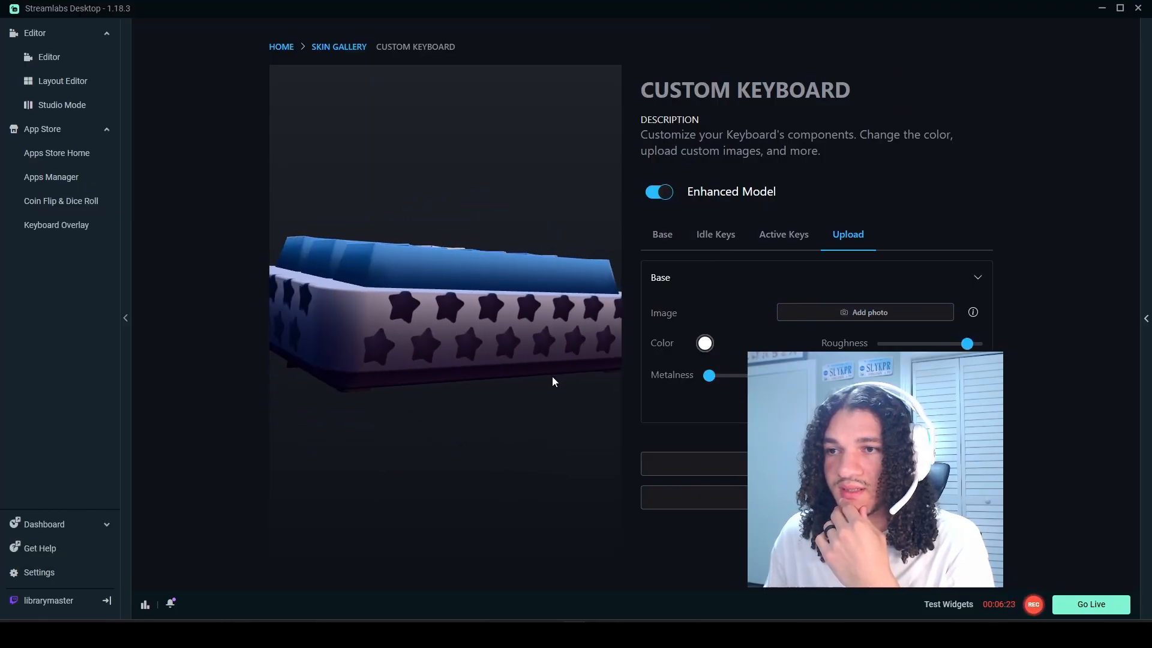
pyautogui.moveTo(552, 378); pyautogui.dragTo(485, 427)
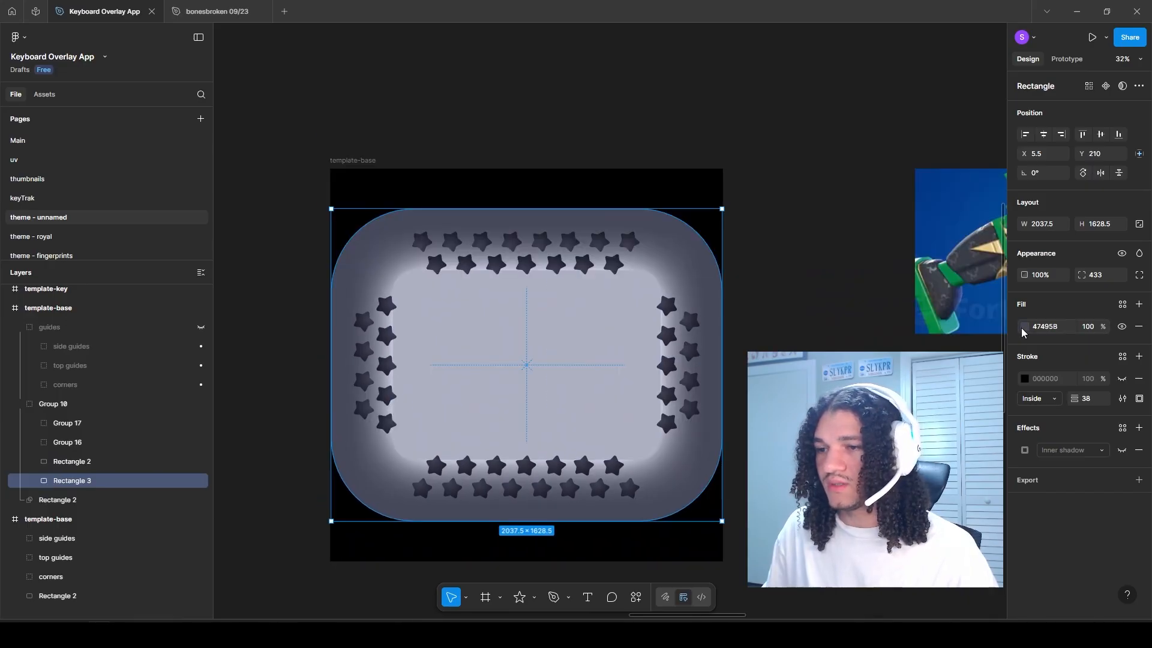
# Step: Shift the fill of the outer Rectangle 3 to a slightly less blue dark grey
pyautogui.click(1024, 327)
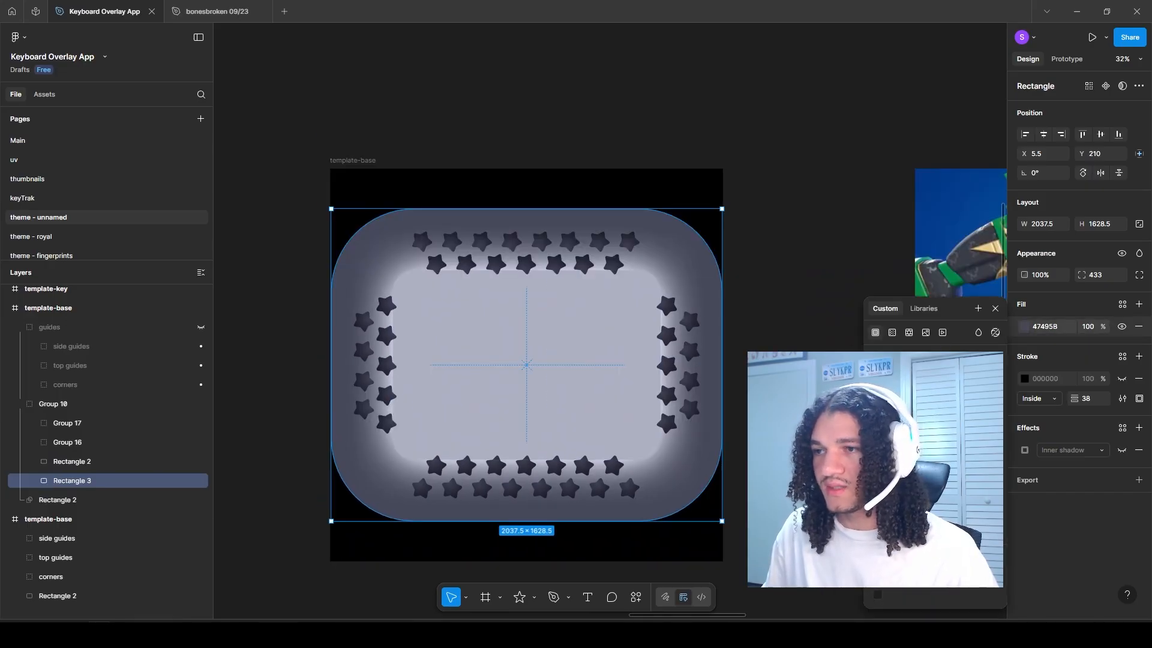
pyautogui.moveTo(900, 435); pyautogui.dragTo(898, 436)
pyautogui.press('Escape')
# Step: Draw a large five-pointed star over the base, about 1567 wide, with corner radius 26, ratio 57% and rotation -7.35°
pyautogui.scroll(4, 477, 378)
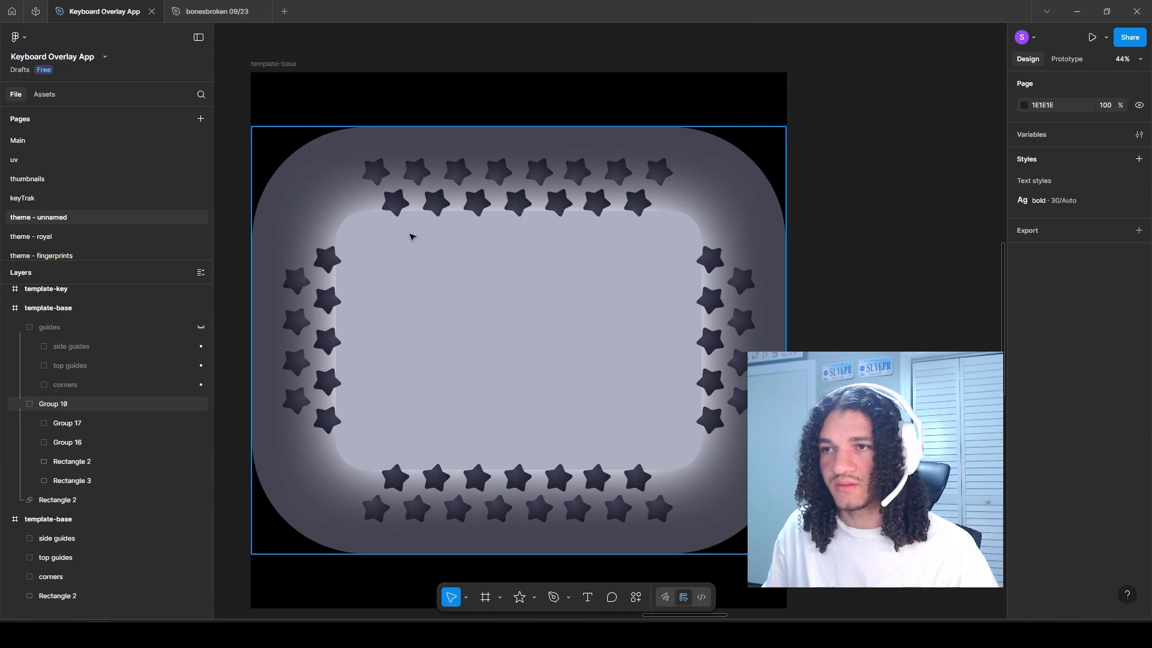
pyautogui.click(462, 282)
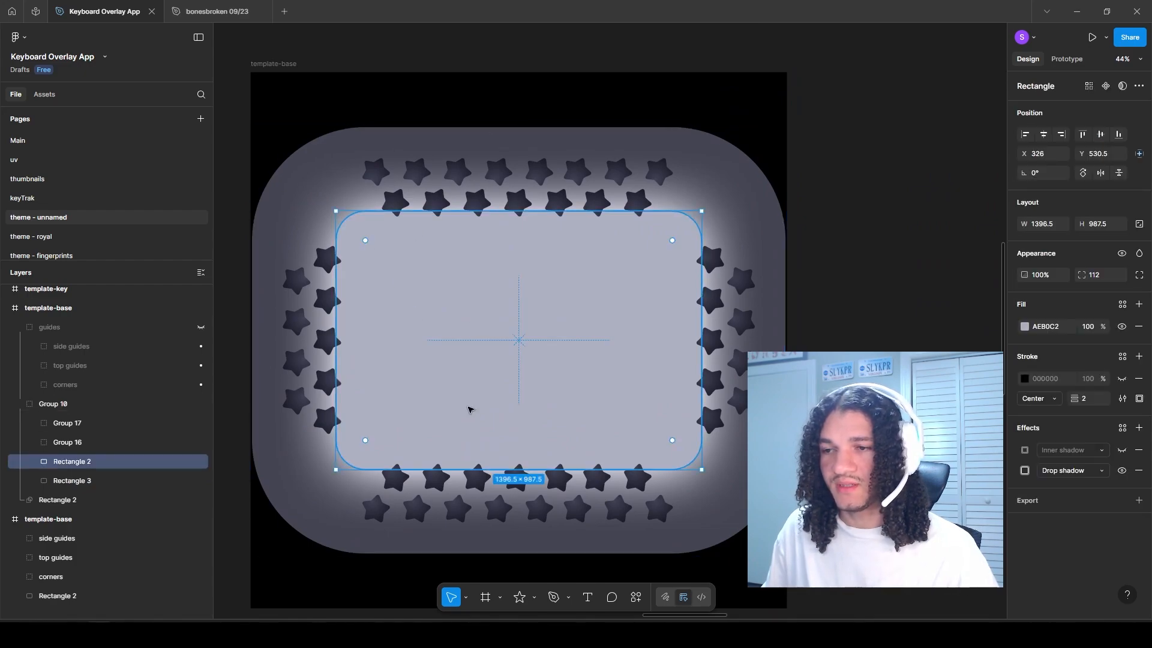
pyautogui.moveTo(512, 388); pyautogui.dragTo(701, 578)
pyautogui.moveTo(519, 296); pyautogui.dragTo(526, 253)
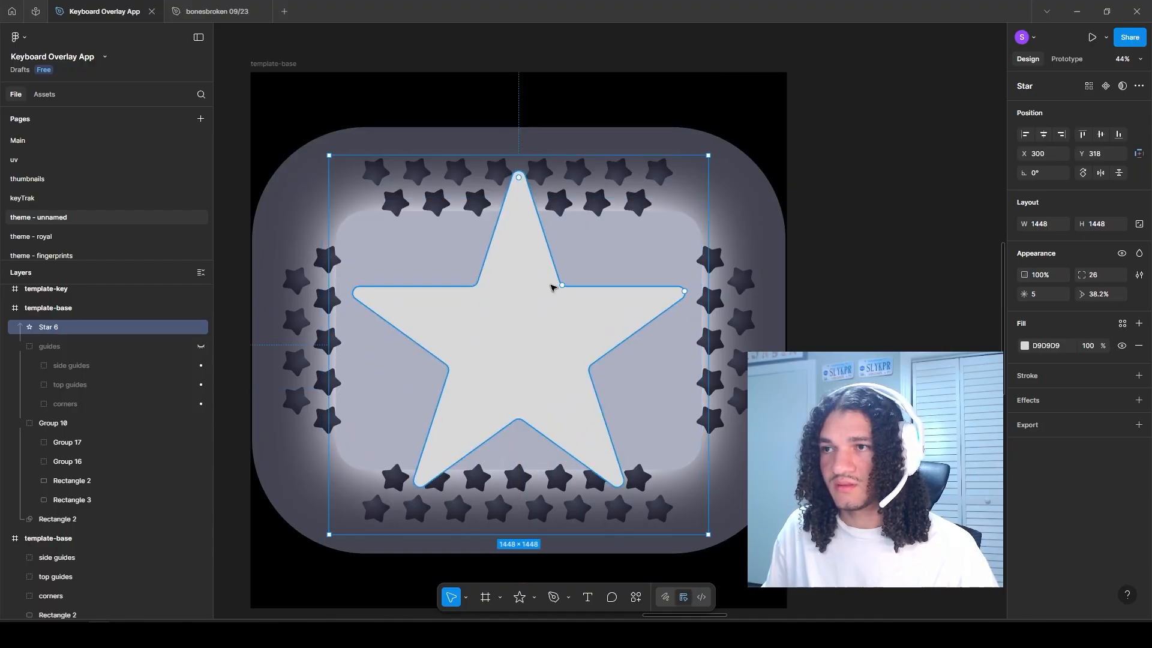
pyautogui.moveTo(564, 286); pyautogui.dragTo(586, 260)
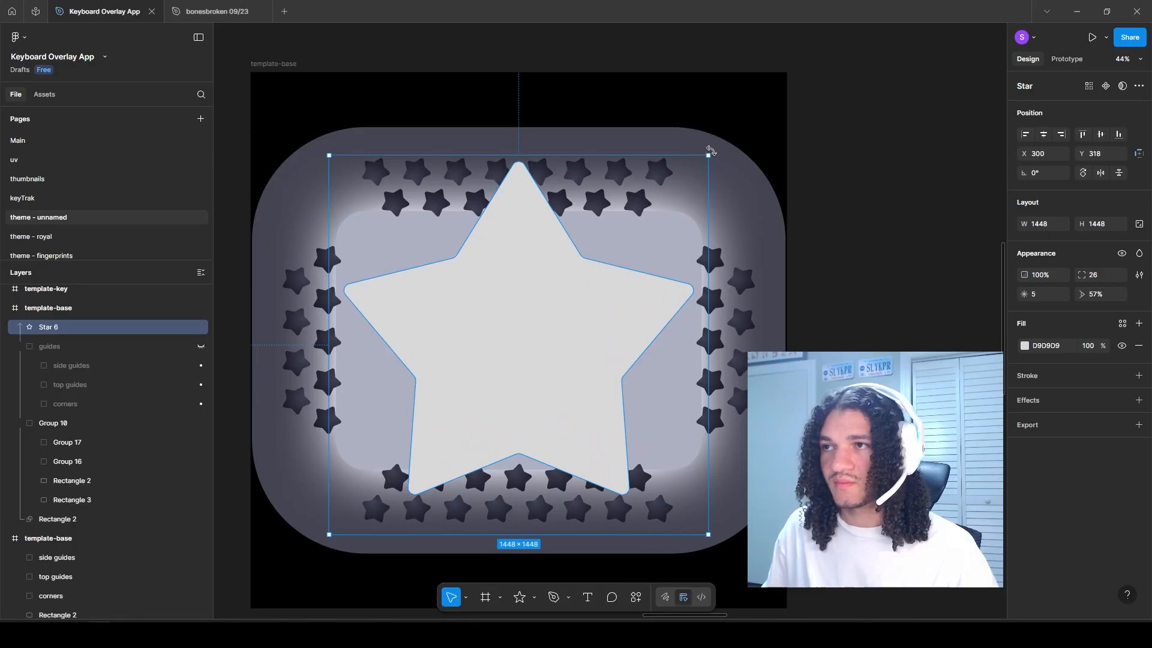
pyautogui.moveTo(713, 152); pyautogui.dragTo(721, 180)
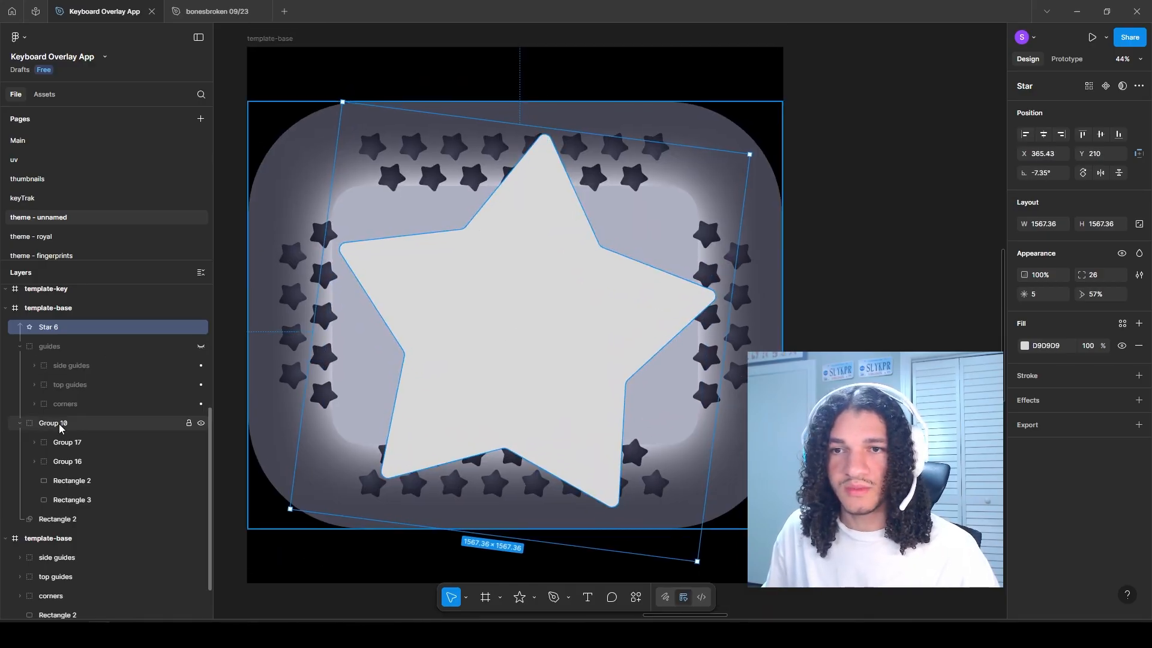
# Step: Lighten the radial gradient of the small stars in Group 17 and Group 16 so they blend into the base
pyautogui.click(62, 442)
pyautogui.keyDown('shift'); pyautogui.click(67, 461); pyautogui.keyUp('shift')
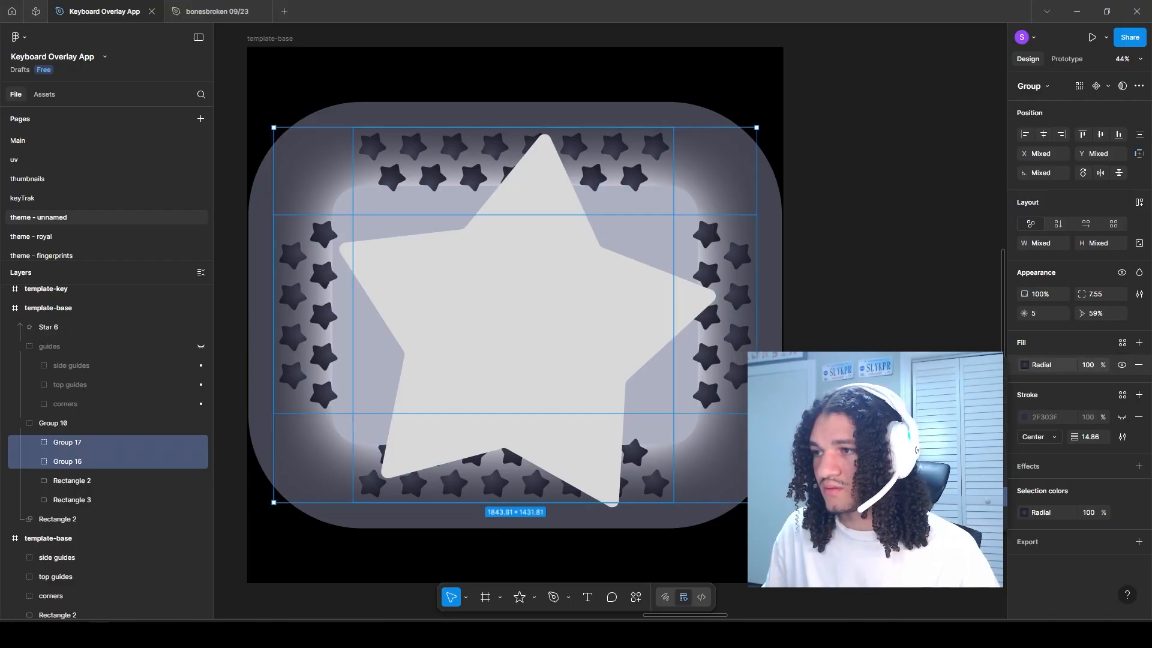
pyautogui.click(915, 516)
pyautogui.click(764, 441)
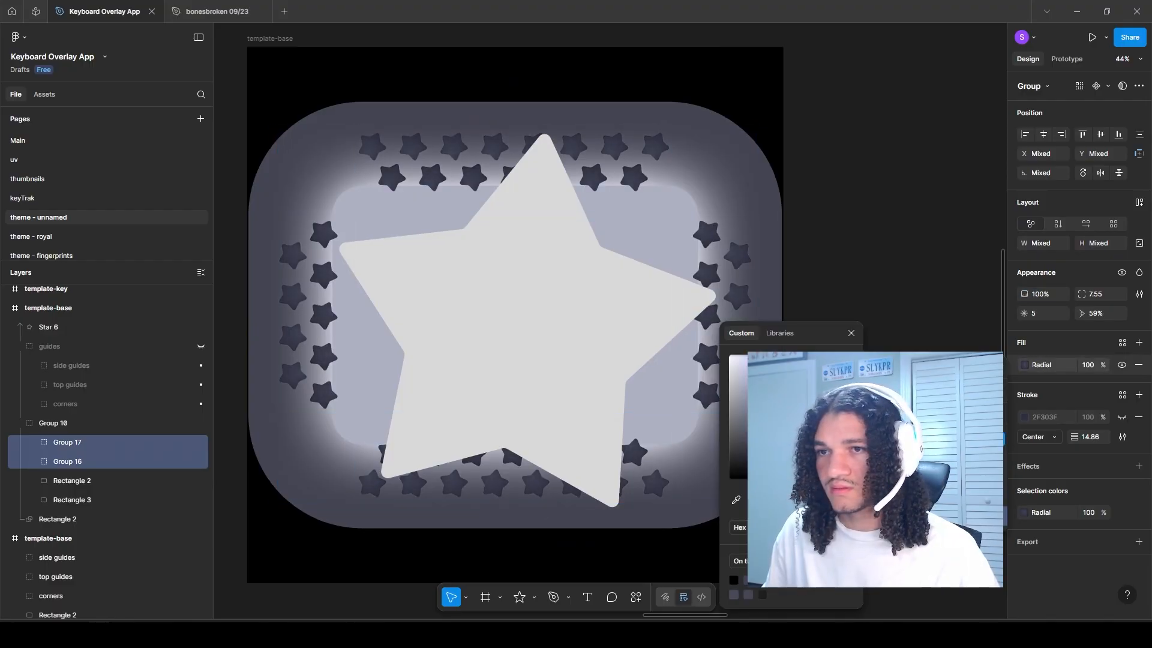
# Step: Give the large star seven points and fill it with a linear gradient of gold and orange tones
pyautogui.click(566, 391)
pyautogui.moveTo(1025, 294); pyautogui.dragTo(1054, 297)
pyautogui.click(1025, 346)
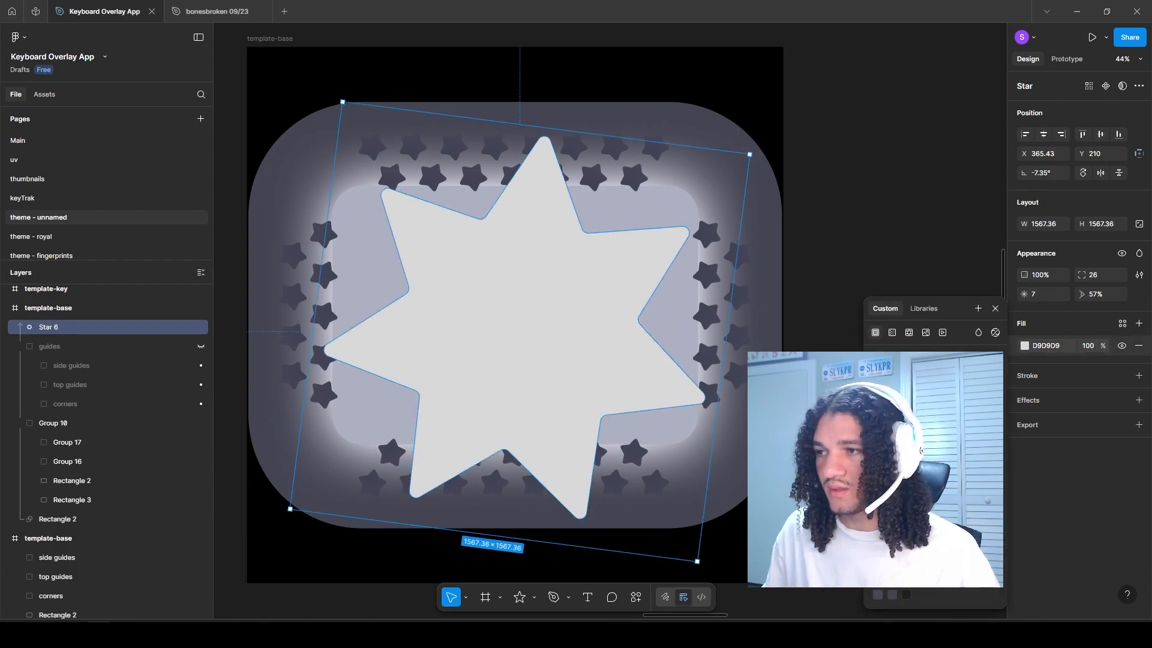
pyautogui.click(892, 332)
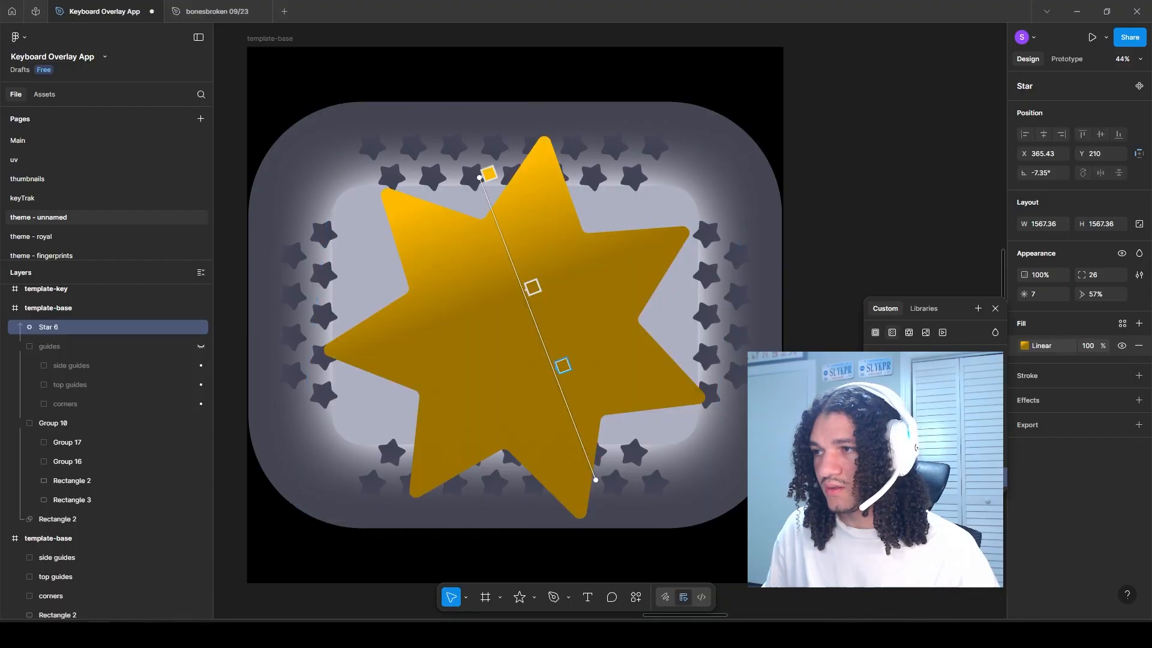
pyautogui.click(919, 466)
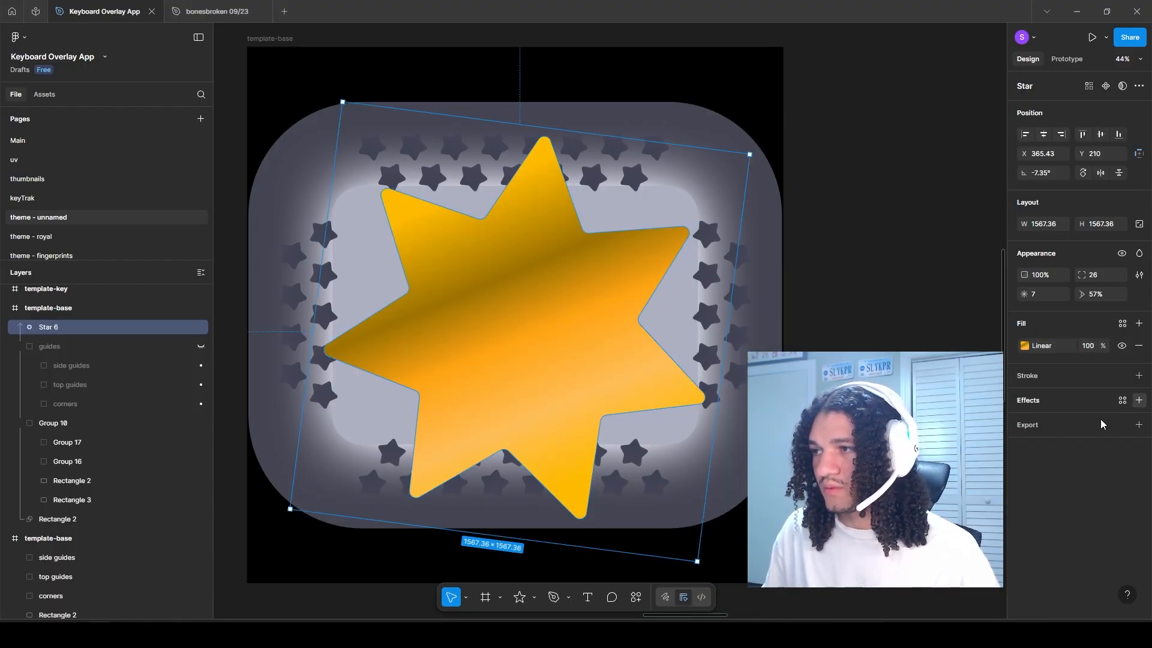
# Step: Add an inner shadow effect to the gold star and turn its visibility off
pyautogui.click(1139, 400)
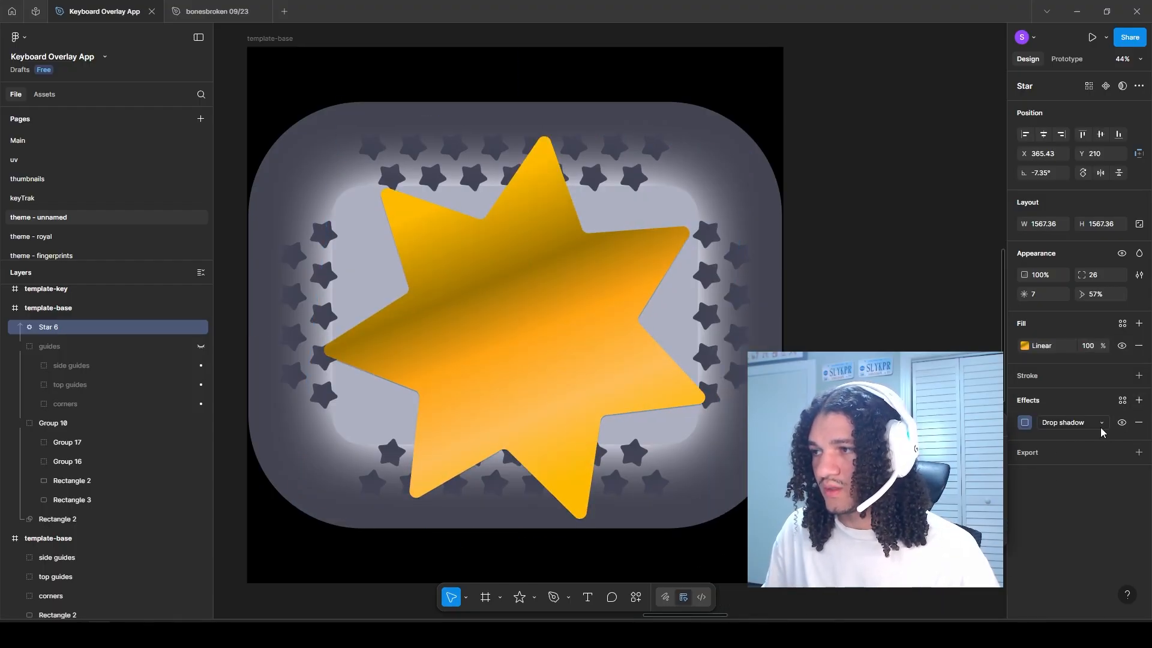
pyautogui.click(1080, 426)
pyautogui.click(1016, 403)
pyautogui.click(1139, 253)
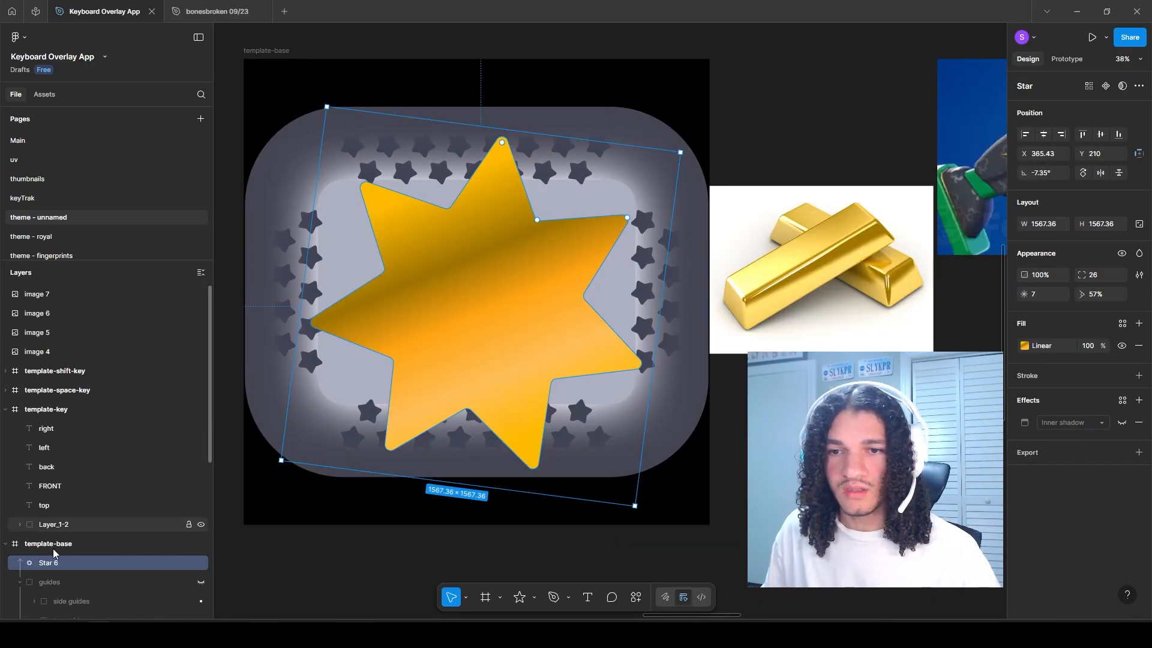
# Step: Group the gold star with a duplicate of it, using Star 6 as the mask for the group
pyautogui.hotkey('ctrl', 'g')
pyautogui.scroll(-2, 20, 524)
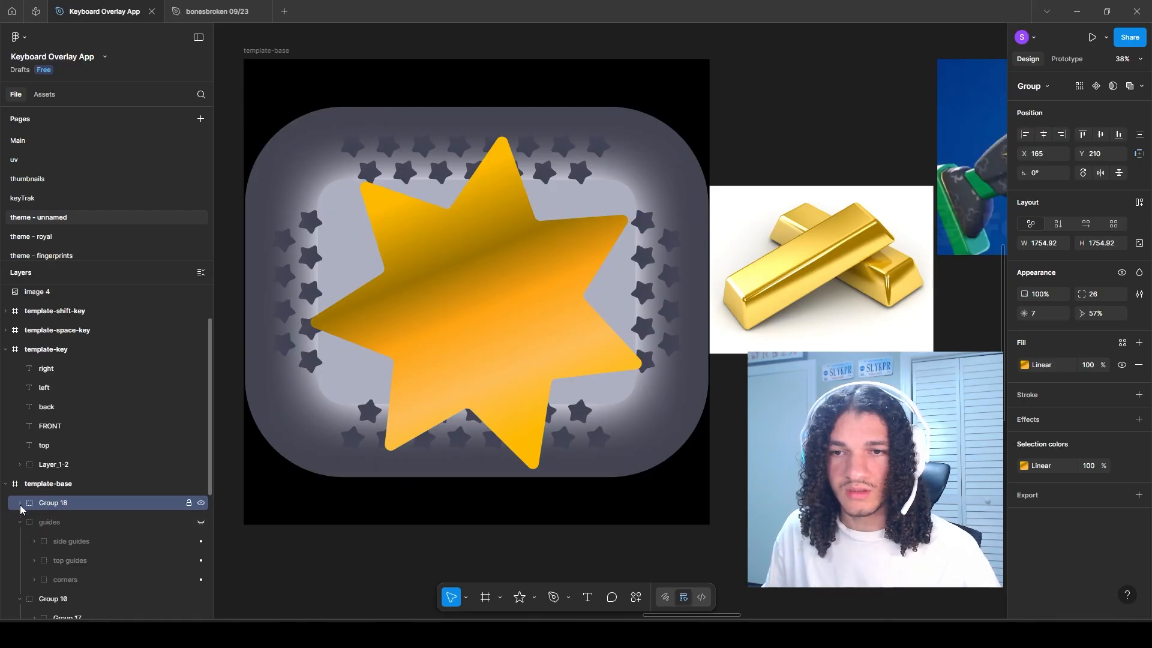
pyautogui.click(20, 506)
pyautogui.click(62, 524)
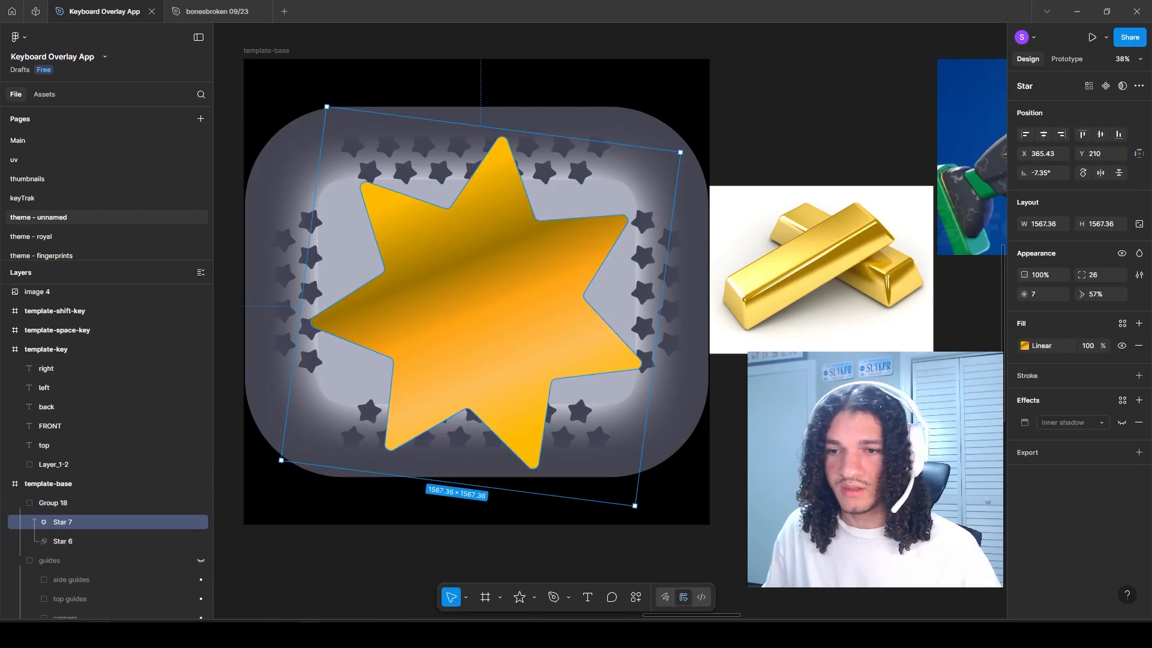
# Step: Draw a strip about 173 × 1552 across the masked star, rotated -22.28°, and fill it with a fading white linear gradient
pyautogui.moveTo(394, 339); pyautogui.dragTo(476, 340)
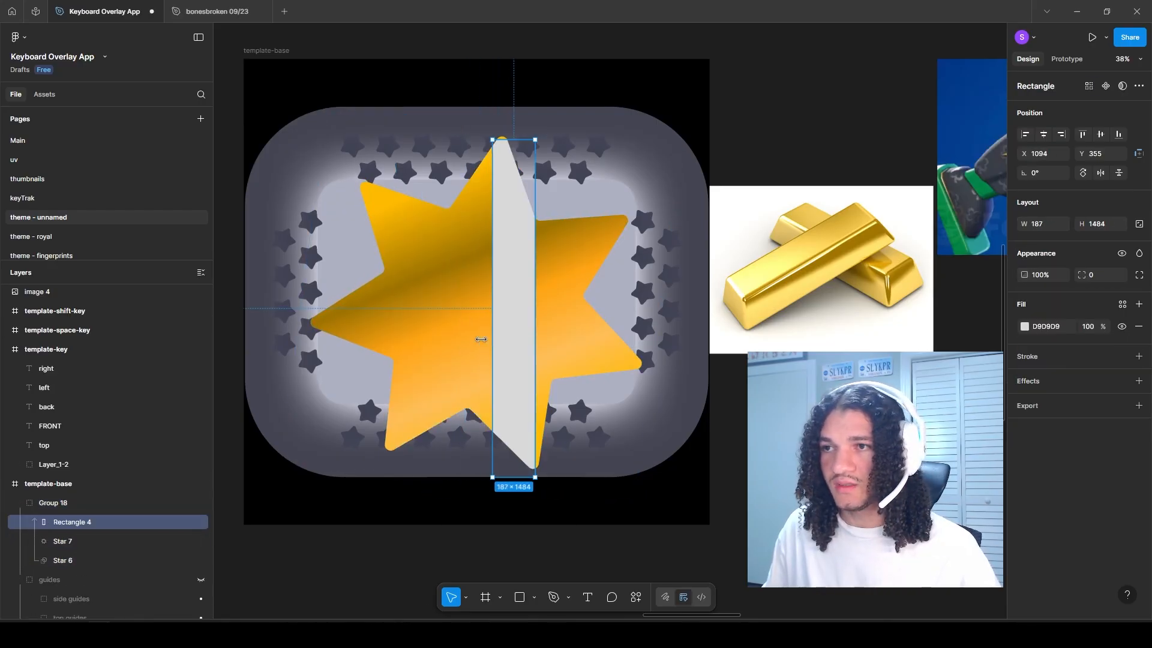
pyautogui.moveTo(542, 138); pyautogui.dragTo(602, 157)
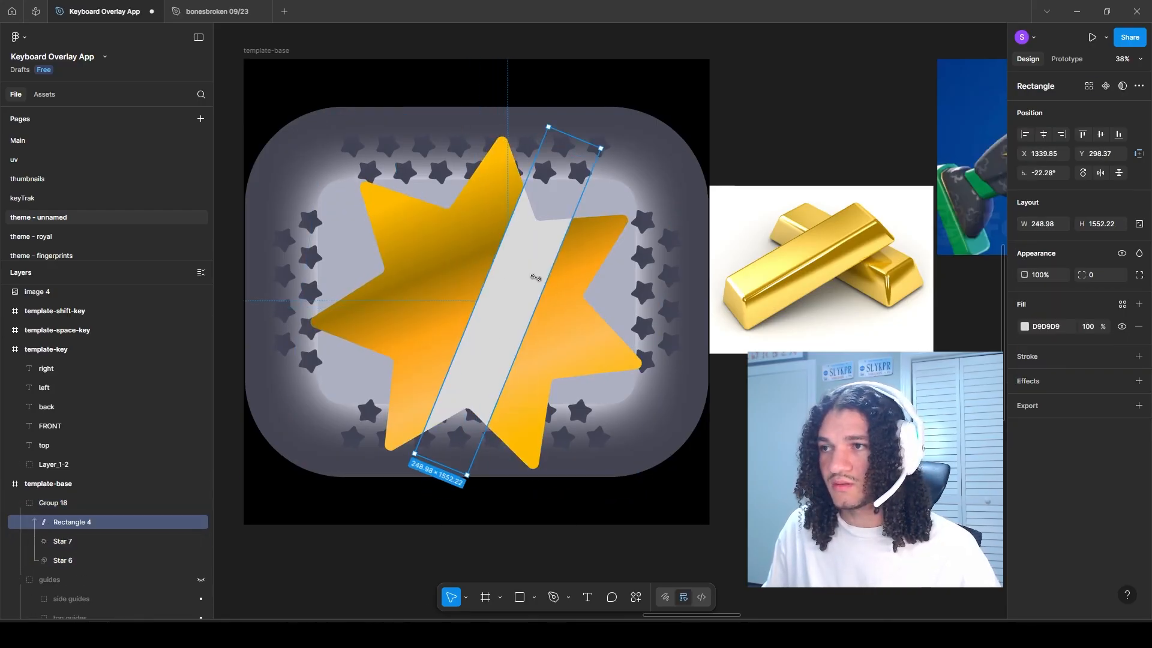
pyautogui.moveTo(535, 276); pyautogui.dragTo(529, 273)
pyautogui.click(1025, 326)
pyautogui.click(893, 331)
pyautogui.click(727, 354)
pyautogui.moveTo(574, 139); pyautogui.dragTo(550, 206)
# Step: Add a layer blur to the white strip and set its blend mode to Soft light
pyautogui.click(1138, 381)
pyautogui.click(1068, 403)
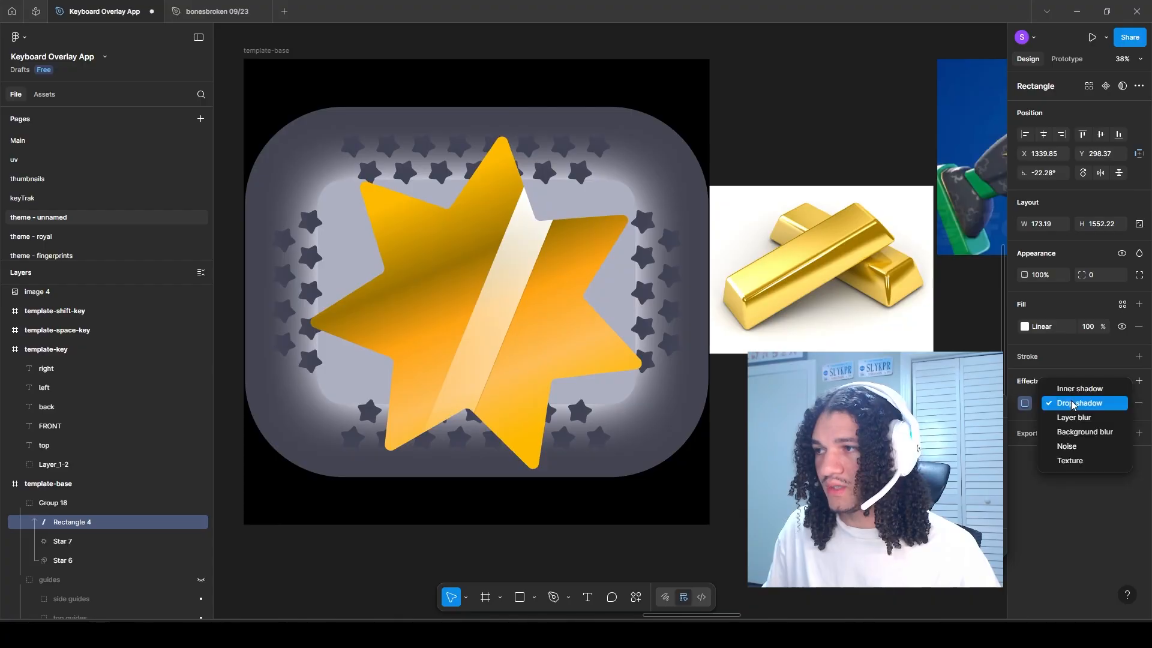
pyautogui.click(1068, 459)
pyautogui.click(1140, 254)
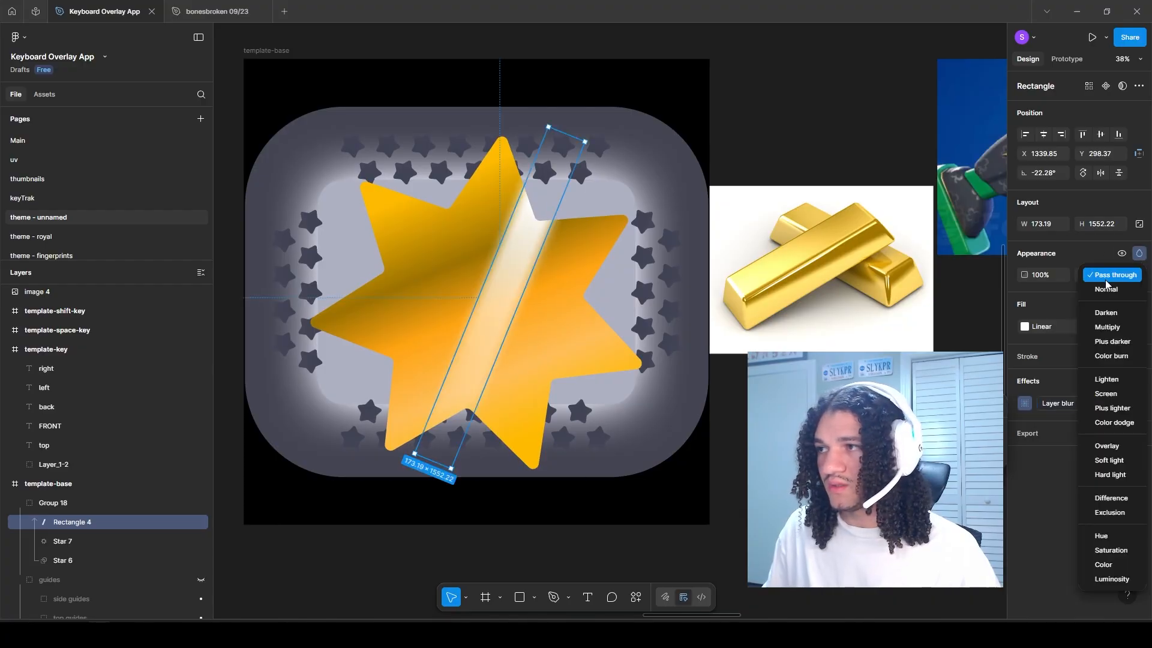
pyautogui.click(1109, 460)
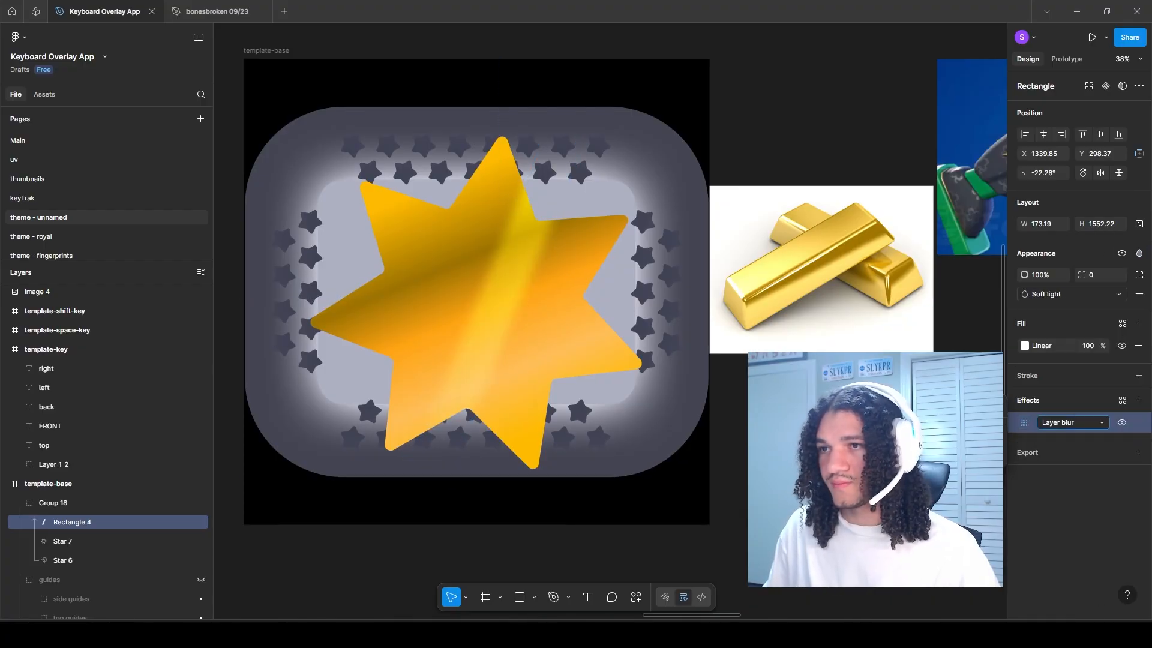
# Step: Duplicate the highlight strip, change its blend mode and narrow it into a brighter white streak across the star
pyautogui.hotkey('ctrl', 'd')
pyautogui.click(1024, 345)
pyautogui.click(1072, 294)
pyautogui.click(1049, 120)
pyautogui.moveTo(520, 263); pyautogui.dragTo(510, 261)
pyautogui.moveTo(507, 270); pyautogui.dragTo(502, 271)
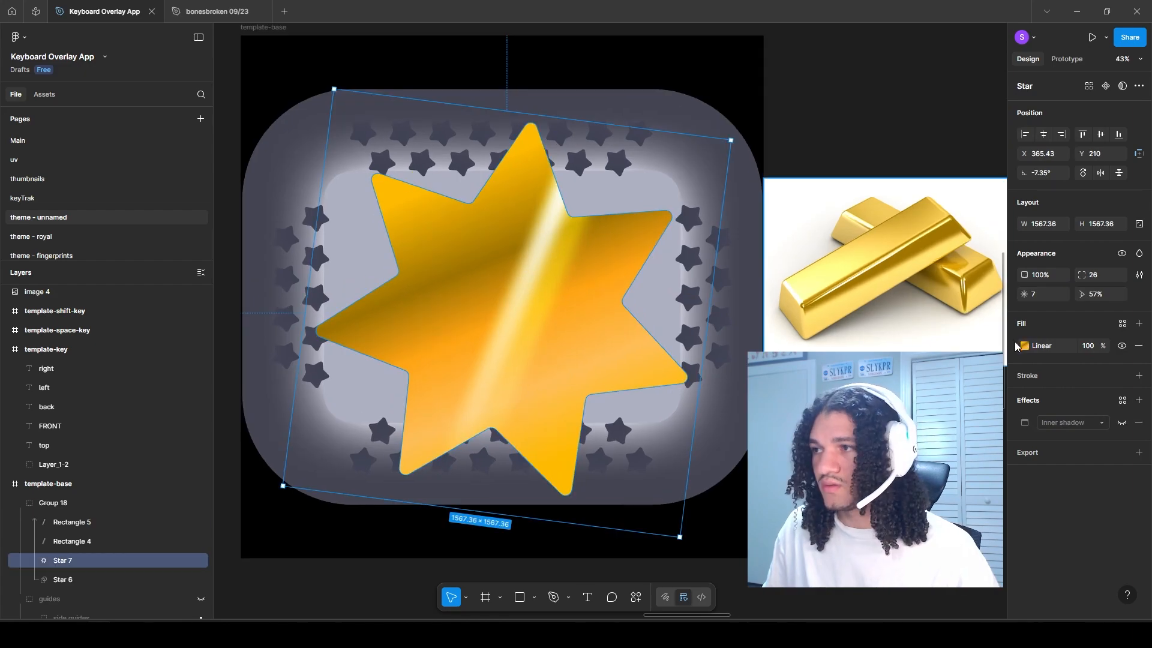
# Step: Reorient the gold gradient of Star 7 so its bands run parallel to the highlight strips, from pale gold to orange
pyautogui.moveTo(460, 174); pyautogui.dragTo(562, 147)
pyautogui.moveTo(576, 452); pyautogui.dragTo(650, 269)
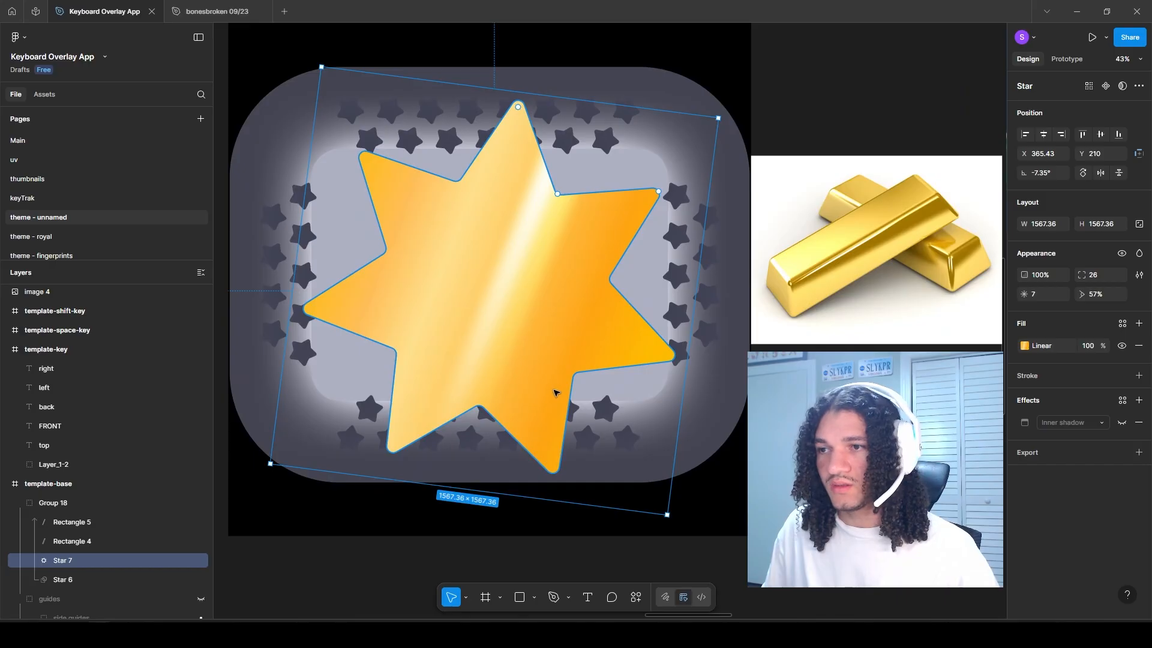
pyautogui.scroll(2, 450, 286)
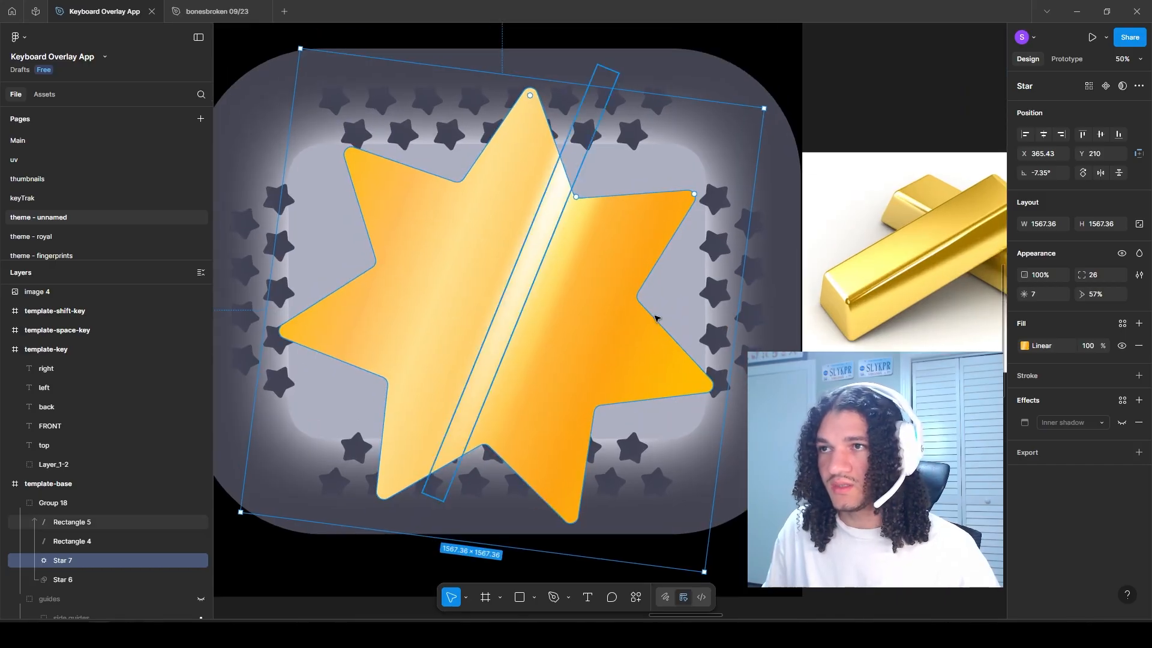
# Step: Change Star 7's effect to a drop shadow and place a copy with that shadow beneath the mask star, outside the masked shapes
pyautogui.click(1071, 423)
pyautogui.click(1059, 437)
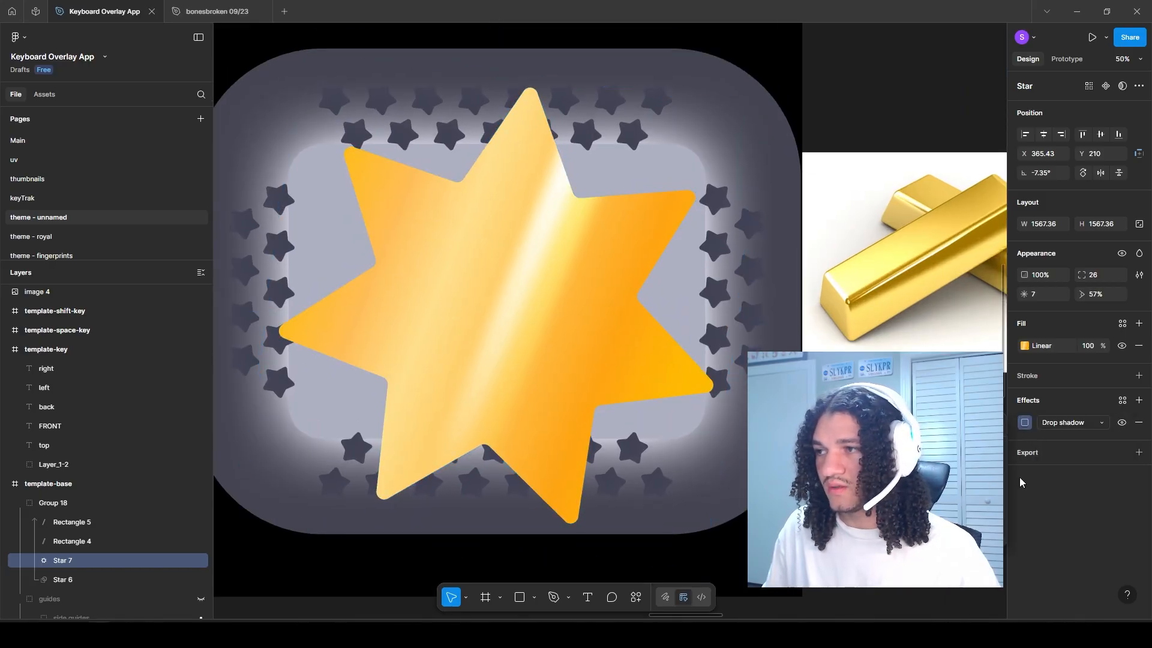
pyautogui.click(925, 521)
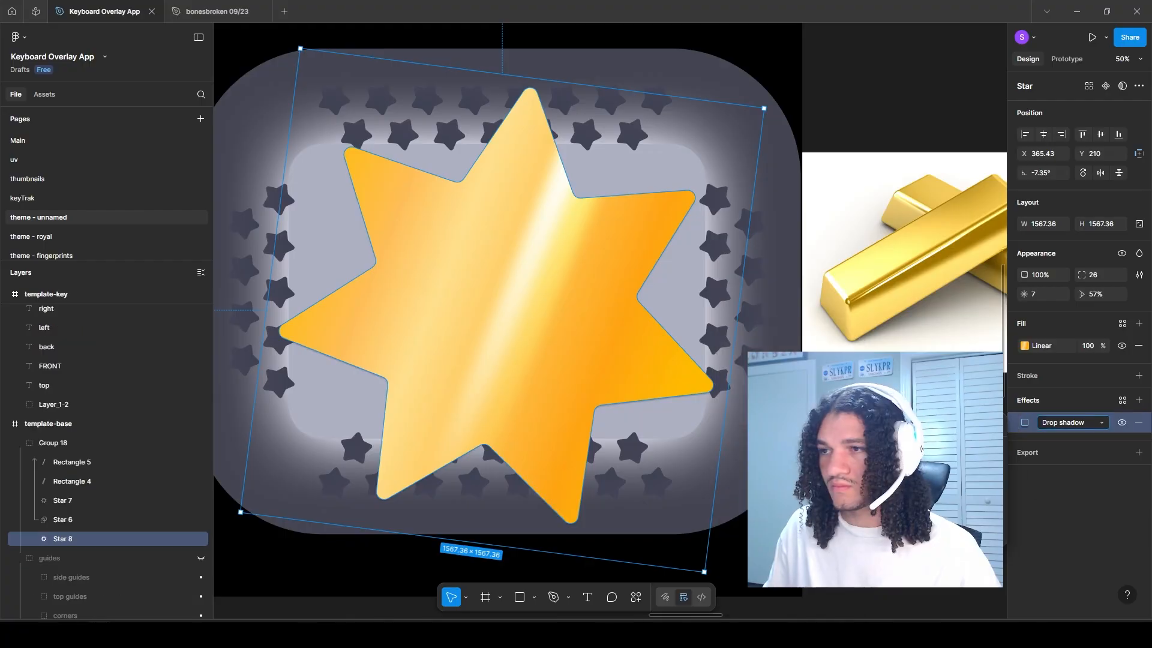
pyautogui.moveTo(925, 483); pyautogui.dragTo(1054, 485)
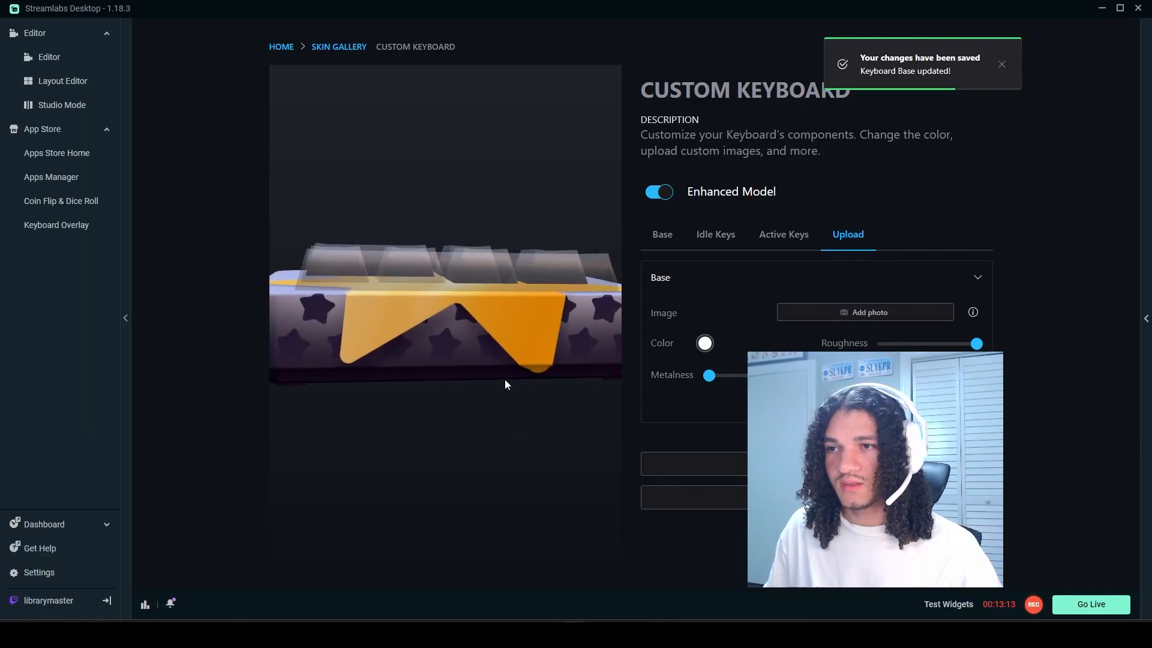
# Step: Preview the updated base texture with the idle keys on the Custom Keyboard model in Streamlabs Desktop and lower the base roughness
pyautogui.moveTo(505, 379); pyautogui.dragTo(448, 394)
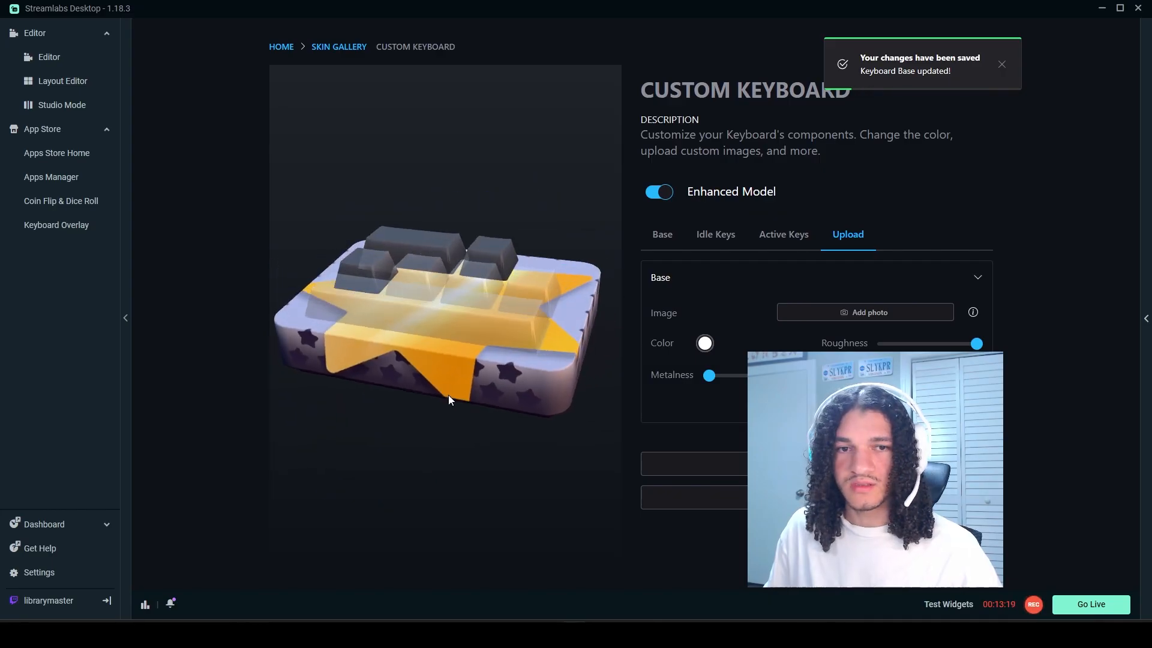
pyautogui.click(709, 236)
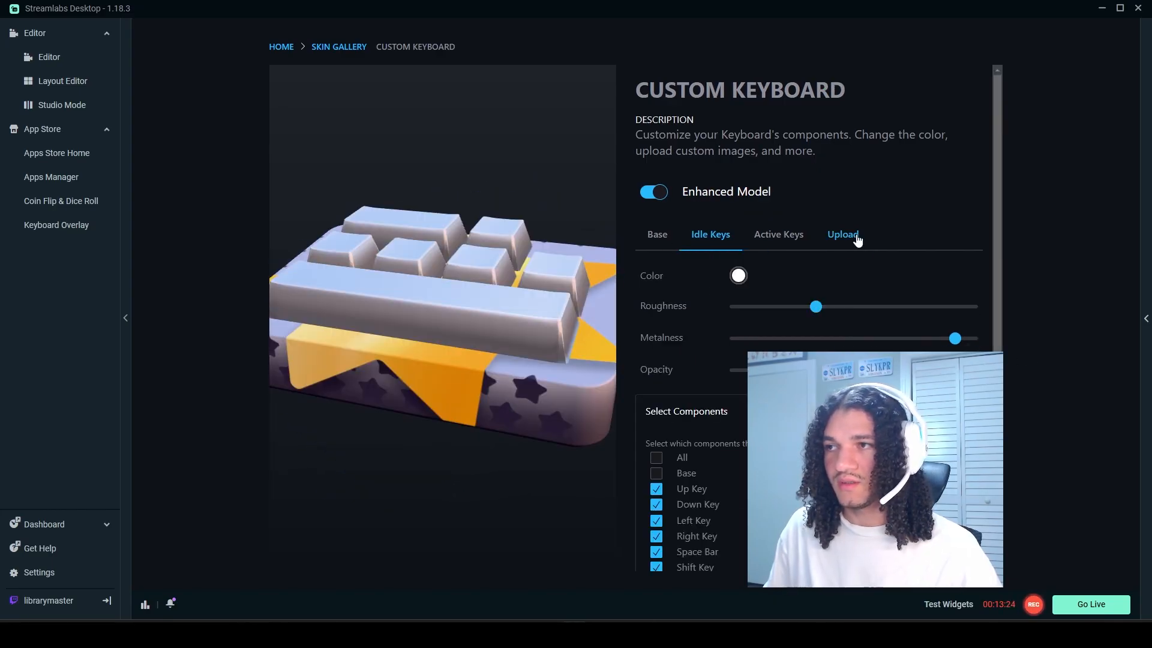
pyautogui.click(843, 235)
pyautogui.click(711, 288)
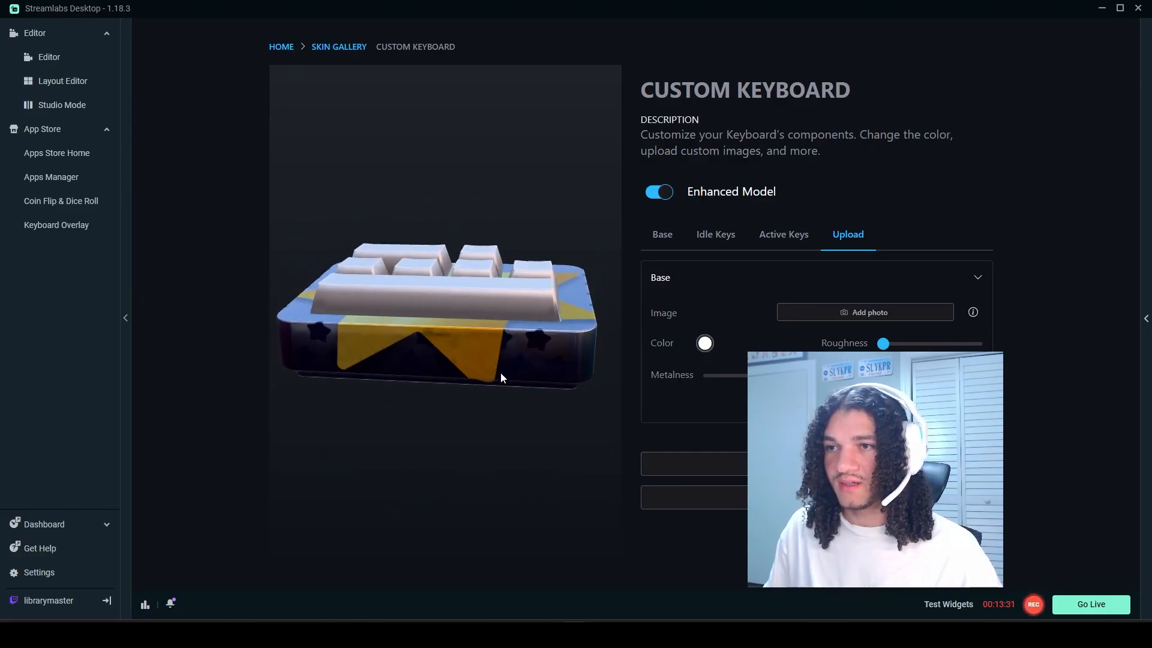
pyautogui.moveTo(434, 350); pyautogui.dragTo(466, 286)
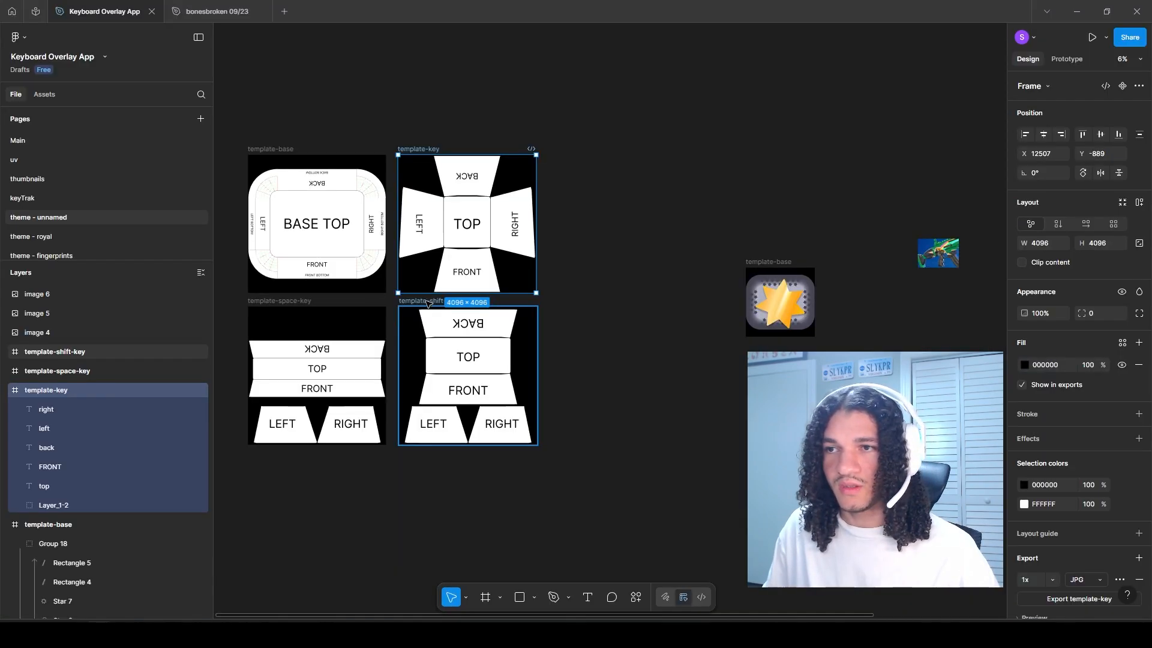
# Step: Back in Figma, move the key, space-key and shift-key templates beside the gold-star base and shift the overlapping weapon image clear of template-key
pyautogui.keyDown('shift'); pyautogui.click(57, 371); pyautogui.keyUp('shift')
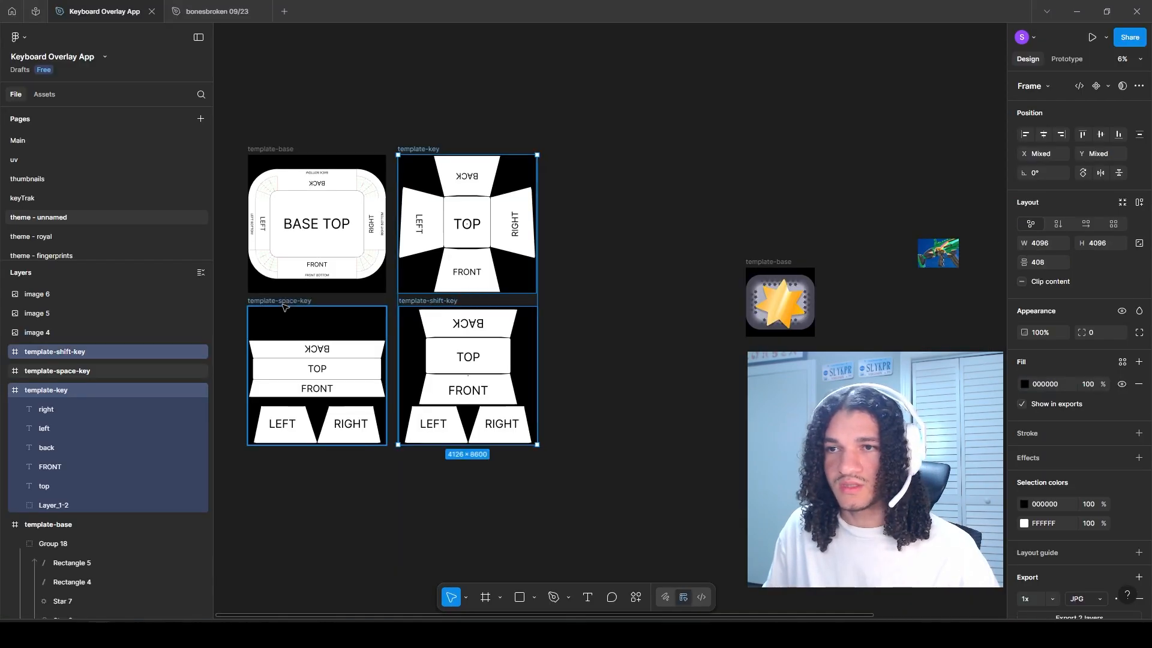
pyautogui.keyDown('shift'); pyautogui.click(55, 352); pyautogui.keyUp('shift')
pyautogui.hscroll(3, 302, 311)
pyautogui.moveTo(302, 311); pyautogui.dragTo(728, 390)
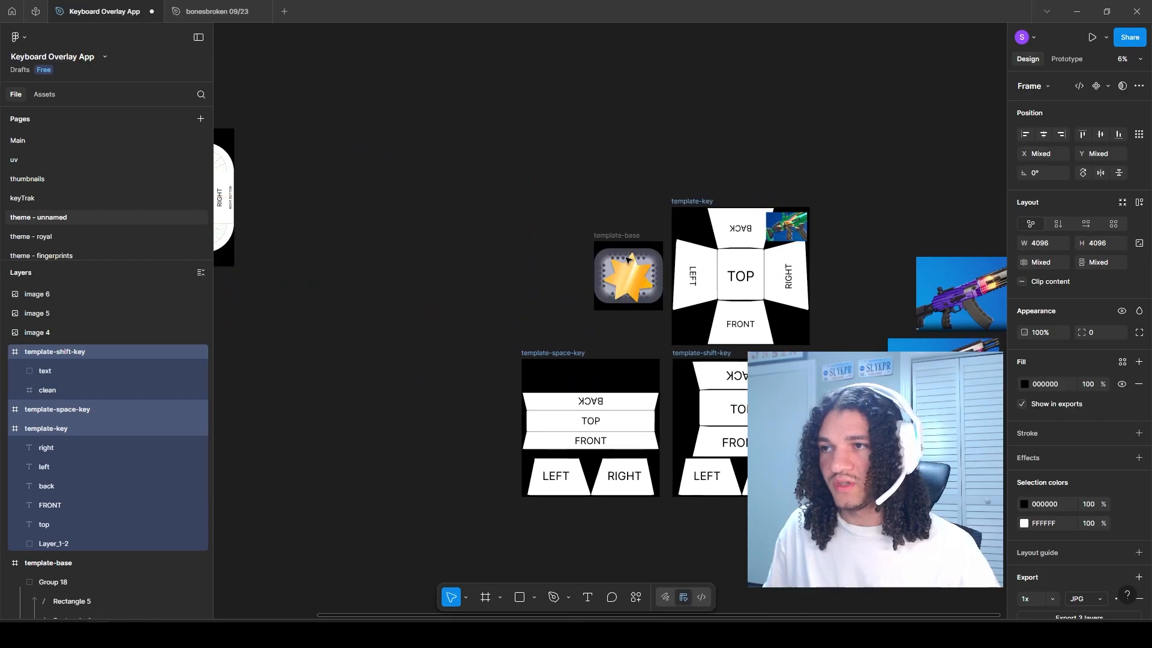
pyautogui.scroll(3, 517, 216)
pyautogui.moveTo(621, 237); pyautogui.dragTo(395, 233)
pyautogui.click(451, 157)
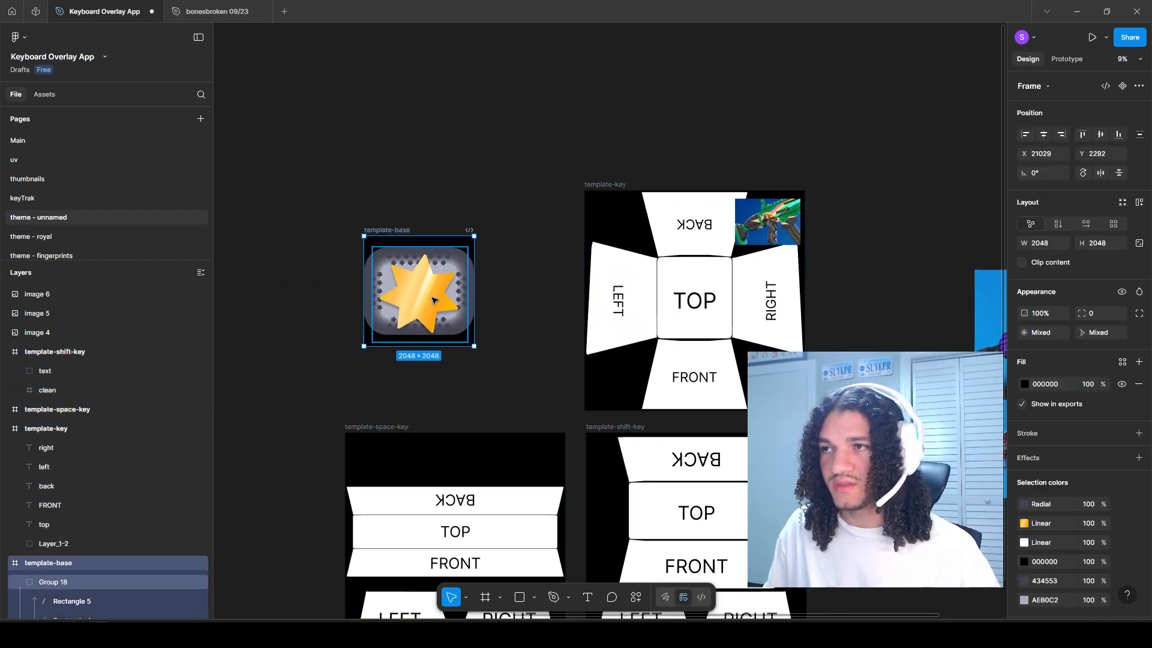
pyautogui.moveTo(689, 243); pyautogui.dragTo(592, 211)
pyautogui.moveTo(662, 192); pyautogui.dragTo(798, 183)
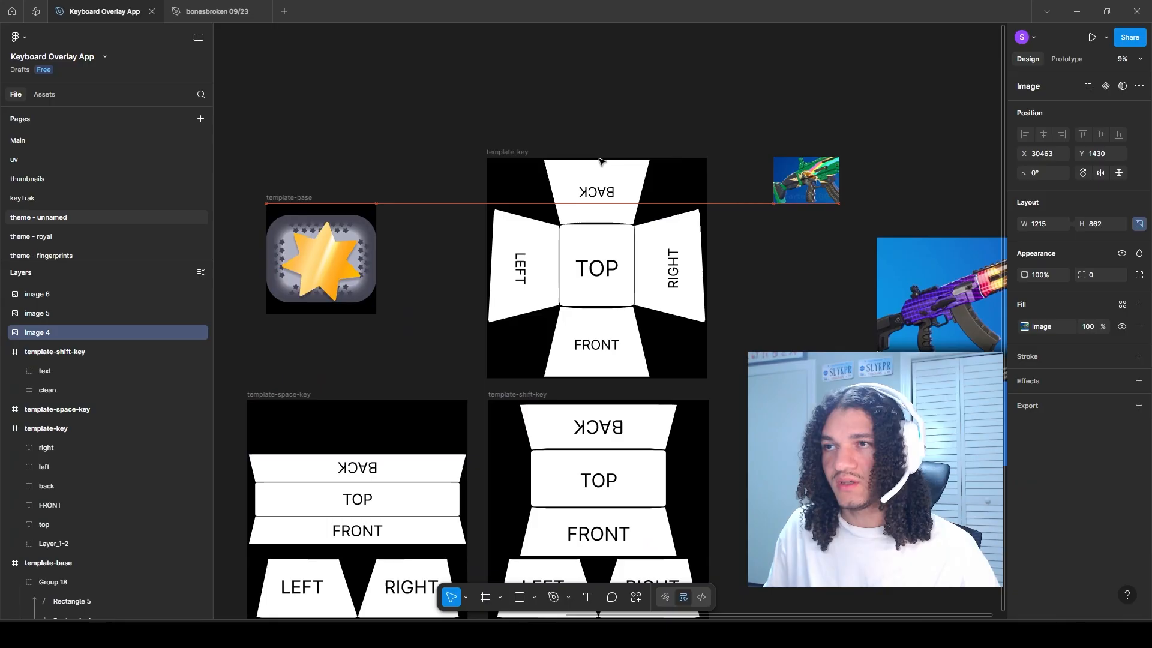
# Step: Copy the fill colour 434553 from the large rounded Rectangle 3 in the gold-star template-base
pyautogui.click(506, 152)
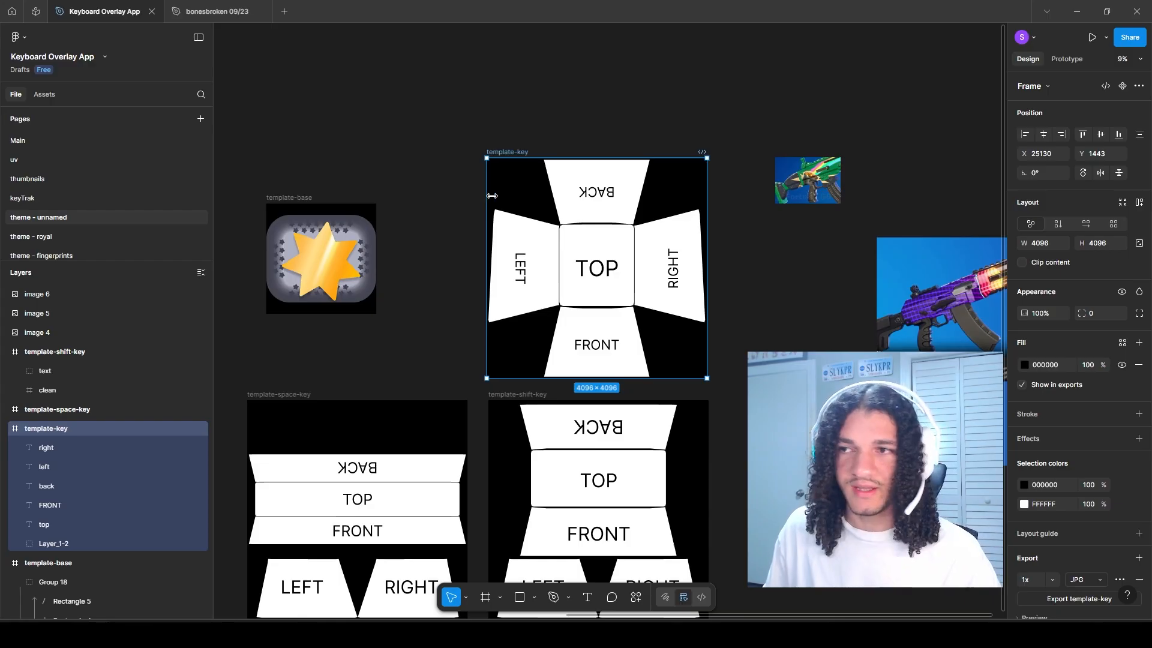
pyautogui.scroll(-2, 615, 334)
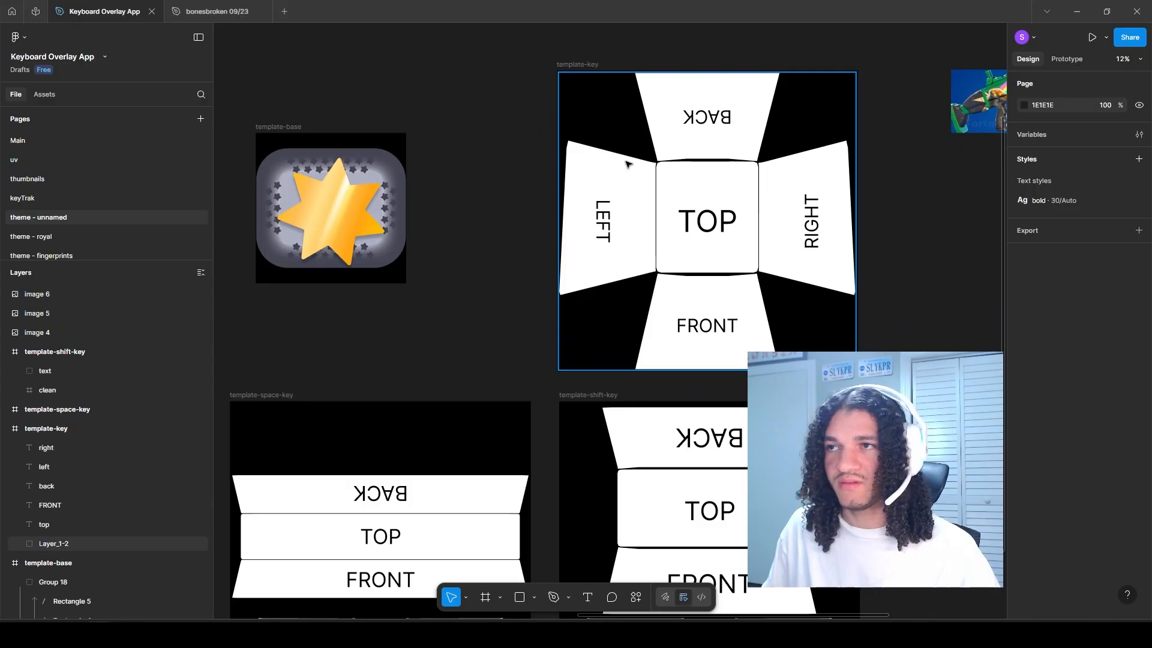
pyautogui.scroll(1, 387, 264)
pyautogui.keyDown('ctrl'); pyautogui.click(387, 263); pyautogui.keyUp('ctrl')
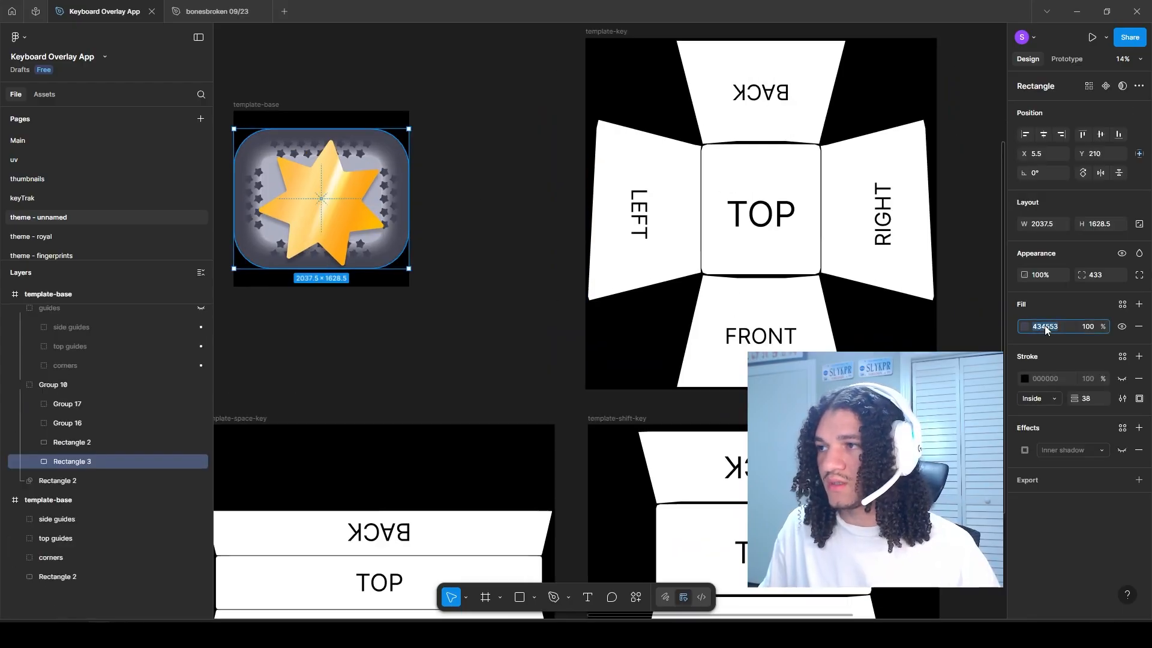
# Step: Fill all faces of the key, space-key and shift-key templates with 434553 and hide their black strokes
pyautogui.click(876, 337)
pyautogui.keyDown('ctrl'); pyautogui.click(719, 360); pyautogui.keyUp('ctrl')
pyautogui.keyDown('ctrl'); pyautogui.keyDown('shift'); pyautogui.click(679, 254); pyautogui.keyUp('shift'); pyautogui.keyUp('ctrl')
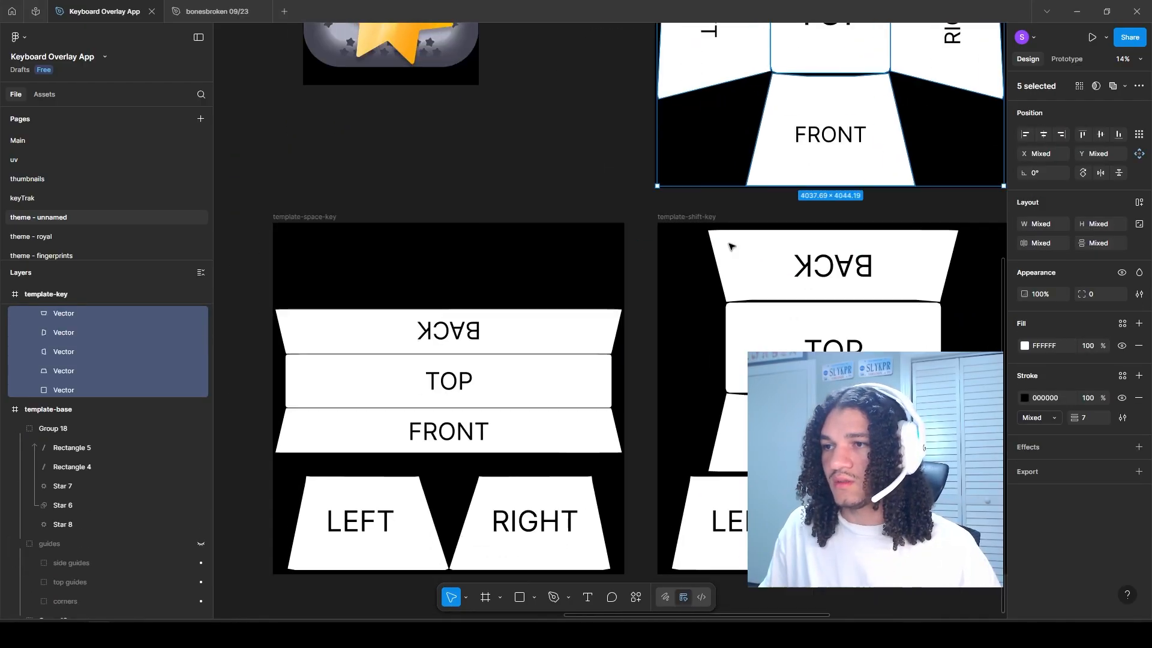
pyautogui.keyDown('ctrl'); pyautogui.keyDown('shift'); pyautogui.click(592, 332); pyautogui.keyUp('shift'); pyautogui.keyUp('ctrl')
pyautogui.keyDown('ctrl'); pyautogui.keyDown('shift'); pyautogui.click(573, 389); pyautogui.keyUp('shift'); pyautogui.keyUp('ctrl')
pyautogui.keyDown('ctrl'); pyautogui.keyDown('shift'); pyautogui.click(574, 424); pyautogui.keyUp('shift'); pyautogui.keyUp('ctrl')
pyautogui.keyDown('ctrl'); pyautogui.keyDown('shift'); pyautogui.click(576, 548); pyautogui.keyUp('shift'); pyautogui.keyUp('ctrl')
pyautogui.keyDown('ctrl'); pyautogui.keyDown('shift'); pyautogui.click(422, 549); pyautogui.keyUp('shift'); pyautogui.keyUp('ctrl')
pyautogui.keyDown('ctrl'); pyautogui.keyDown('shift'); pyautogui.click(714, 540); pyautogui.keyUp('shift'); pyautogui.keyUp('ctrl')
pyautogui.keyDown('ctrl'); pyautogui.keyDown('shift'); pyautogui.click(875, 528); pyautogui.keyUp('shift'); pyautogui.keyUp('ctrl')
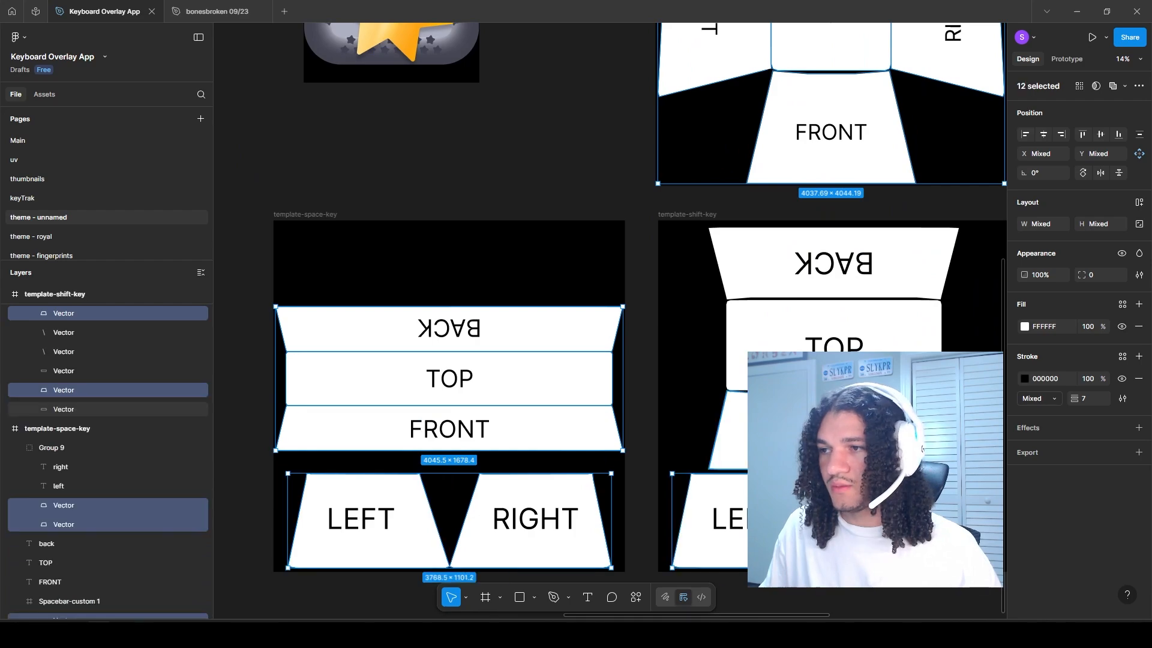
pyautogui.click(1043, 327)
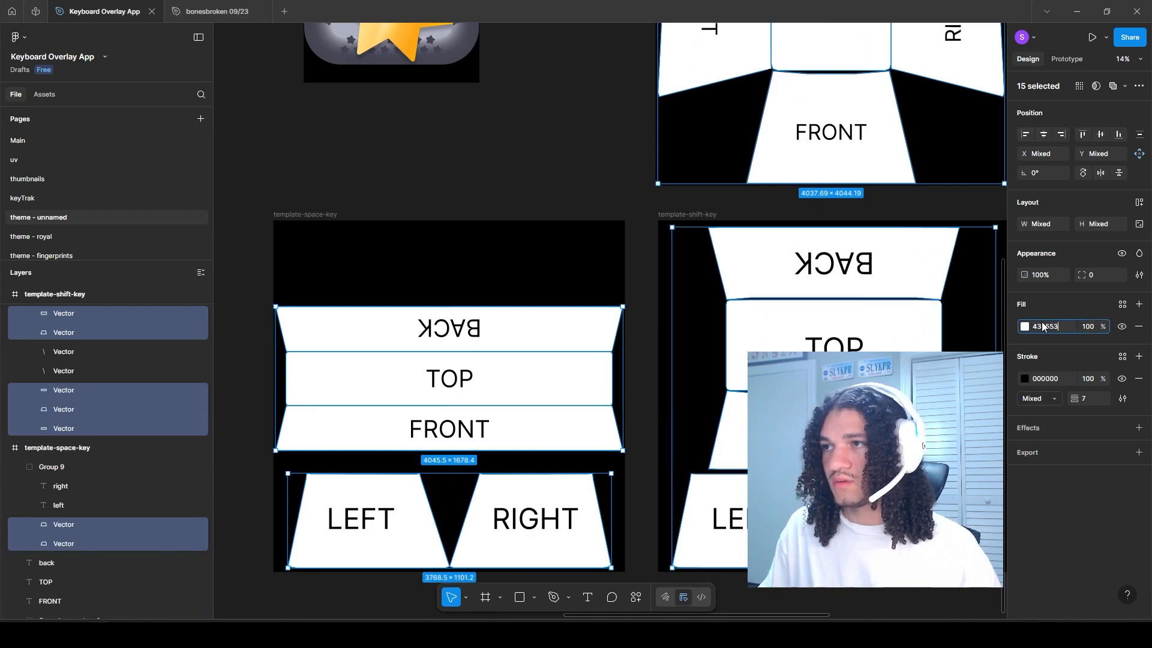
pyautogui.write('434553')
pyautogui.press('Return')
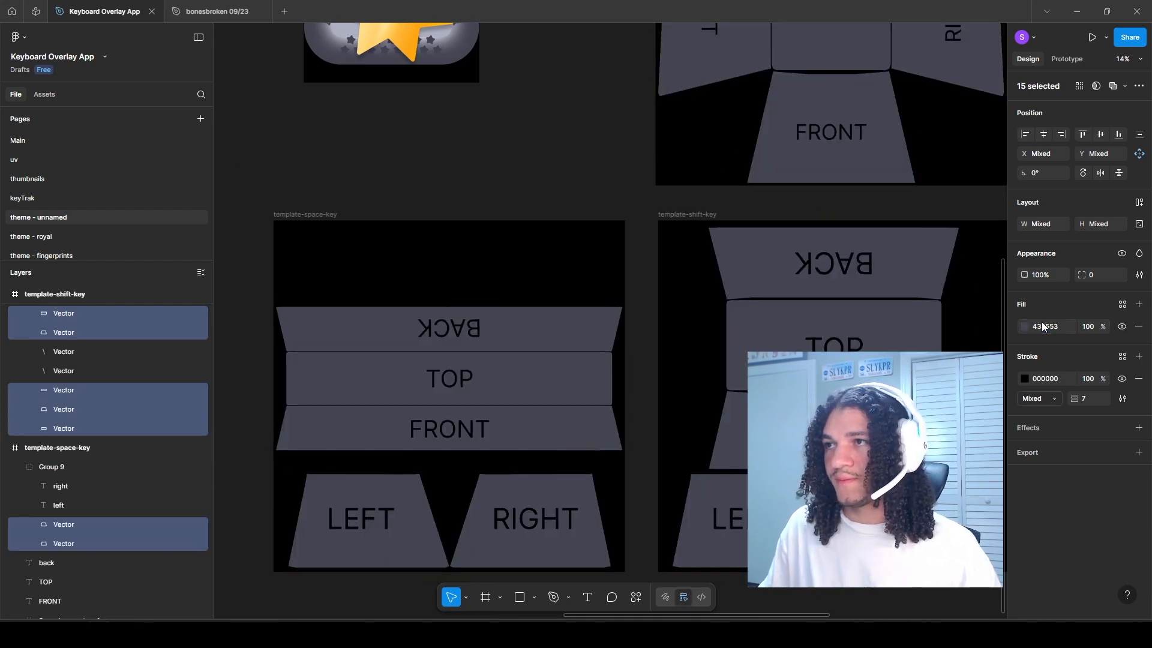
pyautogui.click(1122, 378)
# Step: Fill the TOP face of template-key with the light blue-grey colour used on the top of the base
pyautogui.moveTo(674, 239); pyautogui.dragTo(599, 455)
pyautogui.keyDown('ctrl'); pyautogui.click(716, 189); pyautogui.keyUp('ctrl')
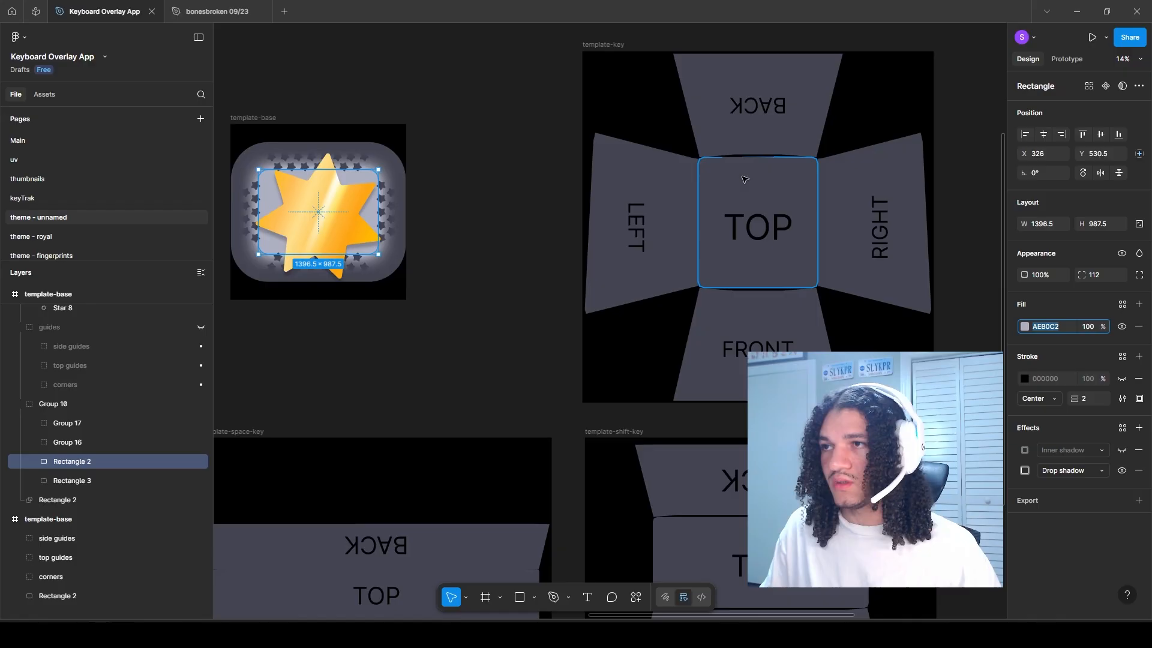
pyautogui.keyDown('ctrl'); pyautogui.click(770, 189); pyautogui.keyUp('ctrl')
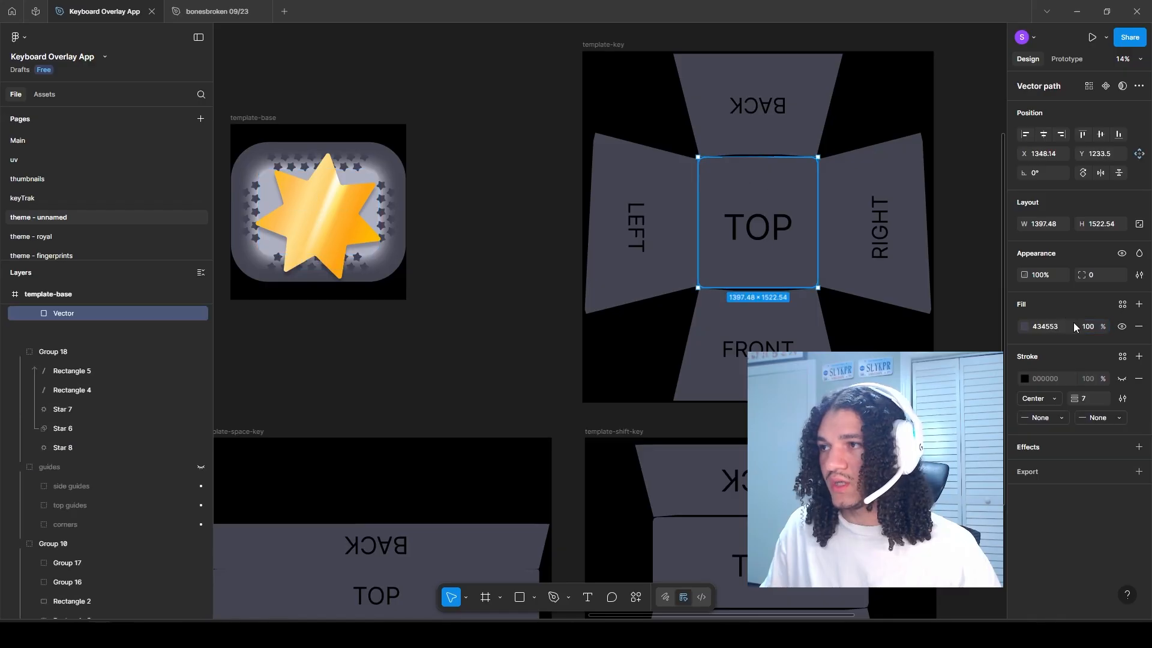
pyautogui.hotkey('ctrl', 'v')
pyautogui.press('Return')
# Step: Give the RIGHT face of template-key a horizontal linear gradient from light blue-grey beside TOP to dark grey at the outer edge
pyautogui.scroll(3, 832, 180)
pyautogui.moveTo(832, 180); pyautogui.dragTo(758, 182)
pyautogui.keyDown('ctrl'); pyautogui.click(769, 186); pyautogui.keyUp('ctrl')
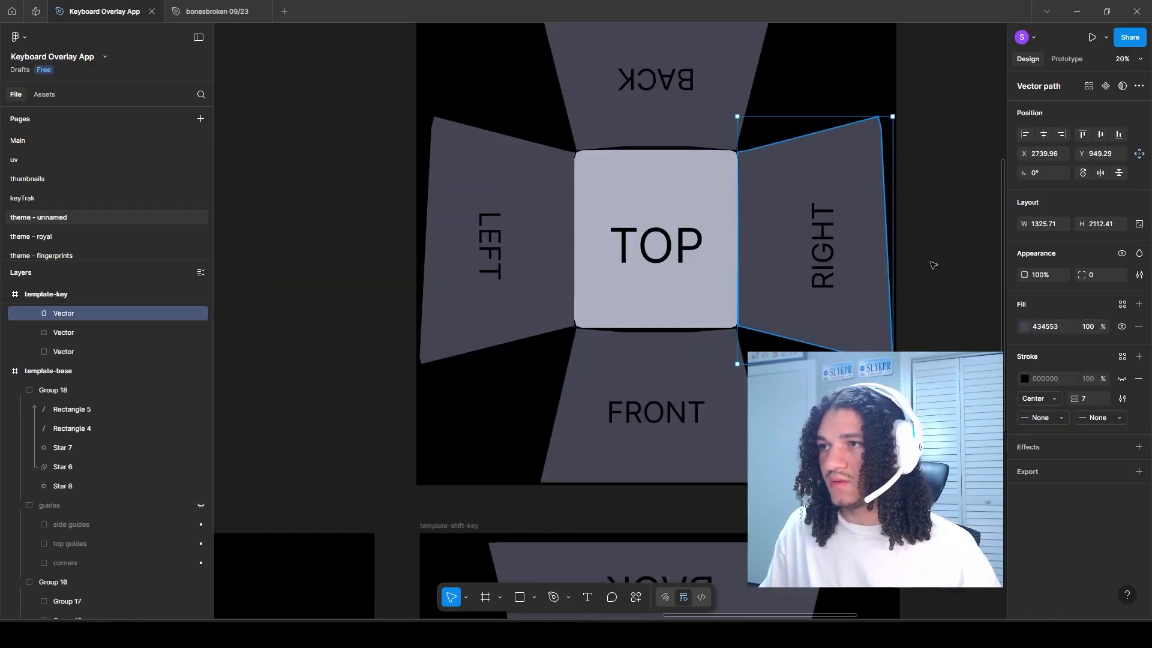
pyautogui.click(1026, 327)
pyautogui.click(892, 318)
pyautogui.moveTo(814, 364); pyautogui.dragTo(738, 249)
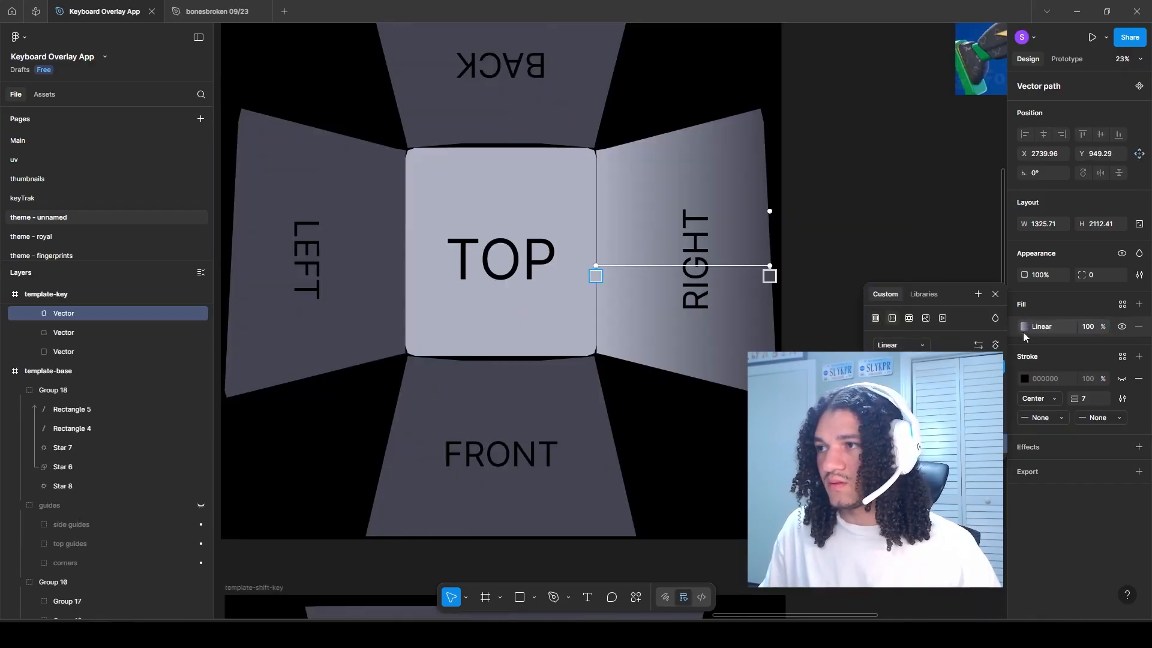
pyautogui.click(1031, 315)
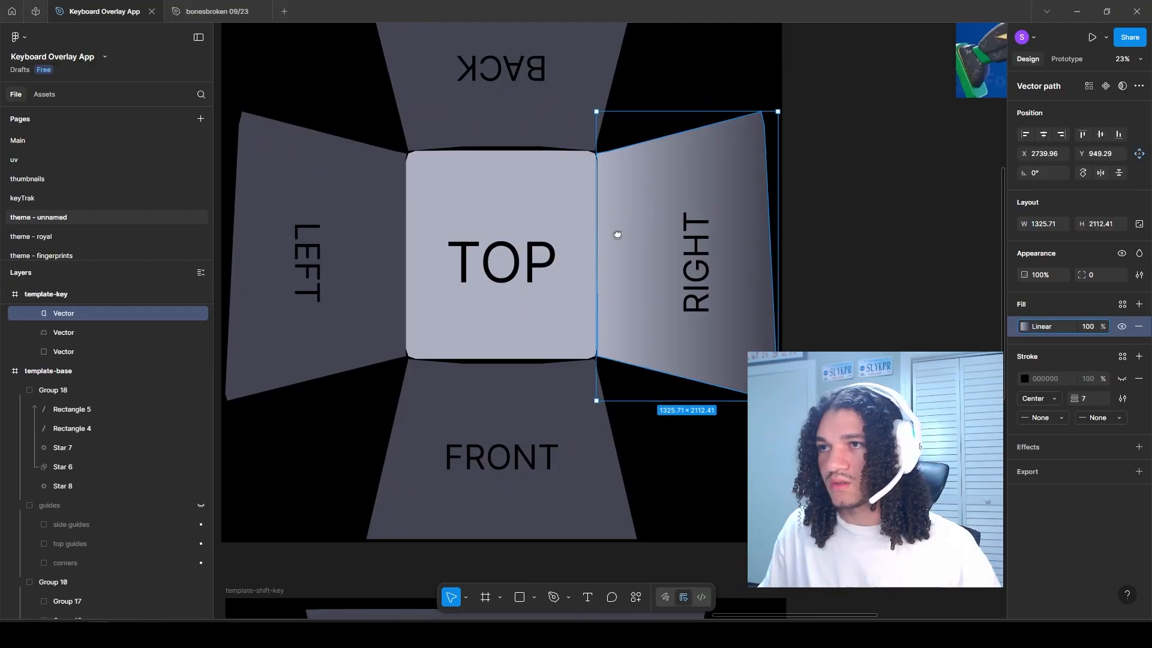
# Step: Apply the same gradient to the BACK and LEFT faces of template-key, each oriented light beside TOP and dark outward
pyautogui.moveTo(618, 234); pyautogui.dragTo(648, 322)
pyautogui.keyDown('ctrl'); pyautogui.click(576, 198); pyautogui.keyUp('ctrl')
pyautogui.hotkey('ctrl', 'v')
pyautogui.click(1025, 326)
pyautogui.keyDown('ctrl'); pyautogui.click(488, 211); pyautogui.keyUp('ctrl')
pyautogui.hotkey('ctrl', 'v')
pyautogui.click(1025, 326)
pyautogui.moveTo(354, 272); pyautogui.dragTo(535, 272)
# Step: Add the linear gradient to the FRONT face of template-key, running from light beside TOP to dark at the outer edge
pyautogui.moveTo(661, 391); pyautogui.dragTo(637, 318)
pyautogui.click(637, 319)
pyautogui.hotkey('ctrl', 'v')
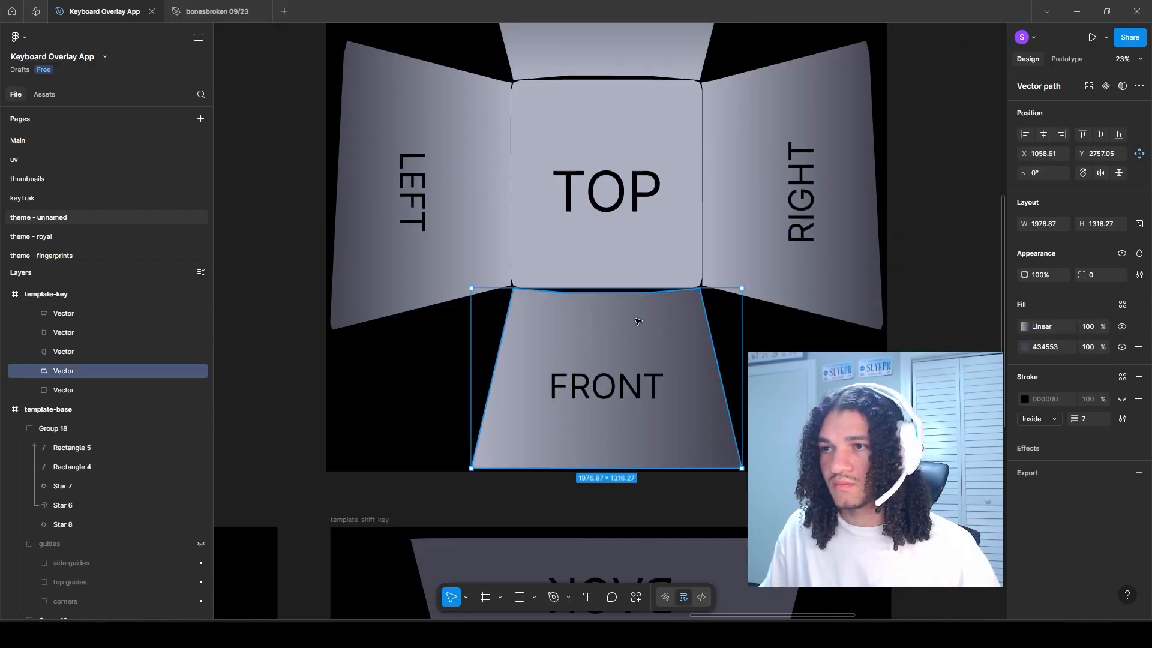
pyautogui.click(1024, 326)
pyautogui.scroll(-3, 837, 372)
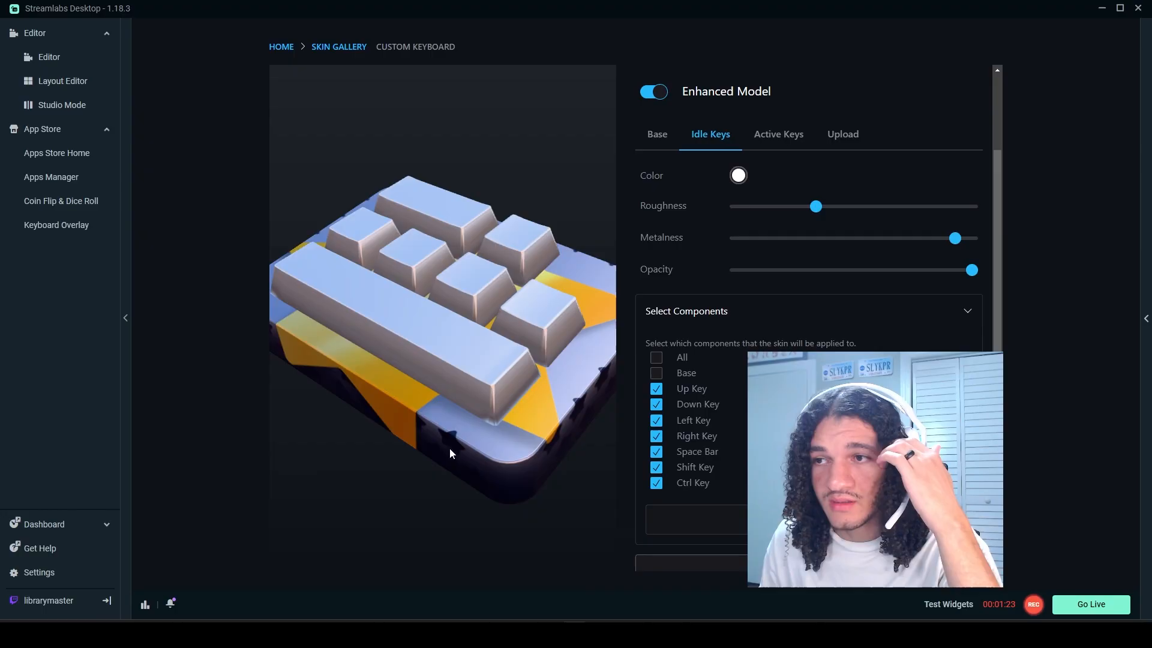
# Step: Paste three enlarged dark stars into template-key and delete the lower one on the LEFT face
pyautogui.moveTo(451, 453); pyautogui.dragTo(501, 373)
pyautogui.moveTo(511, 460); pyautogui.dragTo(540, 447)
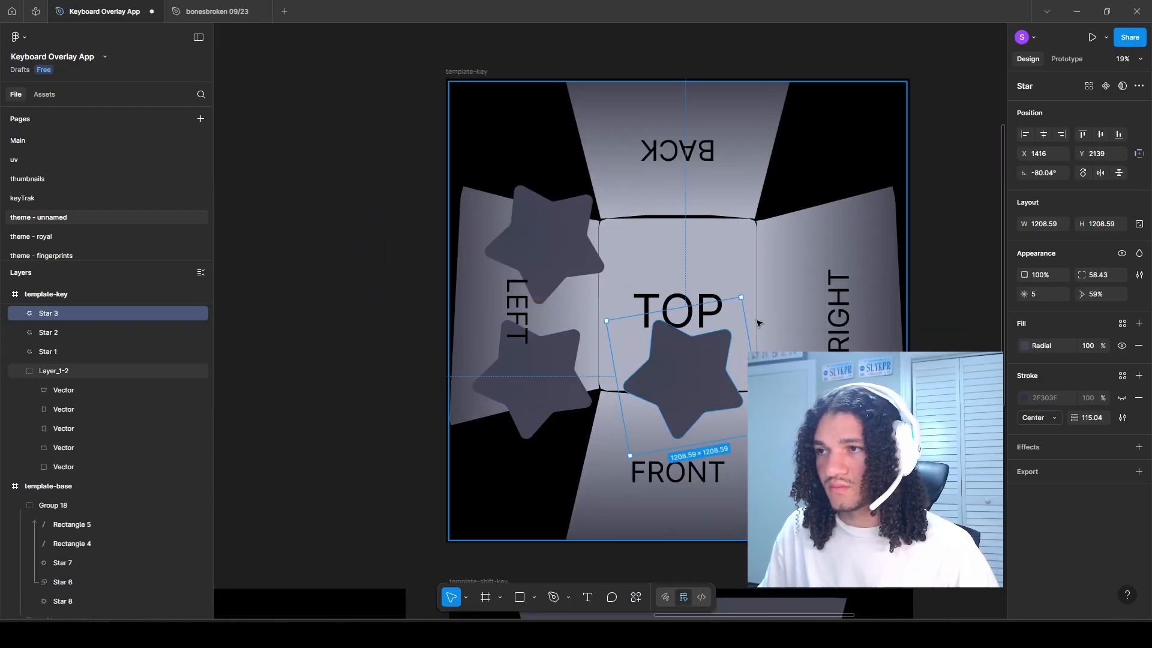
pyautogui.moveTo(770, 438); pyautogui.dragTo(733, 460)
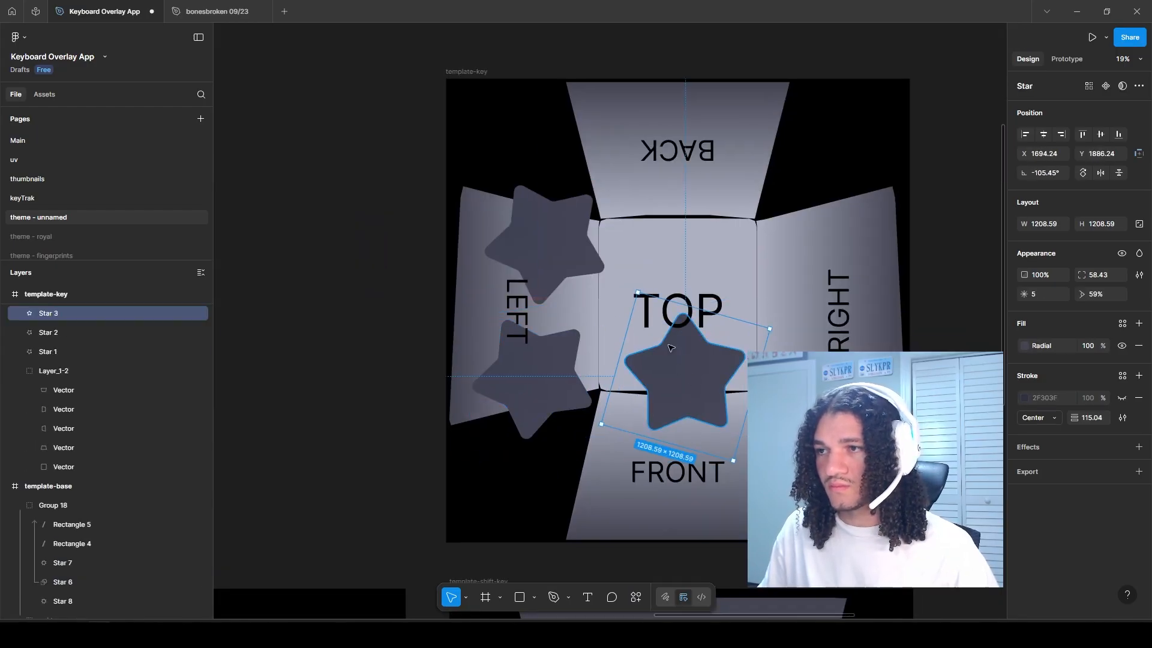
pyautogui.moveTo(686, 382); pyautogui.dragTo(680, 373)
pyautogui.click(533, 380)
pyautogui.press('Delete')
# Step: Scale the LEFT face's star proportionally to about 1708 × 1708, rotated -80.04°, and position it overhanging the frame's outer edge
pyautogui.scroll(2, 567, 263)
pyautogui.moveTo(567, 263); pyautogui.dragTo(485, 368)
pyautogui.moveTo(544, 324); pyautogui.dragTo(608, 308)
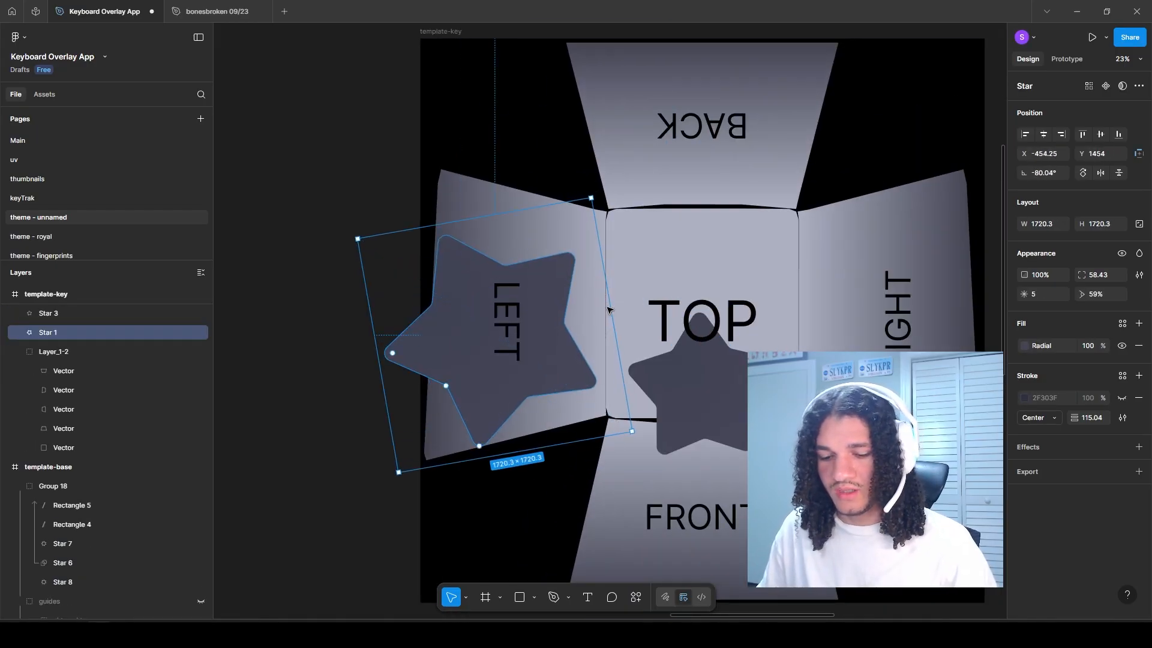
pyautogui.hotkey('ctrl', 'z')
pyautogui.press('k')
pyautogui.moveTo(543, 330); pyautogui.dragTo(607, 305)
pyautogui.moveTo(512, 329); pyautogui.dragTo(481, 299)
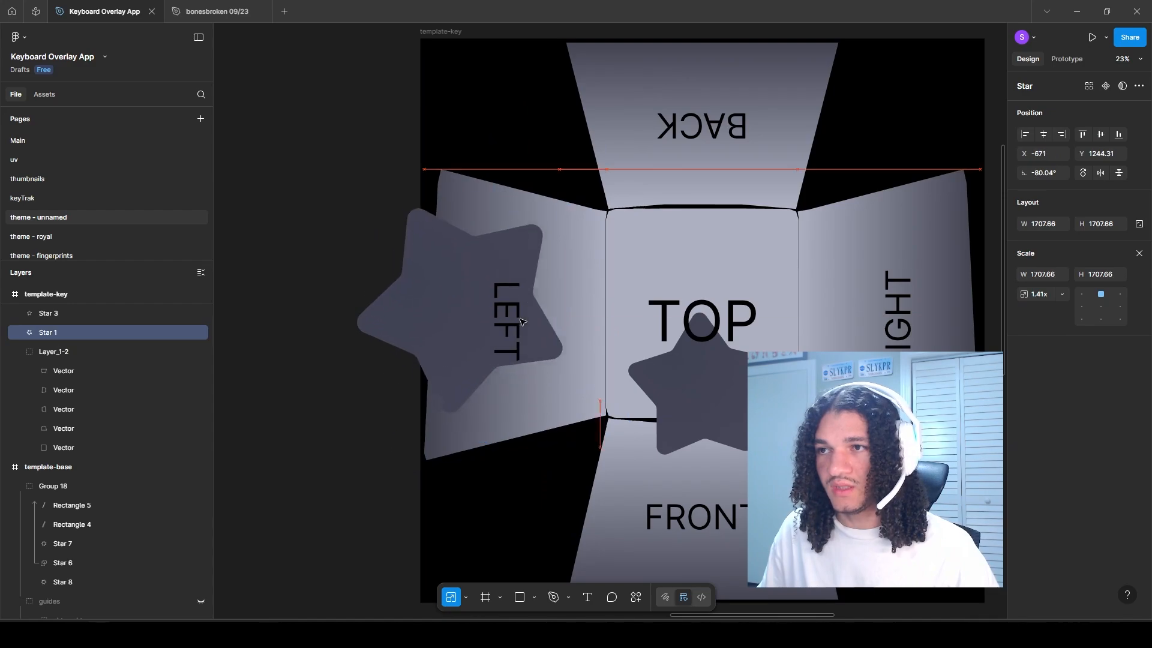
pyautogui.moveTo(481, 298); pyautogui.dragTo(496, 307)
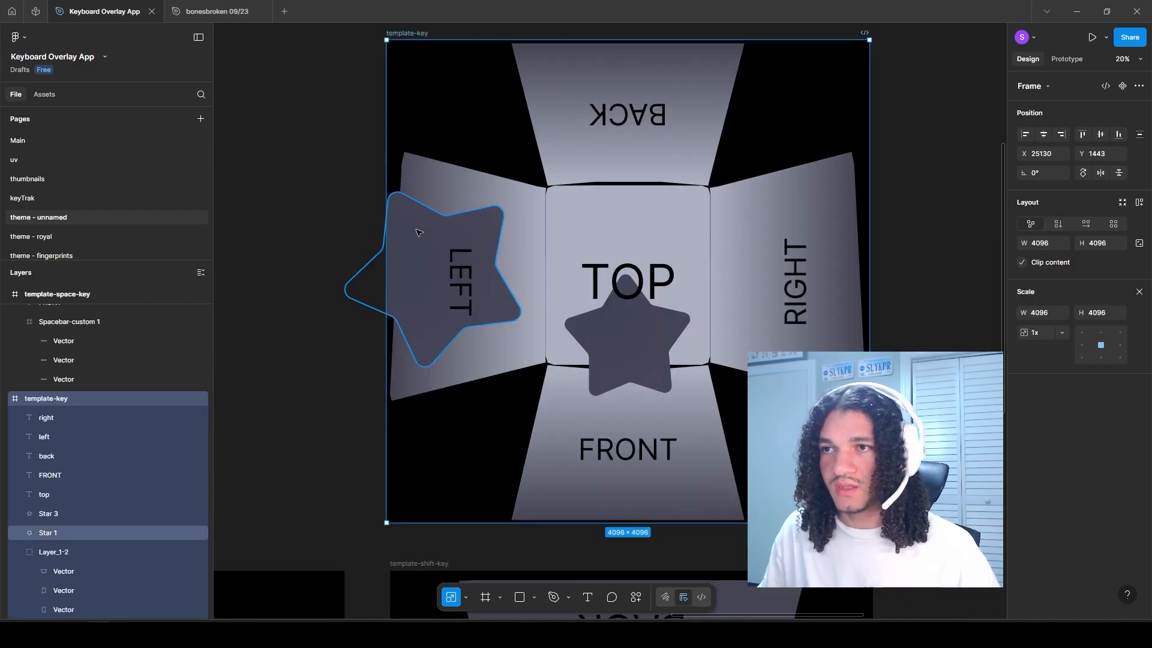
# Step: Copy the large star onto the BACK, RIGHT and FRONT faces and delete the smaller star overlapping TOP and FRONT
pyautogui.click(425, 246)
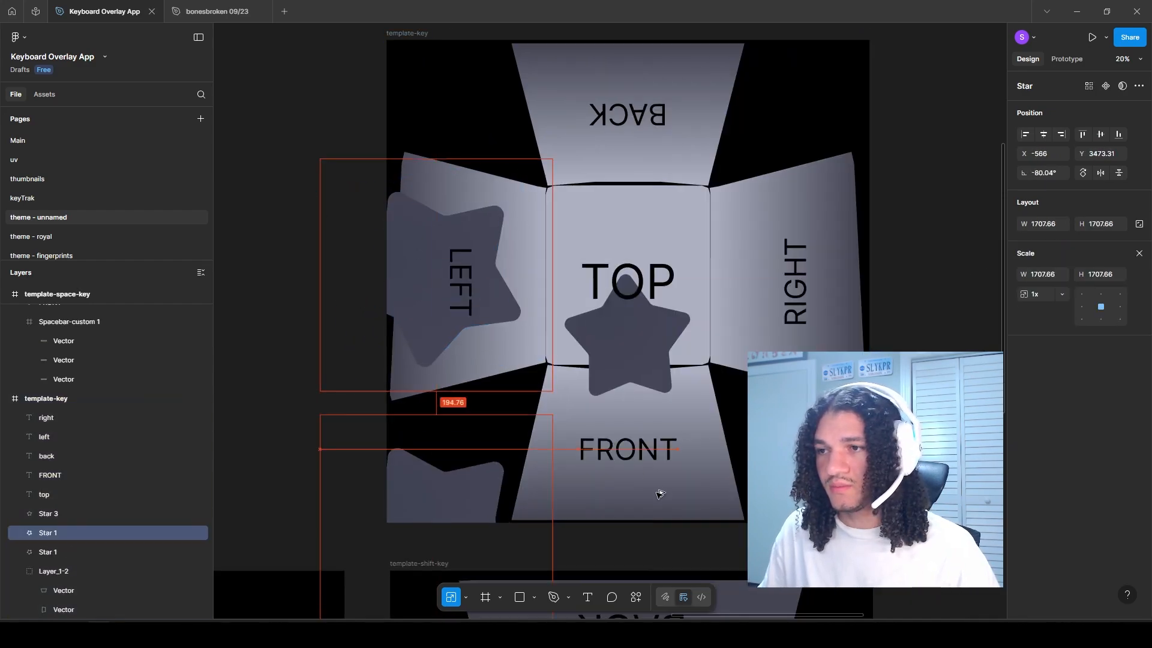
pyautogui.click(627, 336)
pyautogui.scroll(5, 624, 288)
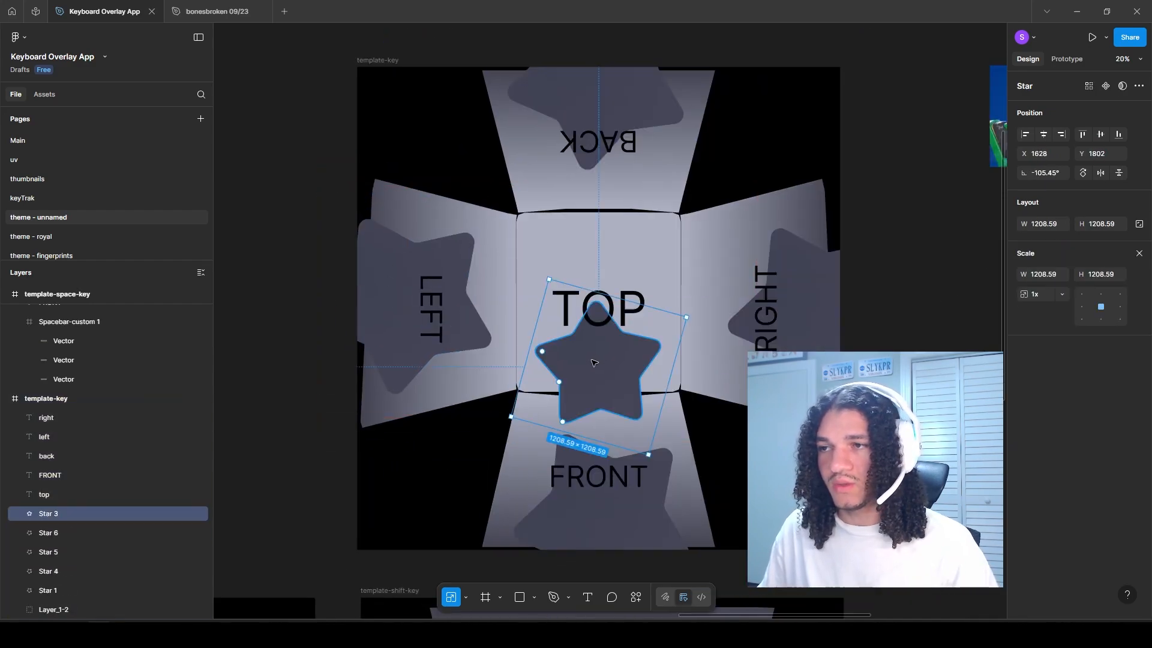
pyautogui.press('Delete')
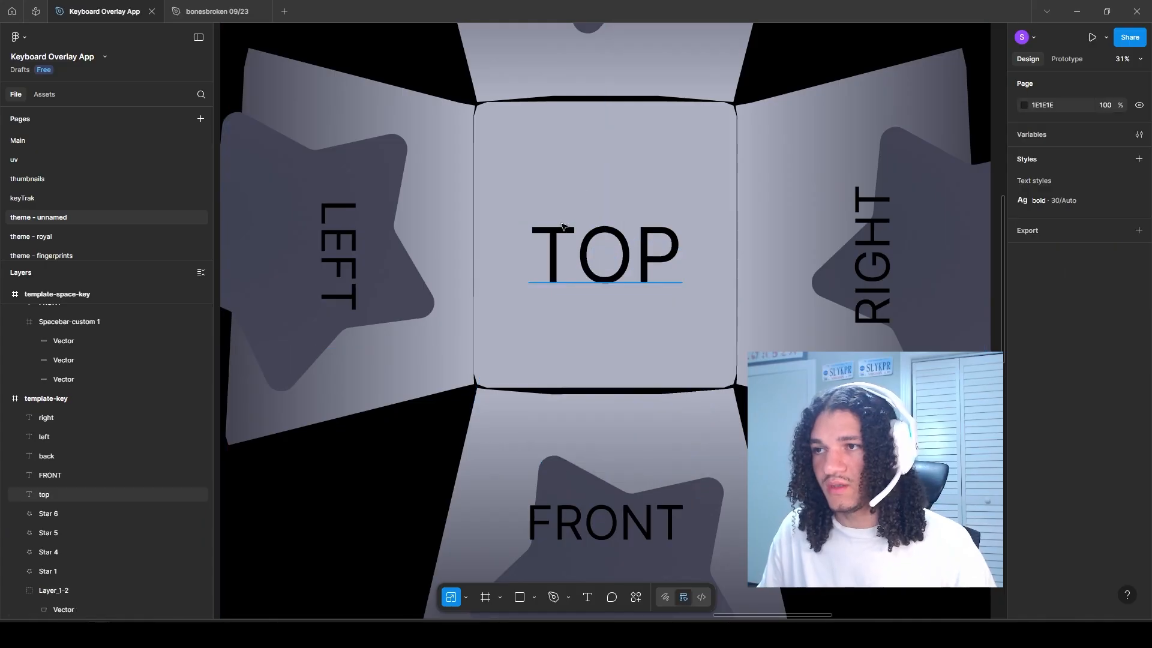
# Step: Group the right, left, back, FRONT and top text labels of template-key and hide the group
pyautogui.click(609, 250)
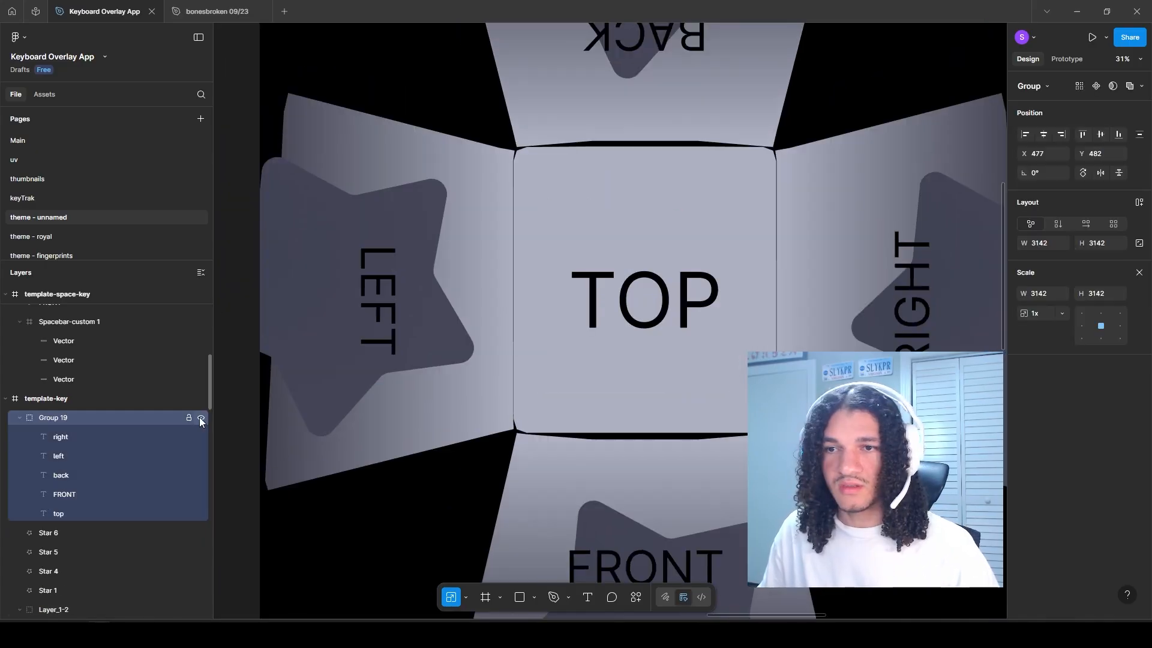
pyautogui.click(201, 418)
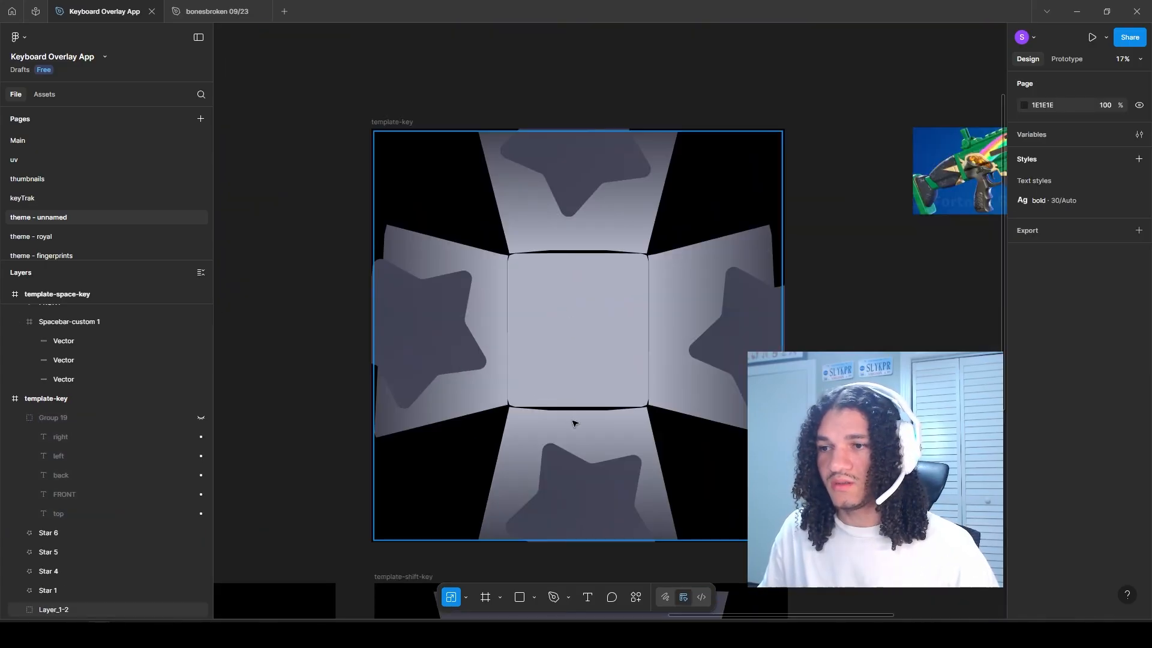
pyautogui.moveTo(546, 405); pyautogui.dragTo(527, 352)
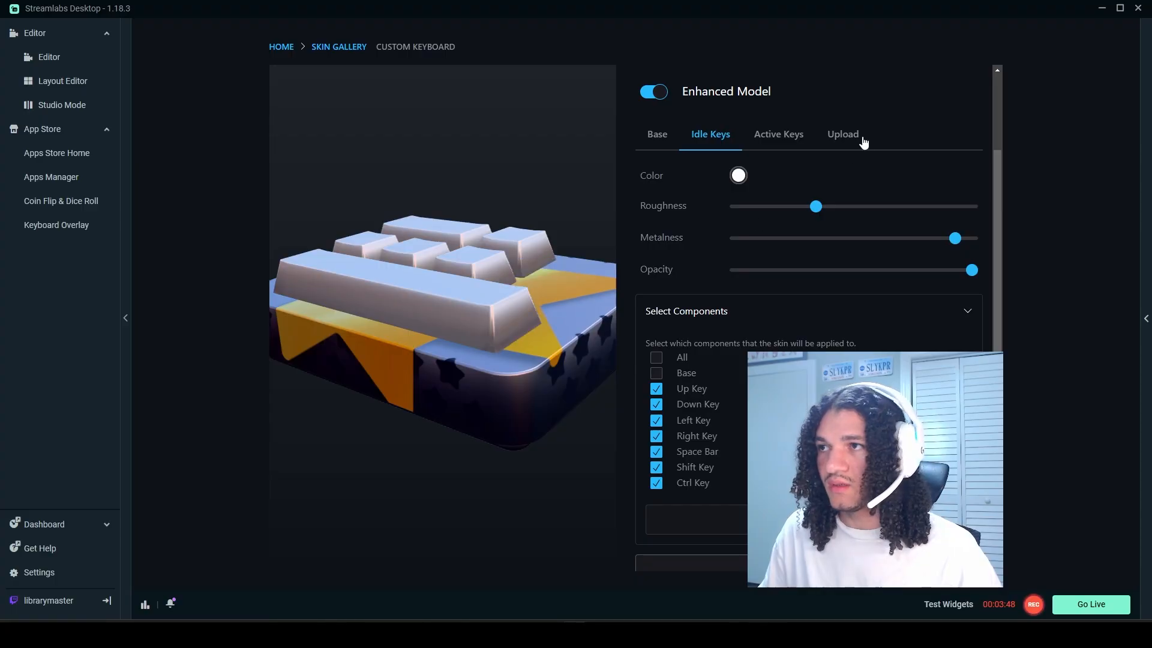
# Step: Upload the star key texture as the image for Up Key (Idle) on the Custom Keyboard page in Streamlabs Desktop
pyautogui.click(861, 140)
pyautogui.click(746, 231)
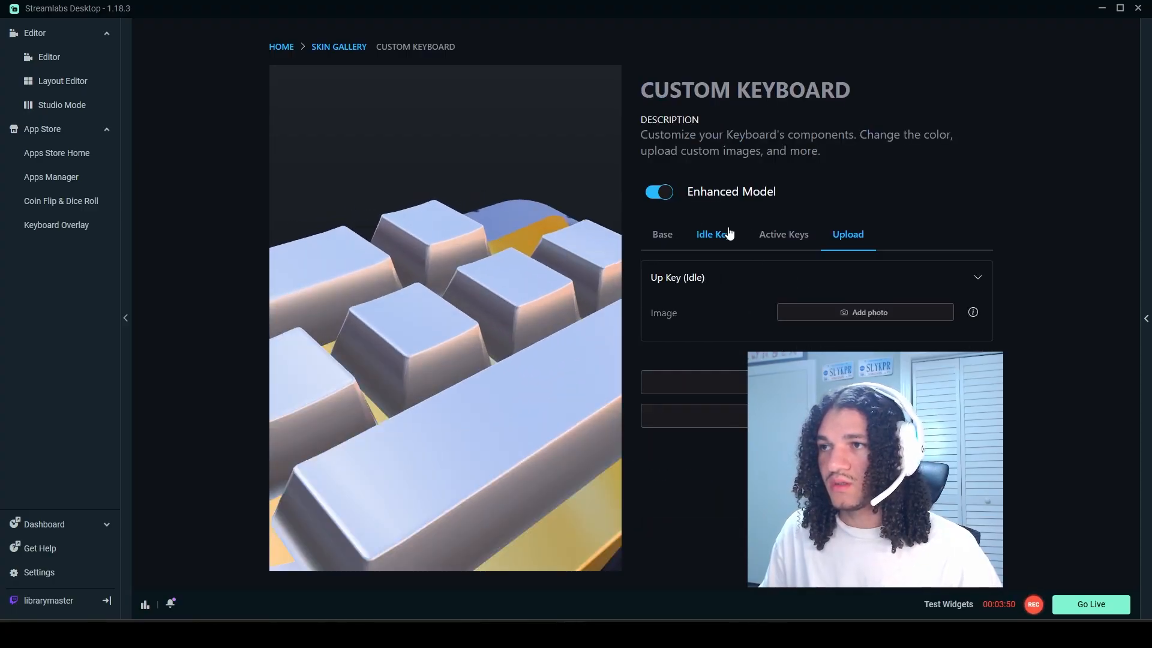
pyautogui.click(830, 313)
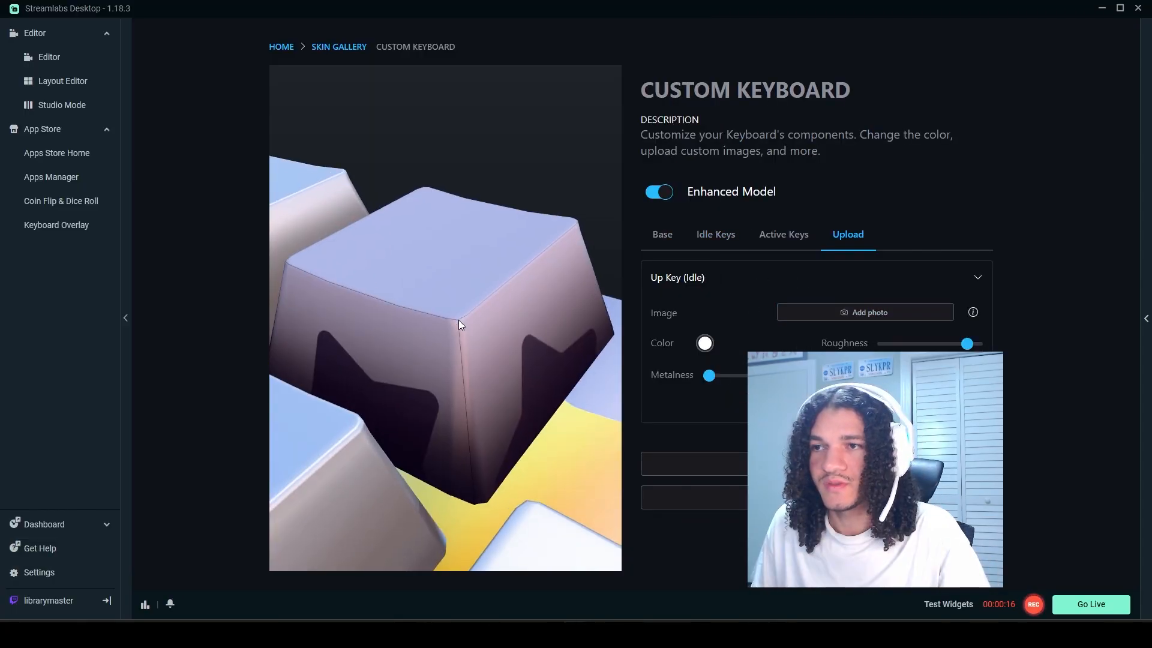
# Step: Examine the textured Up key's corner edges and side stars in the 3D keyboard preview
pyautogui.scroll(12, 459, 321)
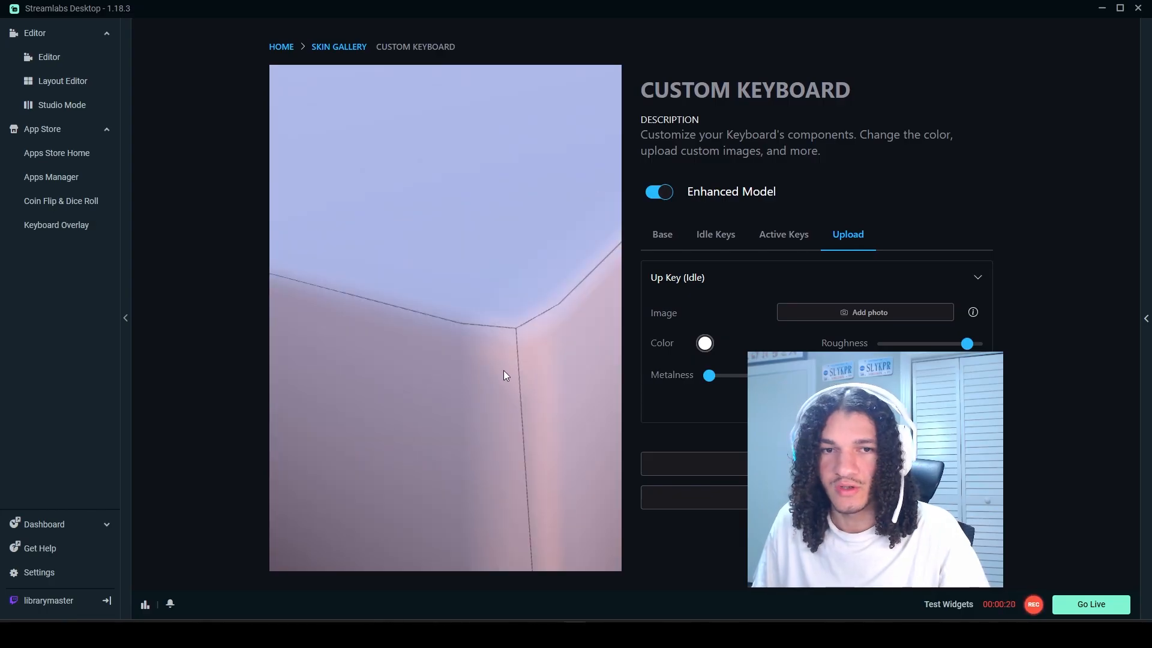
pyautogui.scroll(-10, 473, 333)
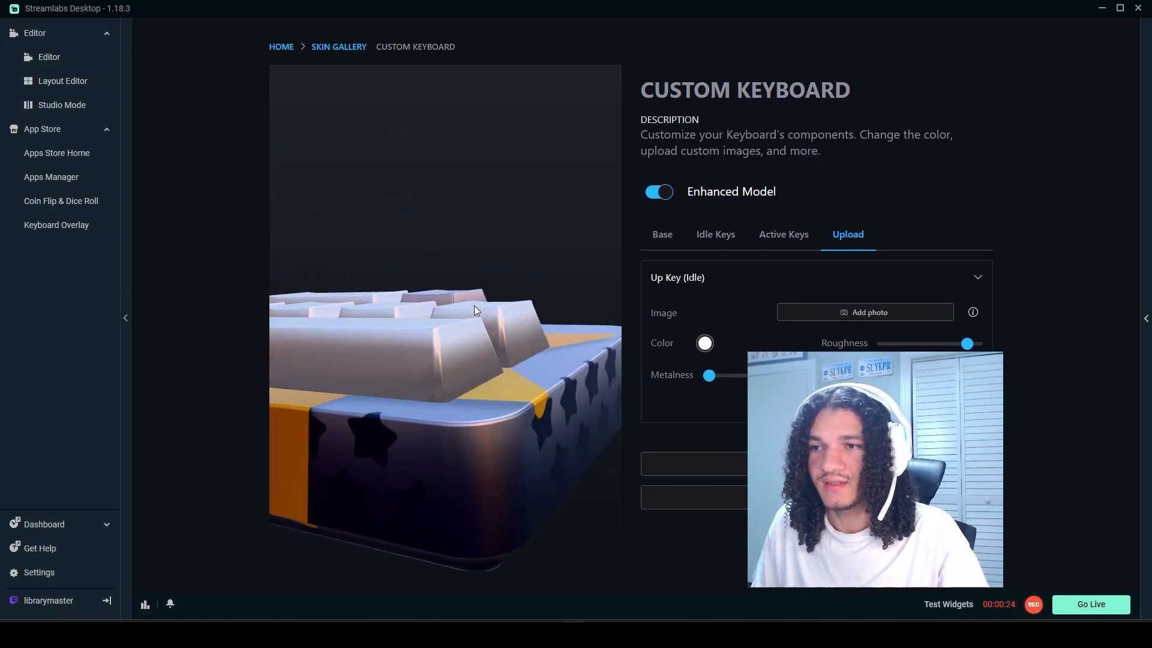
pyautogui.moveTo(474, 305); pyautogui.dragTo(436, 336)
pyautogui.scroll(3, 455, 333)
pyautogui.scroll(-6, 474, 304)
pyautogui.scroll(5, 494, 300)
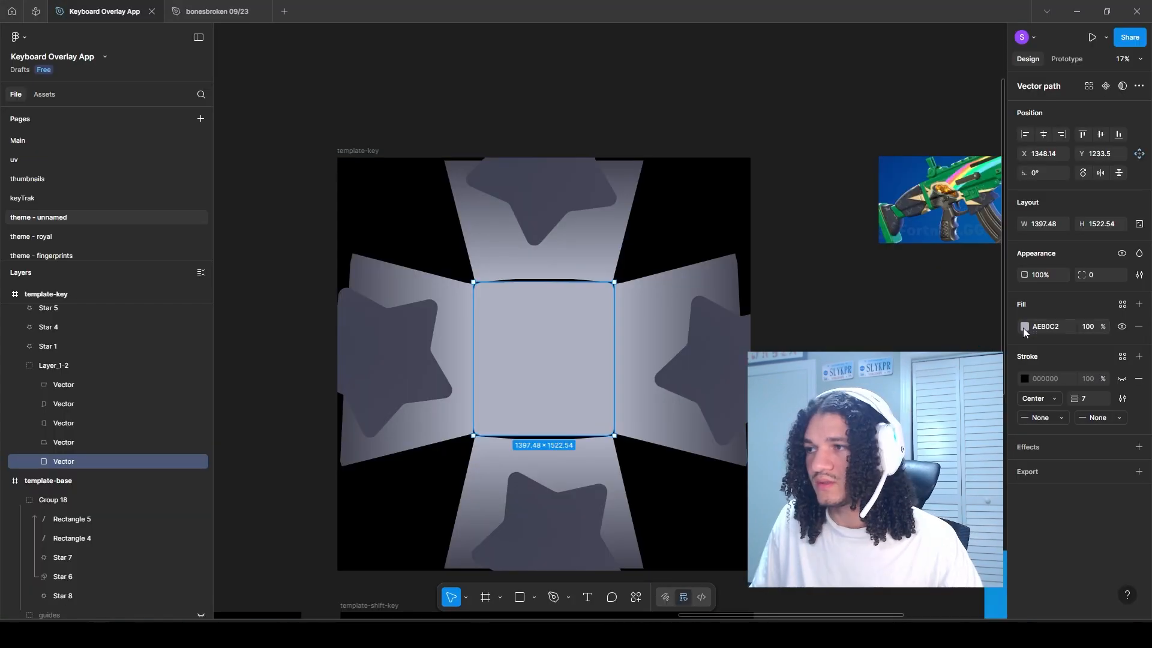
# Step: Set template-key's TOP face fill to 878998 and darken the light ends of the four side faces' gradients to match
pyautogui.click(1024, 326)
pyautogui.moveTo(885, 370); pyautogui.dragTo(886, 391)
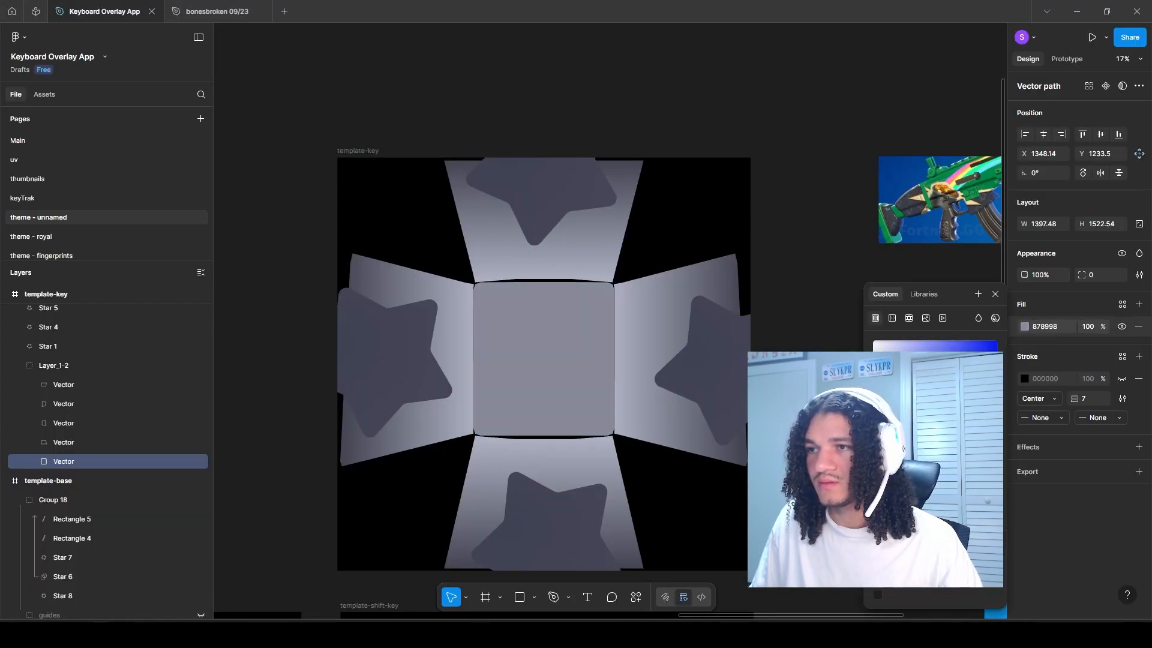
pyautogui.click(658, 322)
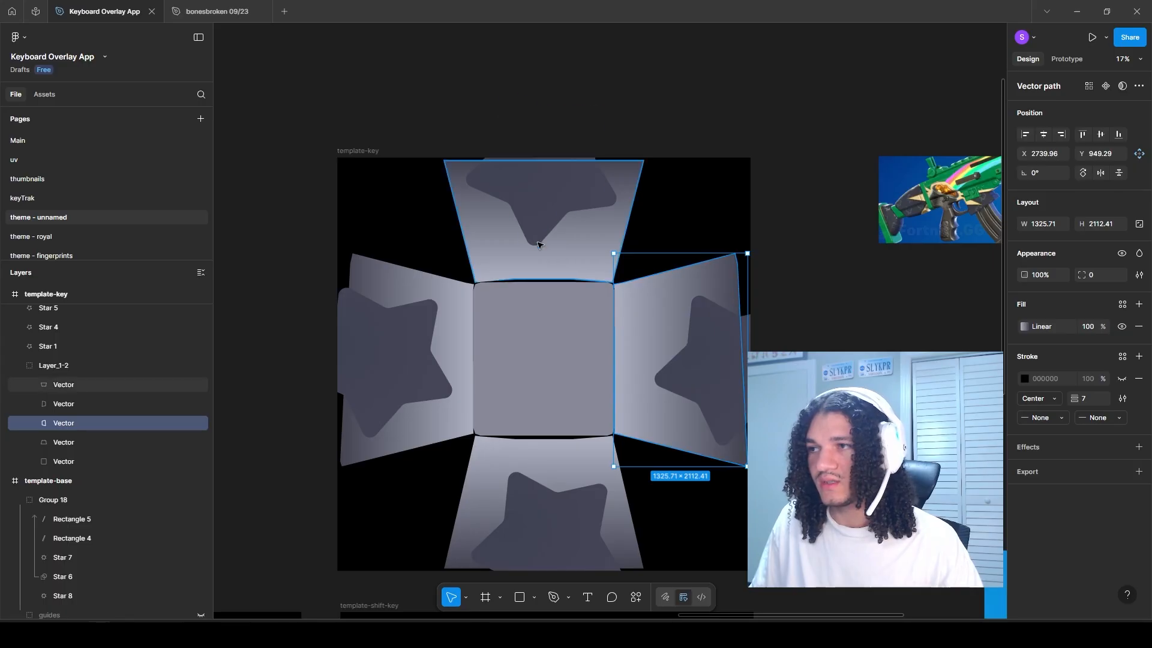
pyautogui.keyDown('shift'); pyautogui.click(532, 250); pyautogui.keyUp('shift')
pyautogui.press('Escape')
pyautogui.keyDown('ctrl'); pyautogui.click(650, 303); pyautogui.keyUp('ctrl')
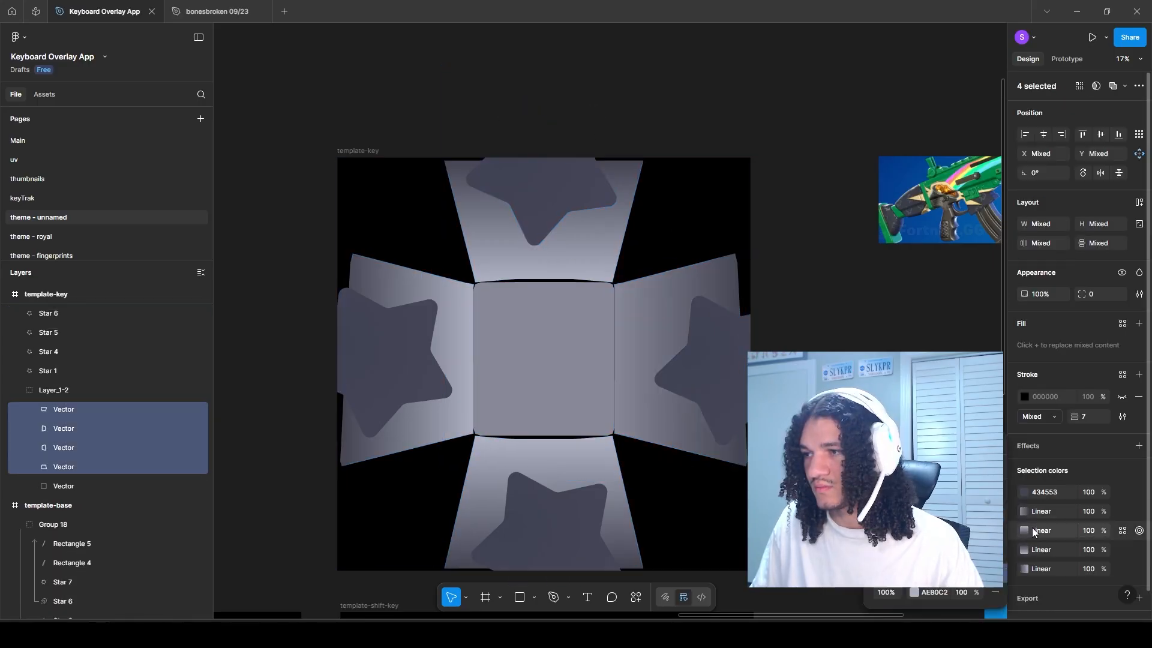
pyautogui.click(1026, 530)
pyautogui.click(1025, 549)
pyautogui.click(1024, 569)
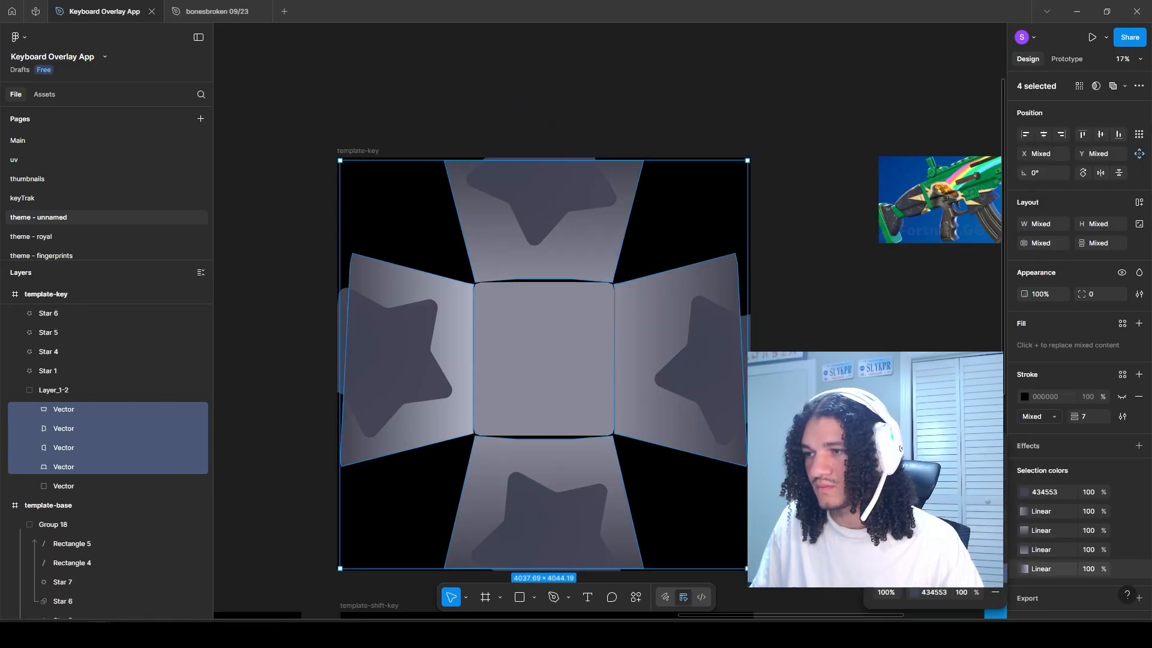
pyautogui.hotkey('shift', '2')
# Step: Scale the LEFT face's star down to about 1011 × 1011 and place it overhanging the upper part of the outer edge
pyautogui.click(48, 371)
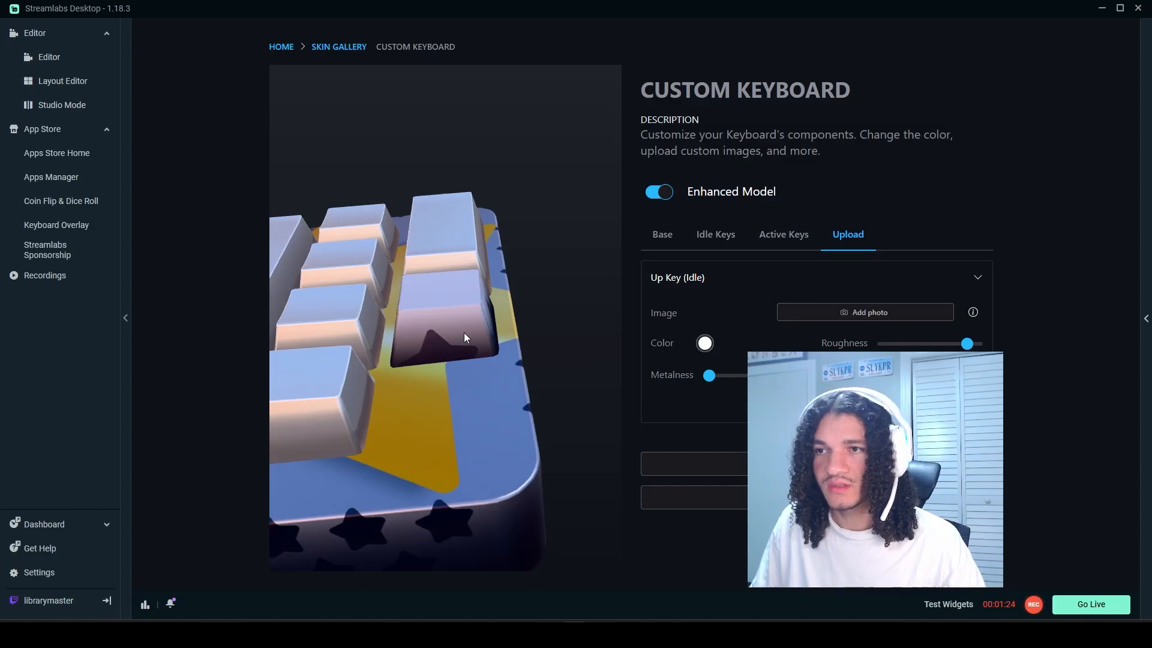
pyautogui.moveTo(463, 332); pyautogui.dragTo(503, 401)
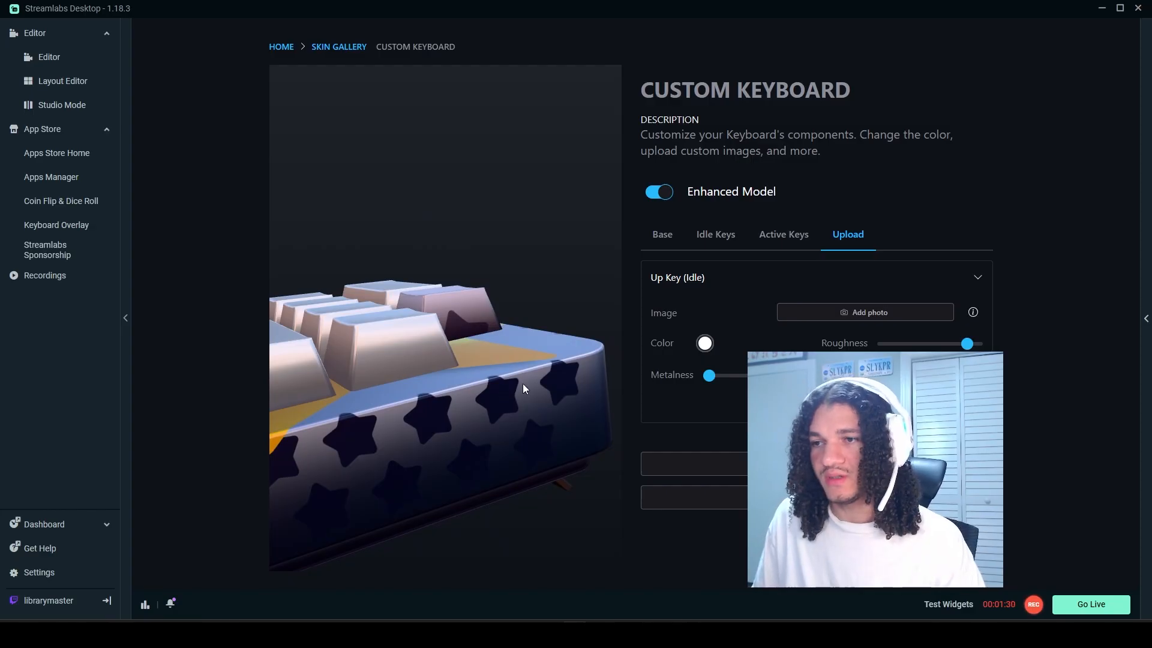
pyautogui.moveTo(523, 384); pyautogui.dragTo(489, 412)
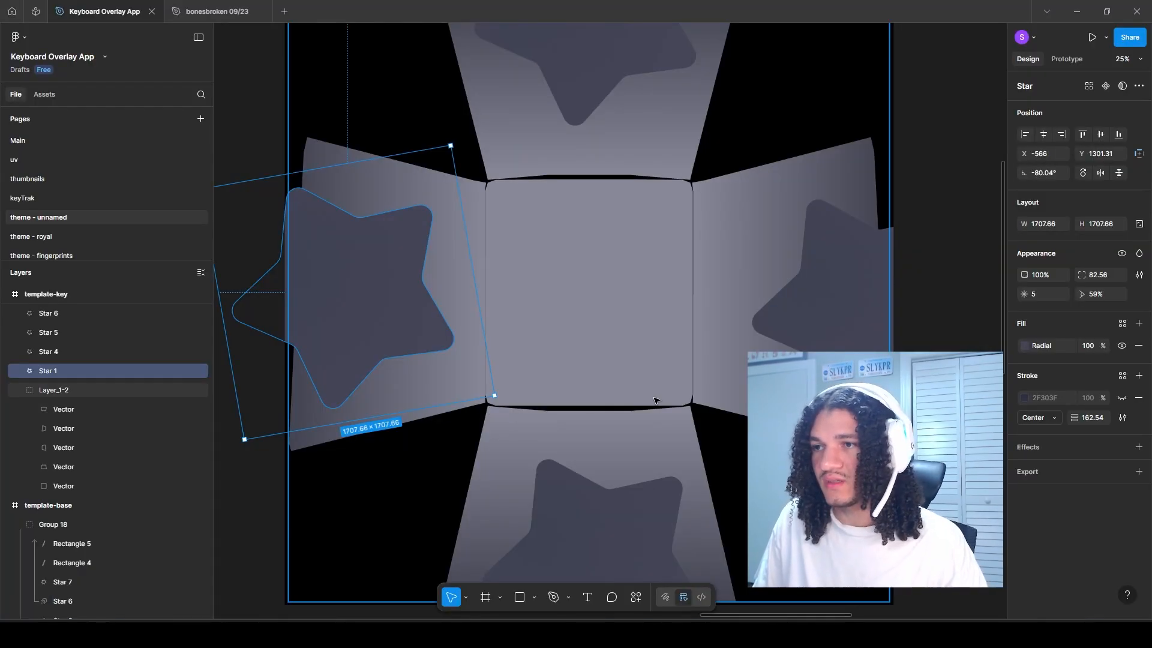
pyautogui.moveTo(432, 216); pyautogui.dragTo(333, 221)
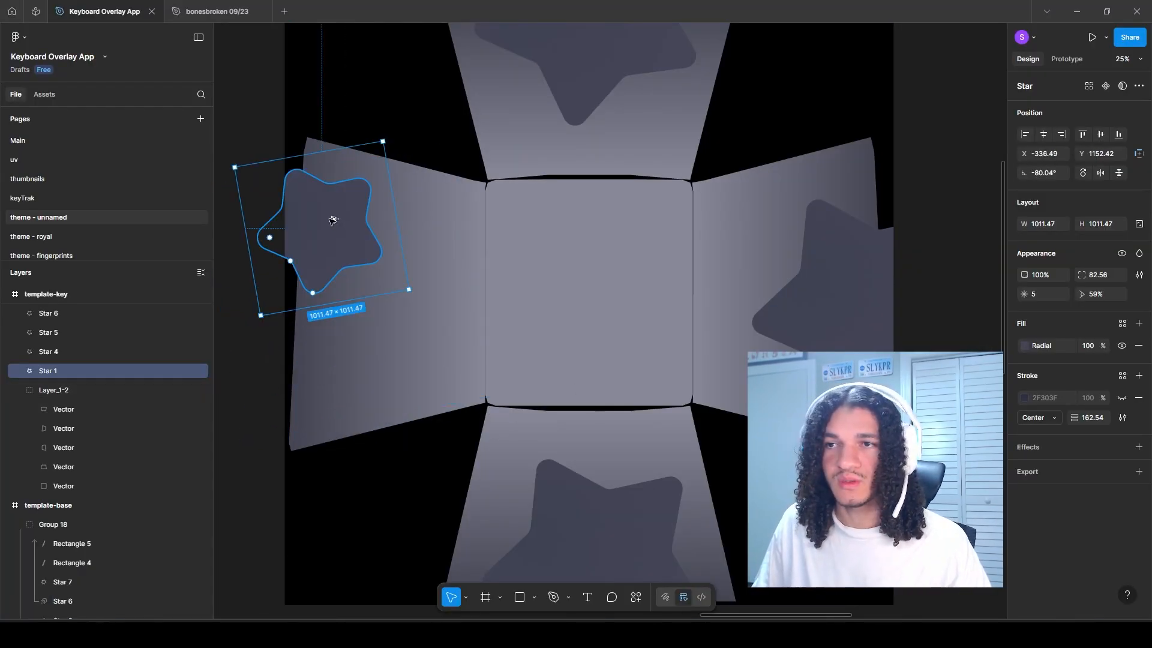
# Step: Duplicate the LEFT face's star lower on the same face, rotated to about -106.34° with 45% opacity
pyautogui.moveTo(369, 345); pyautogui.dragTo(402, 345)
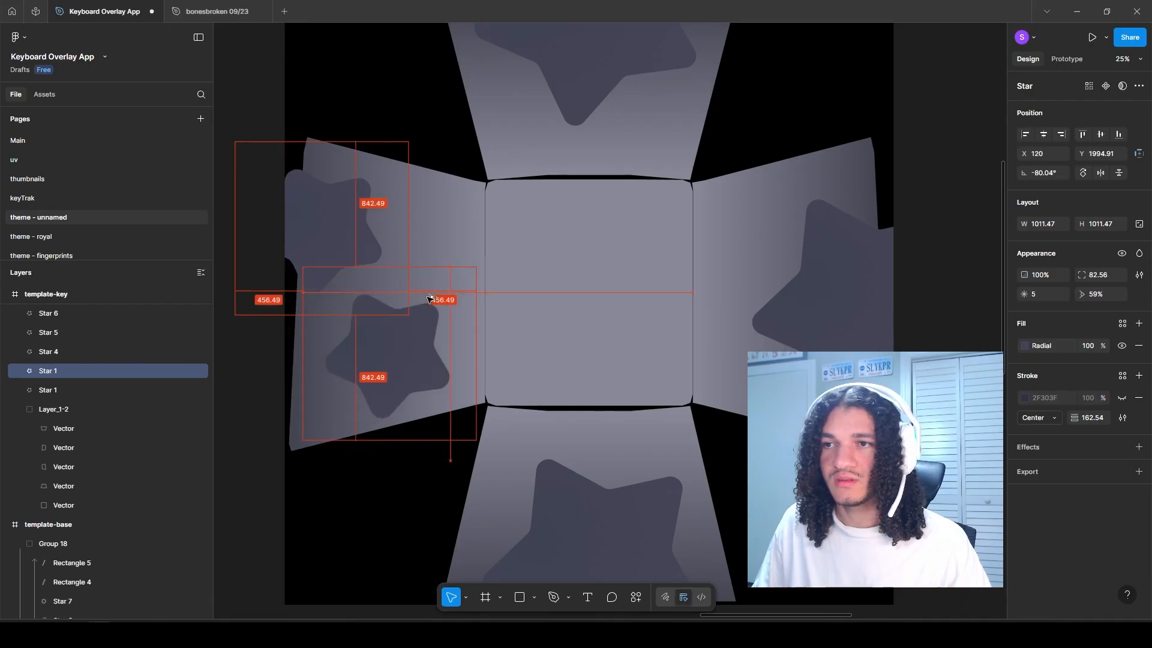
pyautogui.moveTo(470, 275); pyautogui.dragTo(498, 317)
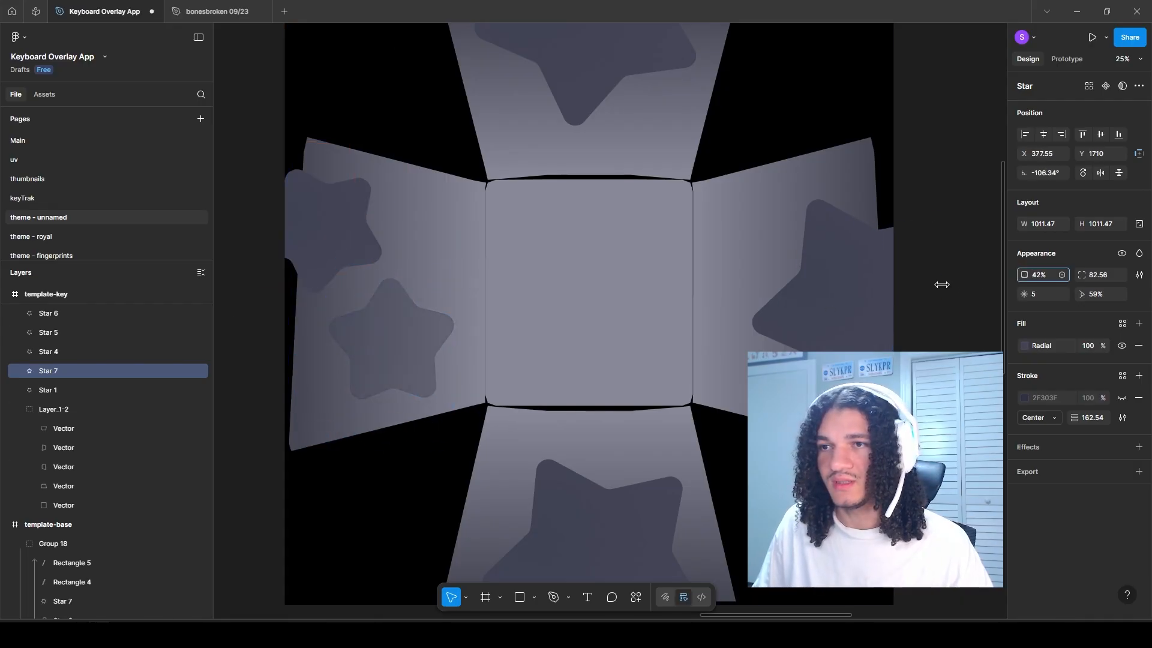
pyautogui.moveTo(602, 267); pyautogui.dragTo(547, 108)
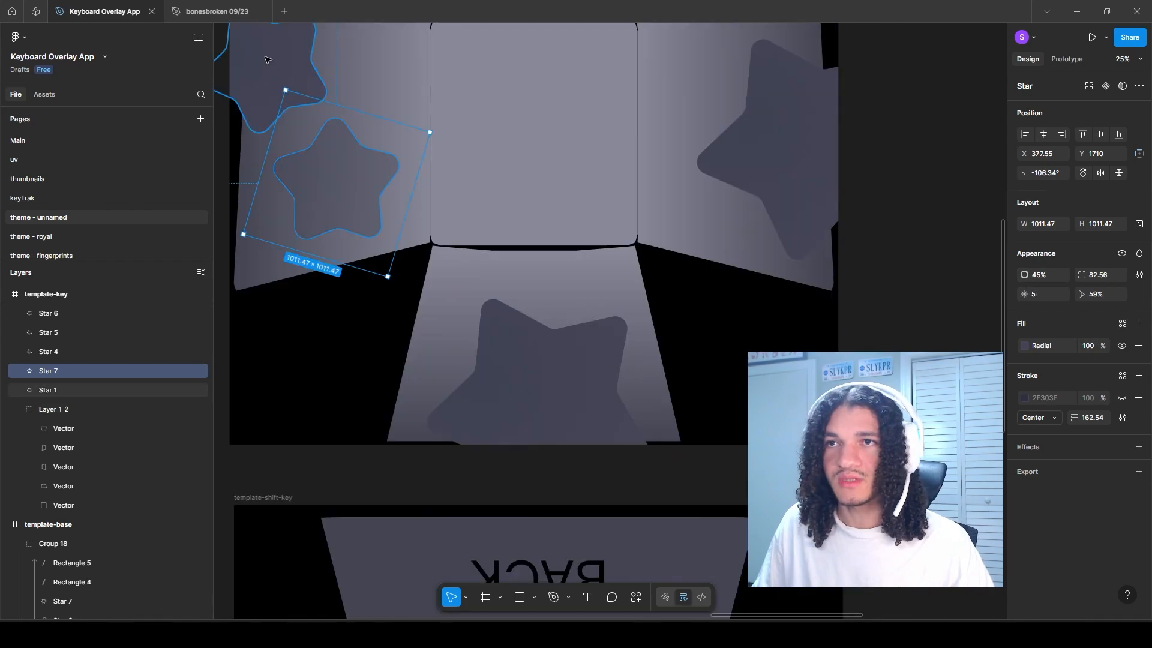
# Step: Replace the large stars on the FRONT and RIGHT faces with copies of the star pair, flipping the RIGHT pair horizontally
pyautogui.keyDown('shift'); pyautogui.click(286, 90); pyautogui.keyUp('shift')
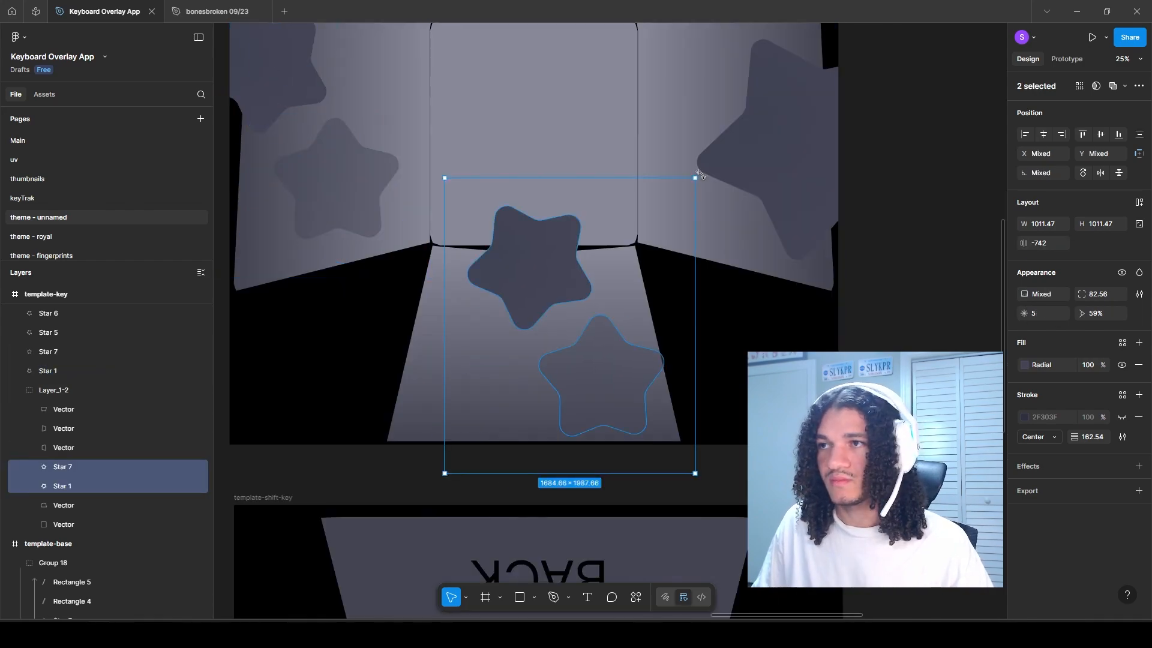
pyautogui.moveTo(701, 174); pyautogui.dragTo(576, 342)
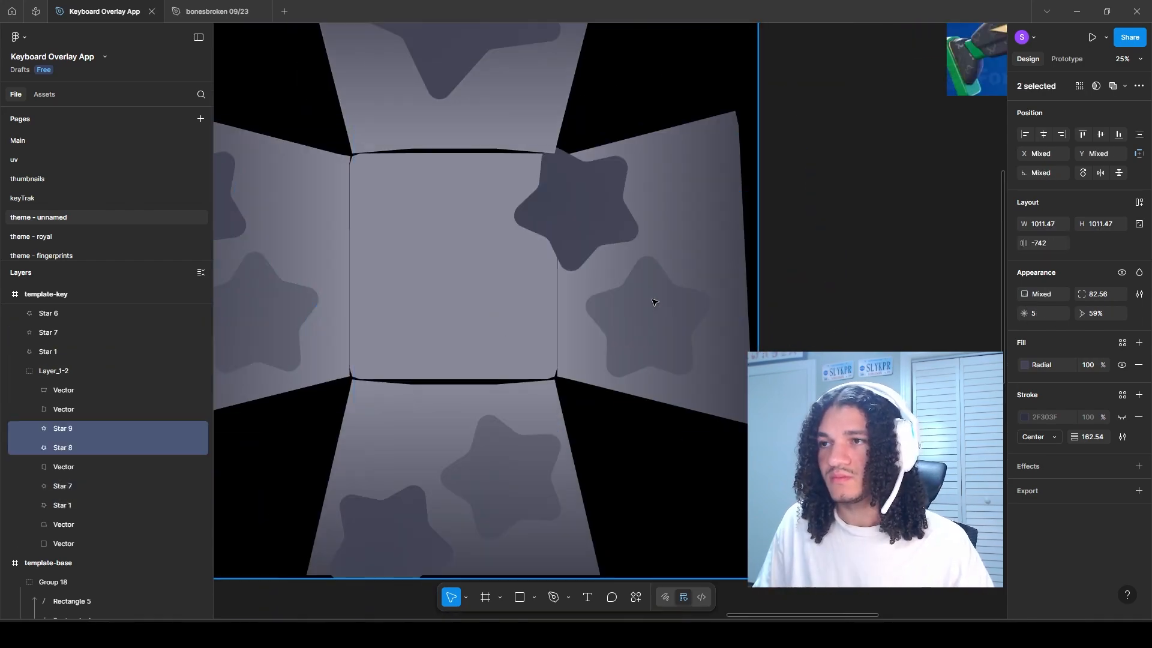
pyautogui.rightClick(650, 300)
pyautogui.click(696, 552)
pyautogui.hscroll(-3, 710, 210)
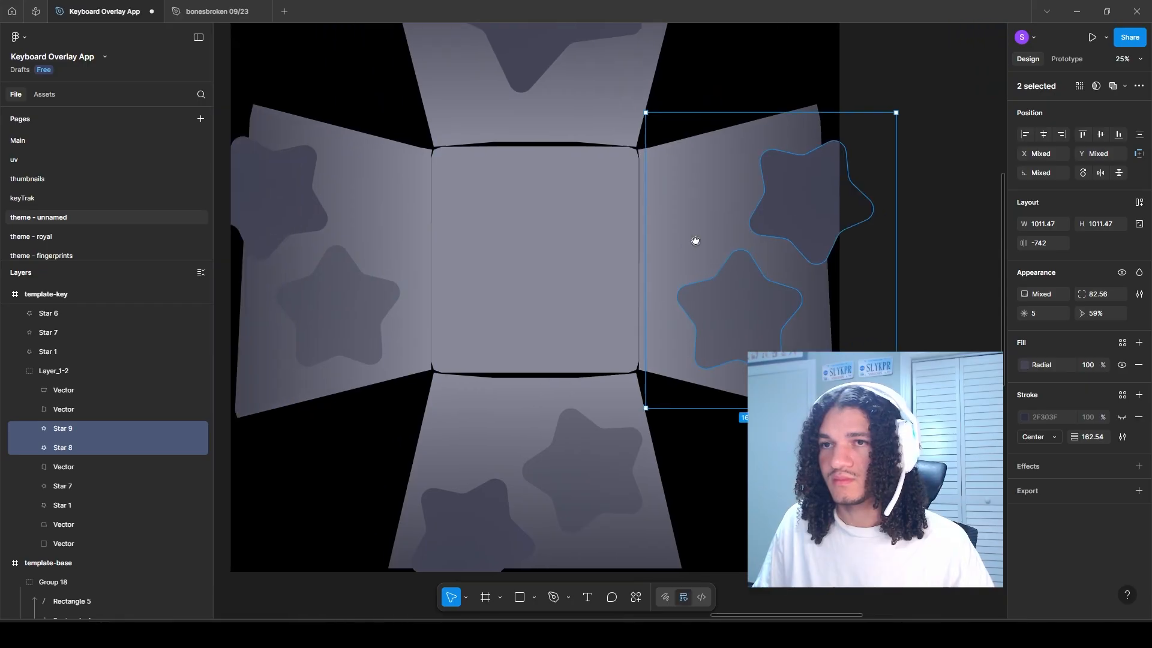
pyautogui.moveTo(699, 216); pyautogui.dragTo(744, 287)
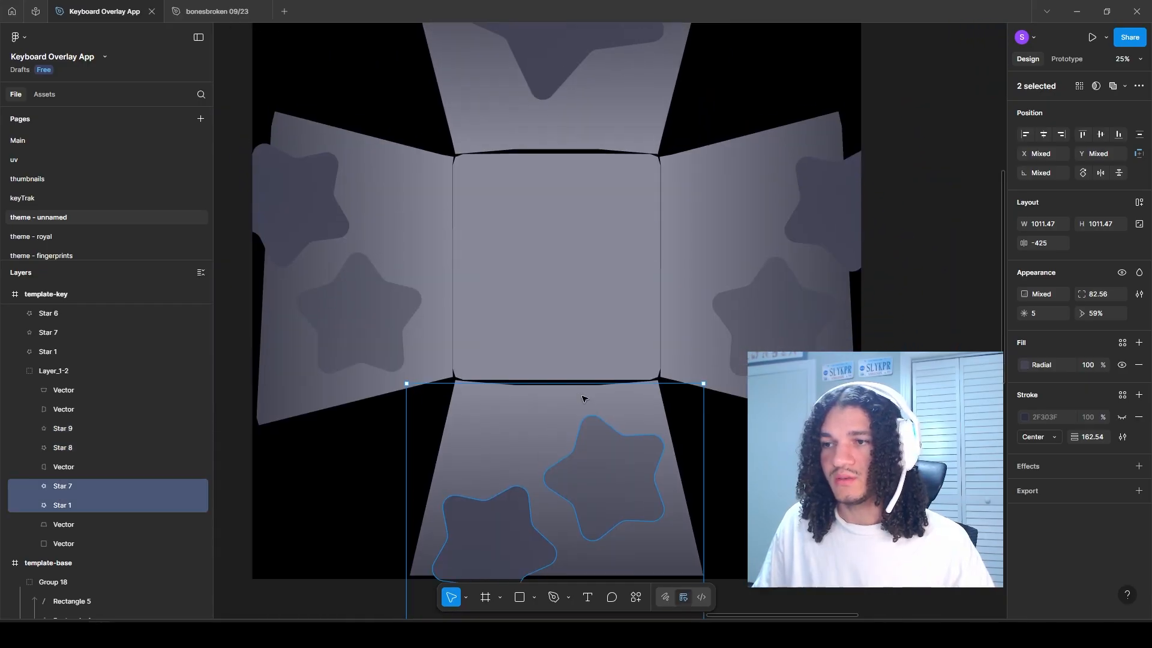
# Step: Replace the BACK face's large star with a flipped copy of the FRONT face's star pair
pyautogui.scroll(-2, 584, 397)
pyautogui.rightClick(592, 206)
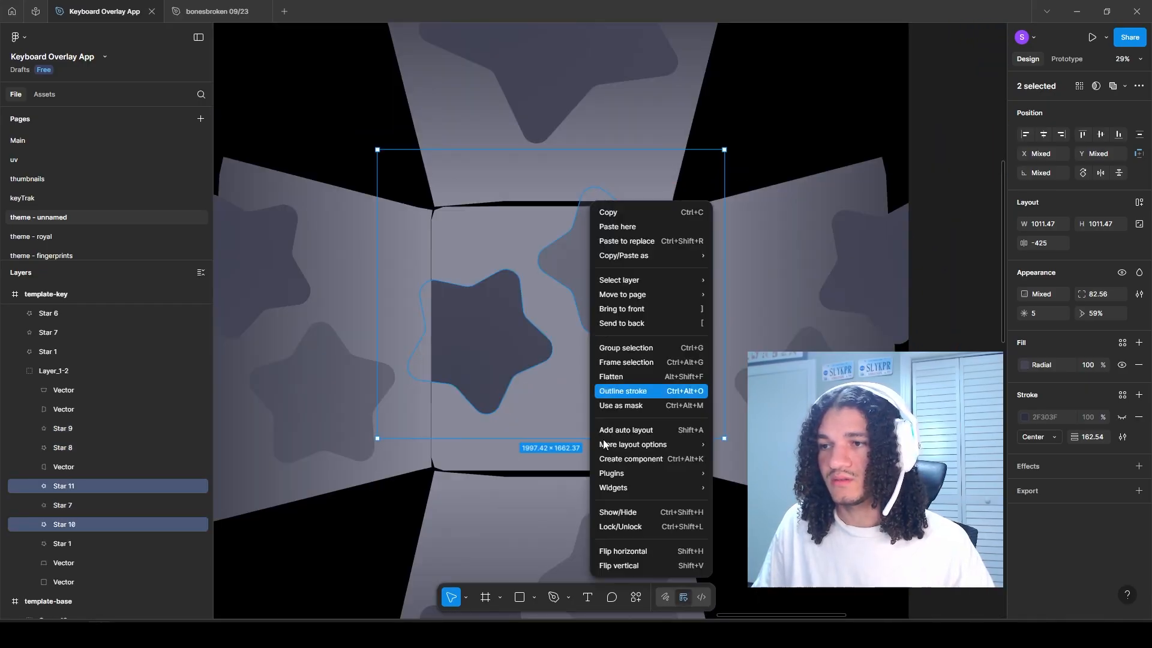
pyautogui.click(629, 558)
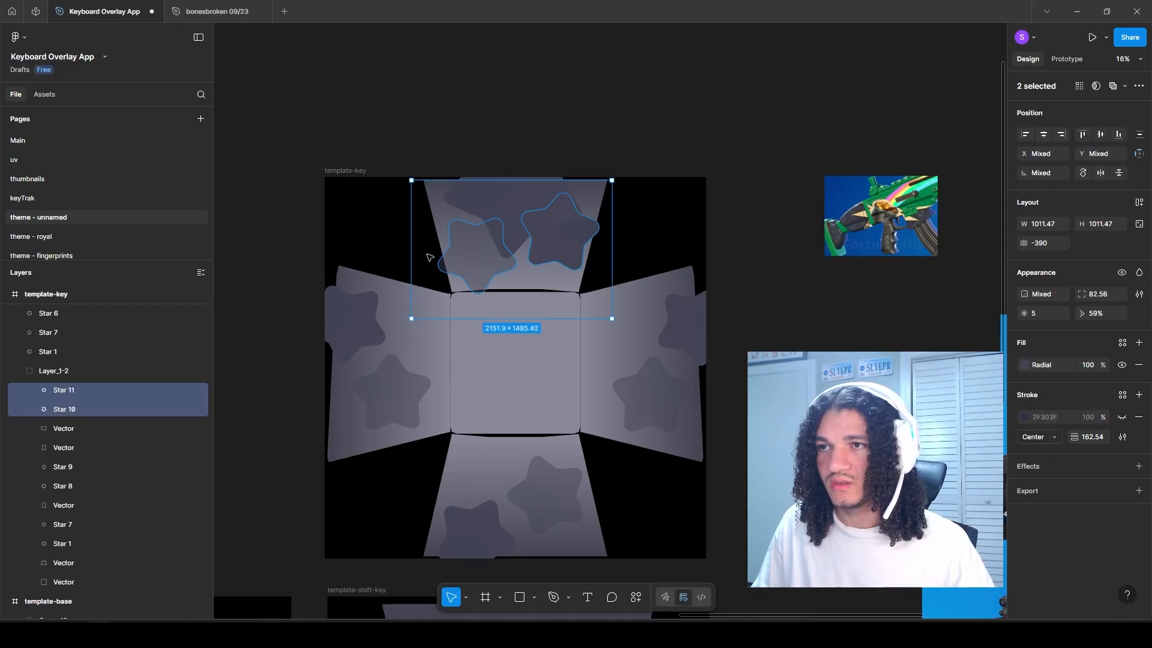
pyautogui.click(516, 192)
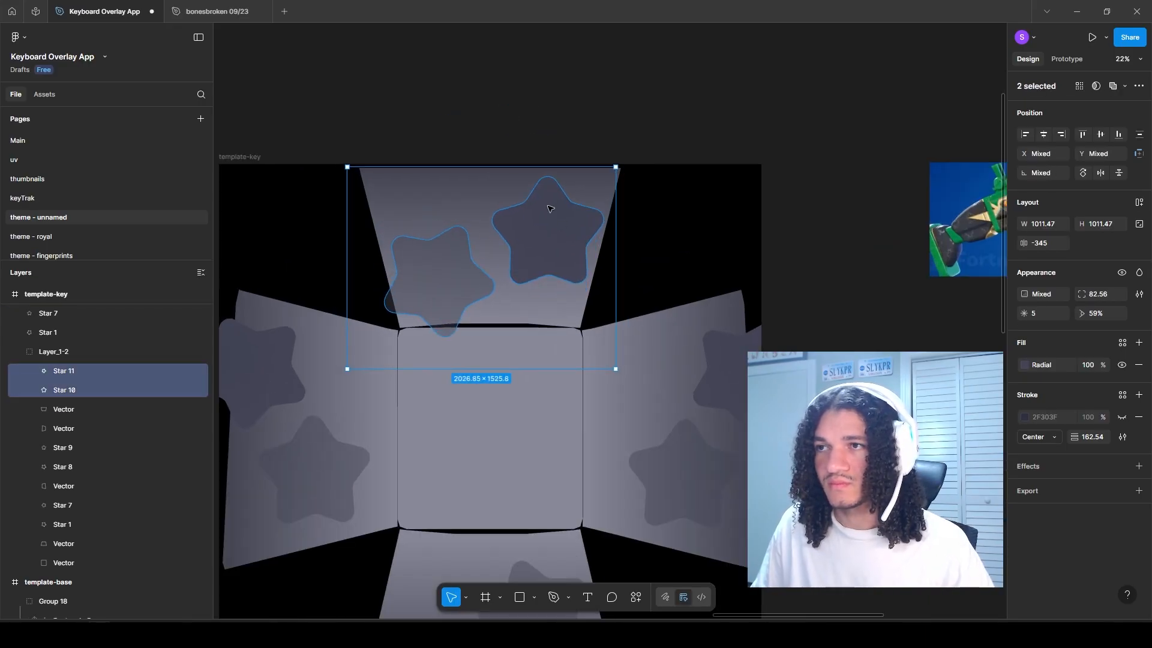
pyautogui.click(255, 160)
pyautogui.moveTo(421, 220); pyautogui.dragTo(460, 159)
pyautogui.scroll(-3, 1059, 404)
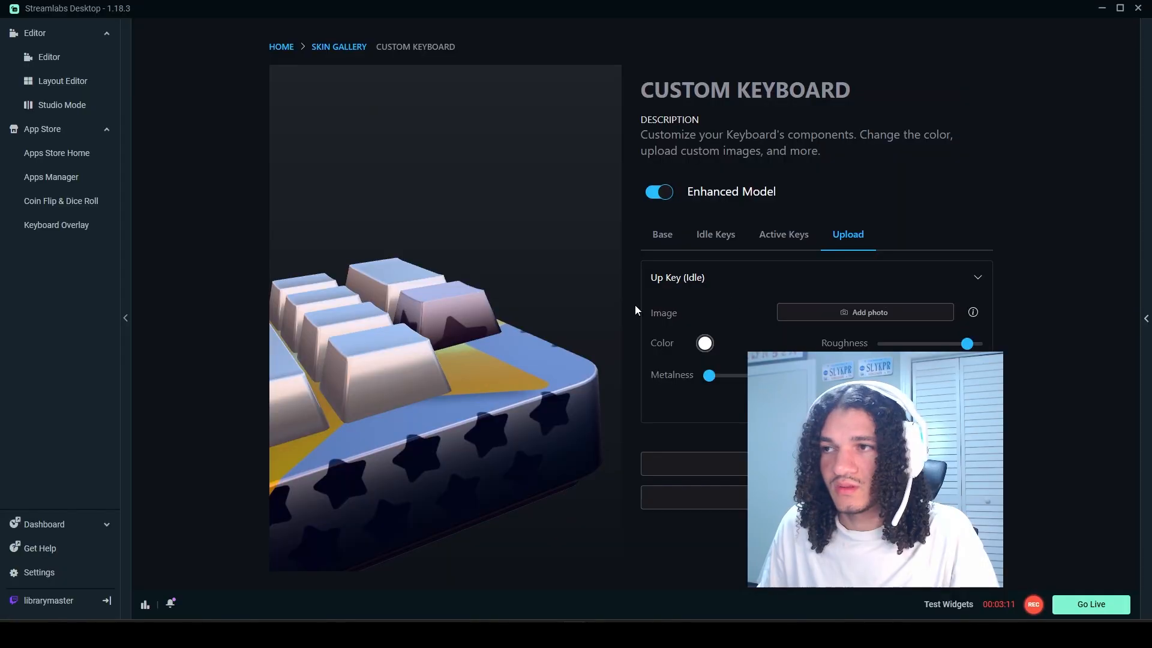
# Step: Upload the revised star texture as the Up Key (Idle) image in Streamlabs Desktop and inspect the key's edges in the preview
pyautogui.click(852, 315)
pyautogui.click(129, 114)
pyautogui.press('Return')
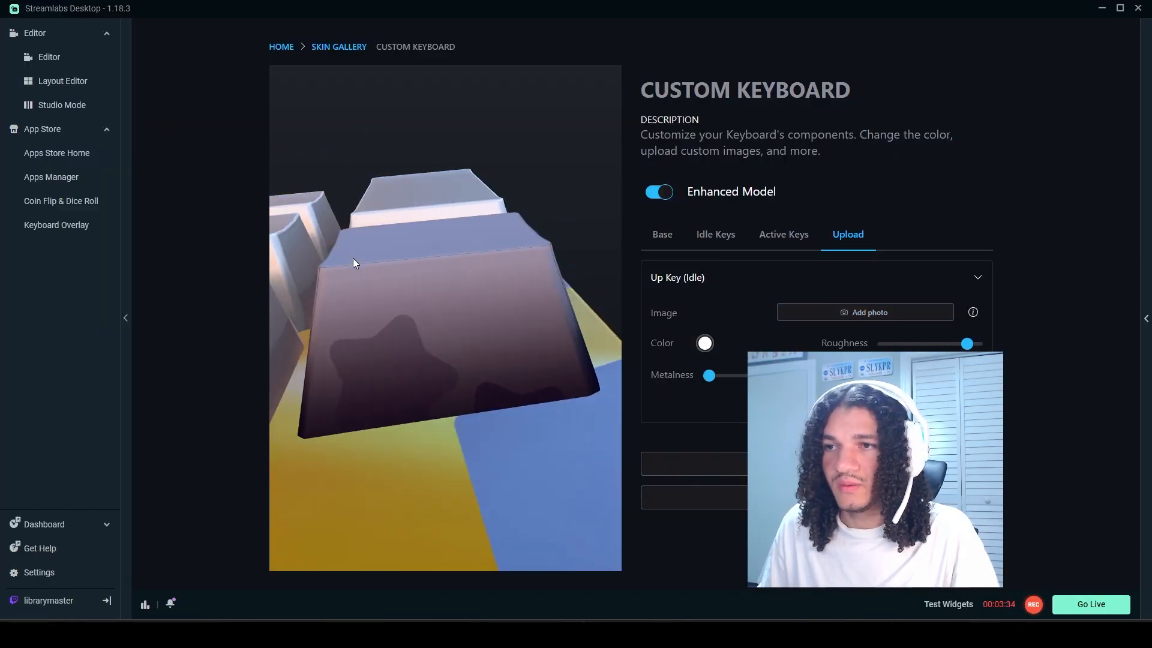
pyautogui.moveTo(353, 258); pyautogui.dragTo(387, 298)
pyautogui.scroll(5, 385, 279)
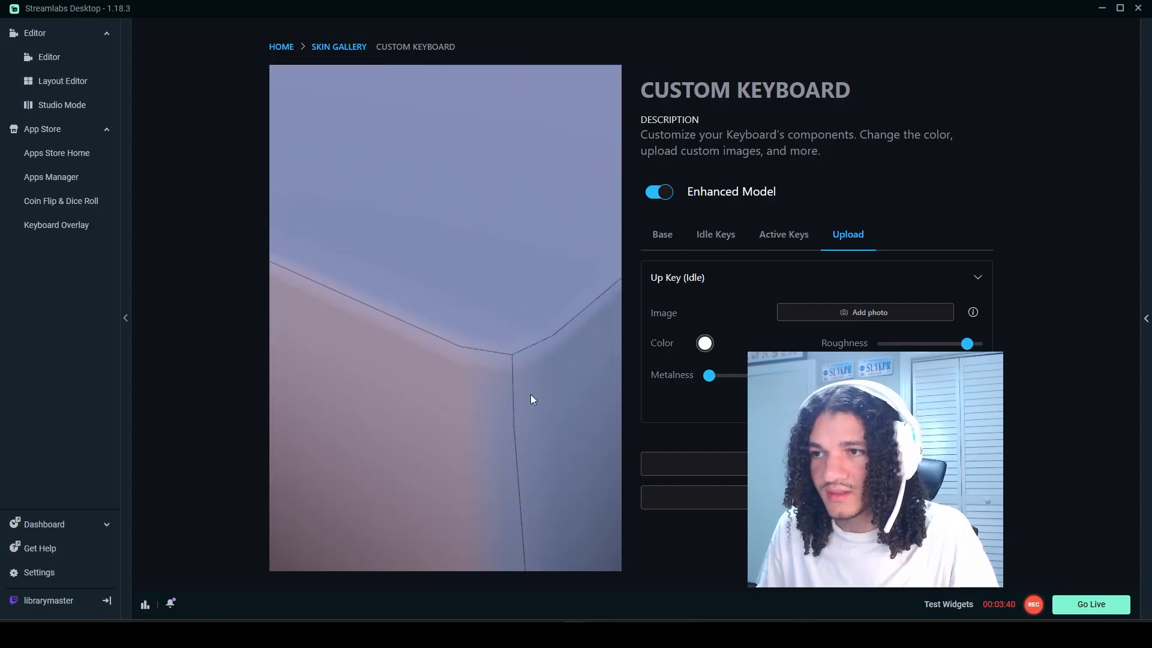
pyautogui.scroll(-5, 506, 406)
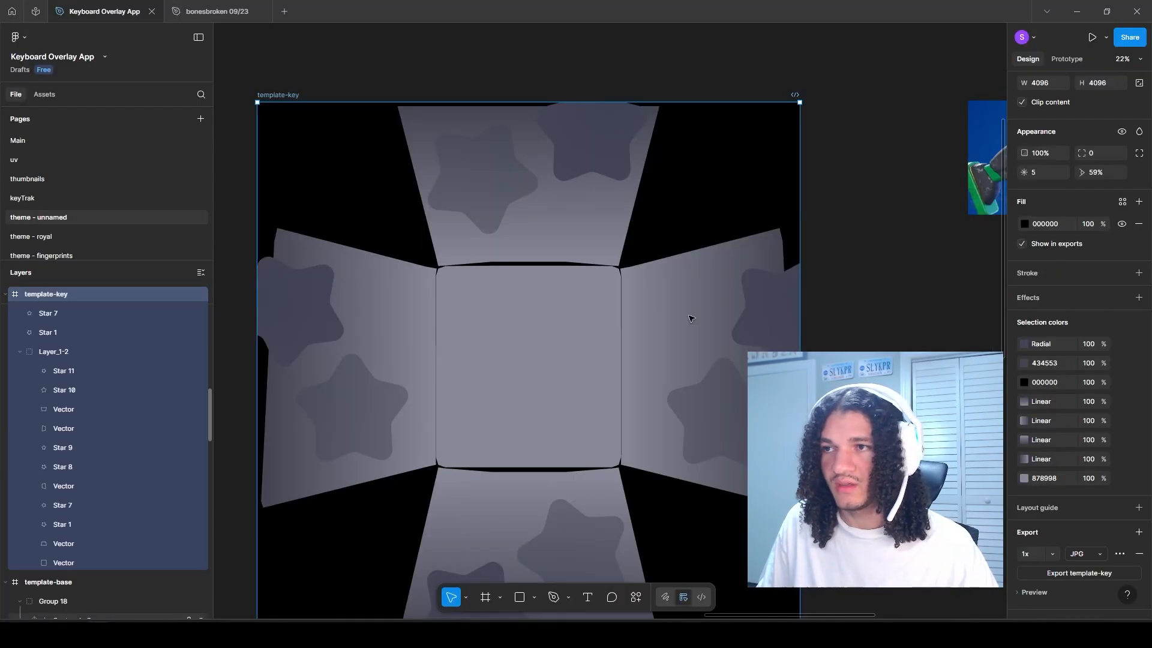
# Step: Add a centered stroke of width 14 in color 878998 to all five face vectors of template-key
pyautogui.click(688, 318)
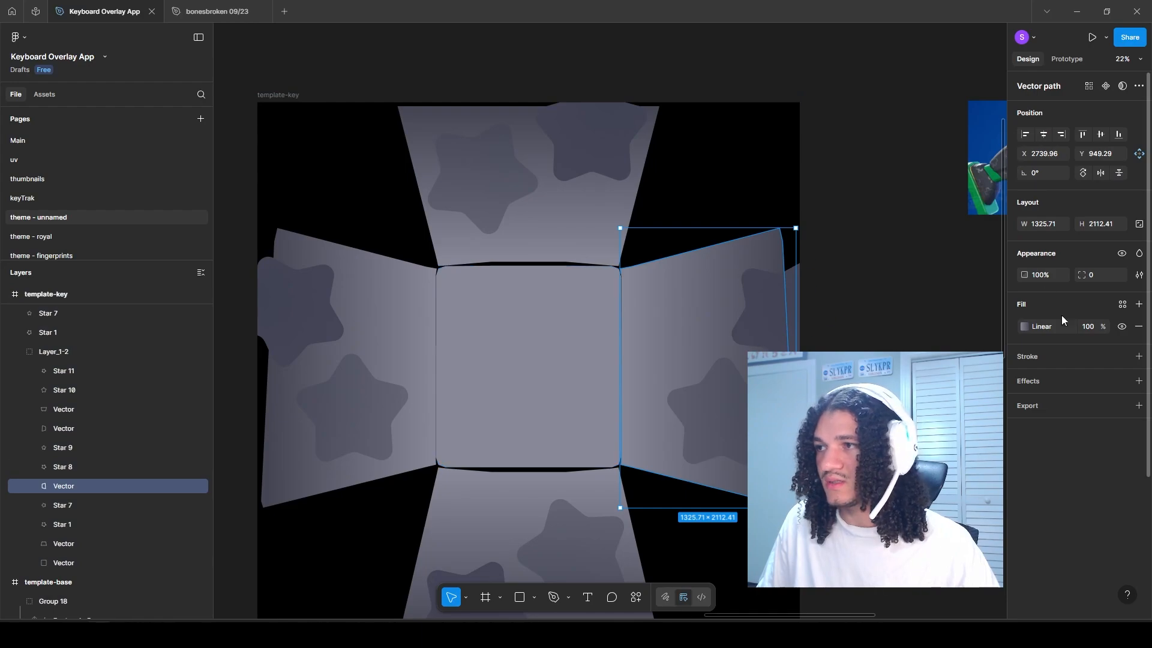
pyautogui.click(1024, 328)
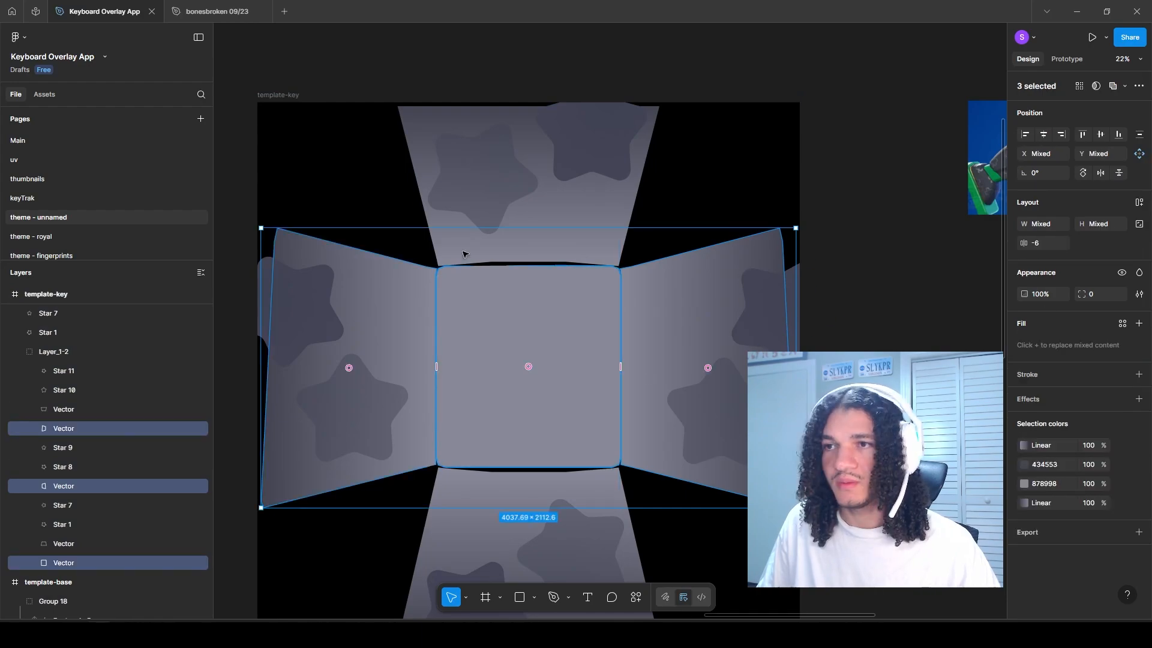
pyautogui.keyDown('shift'); pyautogui.click(472, 243); pyautogui.keyUp('shift')
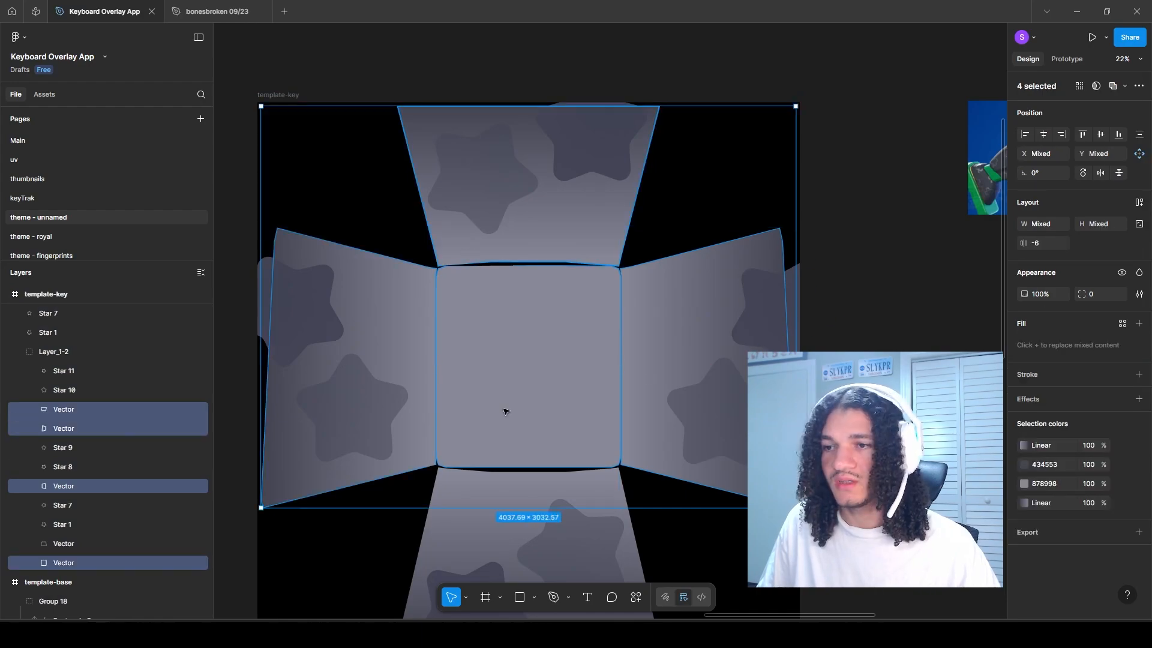
pyautogui.keyDown('shift'); pyautogui.click(473, 480); pyautogui.keyUp('shift')
pyautogui.click(1115, 379)
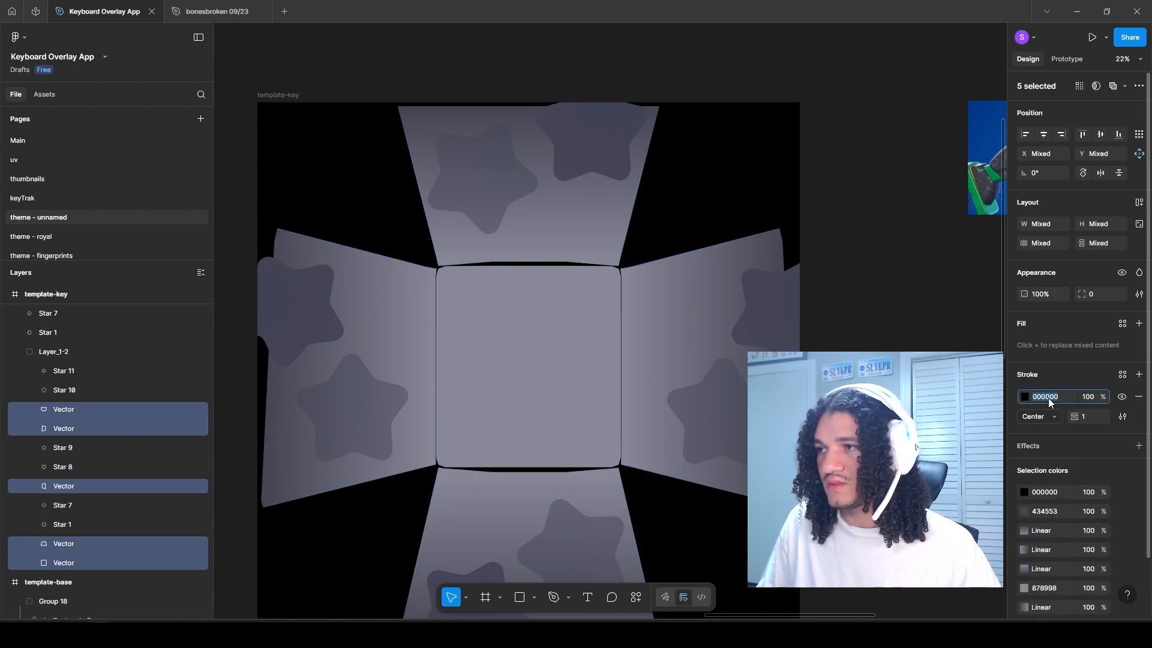
pyautogui.click(1078, 416)
pyautogui.write('14')
pyautogui.press('Return')
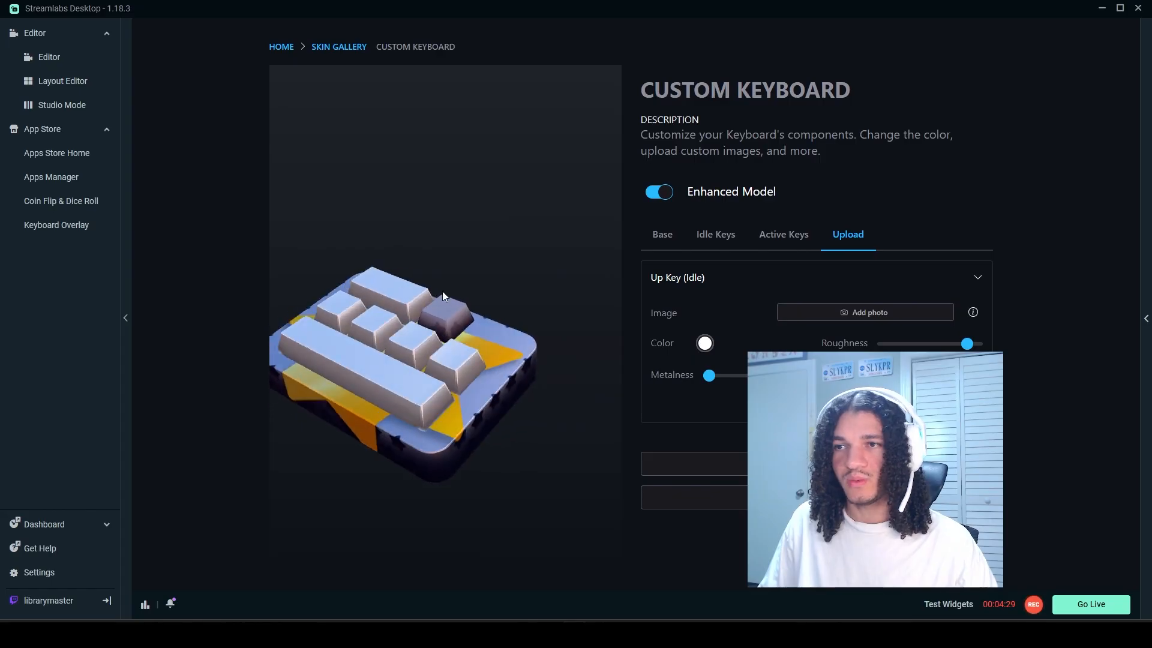
# Step: Inspect the updated keys against the gold-star base from several angles in the 3D keyboard preview
pyautogui.scroll(3, 456, 287)
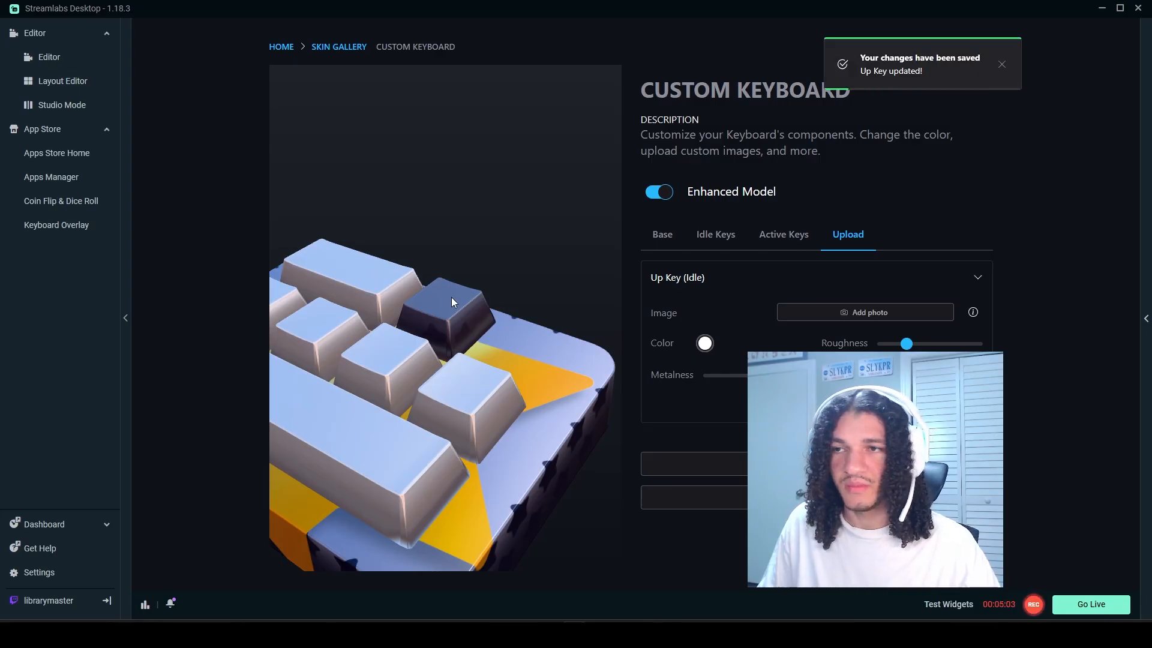
pyautogui.moveTo(477, 262); pyautogui.dragTo(560, 221)
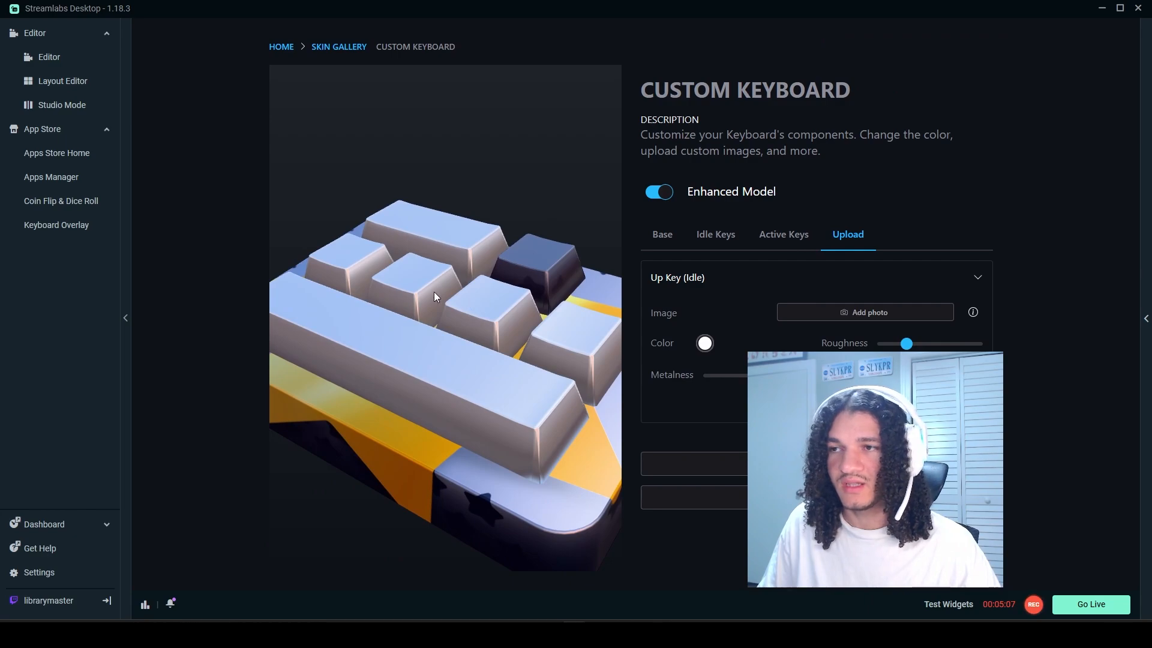
pyautogui.moveTo(338, 267); pyautogui.dragTo(370, 288)
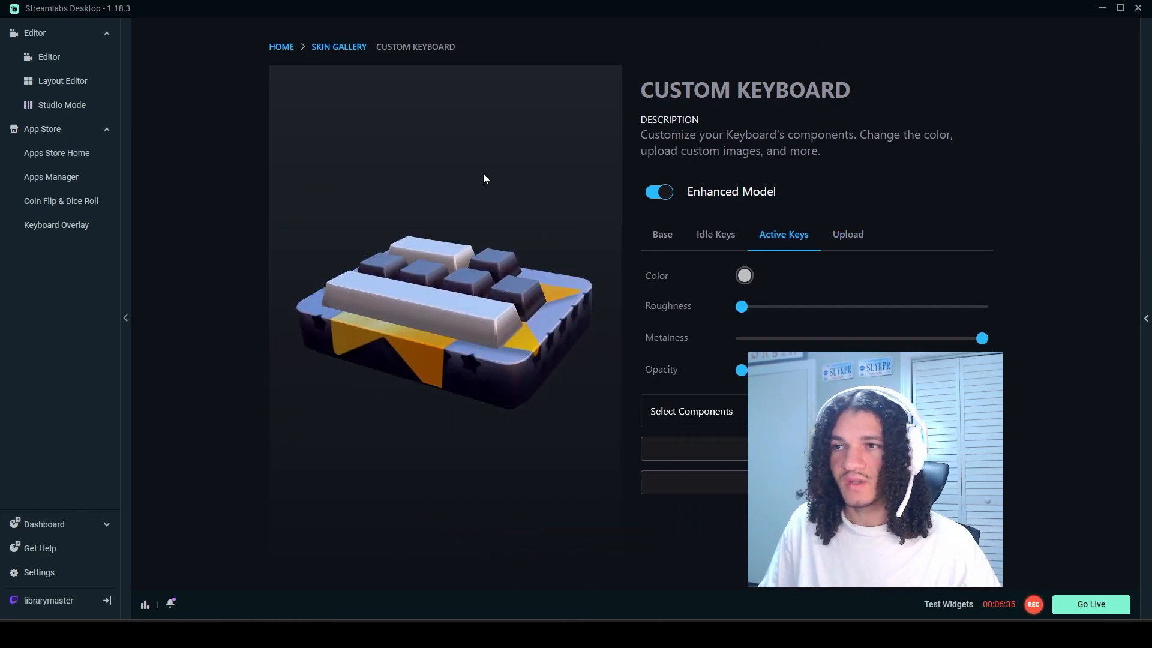
pyautogui.moveTo(483, 174); pyautogui.dragTo(486, 199)
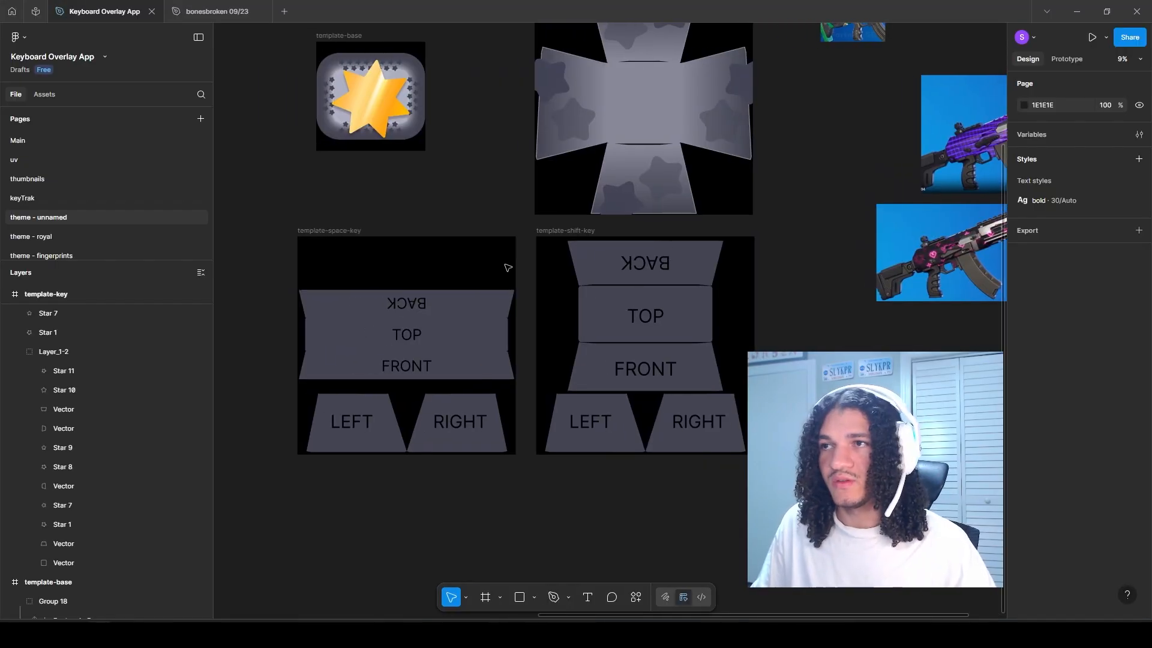
pyautogui.scroll(1, 526, 289)
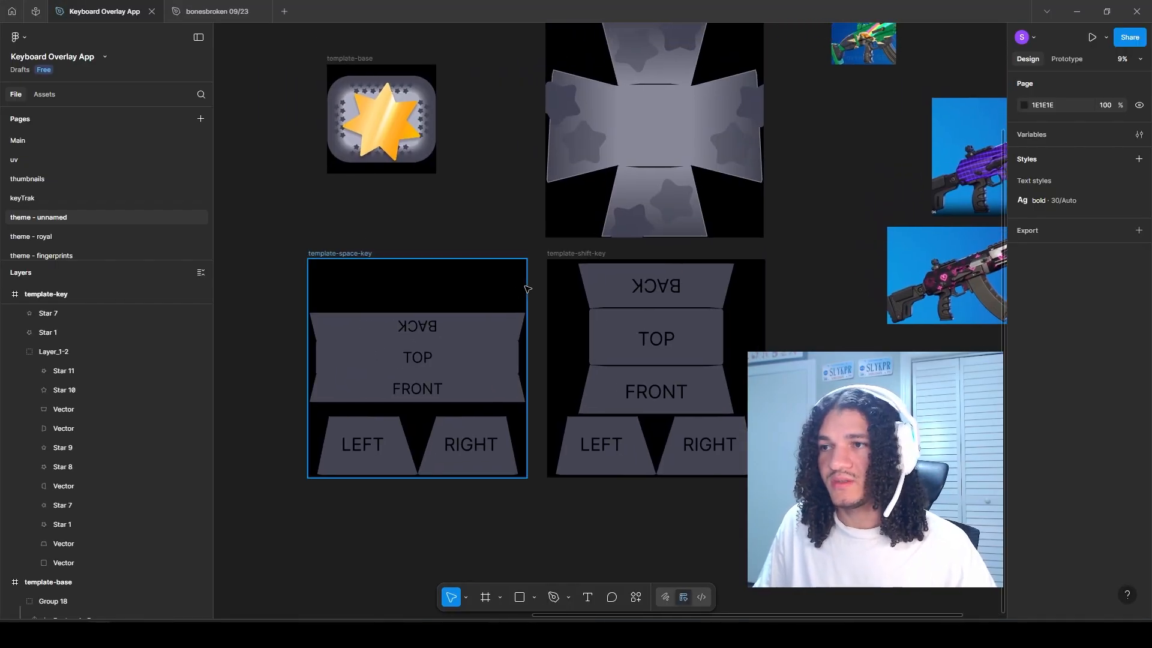
# Step: Apply template-key's TOP face fill and side-face linear gradients to the matching faces of template-space-key and template-shift-key
pyautogui.scroll(1, 527, 289)
pyautogui.click(677, 100)
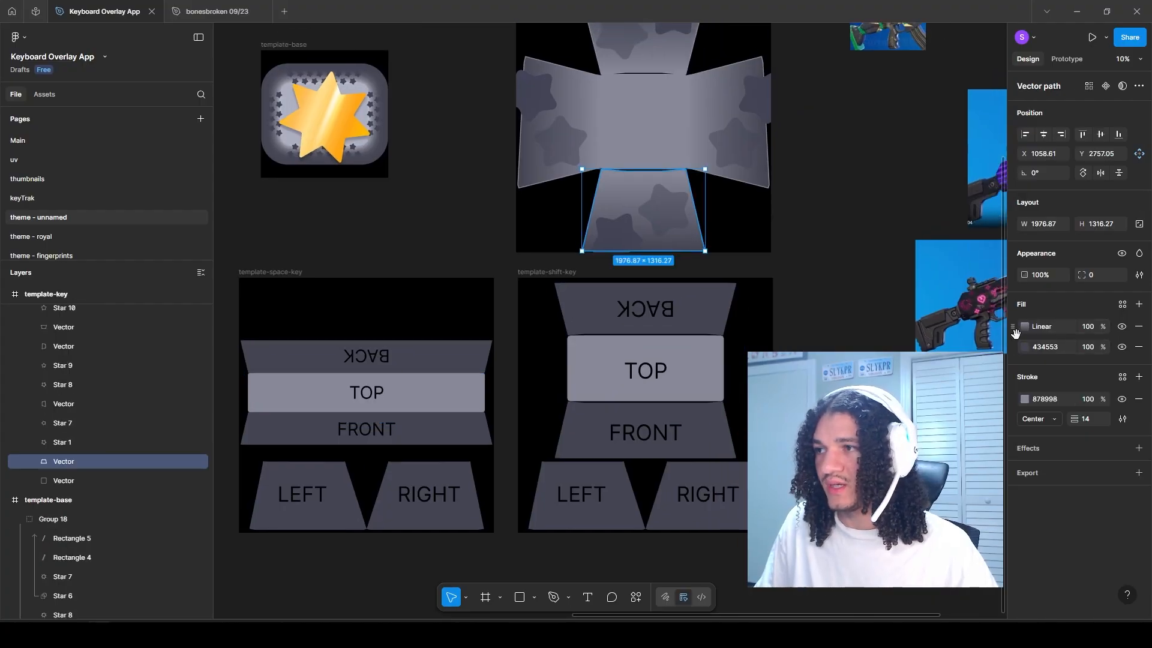
pyautogui.keyDown('ctrl'); pyautogui.click(706, 319); pyautogui.keyUp('ctrl')
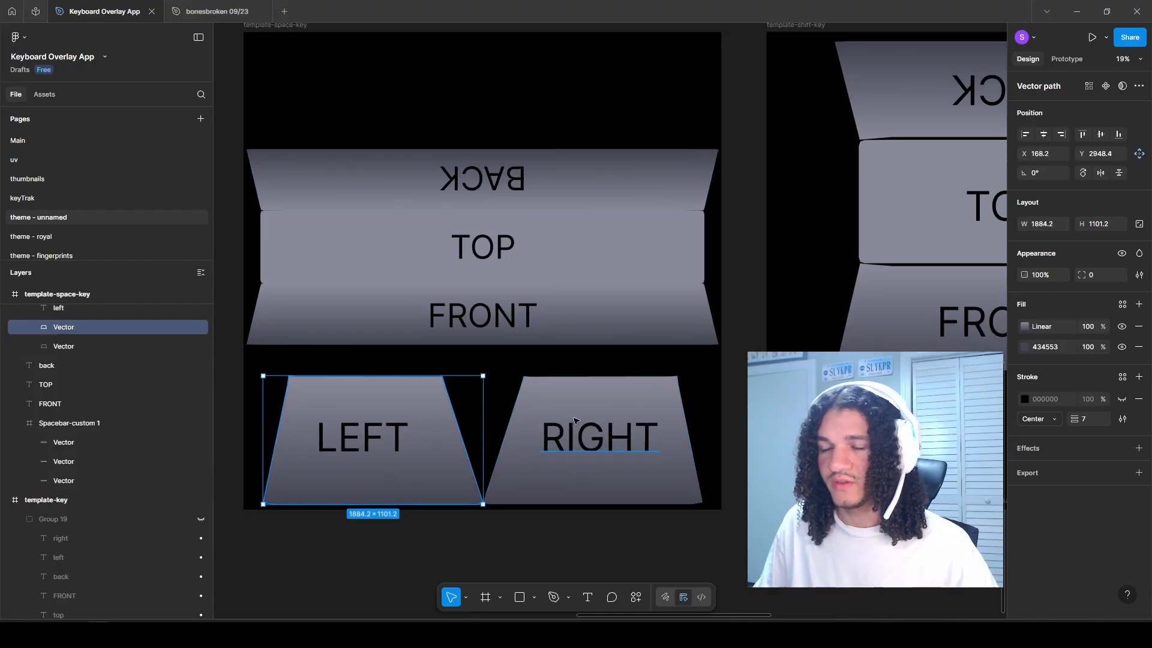
pyautogui.scroll(-5, 659, 355)
pyautogui.moveTo(659, 355); pyautogui.dragTo(516, 376)
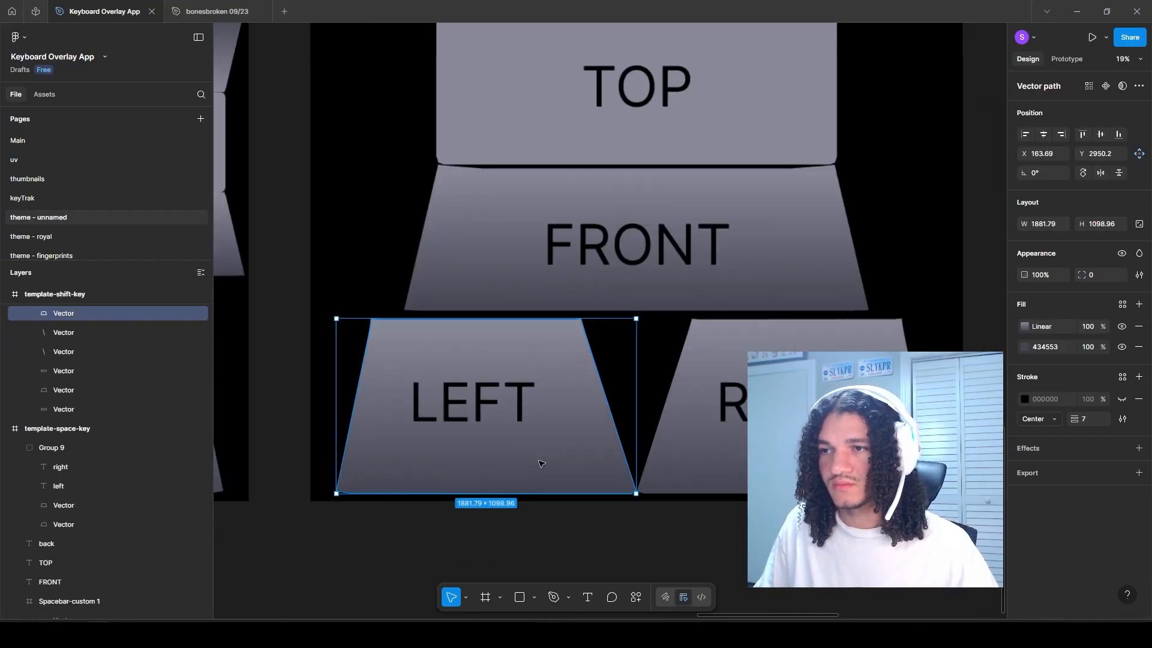
# Step: Paste the two stars onto template-shift-key's LEFT face, scale them to fit, and add a horizontally flipped copy on the RIGHT face
pyautogui.hotkey('ctrl', 'v')
pyautogui.press('k')
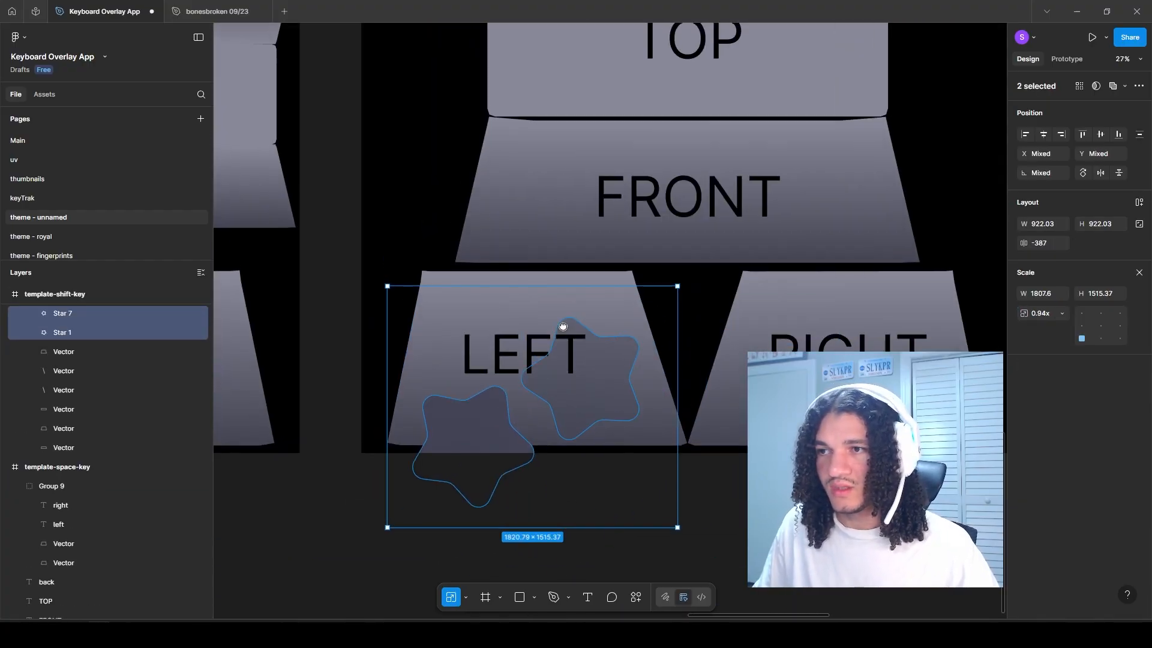
pyautogui.moveTo(563, 326); pyautogui.dragTo(553, 387)
pyautogui.scroll(-8, 564, 342)
pyautogui.moveTo(486, 367); pyautogui.dragTo(686, 329)
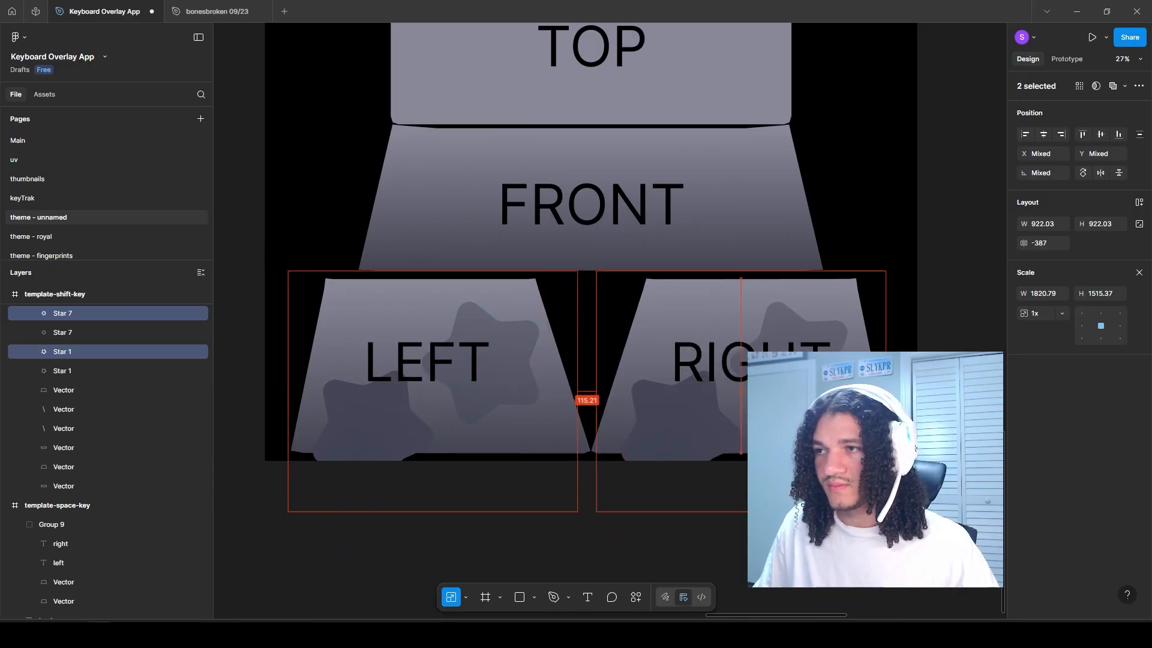
pyautogui.rightClick(660, 301)
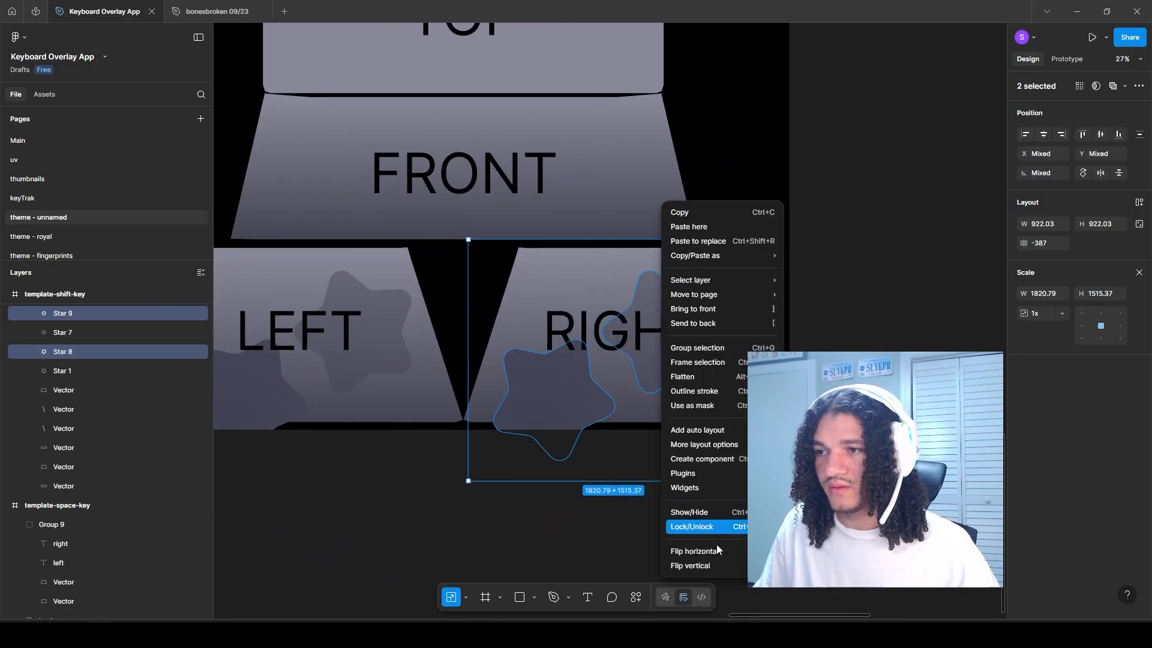
pyautogui.click(712, 551)
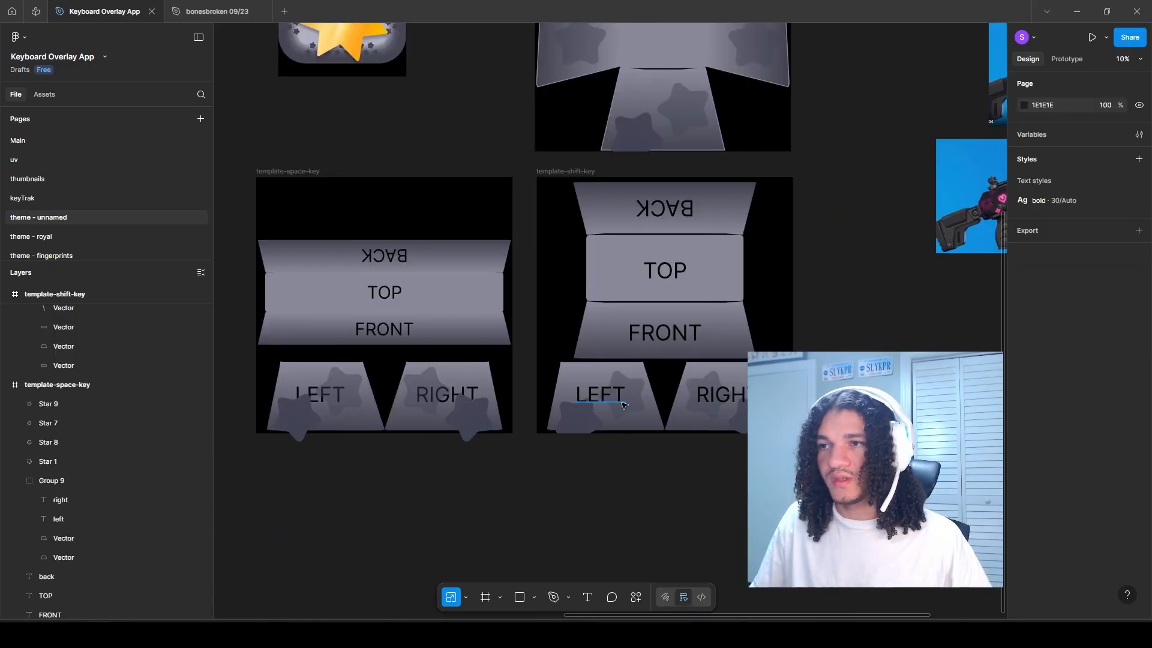
pyautogui.scroll(2, 623, 393)
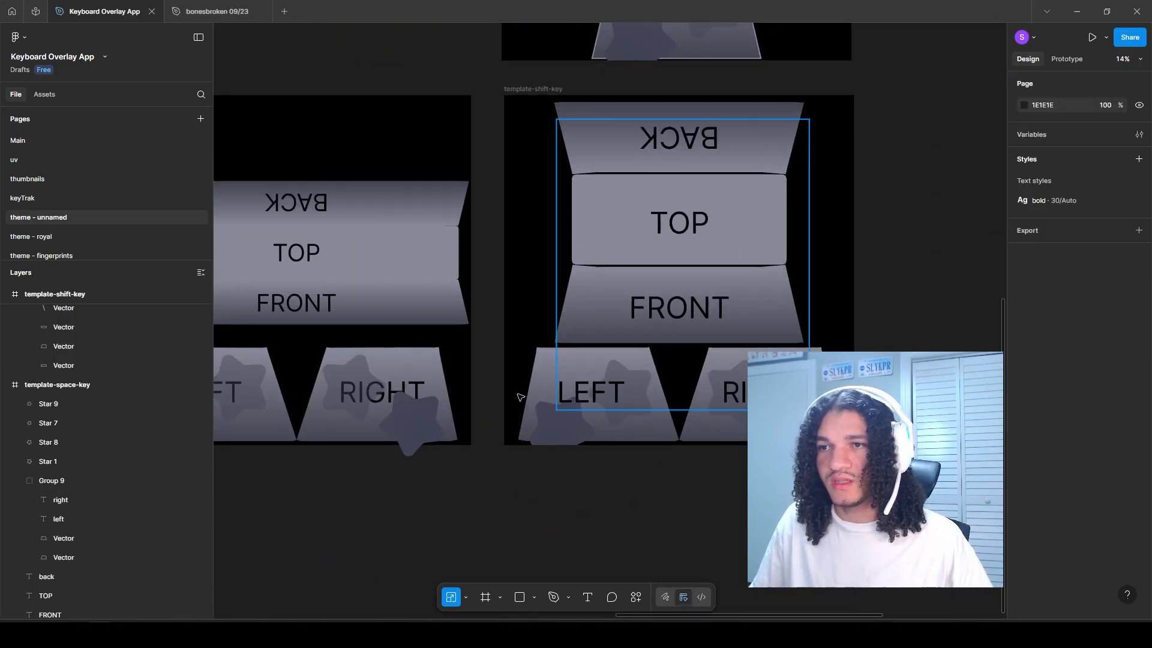
# Step: Place four star copies across template-shift-key's FRONT face, based on the two LEFT-face stars
pyautogui.scroll(1, 621, 286)
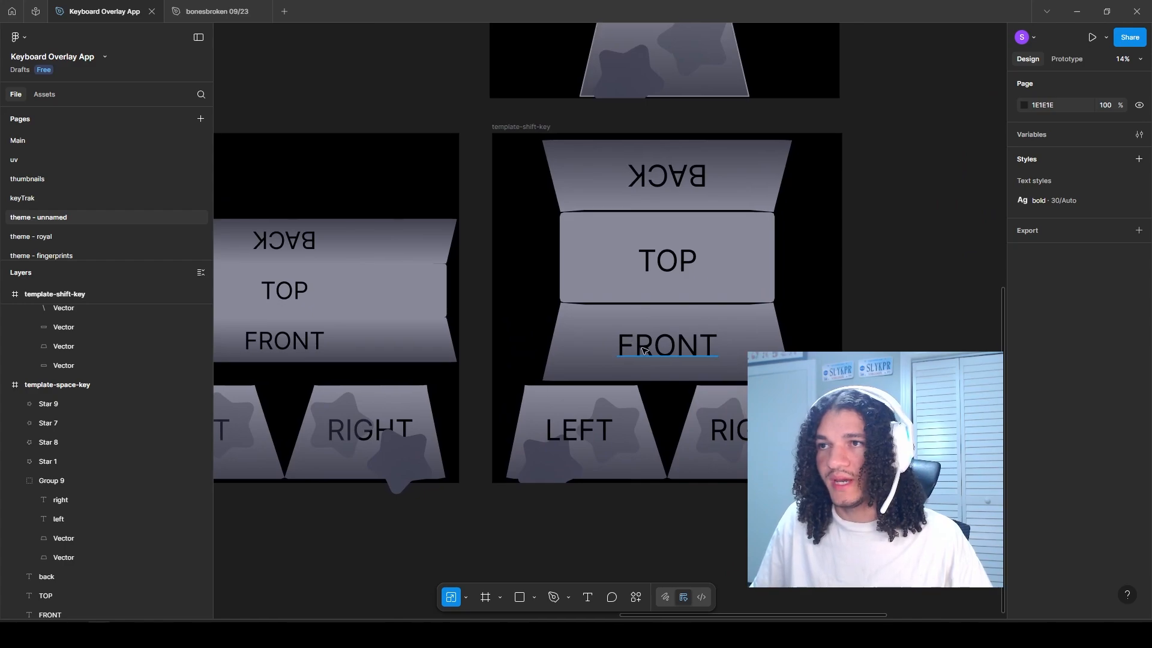
pyautogui.scroll(2, 642, 342)
pyautogui.keyDown('ctrl'); pyautogui.click(521, 521); pyautogui.keyUp('ctrl')
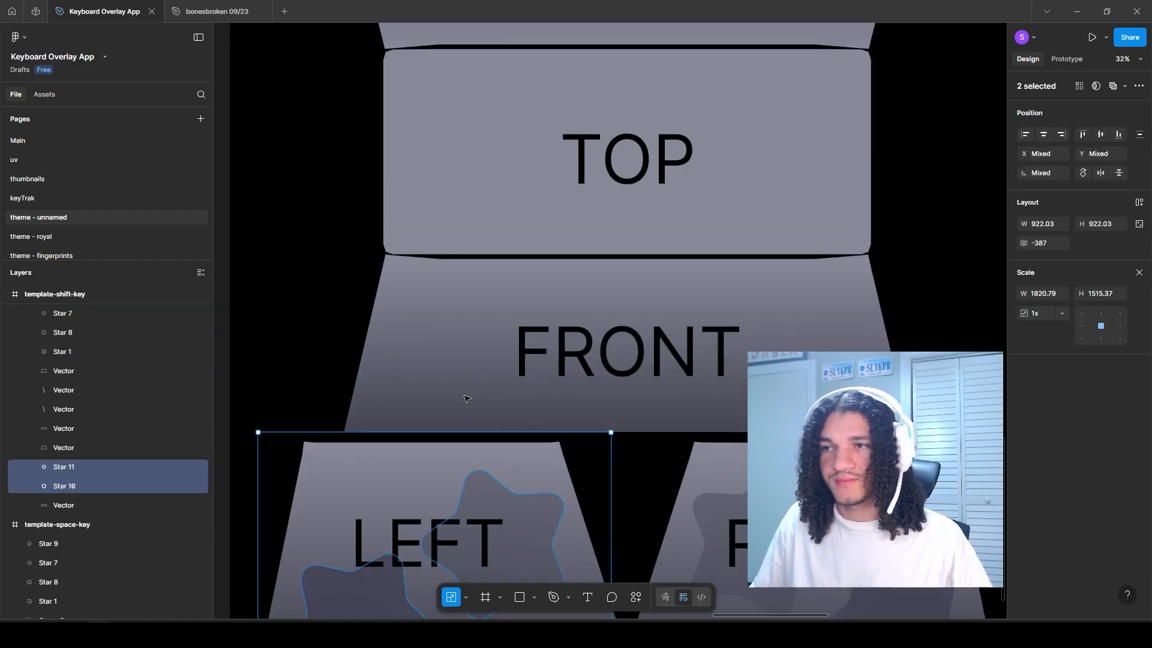
pyautogui.moveTo(403, 601); pyautogui.dragTo(728, 360)
pyautogui.moveTo(728, 360); pyautogui.dragTo(680, 355)
pyautogui.moveTo(519, 302); pyautogui.dragTo(482, 274)
pyautogui.moveTo(801, 306); pyautogui.dragTo(747, 269)
pyautogui.click(666, 387)
pyautogui.press('v')
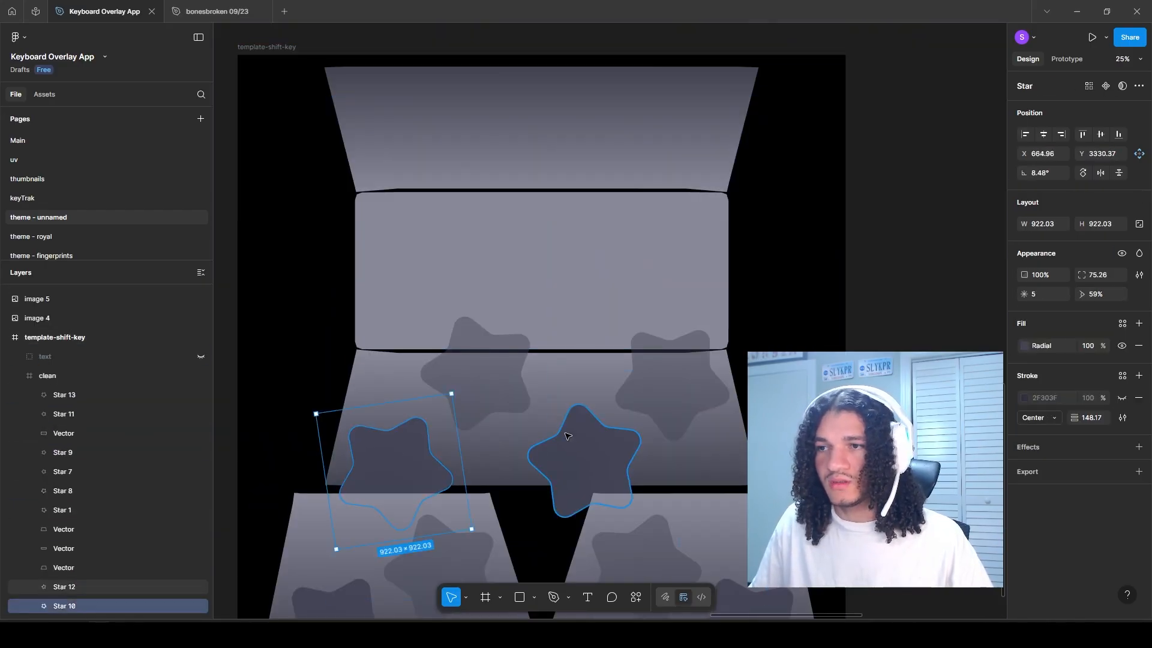
# Step: Group the four FRONT-face stars and place a vertically and horizontally flipped copy of the group on template-shift-key's BACK face
pyautogui.keyDown('shift'); pyautogui.click(567, 436); pyautogui.keyUp('shift')
pyautogui.keyDown('shift'); pyautogui.click(523, 382); pyautogui.keyUp('shift')
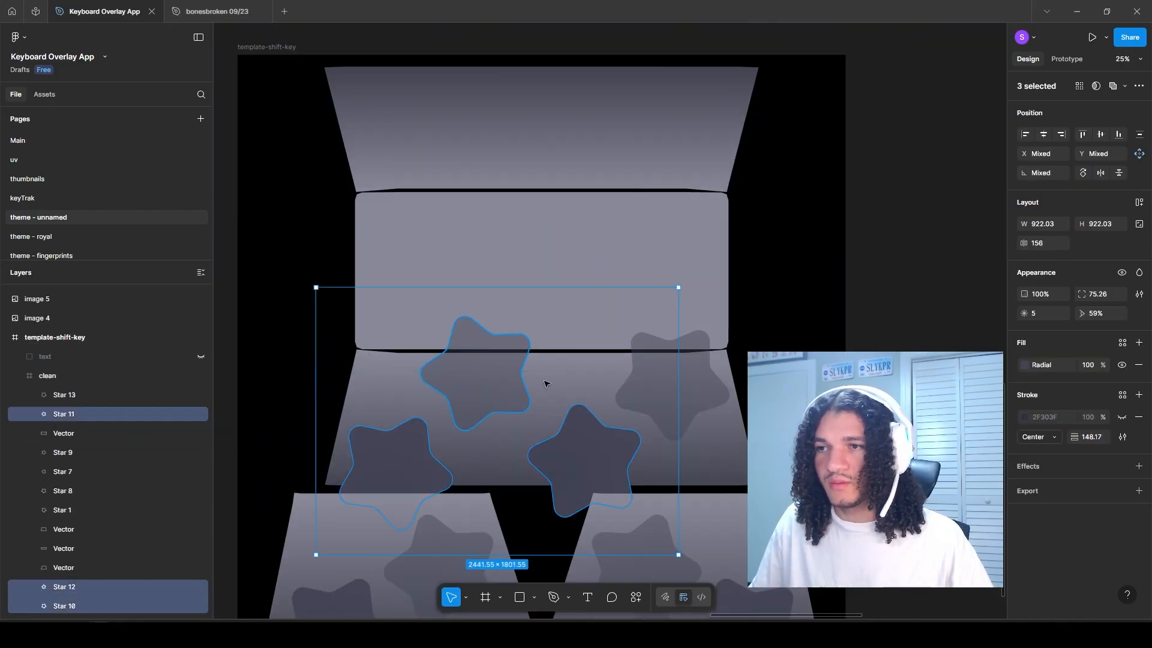
pyautogui.keyDown('shift'); pyautogui.click(691, 385); pyautogui.keyUp('shift')
pyautogui.hotkey('ctrl', 'g')
pyautogui.rightClick(485, 397)
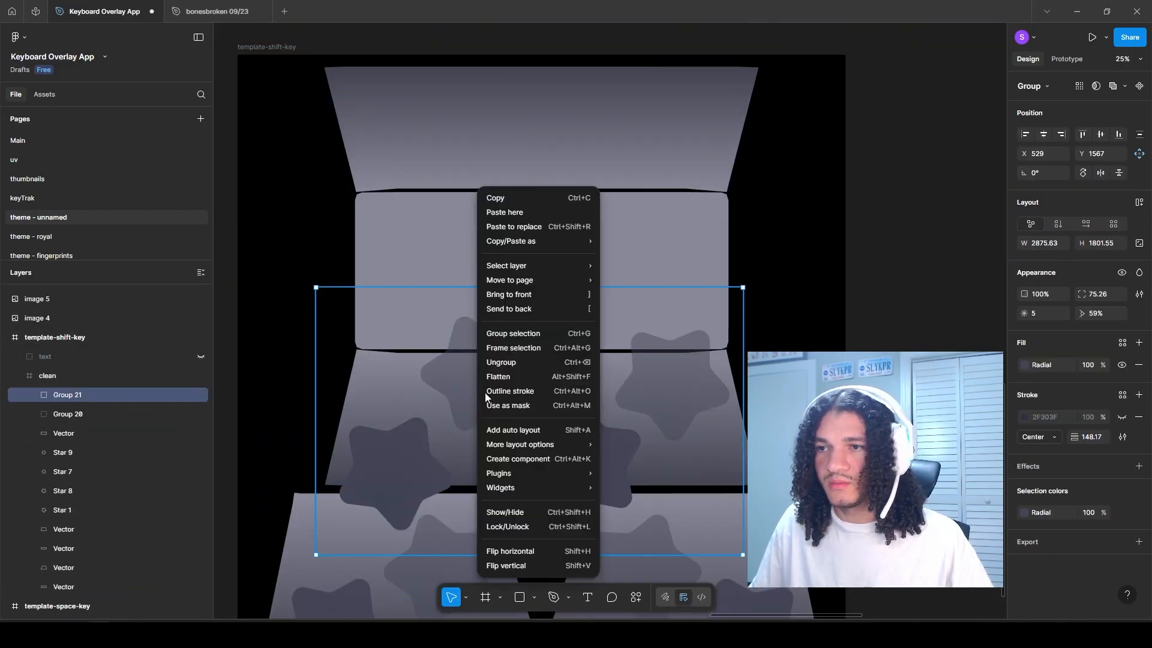
pyautogui.click(520, 566)
pyautogui.moveTo(464, 390); pyautogui.dragTo(455, 413)
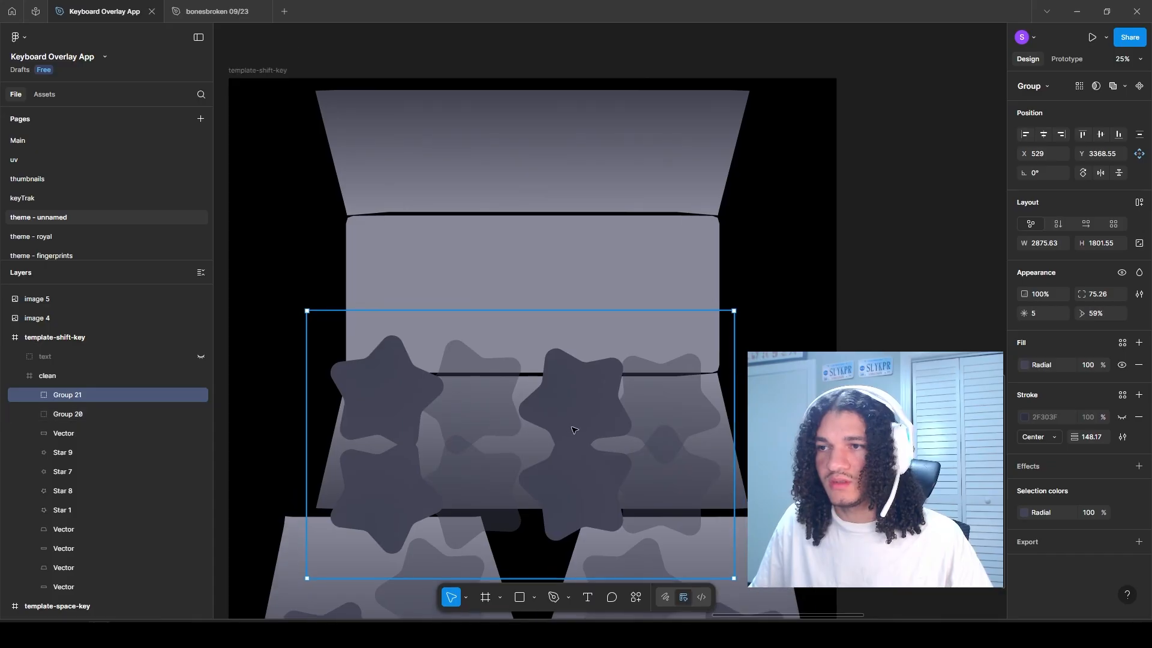
pyautogui.moveTo(574, 429); pyautogui.dragTo(484, 255)
pyautogui.moveTo(465, 235); pyautogui.dragTo(456, 217)
pyautogui.hotkey('shift', 'h')
pyautogui.moveTo(565, 212); pyautogui.dragTo(601, 211)
pyautogui.moveTo(528, 467); pyautogui.dragTo(533, 246)
# Step: Move template-shift-key's LEFT and RIGHT face vectors and their four stars above the two star groups in the layer order
pyautogui.click(336, 384)
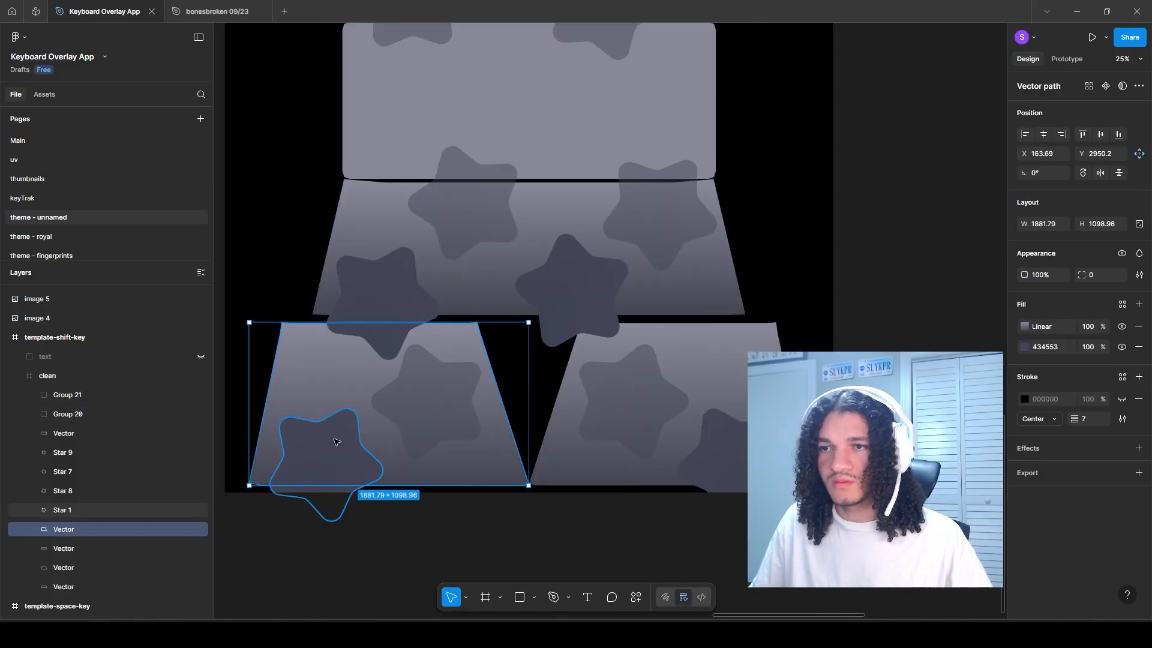
pyautogui.keyDown('shift'); pyautogui.click(324, 459); pyautogui.keyUp('shift')
pyautogui.keyDown('shift'); pyautogui.click(429, 403); pyautogui.keyUp('shift')
pyautogui.keyDown('shift'); pyautogui.click(629, 403); pyautogui.keyUp('shift')
pyautogui.keyDown('shift'); pyautogui.click(714, 453); pyautogui.keyUp('shift')
pyautogui.keyDown('shift'); pyautogui.click(662, 373); pyautogui.keyUp('shift')
pyautogui.moveTo(78, 454); pyautogui.dragTo(62, 389)
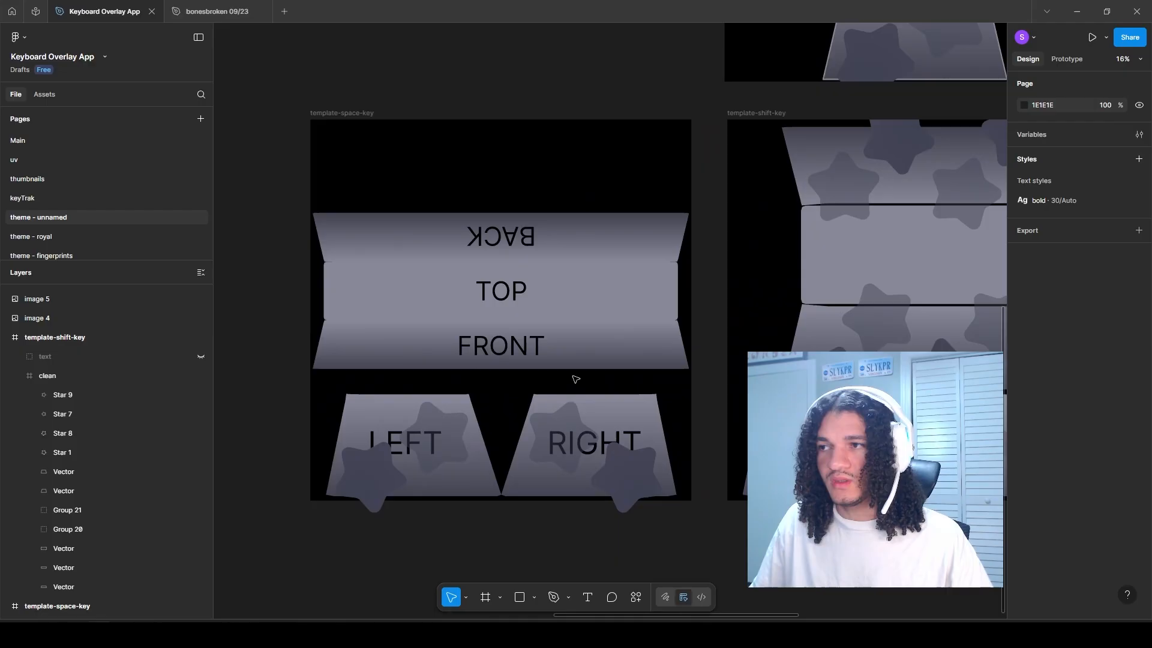
# Step: Copy the shift key's four FRONT-face stars onto template-space-key's FRONT face and scale them down to 0.43x
pyautogui.moveTo(735, 370); pyautogui.dragTo(618, 371)
pyautogui.keyDown('ctrl'); pyautogui.click(714, 377); pyautogui.keyUp('ctrl')
pyautogui.keyDown('shift'); pyautogui.click(831, 359); pyautogui.keyUp('shift')
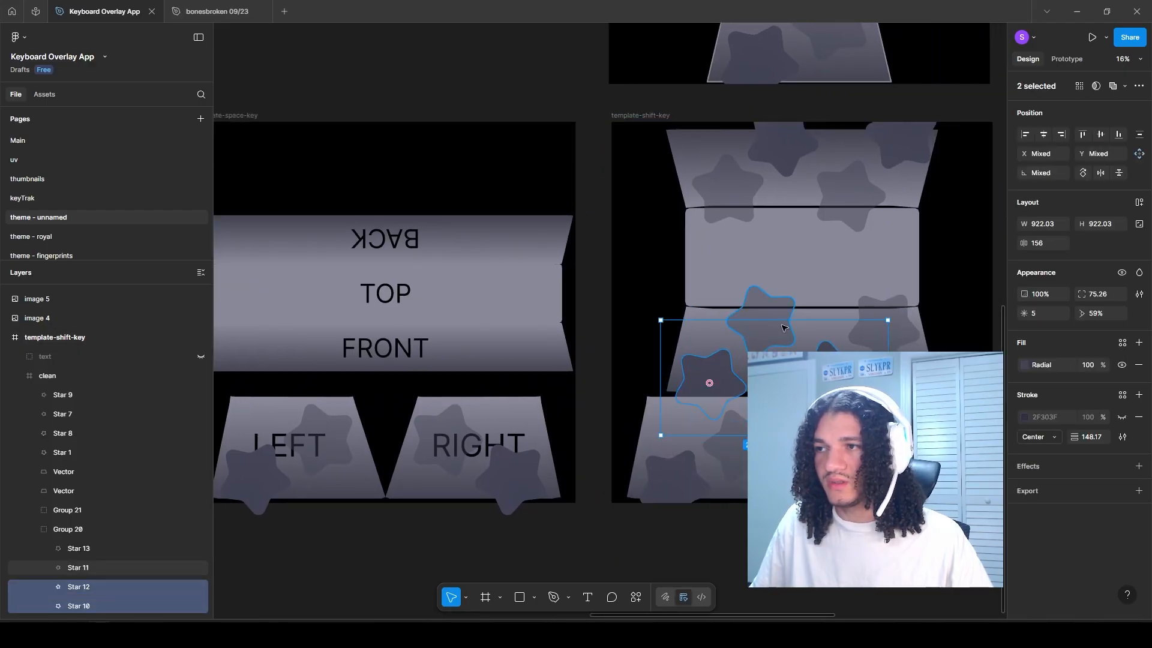
pyautogui.keyDown('shift'); pyautogui.click(881, 324); pyautogui.keyUp('shift')
pyautogui.keyDown('shift'); pyautogui.click(759, 316); pyautogui.keyUp('shift')
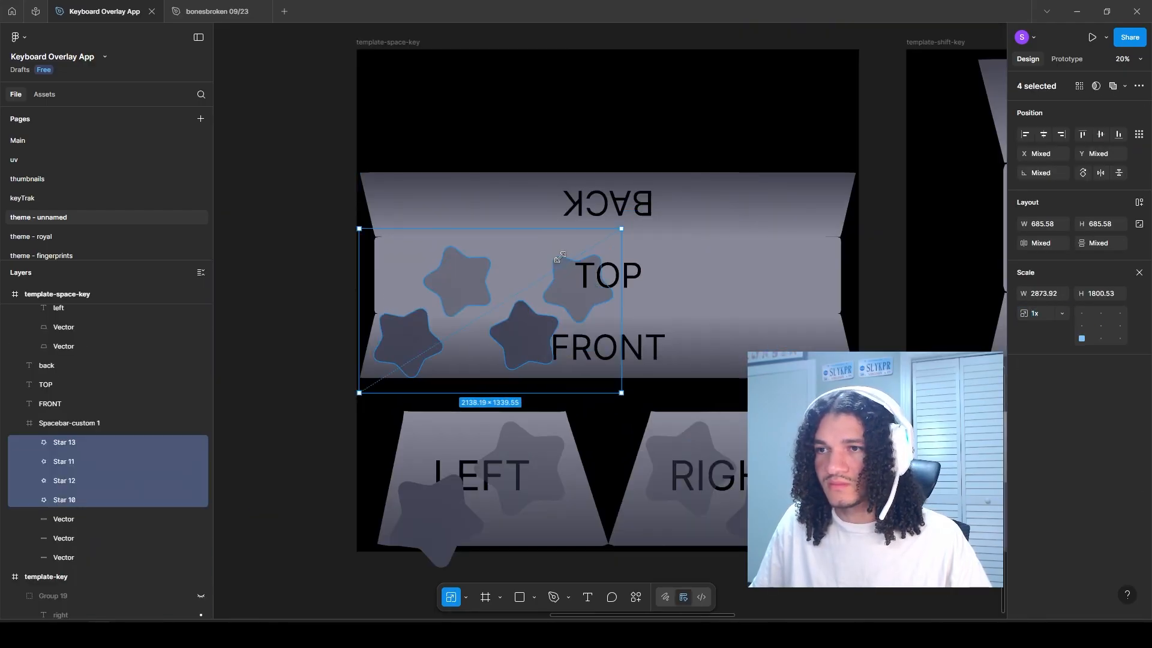
pyautogui.moveTo(560, 257); pyautogui.dragTo(510, 297)
pyautogui.scroll(3, 395, 358)
pyautogui.moveTo(395, 367); pyautogui.dragTo(411, 388)
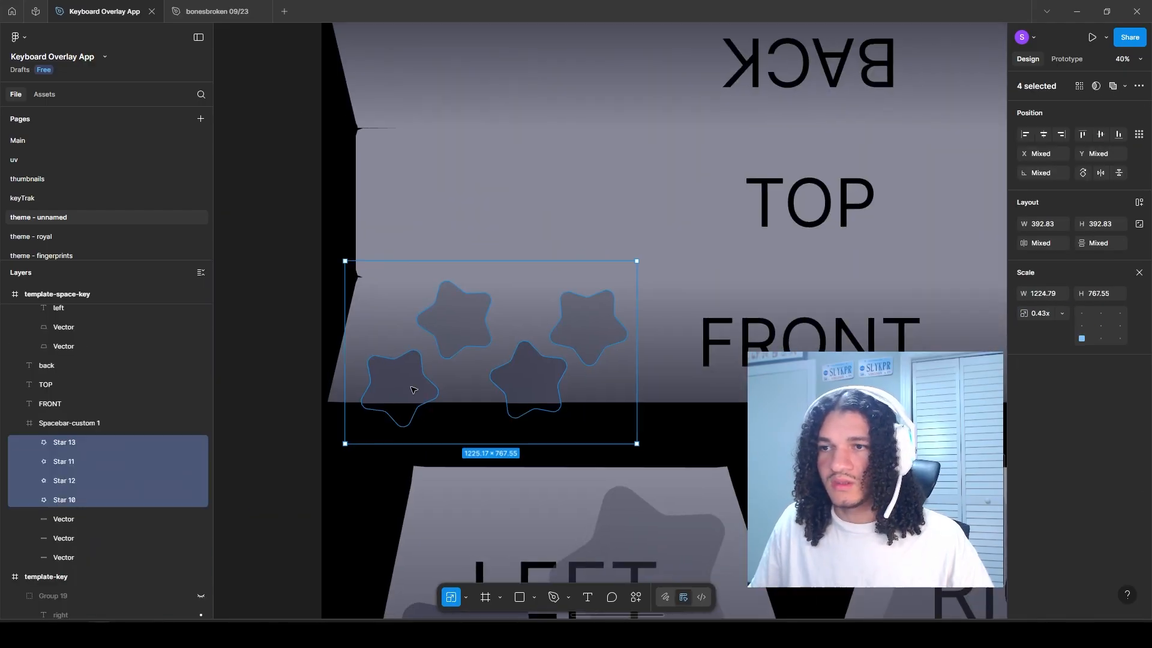
# Step: Duplicate the small stars across the full width of template-space-key's FRONT face in two staggered rows
pyautogui.click(400, 385)
pyautogui.click(531, 377)
pyautogui.click(453, 318)
pyautogui.moveTo(384, 326); pyautogui.dragTo(643, 326)
pyautogui.hotkey('ctrl', 'd')
pyautogui.click(569, 327)
pyautogui.click(737, 396)
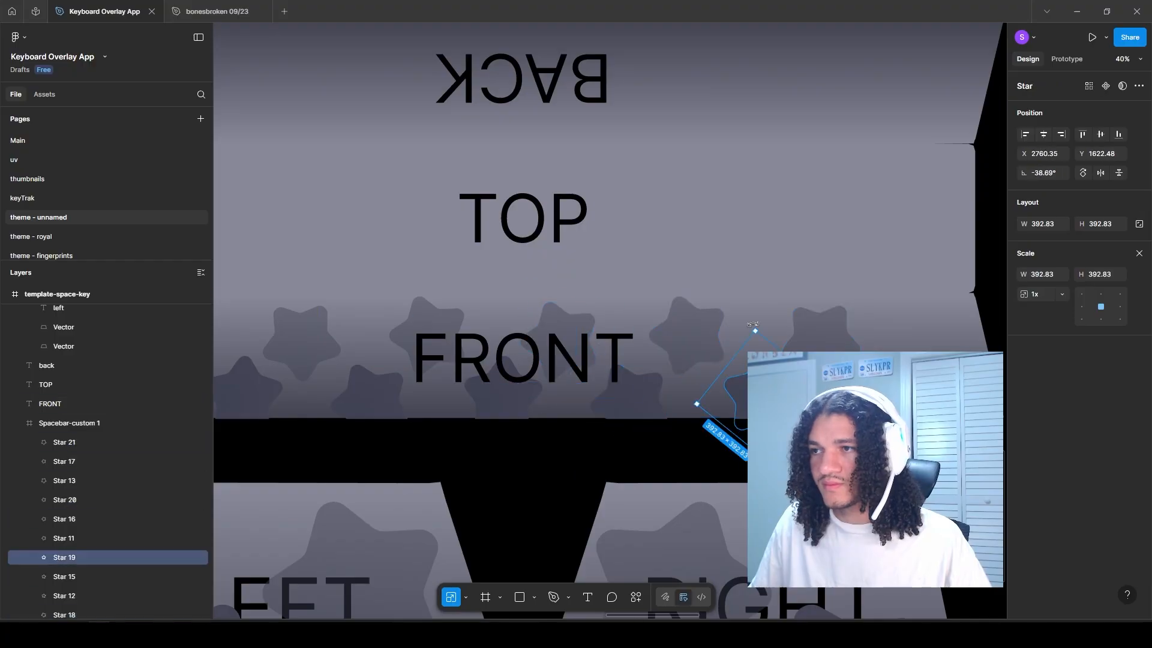
pyautogui.click(368, 393)
pyautogui.click(594, 329)
pyautogui.keyDown('shift'); pyautogui.click(535, 404); pyautogui.keyUp('shift')
pyautogui.keyDown('shift'); pyautogui.click(674, 398); pyautogui.keyUp('shift')
pyautogui.moveTo(674, 398); pyautogui.dragTo(930, 398)
pyautogui.scroll(-3, 909, 465)
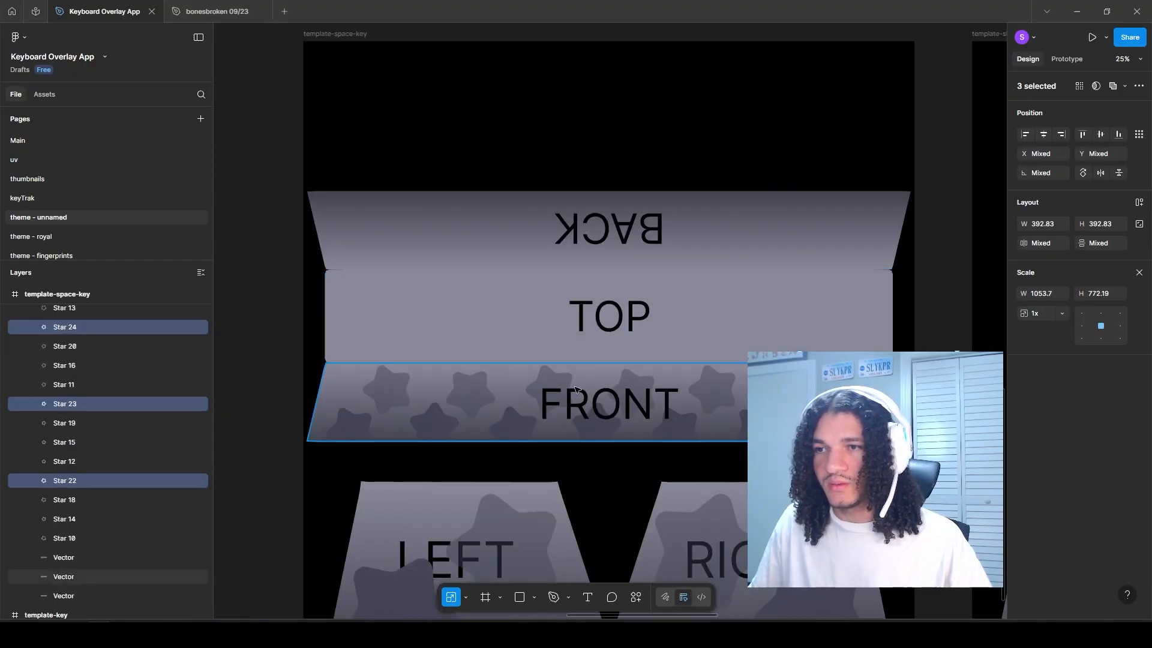
pyautogui.keyDown('alt'); pyautogui.moveTo(366, 393); pyautogui.dragTo(296, 392); pyautogui.keyUp('alt')
pyautogui.scroll(3, 294, 421)
pyautogui.scroll(2, 61, 373)
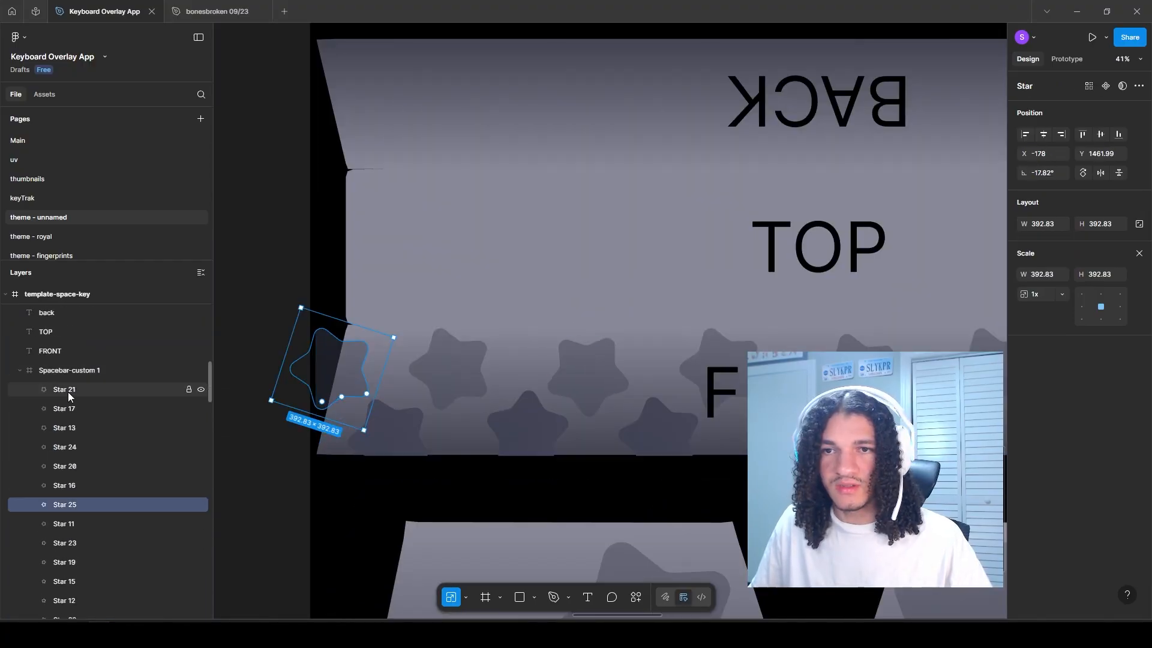
# Step: Group all the FRONT-face stars of template-space-key and place a vertically flipped copy of the group on the BACK face
pyautogui.scroll(-3, 67, 391)
pyautogui.keyDown('shift'); pyautogui.click(68, 460); pyautogui.keyUp('shift')
pyautogui.hotkey('ctrl', 'g')
pyautogui.scroll(-3, 252, 437)
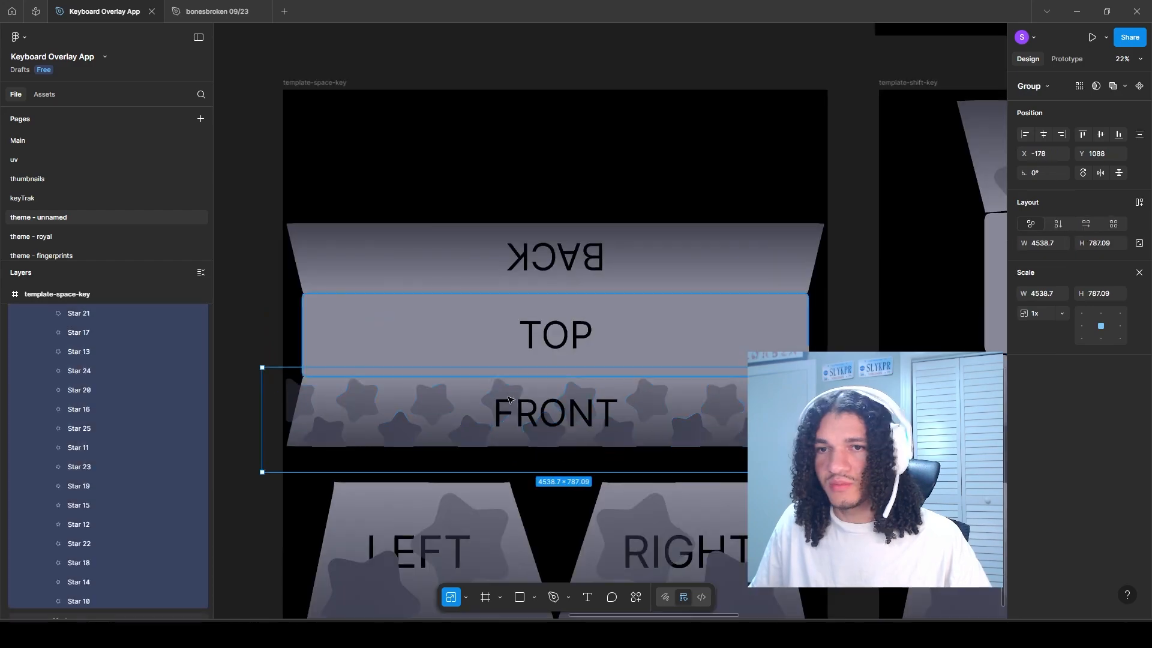
pyautogui.rightClick(488, 408)
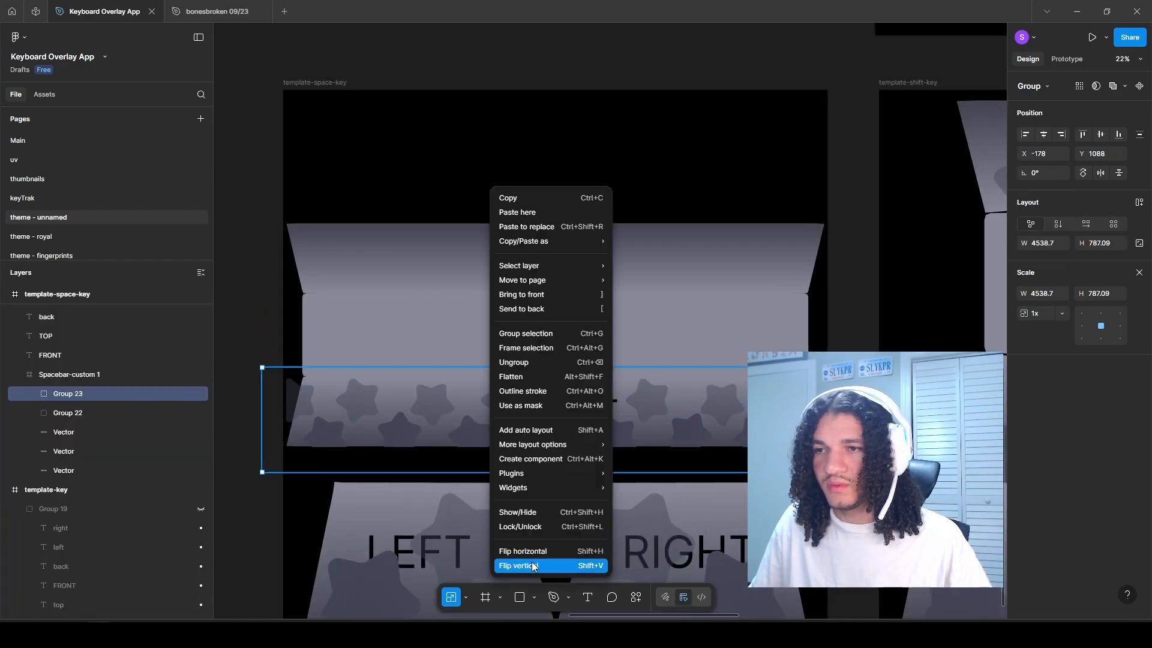
pyautogui.click(531, 562)
pyautogui.scroll(2, 495, 302)
pyautogui.scroll(3, 503, 417)
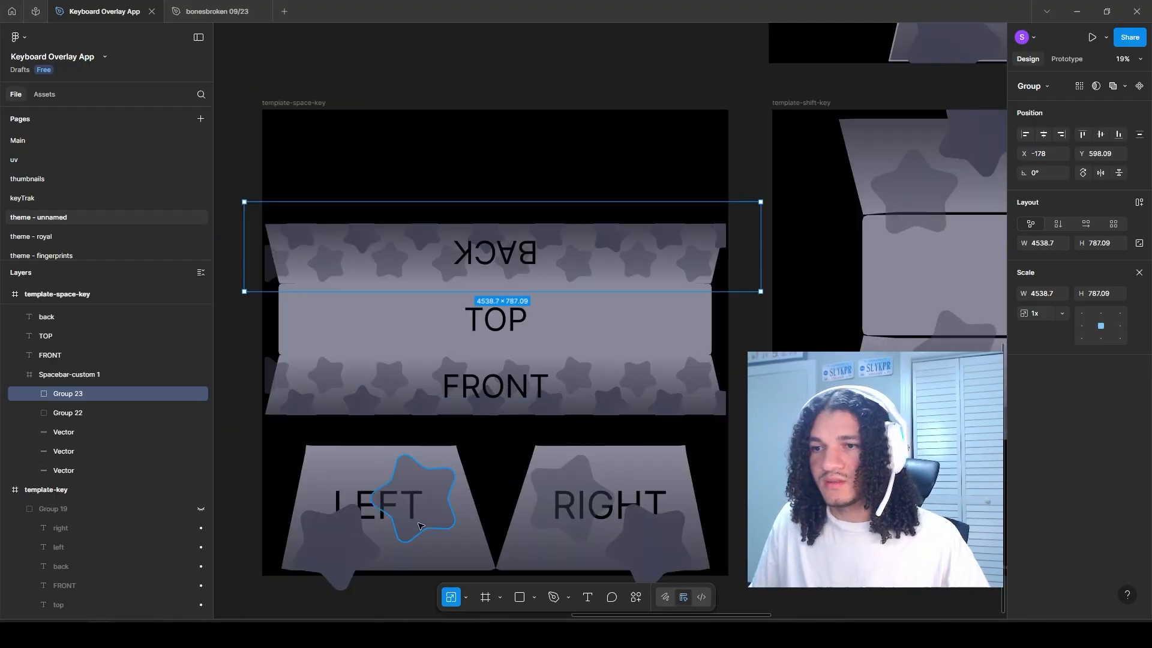
# Step: Group the LEFT, RIGHT, FRONT, TOP and BACK text labels of template-space-key
pyautogui.click(368, 499)
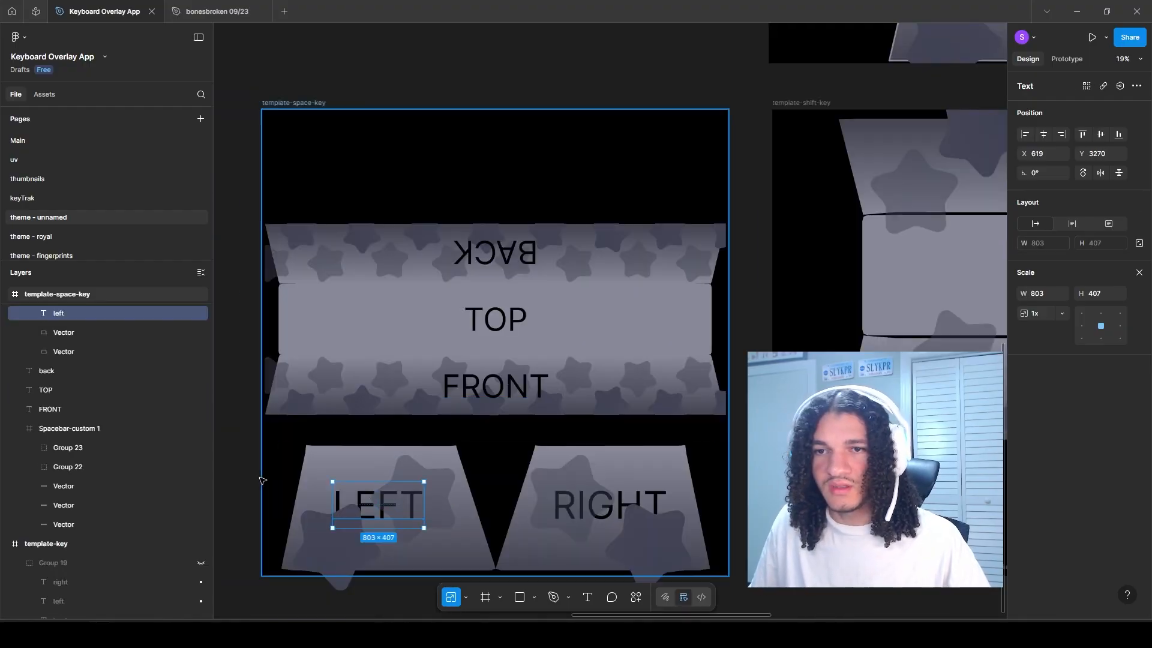
pyautogui.keyDown('shift'); pyautogui.click(651, 501); pyautogui.keyUp('shift')
pyautogui.keyDown('shift'); pyautogui.click(525, 385); pyautogui.keyUp('shift')
pyautogui.keyDown('shift'); pyautogui.click(509, 317); pyautogui.keyUp('shift')
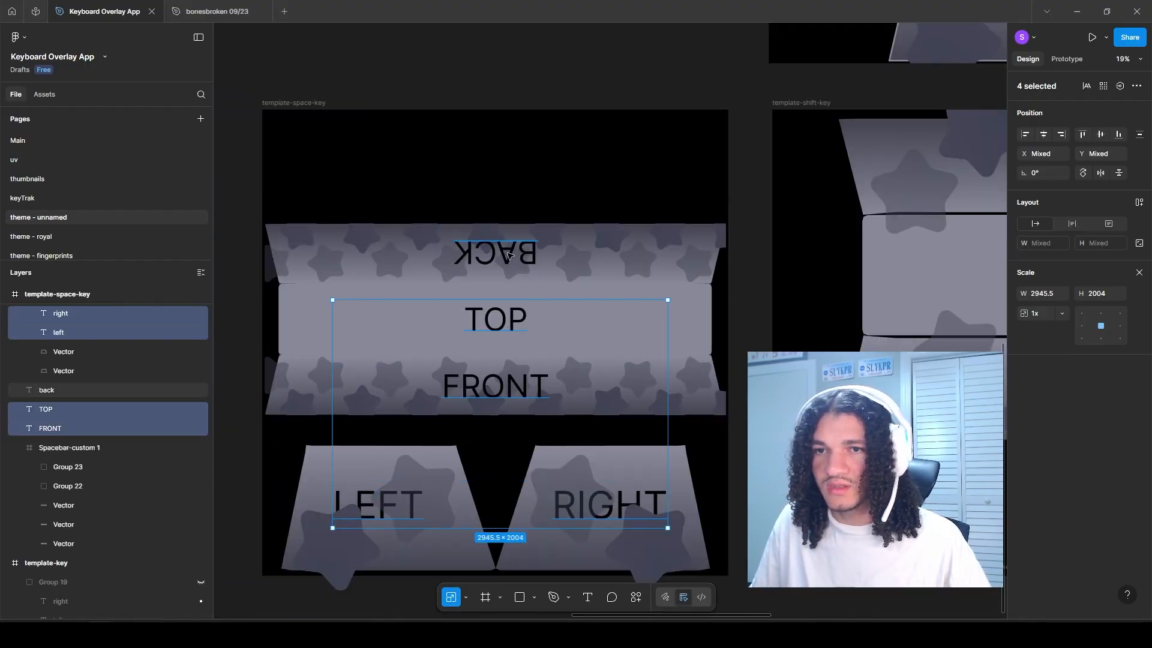
pyautogui.hotkey('ctrl', 'g')
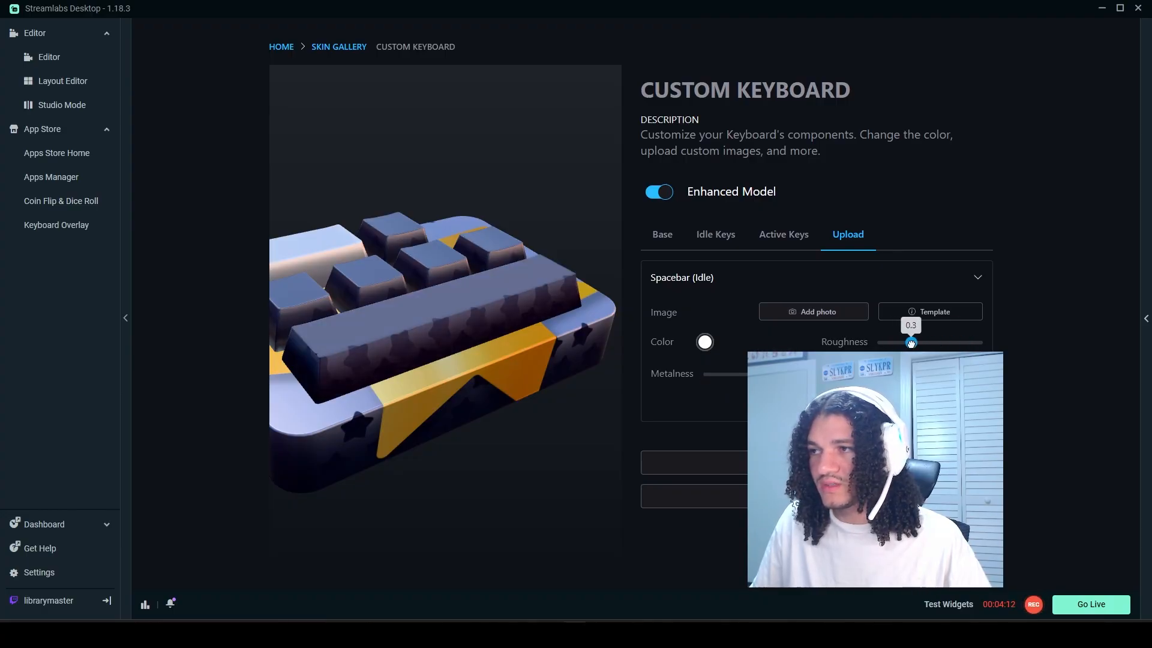
# Step: Set the Spacebar (Idle) roughness to about 0.3 in Streamlabs Desktop and inspect the key in the 3D preview
pyautogui.moveTo(910, 342); pyautogui.dragTo(907, 343)
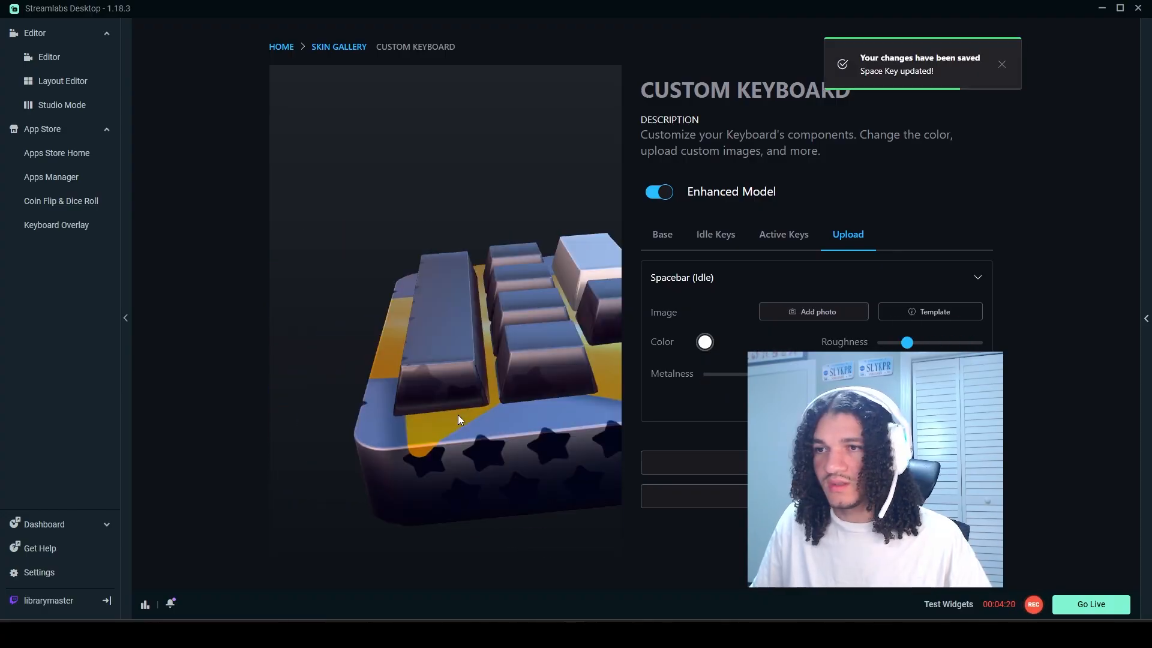
pyautogui.moveTo(458, 415); pyautogui.dragTo(645, 401)
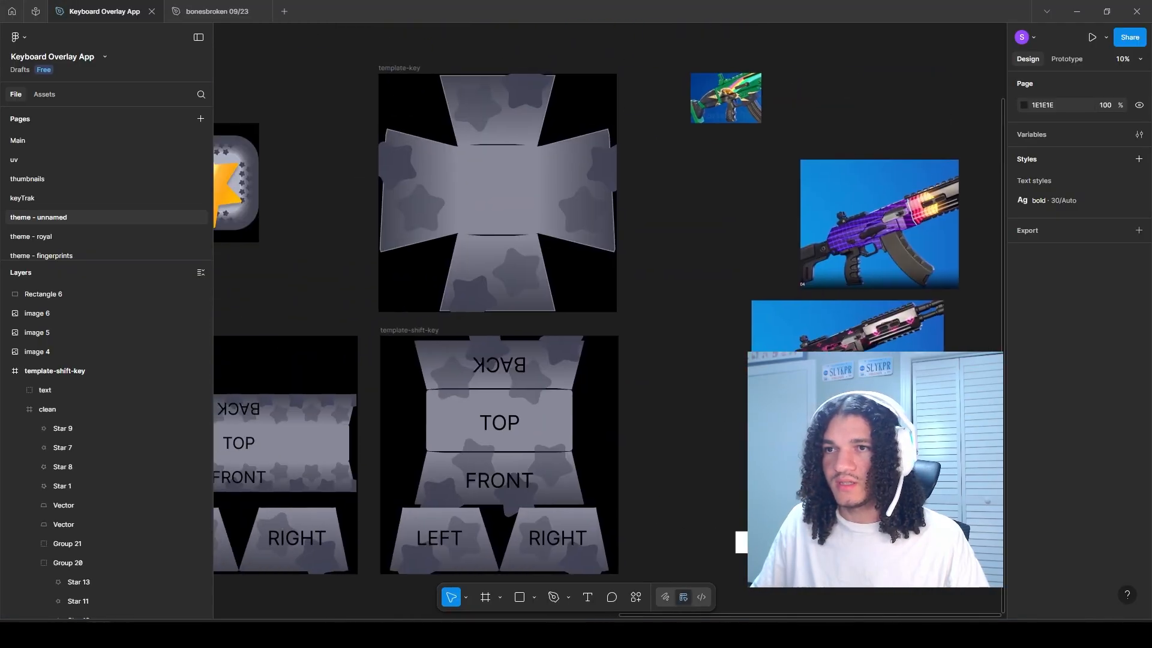
# Step: Copy template-key's 878998 stroke and apply it to the face vectors of template-shift-key and template-space-key
pyautogui.scroll(5, 469, 230)
pyautogui.click(387, 256)
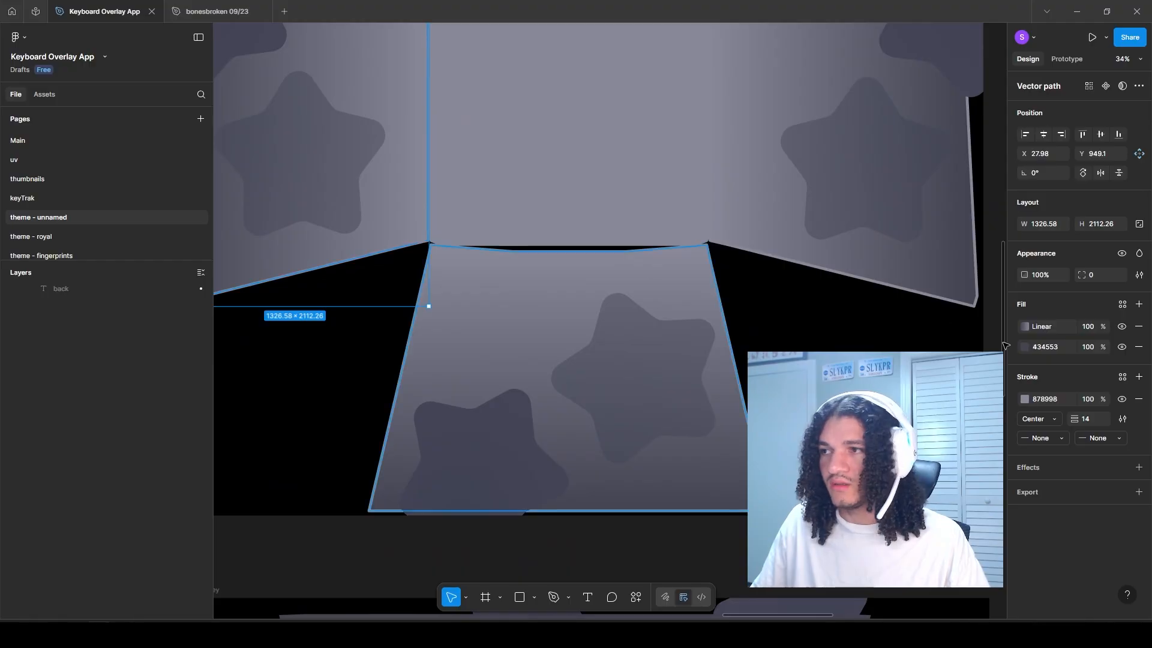
pyautogui.click(1013, 400)
pyautogui.scroll(-3, 719, 444)
pyautogui.moveTo(720, 480); pyautogui.dragTo(840, 158)
pyautogui.scroll(3, 621, 363)
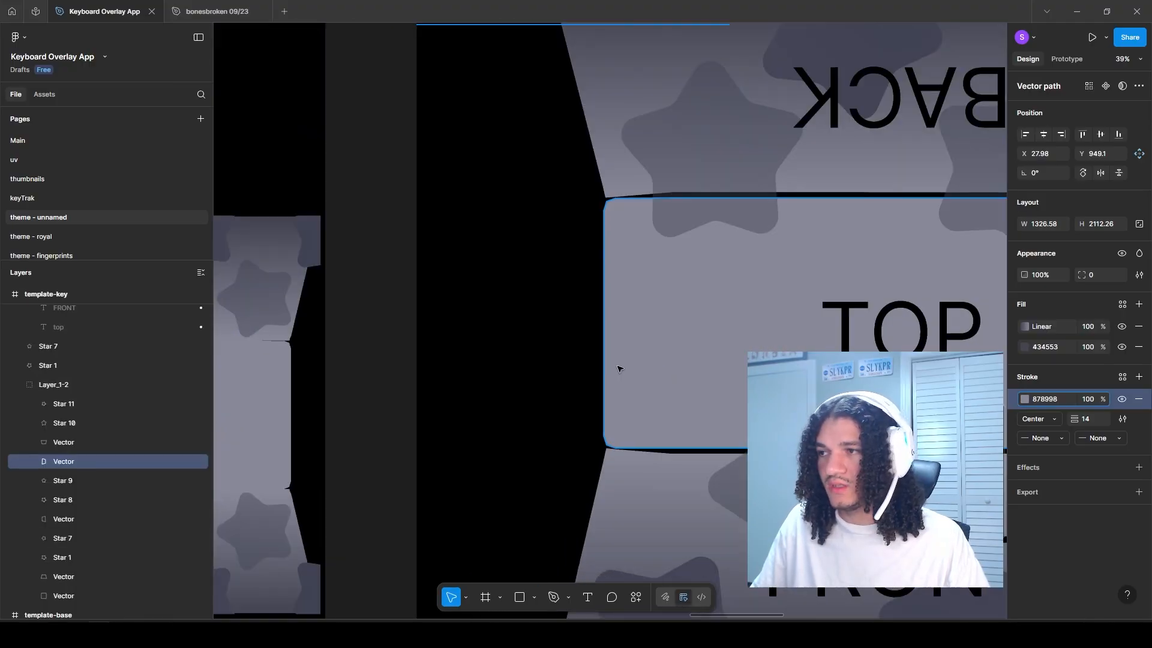
pyautogui.click(555, 367)
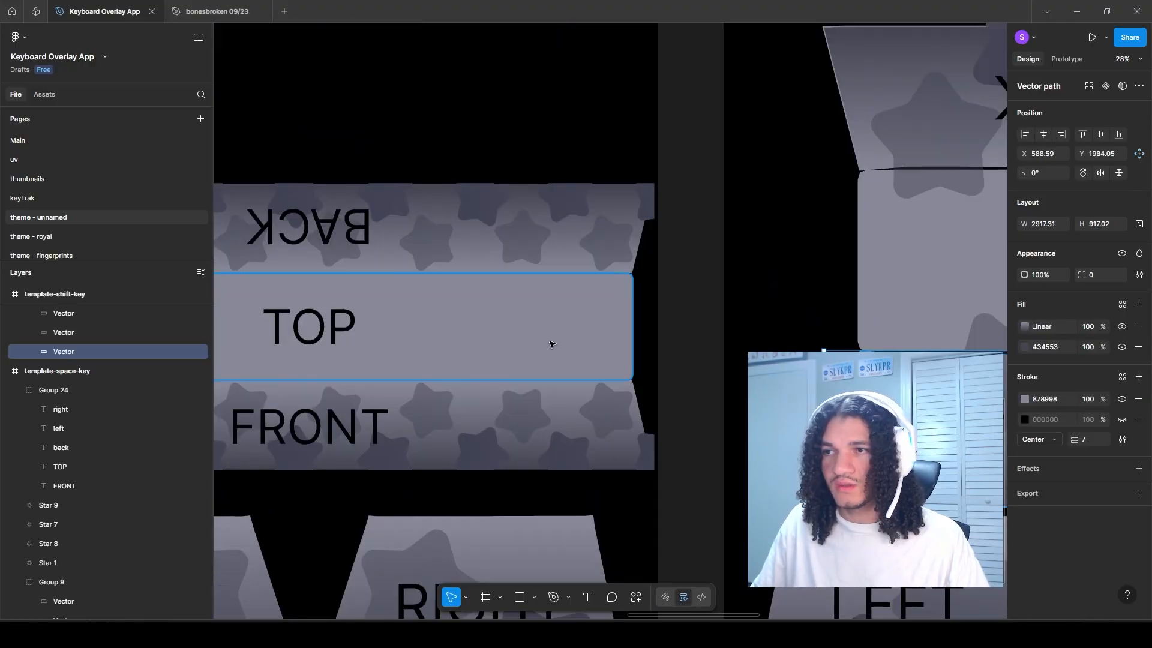
pyautogui.keyDown('ctrl'); pyautogui.click(567, 333); pyautogui.keyUp('ctrl')
pyautogui.hotkey('ctrl', 'v')
pyautogui.moveTo(490, 410); pyautogui.dragTo(522, 225)
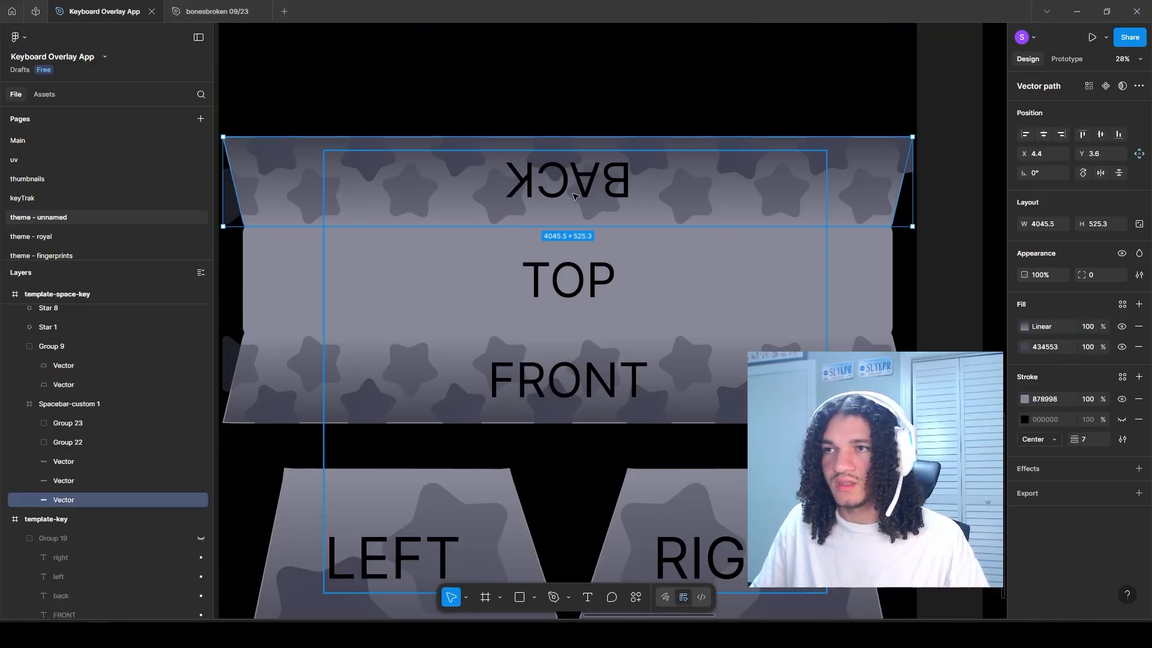
pyautogui.click(576, 196)
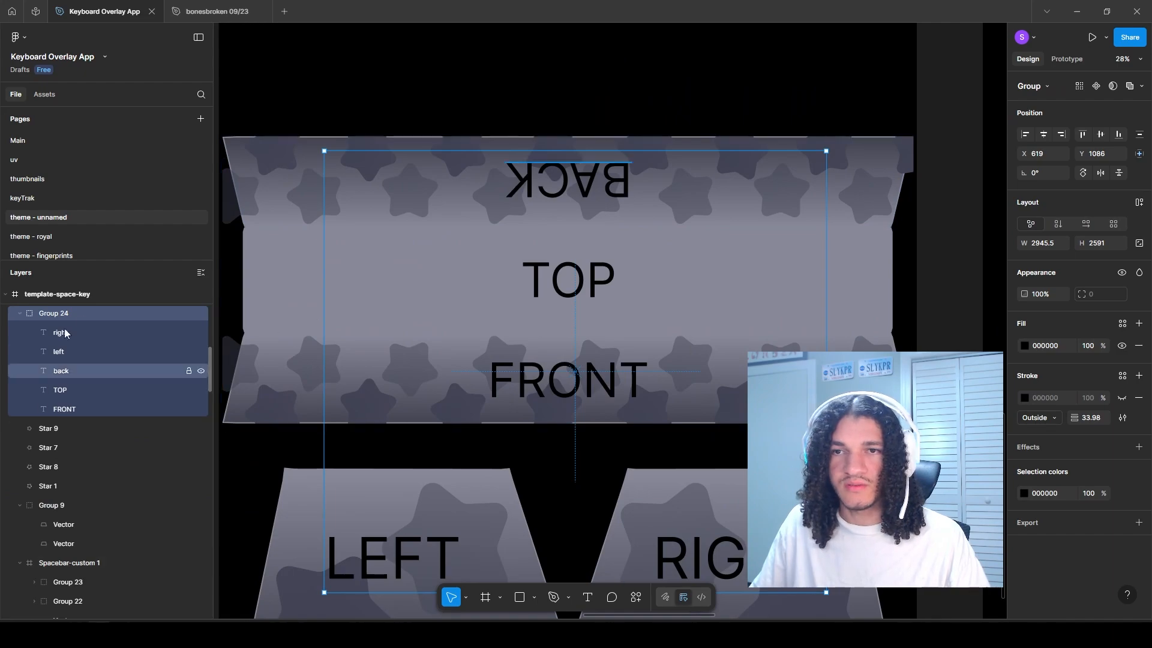
# Step: Hide the text label groups of template-space-key and template-shift-key
pyautogui.click(201, 313)
pyautogui.scroll(-3, 426, 368)
pyautogui.hscroll(3, 426, 368)
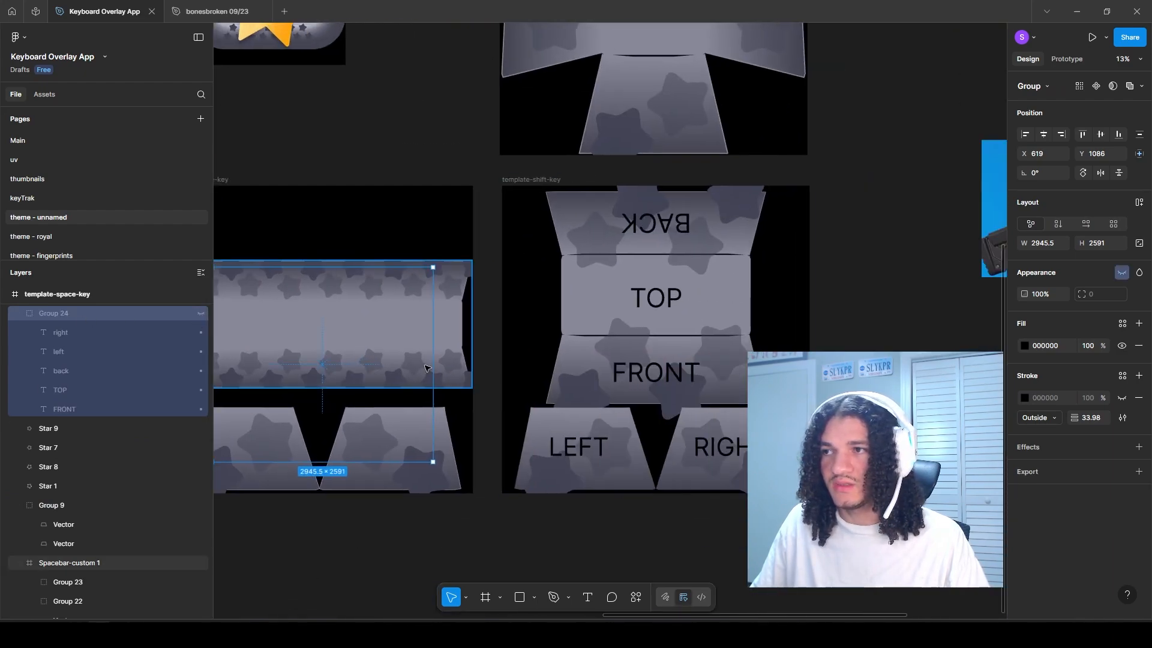
pyautogui.click(637, 300)
pyautogui.scroll(1, 54, 399)
pyautogui.hotkey('ctrl', 'shift', 'h')
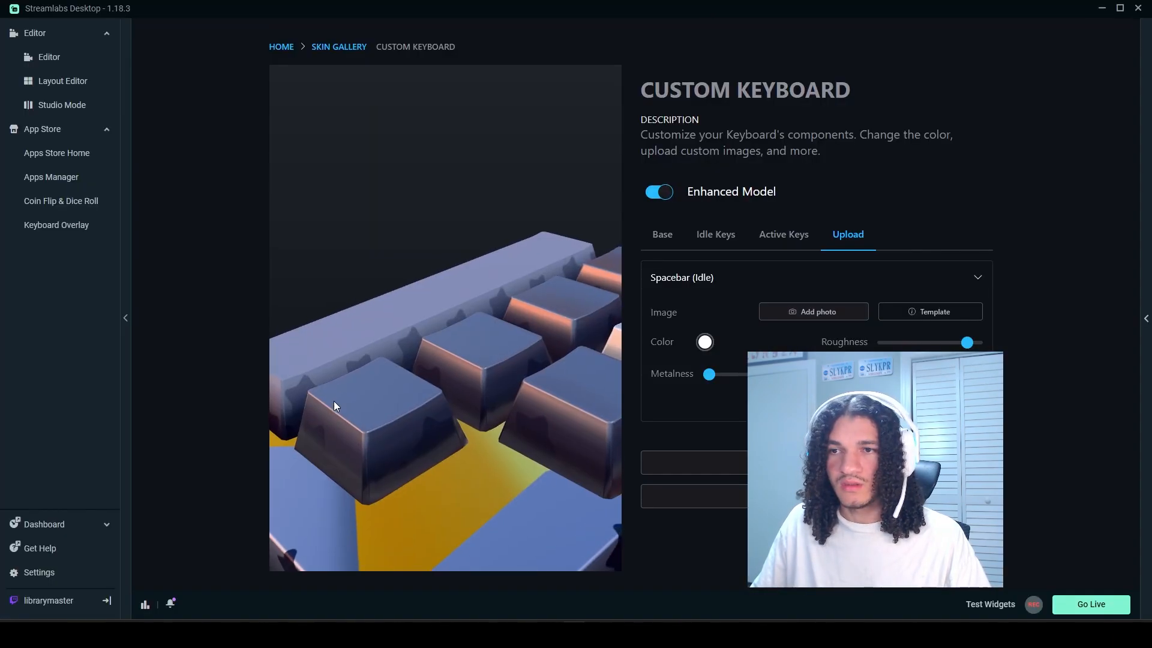
# Step: Set the roughness of the re-uploaded Spacebar (Idle) texture to about 0.3 in Streamlabs Desktop
pyautogui.moveTo(334, 401); pyautogui.dragTo(549, 427)
pyautogui.moveTo(709, 374); pyautogui.dragTo(776, 374)
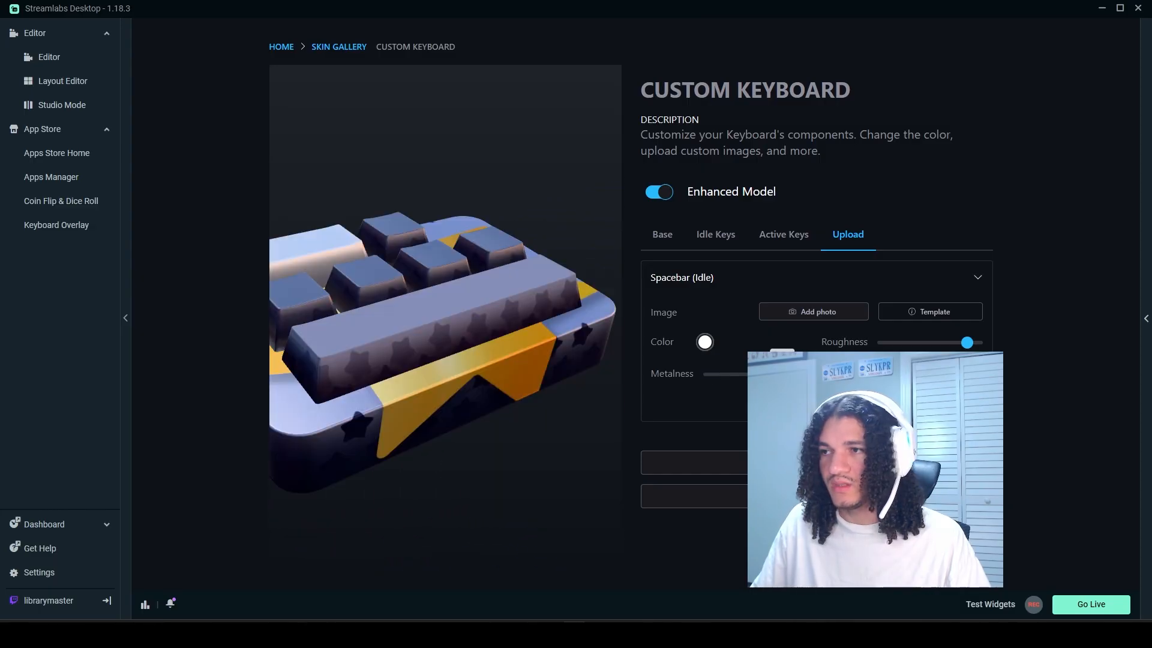
pyautogui.moveTo(966, 342); pyautogui.dragTo(909, 342)
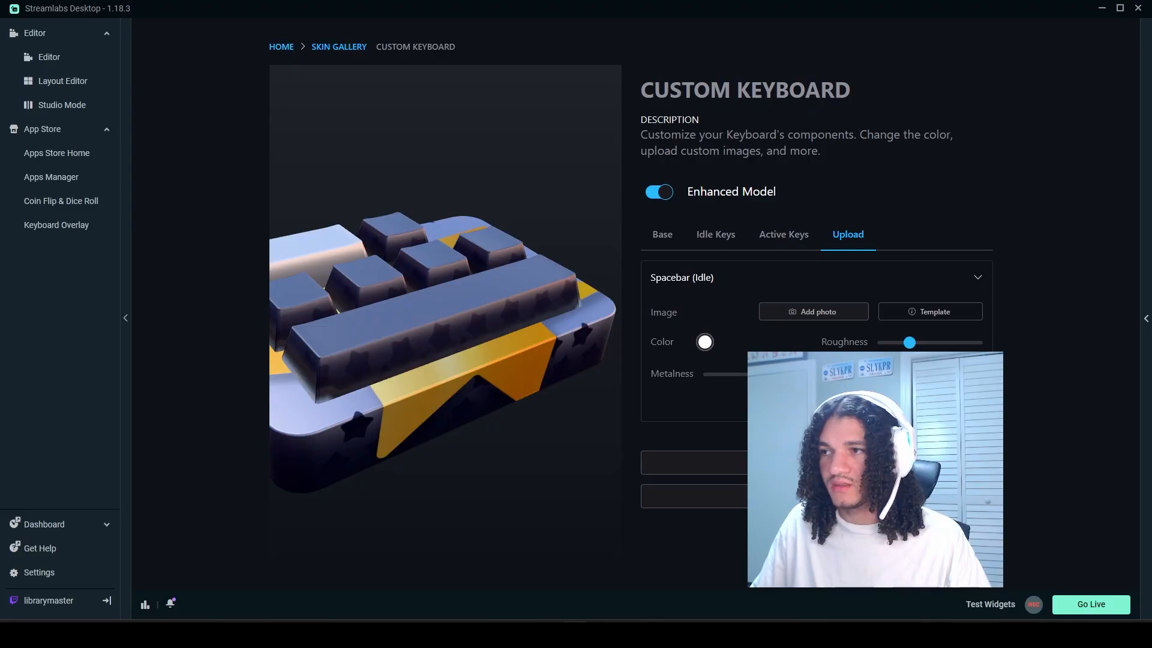
# Step: Upload the star texture as the Shift Key (Idle) image and set its roughness to about 0.3
pyautogui.click(846, 309)
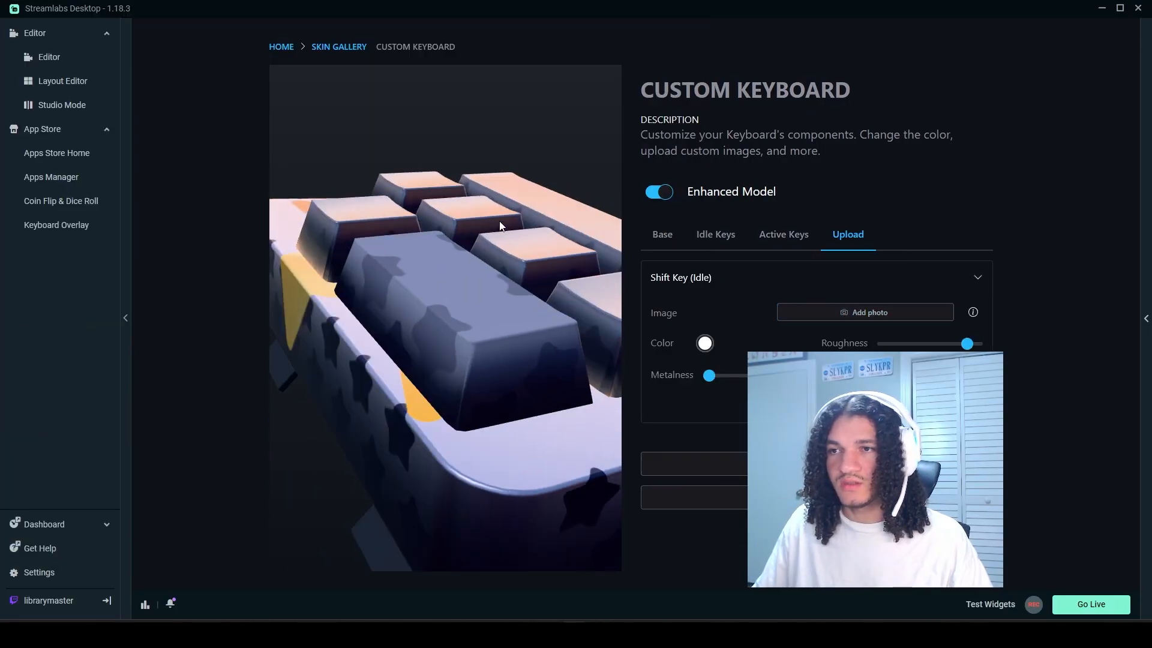
pyautogui.moveTo(499, 223); pyautogui.dragTo(387, 278)
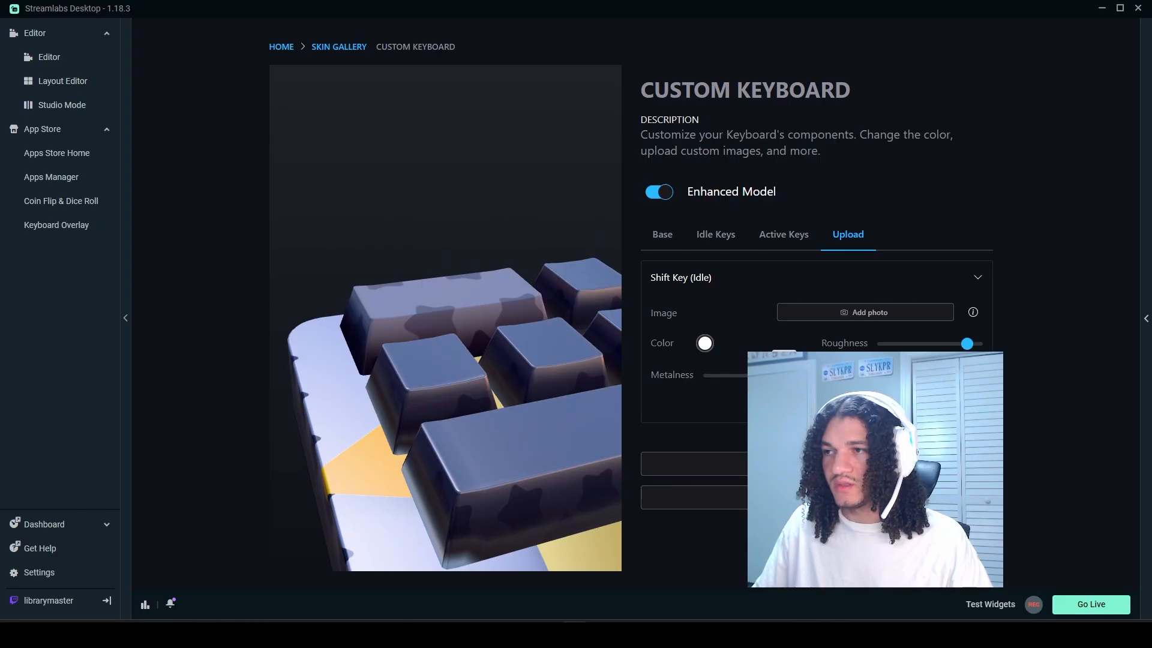
pyautogui.click(904, 348)
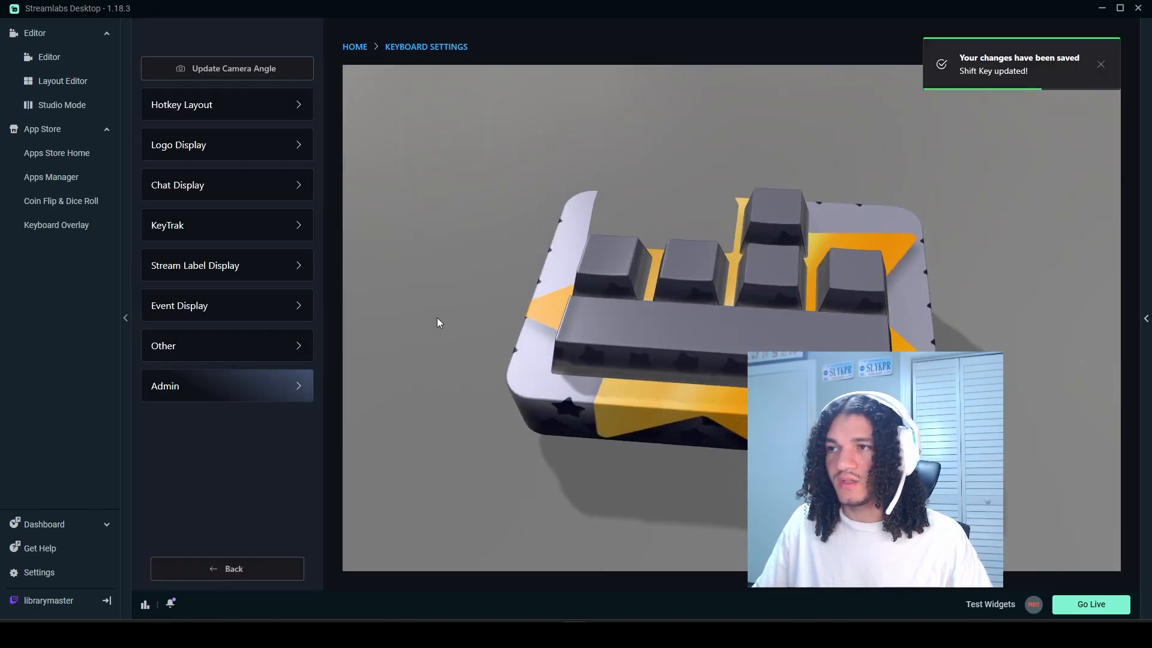
# Step: Inspect the finished keyboard from several angles in the Keyboard Settings preview
pyautogui.moveTo(436, 318); pyautogui.dragTo(617, 398)
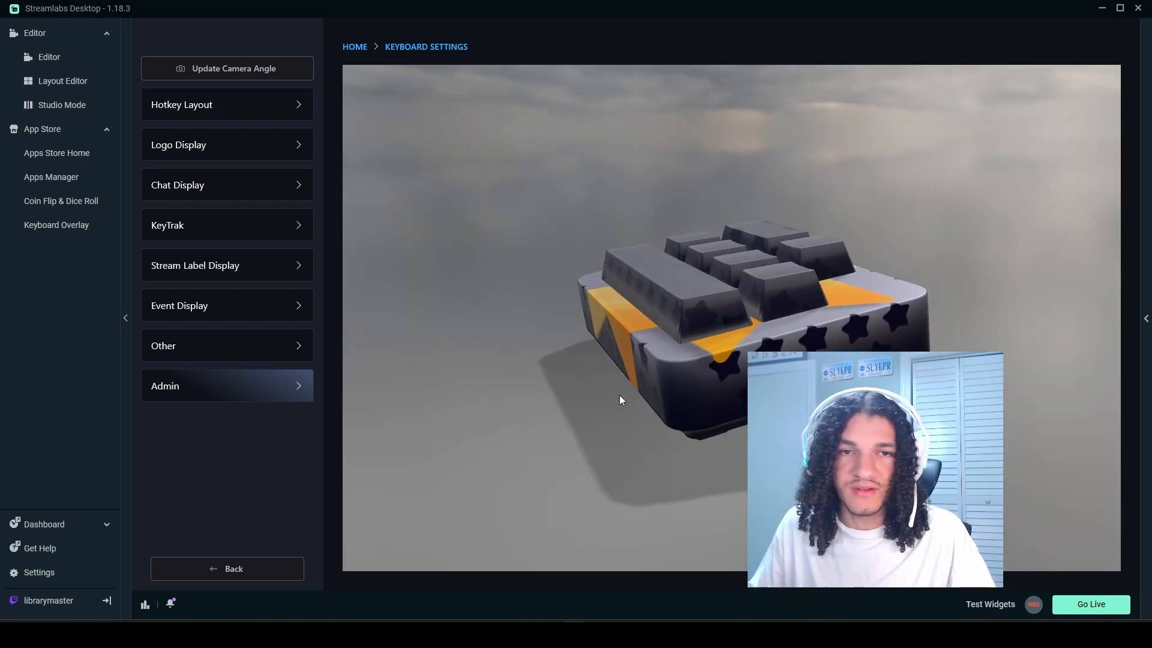
pyautogui.moveTo(604, 399); pyautogui.dragTo(694, 432)
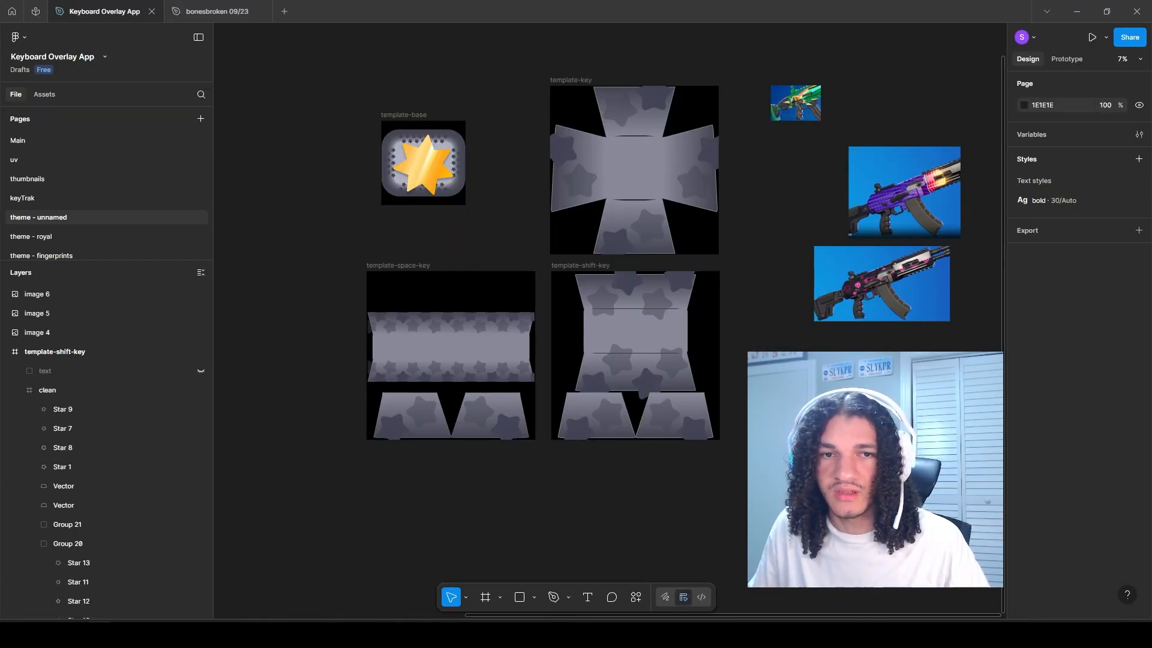
# Step: Duplicate the template-key, template-space-key and template-shift-key frames into the empty area beside the originals
pyautogui.moveTo(781, 361); pyautogui.dragTo(730, 381)
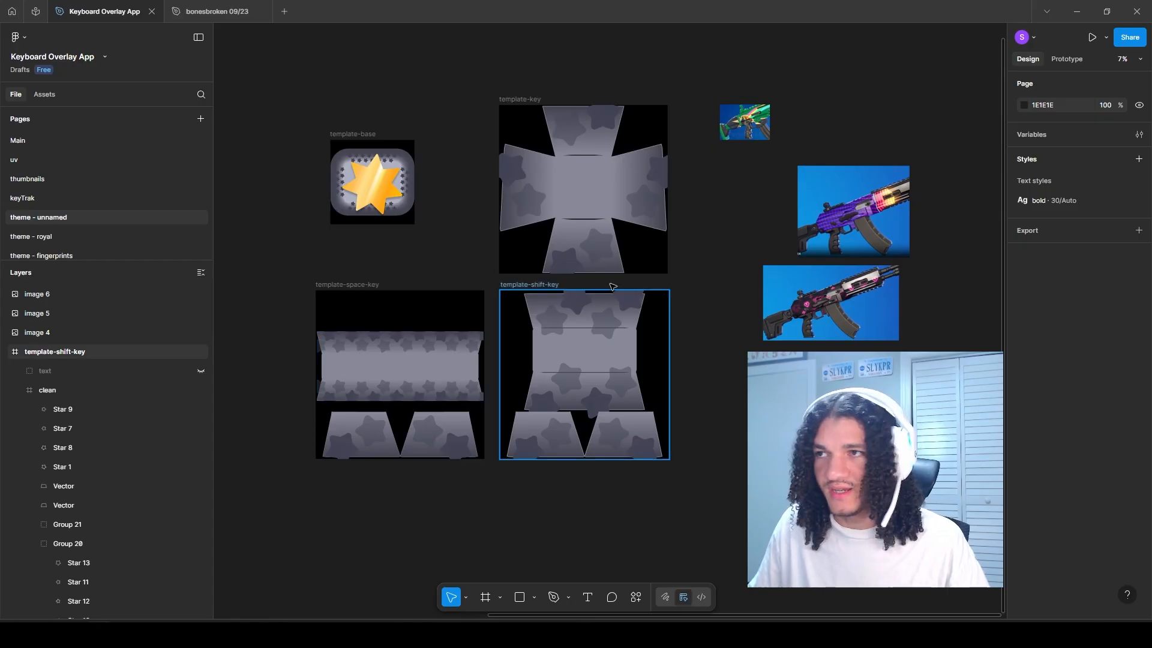
pyautogui.moveTo(297, 335); pyautogui.dragTo(719, 334)
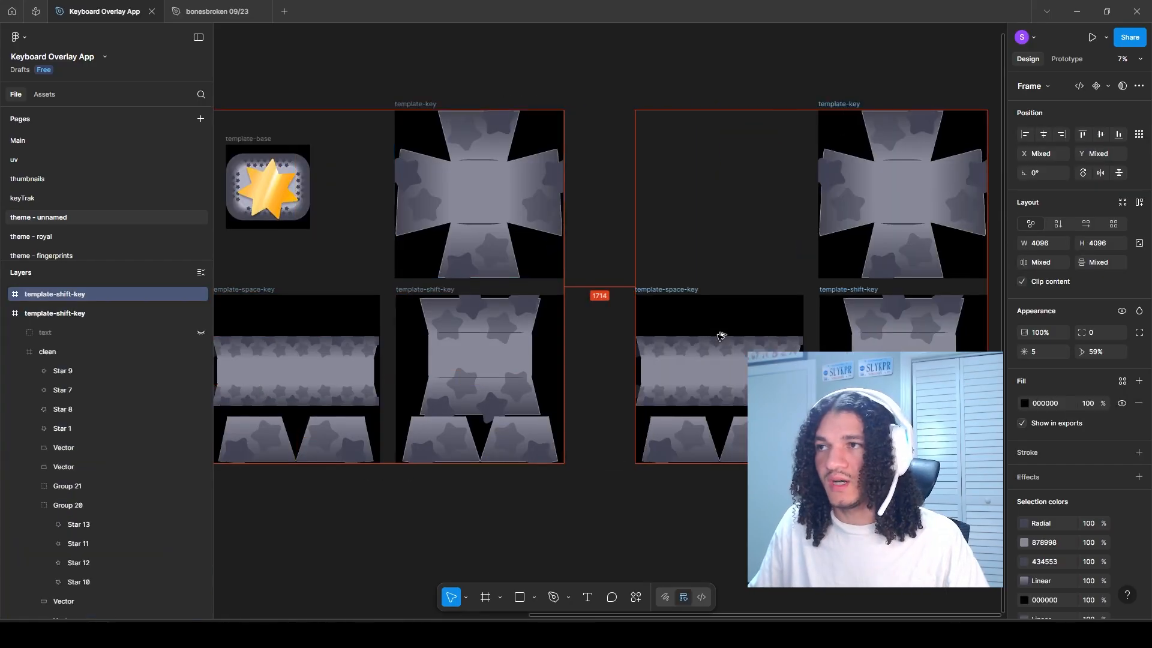
pyautogui.moveTo(758, 332); pyautogui.dragTo(586, 346)
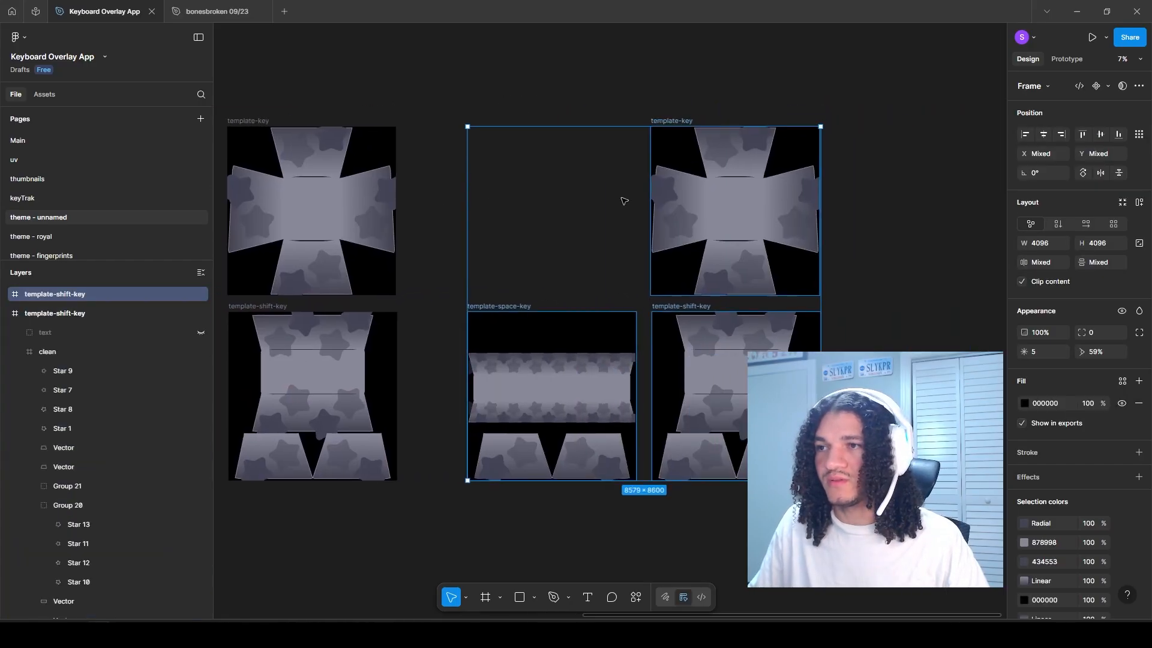
# Step: Rename the duplicated frames template-active-key, template-active-shift-key and template-active-space-key
pyautogui.click(703, 72)
pyautogui.scroll(3, 702, 87)
pyautogui.click(636, 153)
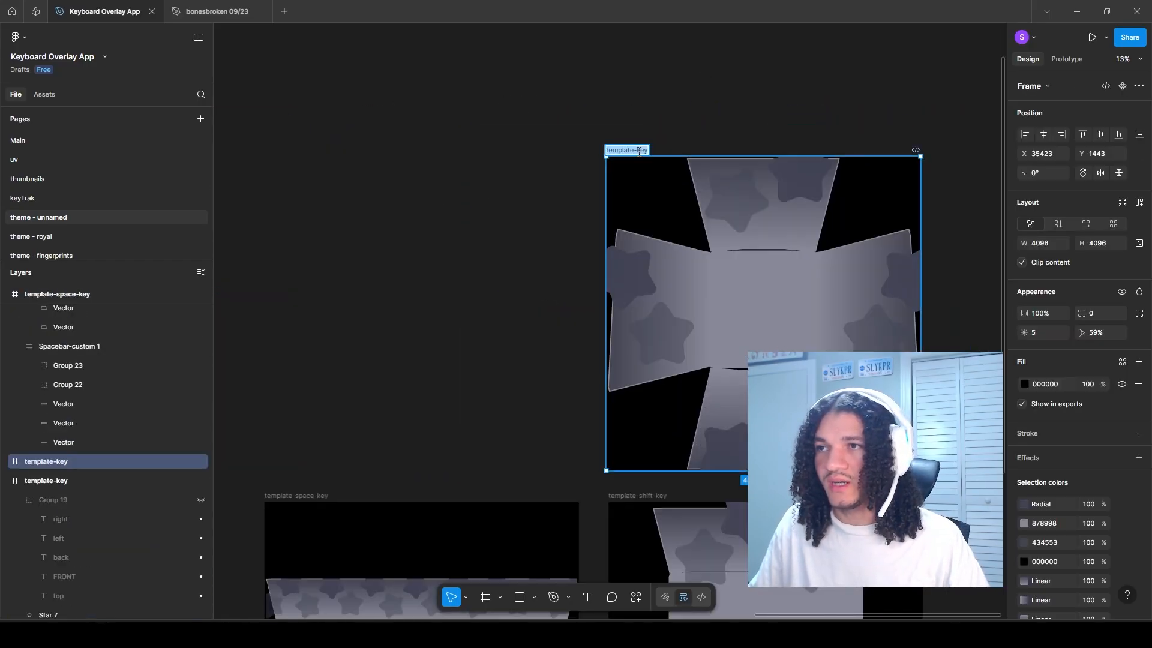
pyautogui.click(637, 150)
pyautogui.write('active-')
pyautogui.moveTo(639, 493); pyautogui.dragTo(594, 293)
pyautogui.doubleClick(595, 296)
pyautogui.write('active-')
pyautogui.moveTo(456, 258); pyautogui.dragTo(533, 230)
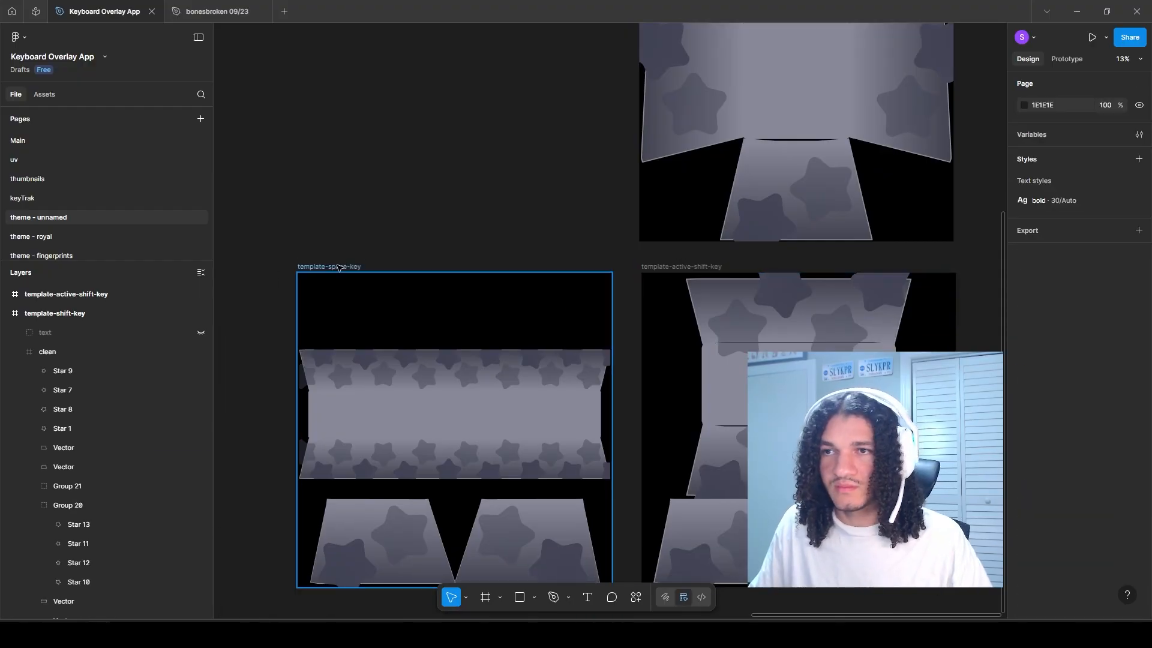
pyautogui.doubleClick(335, 266)
pyautogui.write('active-')
# Step: Copy the gold star from template-base into the empty space above template-active-space-key
pyautogui.click(360, 408)
pyautogui.moveTo(360, 408); pyautogui.dragTo(637, 303)
pyautogui.moveTo(388, 302); pyautogui.dragTo(545, 373)
pyautogui.scroll(-5, 515, 345)
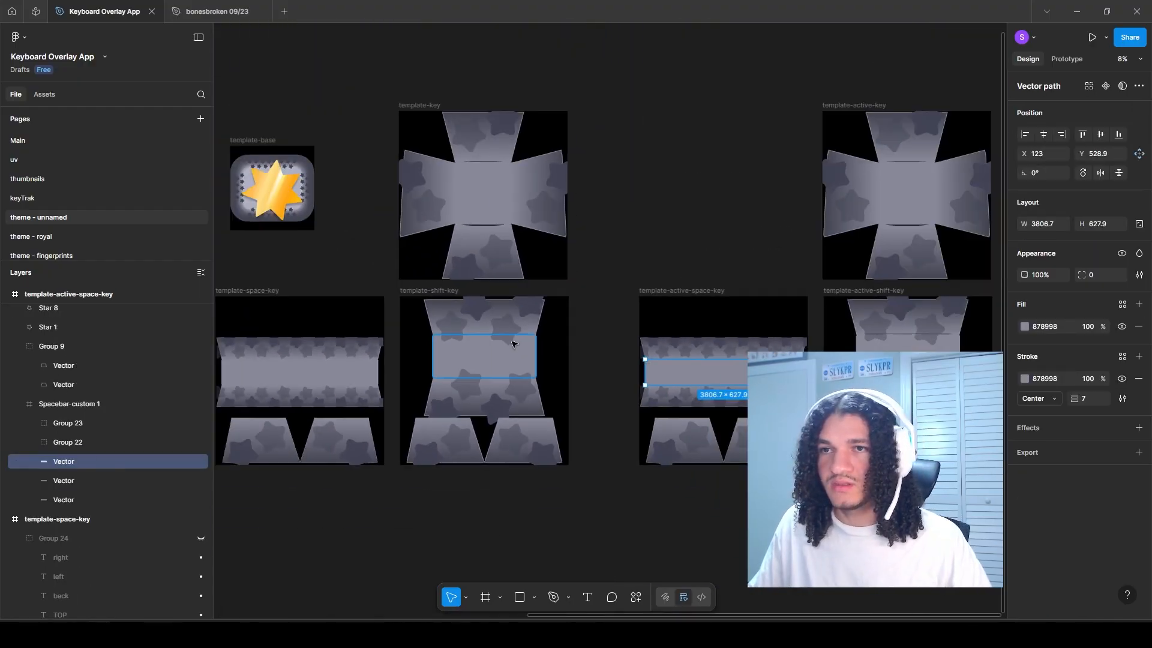
pyautogui.scroll(3, 327, 237)
pyautogui.click(329, 239)
pyautogui.moveTo(329, 239)
pyautogui.mouseDown()
pyautogui.moveTo(879, 303)
pyautogui.moveTo(465, 282)
pyautogui.mouseUp()
pyautogui.scroll(3, 480, 420)
pyautogui.doubleClick(483, 463)
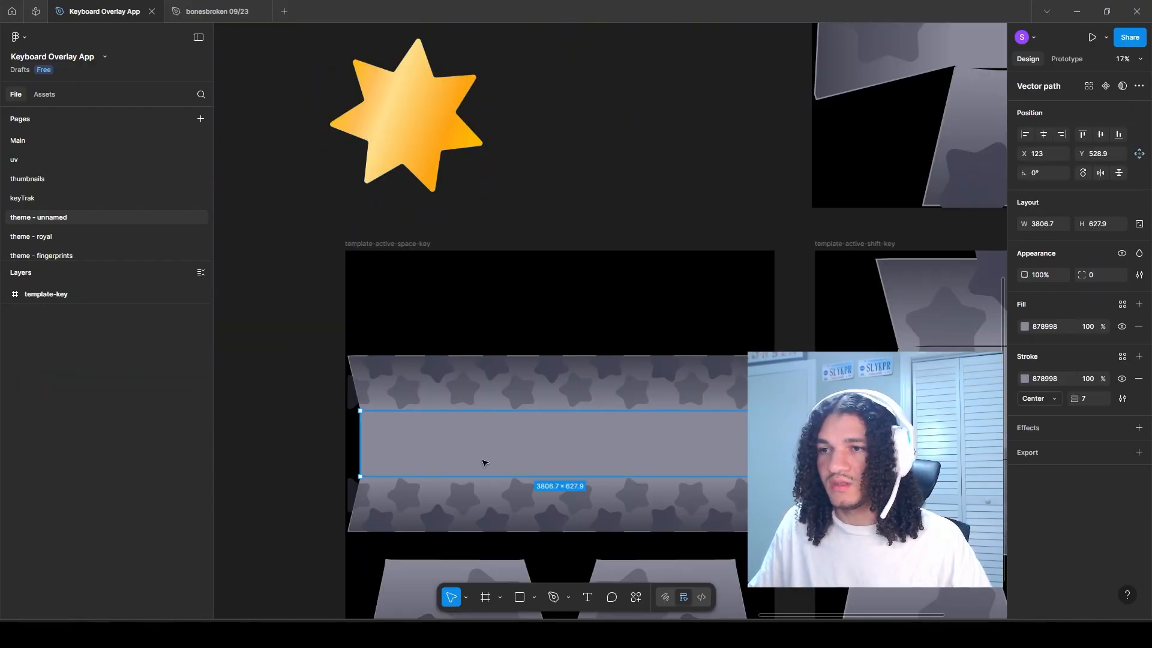
pyautogui.click(1025, 327)
pyautogui.press('Escape')
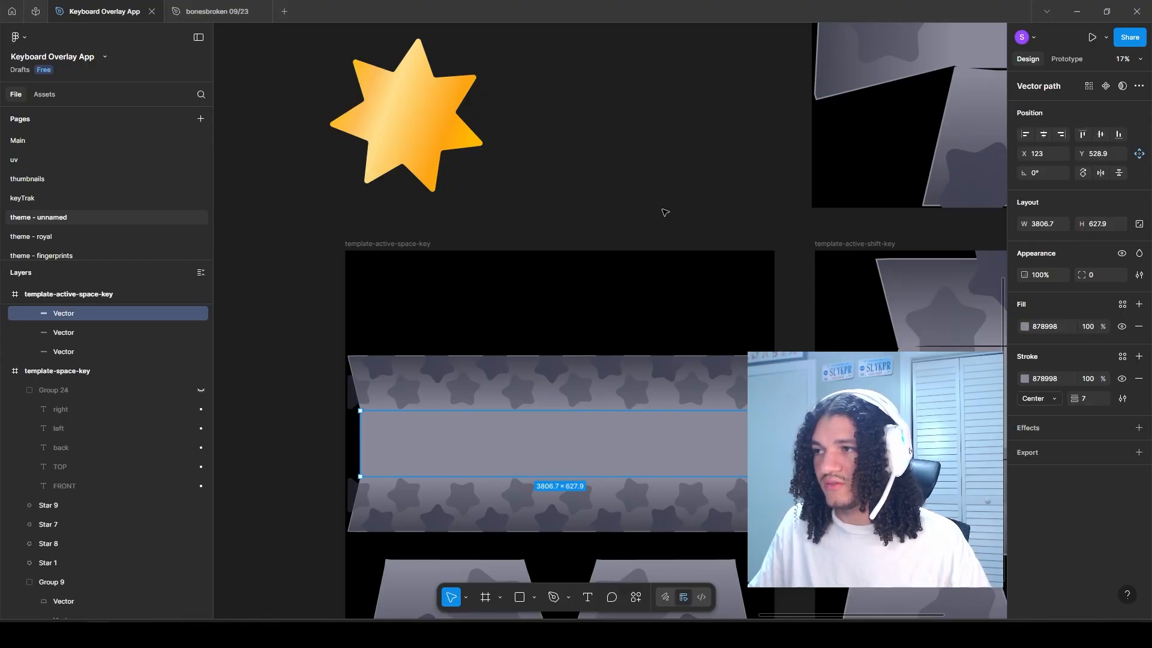
# Step: Move the loose gold star to the empty area on the far side of template-active-key
pyautogui.scroll(-4, 594, 222)
pyautogui.moveTo(436, 243); pyautogui.dragTo(429, 243)
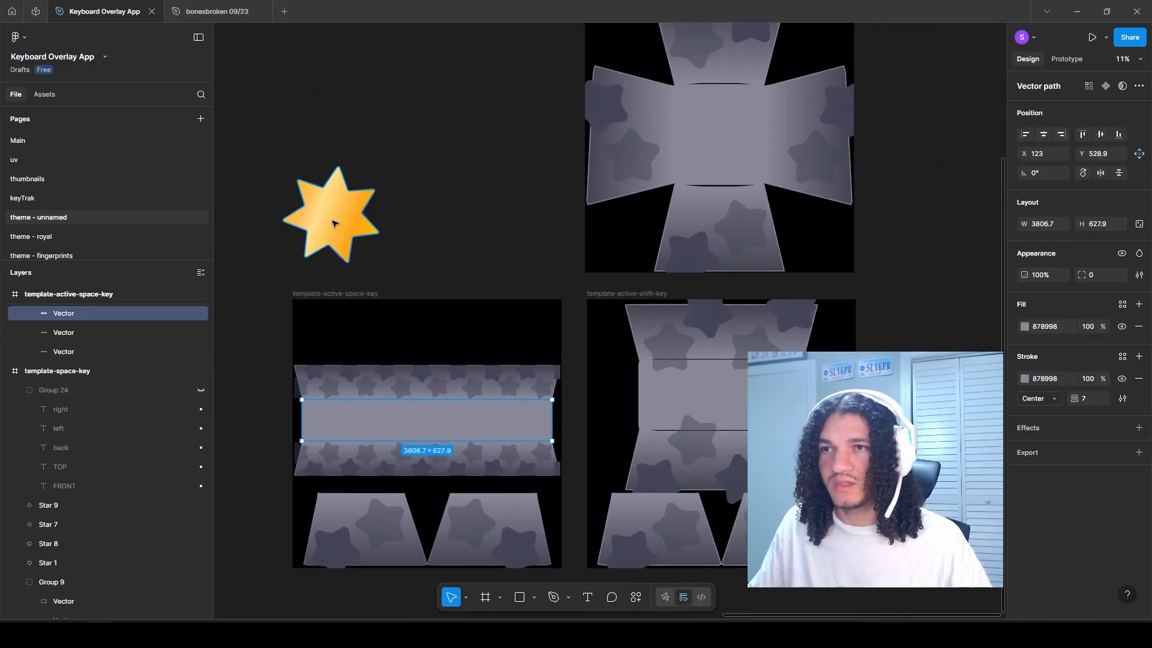
pyautogui.moveTo(334, 223); pyautogui.dragTo(938, 236)
pyautogui.scroll(-4, 599, 270)
pyautogui.moveTo(635, 241); pyautogui.dragTo(574, 235)
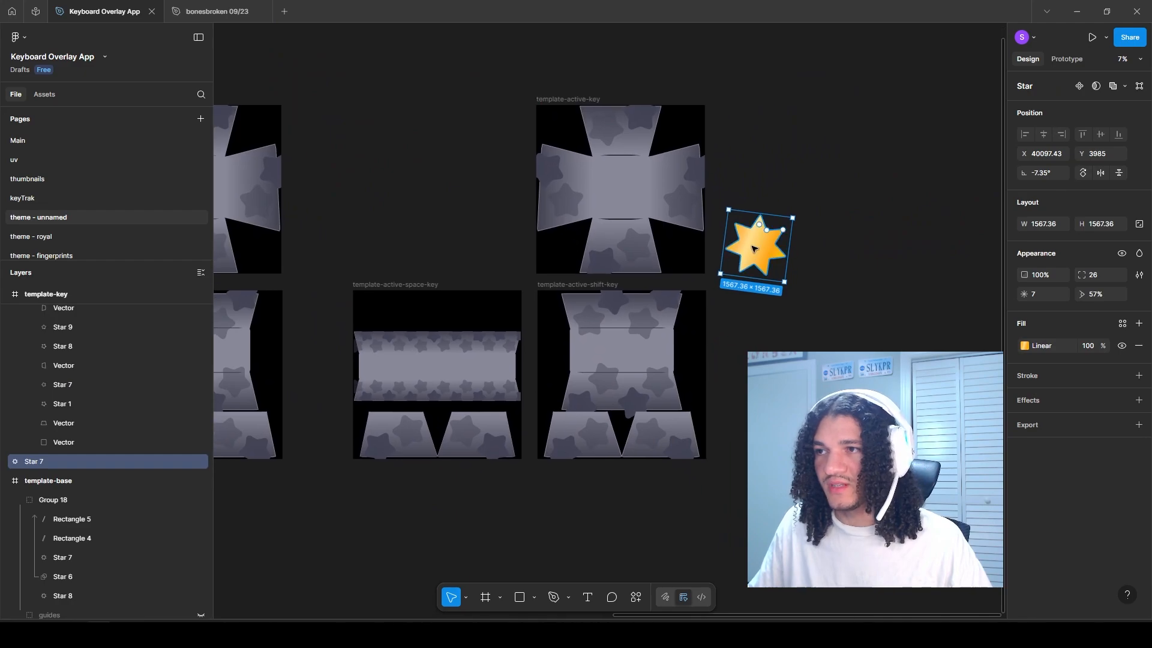
pyautogui.moveTo(765, 246); pyautogui.dragTo(802, 237)
# Step: Replace the solid colour 878998 with FFDD86 across the three template-active frames
pyautogui.scroll(1, 732, 216)
pyautogui.moveTo(373, 394); pyautogui.dragTo(421, 397)
pyautogui.click(420, 397)
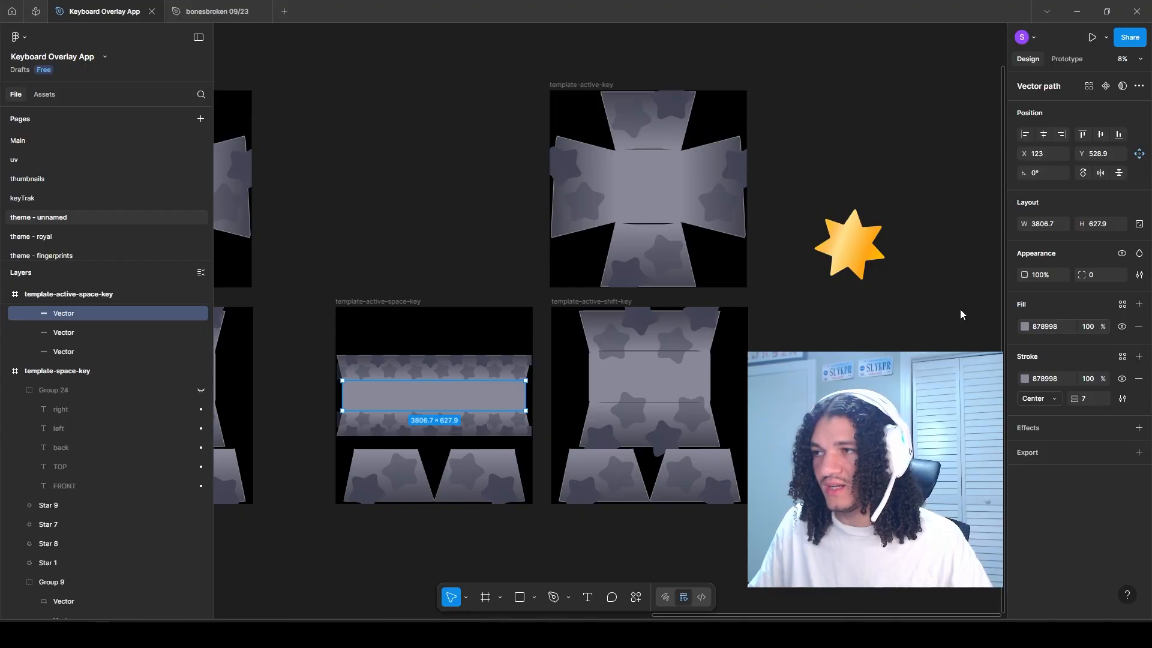
pyautogui.moveTo(291, 50); pyautogui.dragTo(797, 545)
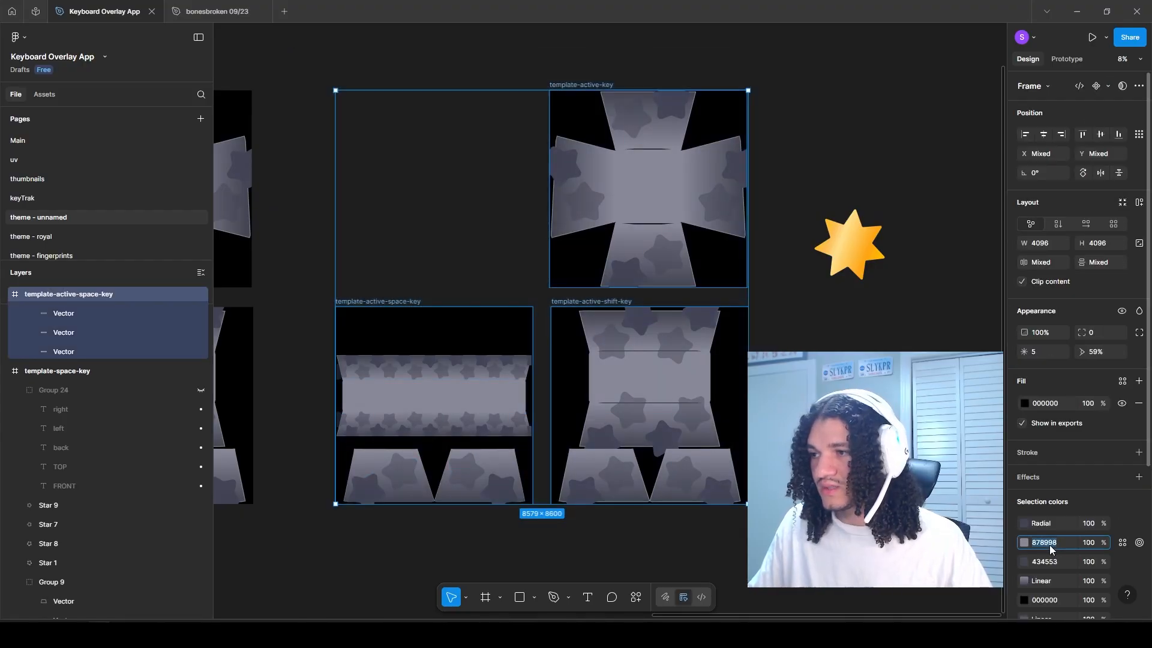
pyautogui.write('FFDD86')
pyautogui.press('Return')
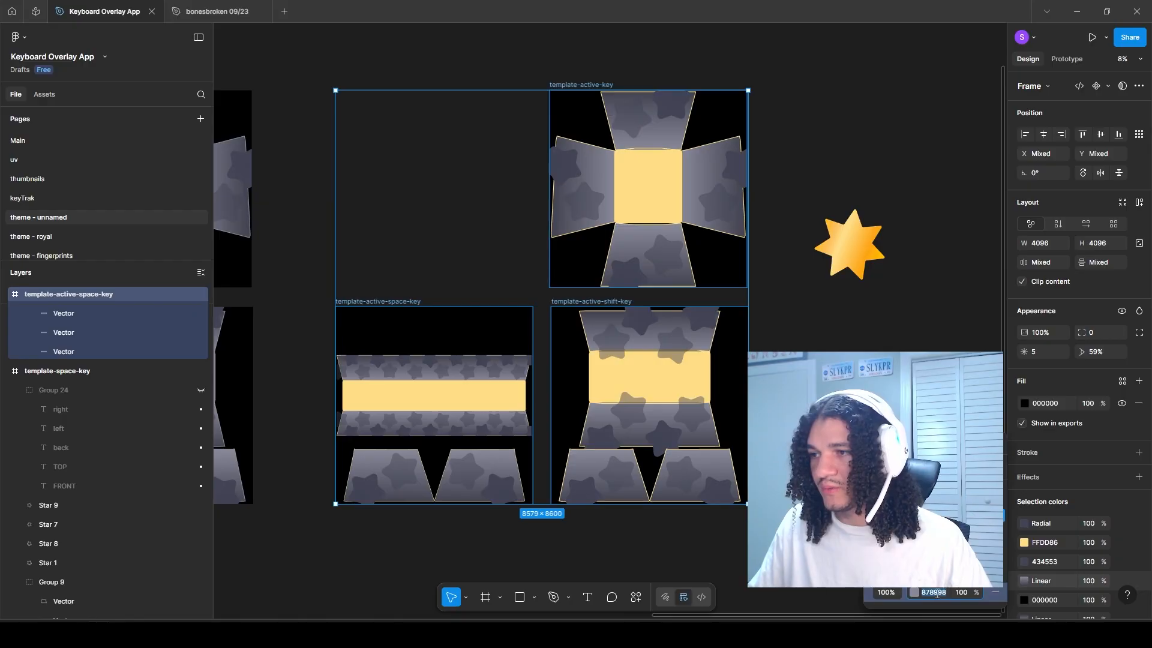
# Step: Replace the 878998 stop with FFDD86 in every linear gradient of the three active frames
pyautogui.write('FFDD86')
pyautogui.press('Return')
pyautogui.scroll(-1, 1042, 570)
pyautogui.click(1024, 562)
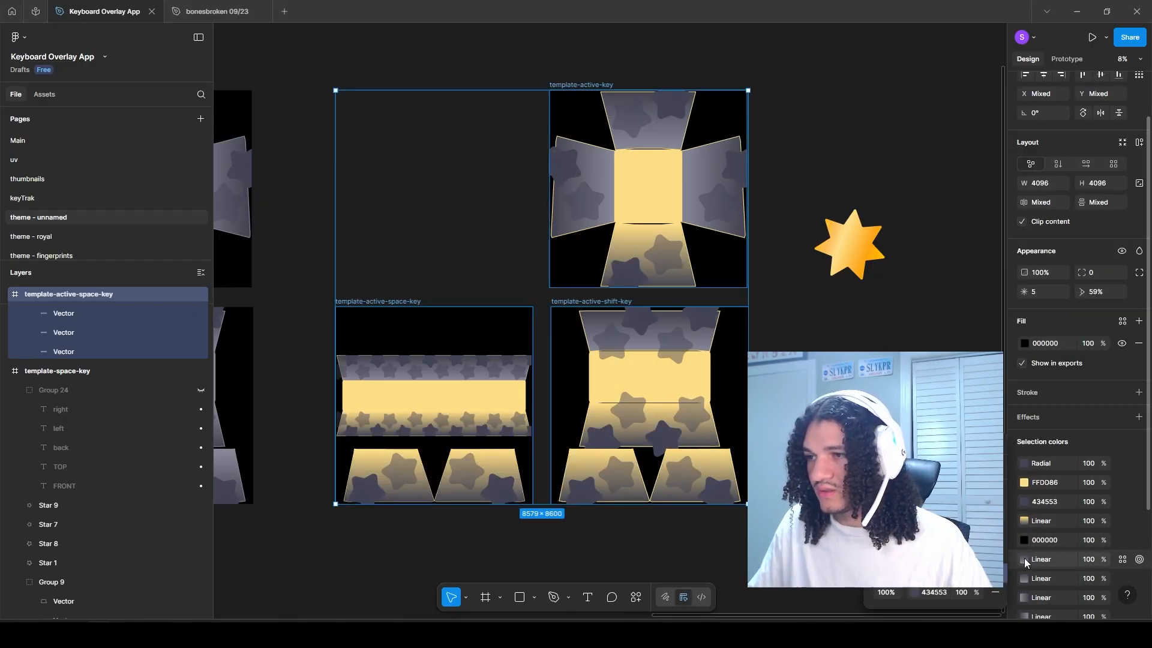
pyautogui.hotkey('ctrl', 'v')
pyautogui.click(1025, 579)
pyautogui.hotkey('ctrl', 'v')
pyautogui.click(1025, 598)
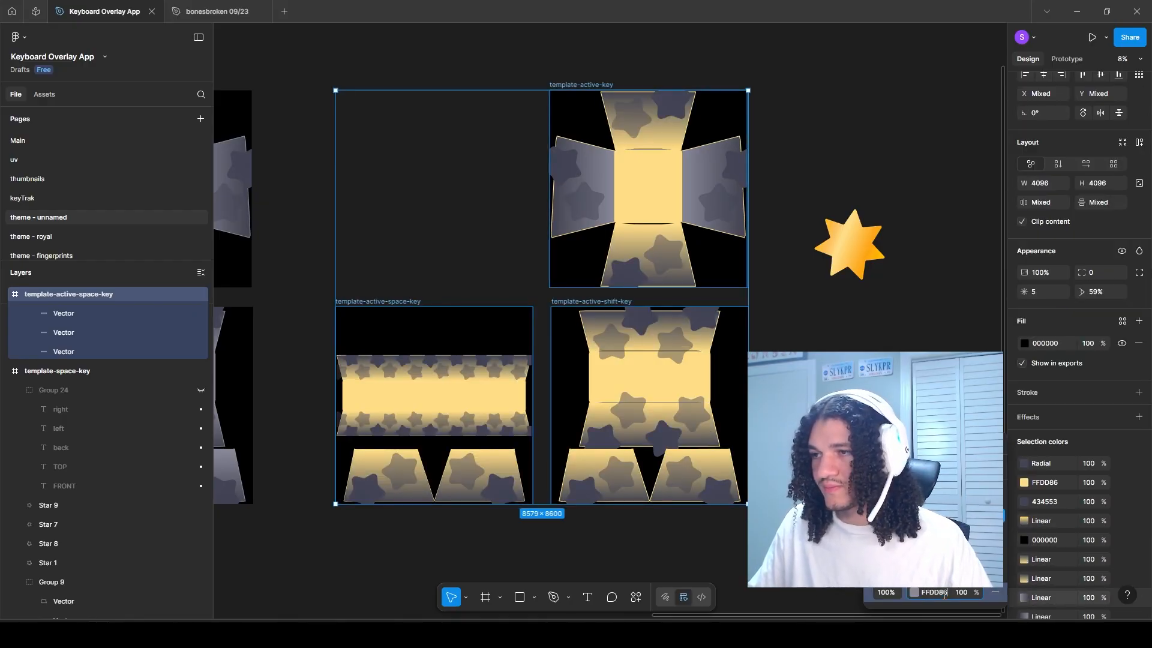
pyautogui.write('FFDD86')
pyautogui.scroll(-2, 1041, 571)
pyautogui.click(1025, 516)
pyautogui.write('FFDD86')
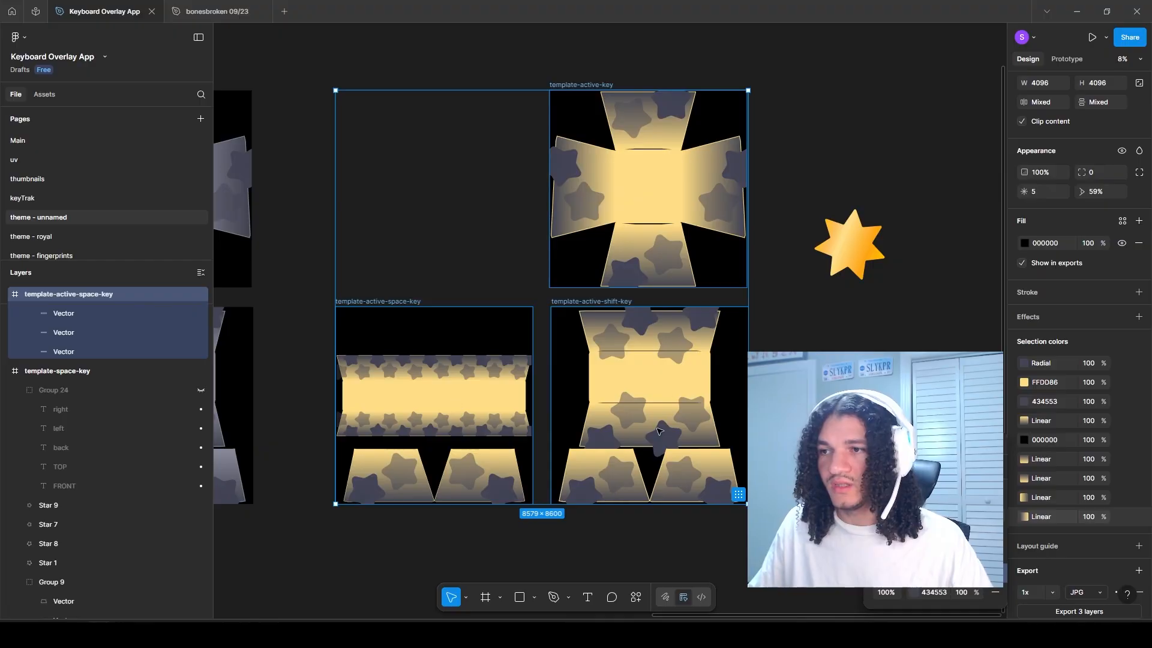
# Step: Copy the deep orange stop colour from the loose gold star's linear gradient
pyautogui.scroll(4, 659, 431)
pyautogui.moveTo(694, 443); pyautogui.dragTo(586, 466)
pyautogui.moveTo(755, 285)
pyautogui.mouseDown()
pyautogui.moveTo(730, 363)
pyautogui.moveTo(744, 294)
pyautogui.moveTo(593, 342)
pyautogui.mouseUp()
pyautogui.click(723, 261)
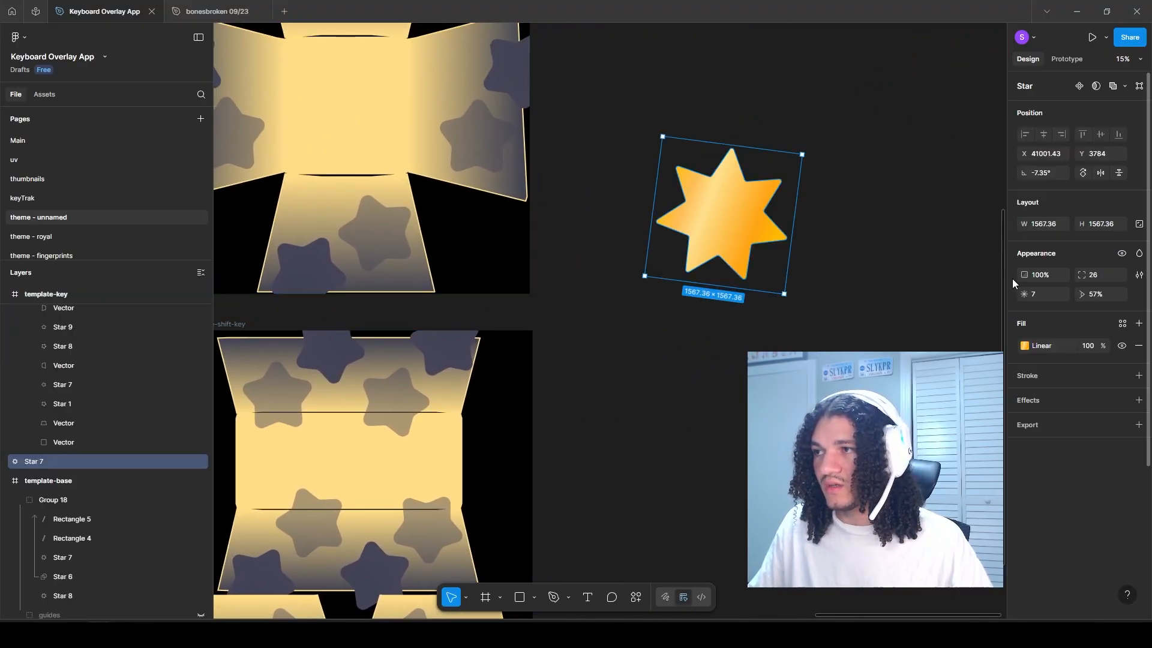
pyautogui.click(1025, 346)
pyautogui.click(913, 497)
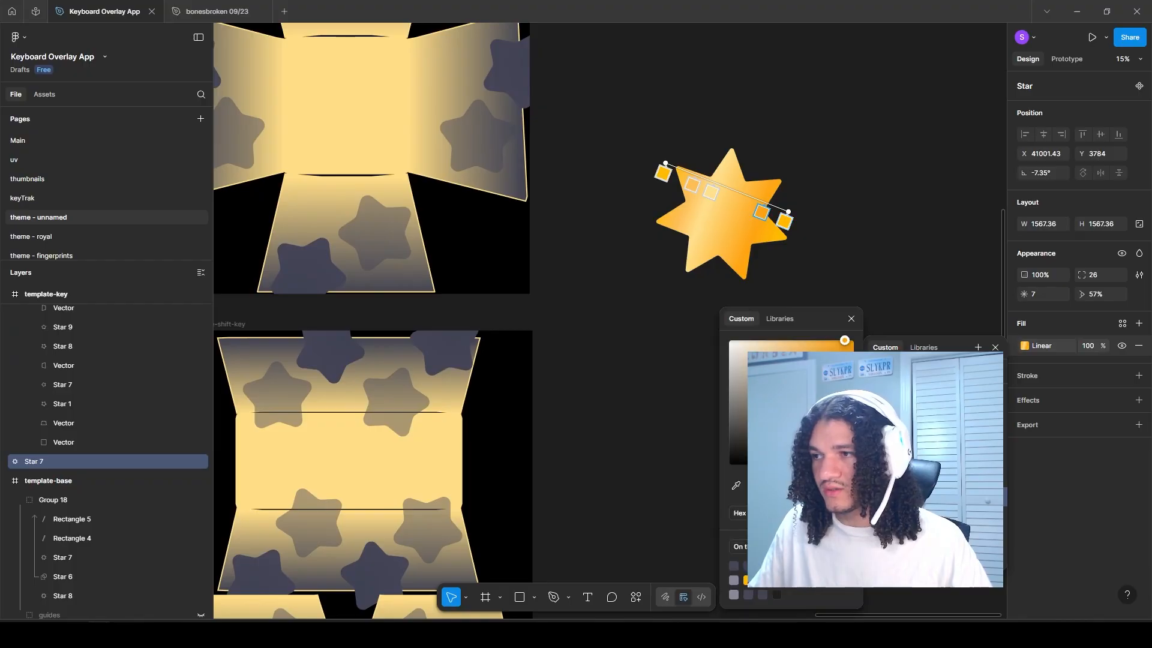
pyautogui.click(913, 497)
# Step: Replace the dark 434553 stop with FFA412 in every linear gradient of the three active frames
pyautogui.moveTo(256, 54); pyautogui.dragTo(726, 517)
pyautogui.click(1024, 581)
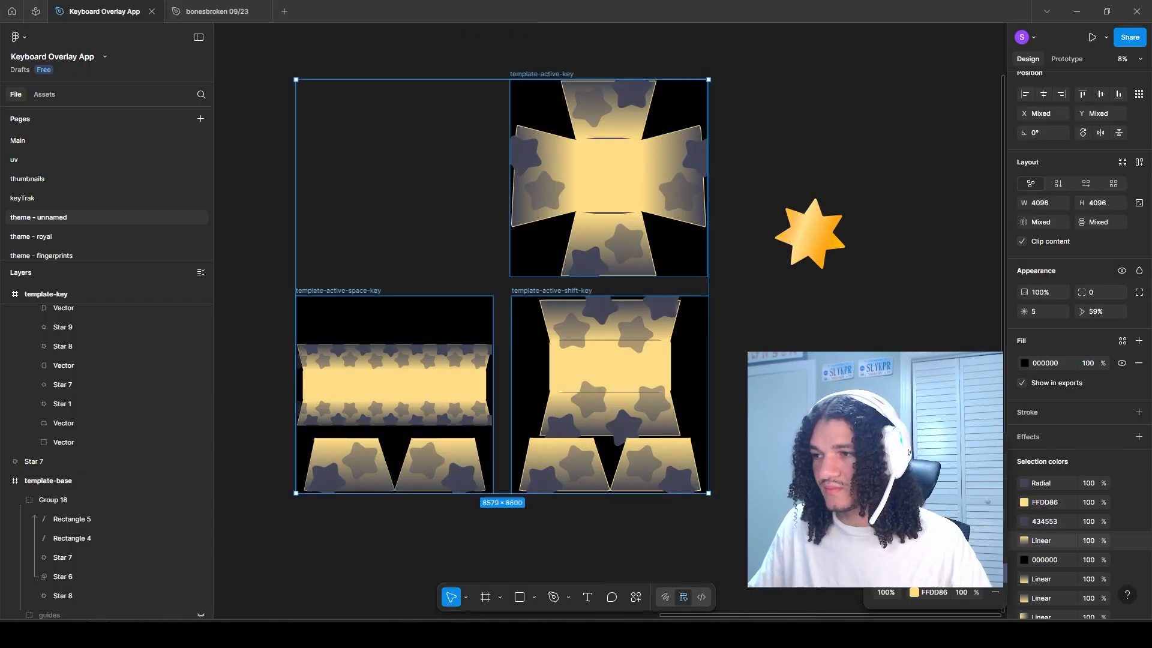
pyautogui.hotkey('ctrl', 'v')
pyautogui.press('Return')
pyautogui.click(1014, 580)
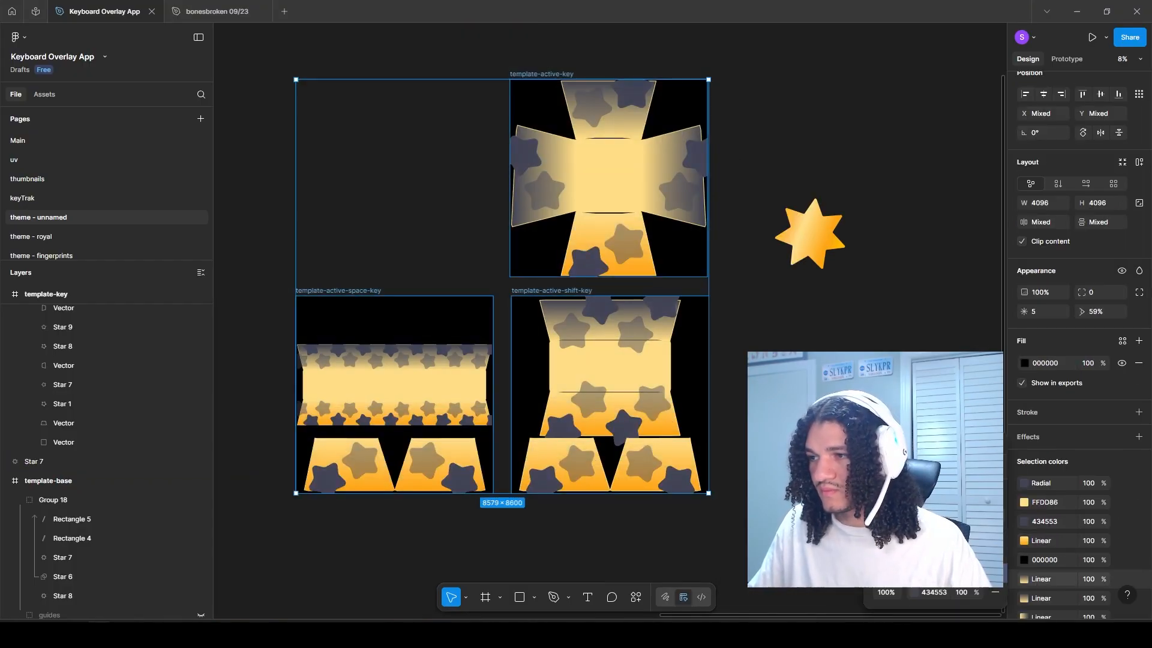
pyautogui.hotkey('ctrl', 'v')
pyautogui.click(1014, 599)
pyautogui.hotkey('ctrl', 'v')
pyautogui.scroll(-2, 1018, 534)
pyautogui.click(1015, 538)
pyautogui.hotkey('ctrl', 'v')
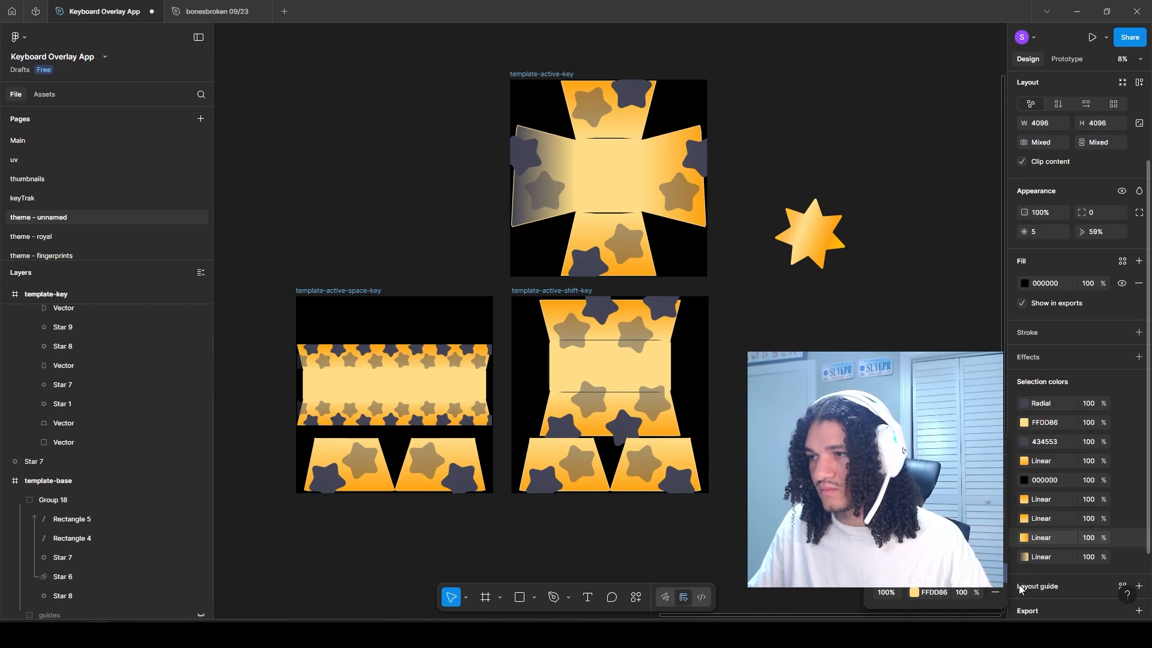
pyautogui.click(1015, 557)
pyautogui.hotkey('ctrl', 'v')
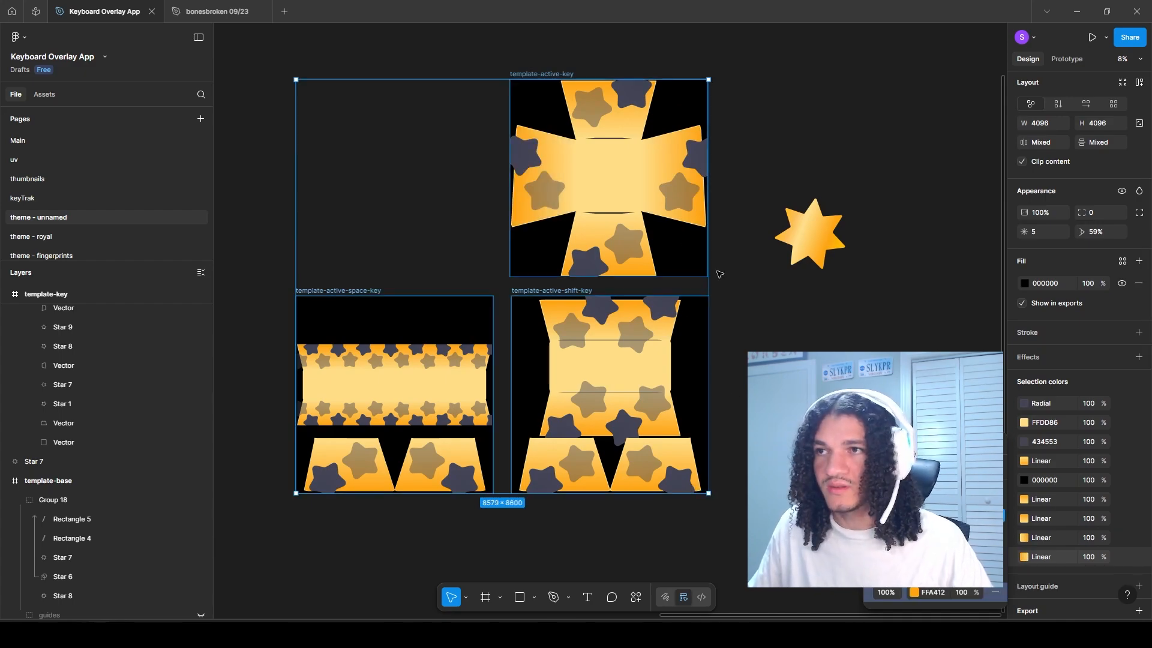
# Step: Recolour the opaque dark stars on all three active frames with a radial gradient from orange to brown
pyautogui.moveTo(562, 203); pyautogui.dragTo(596, 203)
pyautogui.click(808, 299)
pyautogui.click(732, 156)
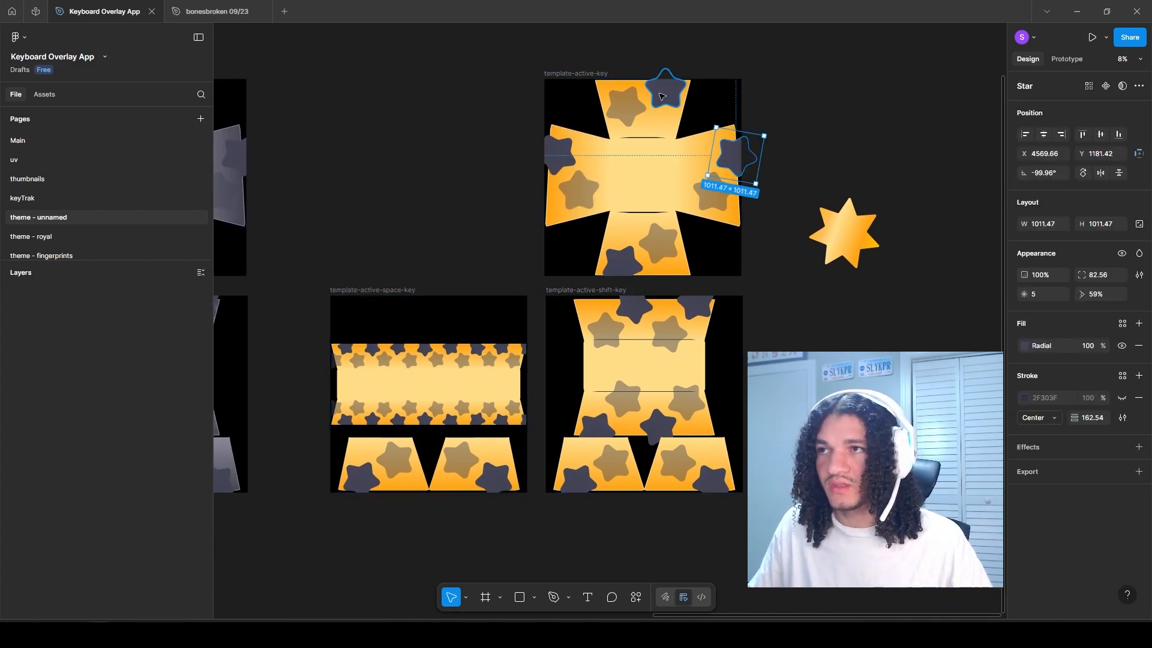
pyautogui.keyDown('ctrl'); pyautogui.keyDown('shift'); pyautogui.click(661, 96); pyautogui.keyUp('shift'); pyautogui.keyUp('ctrl')
pyautogui.keyDown('ctrl'); pyautogui.keyDown('shift'); pyautogui.click(559, 156); pyautogui.keyUp('shift'); pyautogui.keyUp('ctrl')
pyautogui.keyDown('ctrl'); pyautogui.keyDown('shift'); pyautogui.click(621, 263); pyautogui.keyUp('shift'); pyautogui.keyUp('ctrl')
pyautogui.keyDown('ctrl'); pyautogui.keyDown('shift'); pyautogui.click(634, 308); pyautogui.keyUp('shift'); pyautogui.keyUp('ctrl')
pyautogui.keyDown('ctrl'); pyautogui.keyDown('shift'); pyautogui.click(695, 306); pyautogui.keyUp('shift'); pyautogui.keyUp('ctrl')
pyautogui.keyDown('ctrl'); pyautogui.keyDown('shift'); pyautogui.click(658, 425); pyautogui.keyUp('shift'); pyautogui.keyUp('ctrl')
pyautogui.keyDown('ctrl'); pyautogui.keyDown('shift'); pyautogui.click(597, 425); pyautogui.keyUp('shift'); pyautogui.keyUp('ctrl')
pyautogui.keyDown('ctrl'); pyautogui.keyDown('shift'); pyautogui.click(577, 479); pyautogui.keyUp('shift'); pyautogui.keyUp('ctrl')
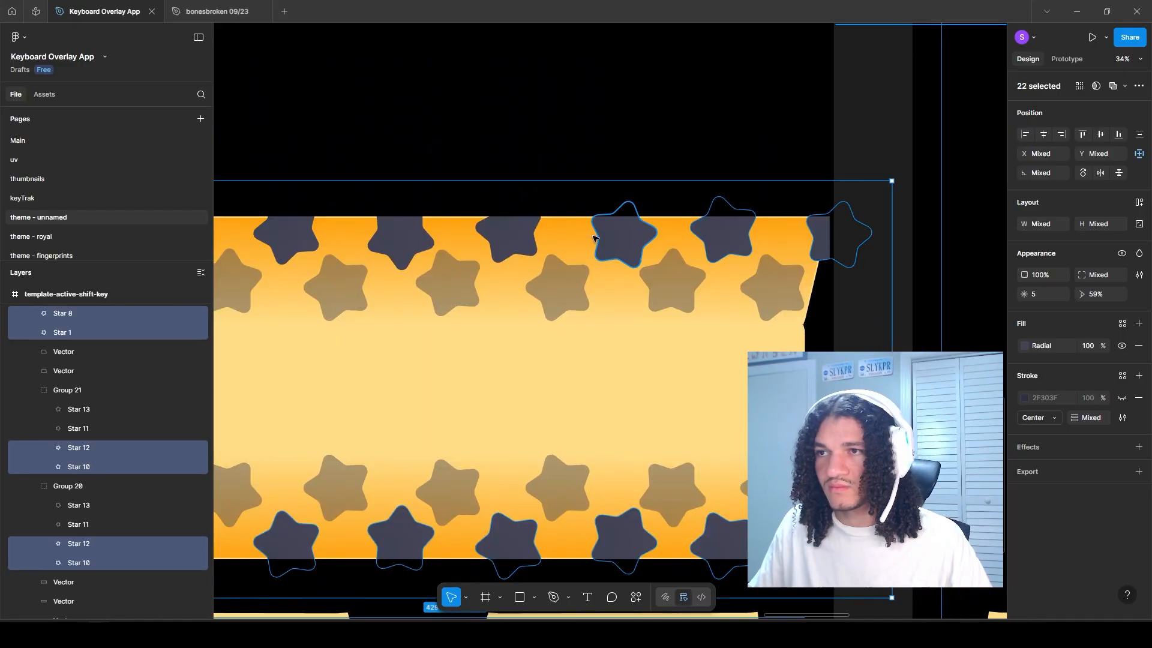
pyautogui.scroll(-5, 592, 238)
pyautogui.scroll(4, 572, 368)
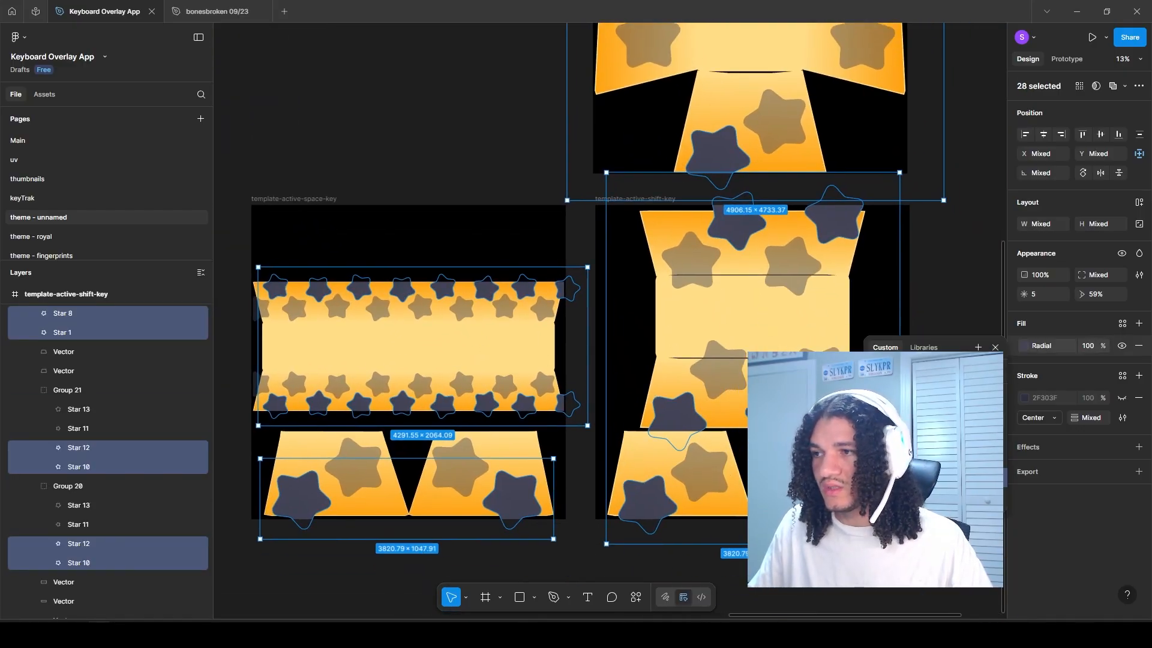
pyautogui.click(918, 478)
pyautogui.moveTo(771, 414); pyautogui.dragTo(782, 340)
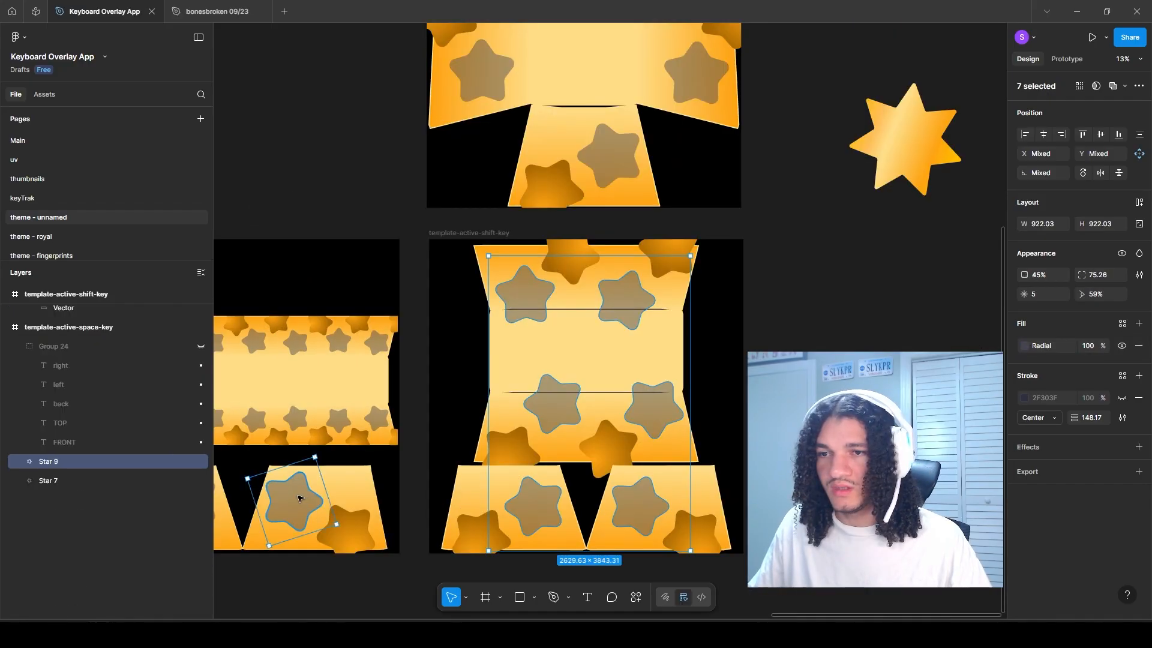
# Step: Give the translucent stars on all three active frames 100% opacity and a yellow-to-orange radial gradient fill
pyautogui.hscroll(-3, 408, 434)
pyautogui.scroll(3, 408, 434)
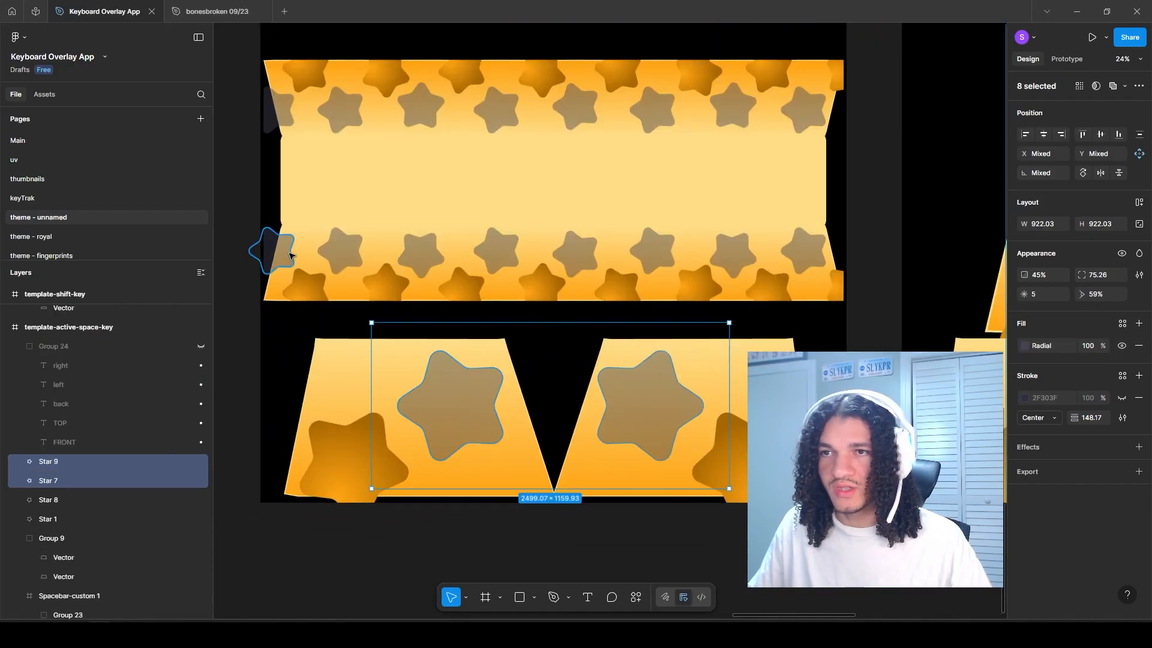
pyautogui.keyDown('shift'); pyautogui.click(341, 250); pyautogui.keyUp('shift')
pyautogui.keyDown('shift'); pyautogui.click(421, 251); pyautogui.keyUp('shift')
pyautogui.keyDown('shift'); pyautogui.click(496, 250); pyautogui.keyUp('shift')
pyautogui.keyDown('shift'); pyautogui.click(575, 251); pyautogui.keyUp('shift')
pyautogui.keyDown('shift'); pyautogui.click(652, 250); pyautogui.keyUp('shift')
pyautogui.keyDown('shift'); pyautogui.click(733, 252); pyautogui.keyUp('shift')
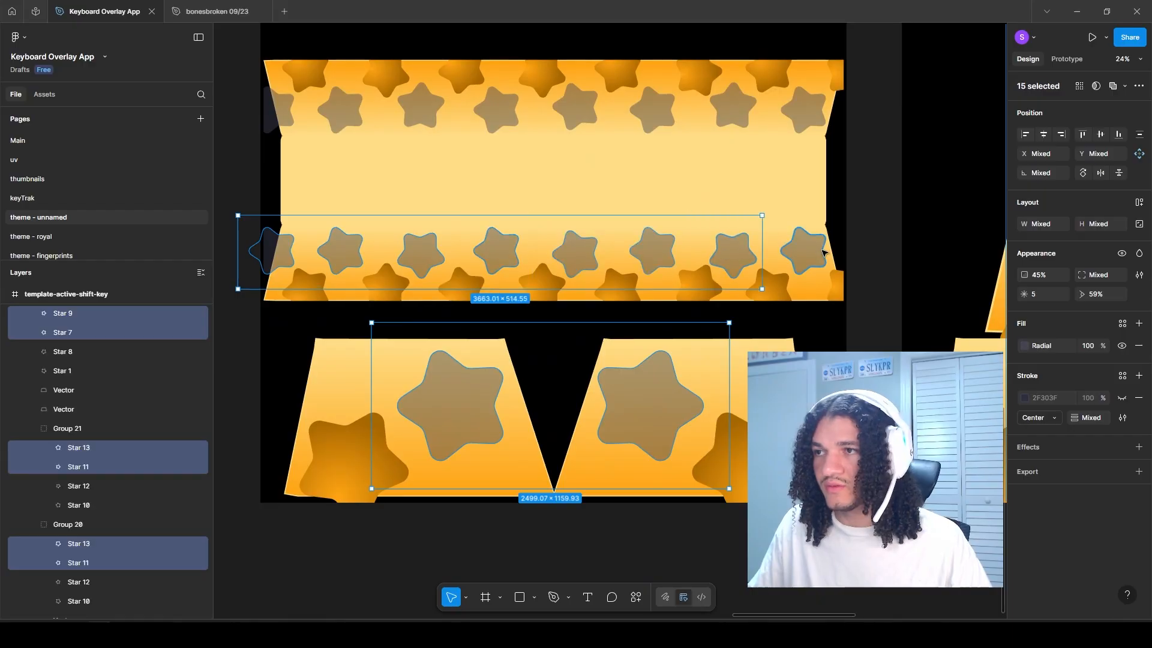
pyautogui.keyDown('shift'); pyautogui.click(807, 249); pyautogui.keyUp('shift')
pyautogui.keyDown('shift'); pyautogui.click(807, 111); pyautogui.keyUp('shift')
pyautogui.keyDown('shift'); pyautogui.click(735, 109); pyautogui.keyUp('shift')
pyautogui.keyDown('shift'); pyautogui.click(652, 110); pyautogui.keyUp('shift')
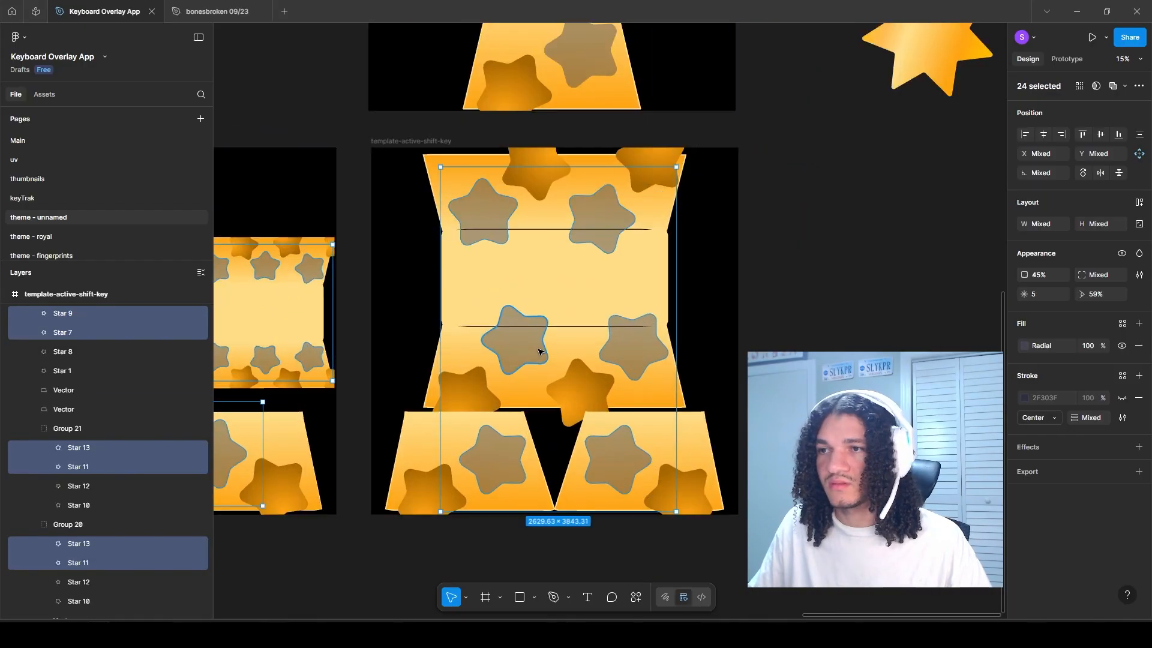
pyautogui.scroll(3, 696, 427)
pyautogui.moveTo(697, 424); pyautogui.dragTo(630, 410)
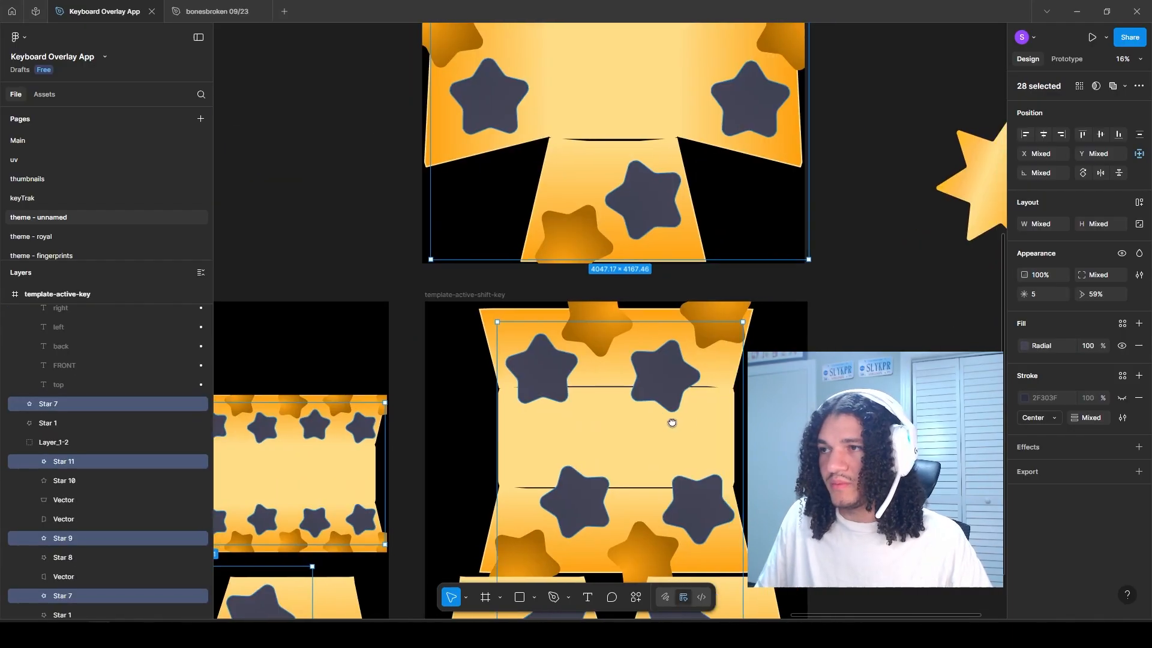
pyautogui.scroll(1, 633, 409)
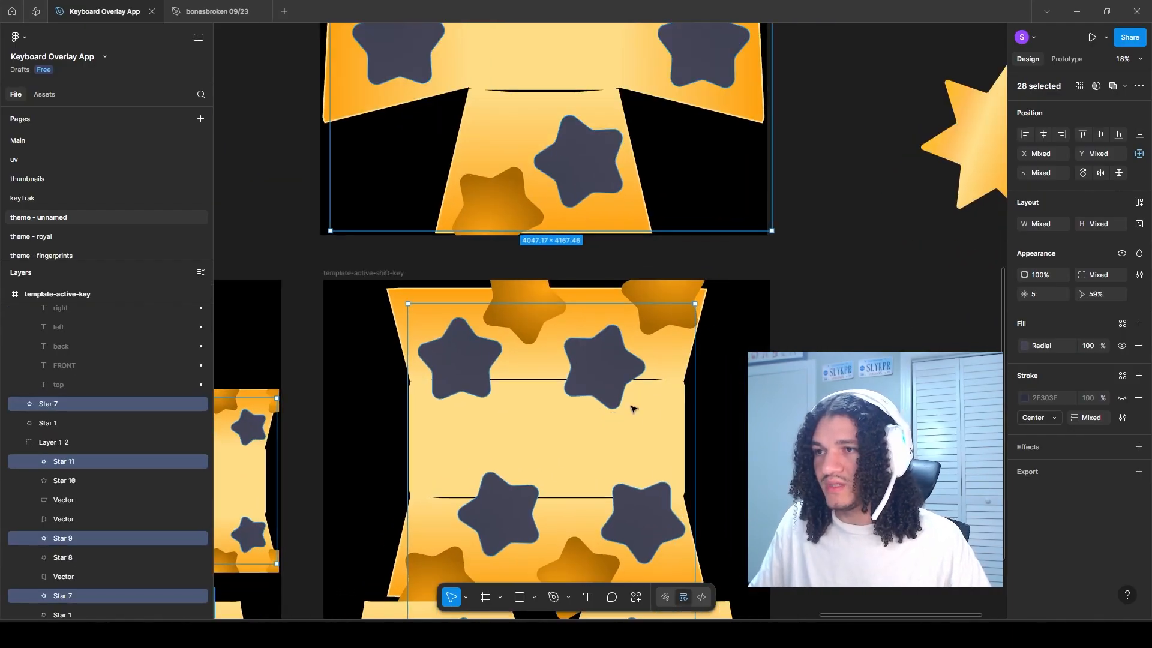
pyautogui.click(1024, 345)
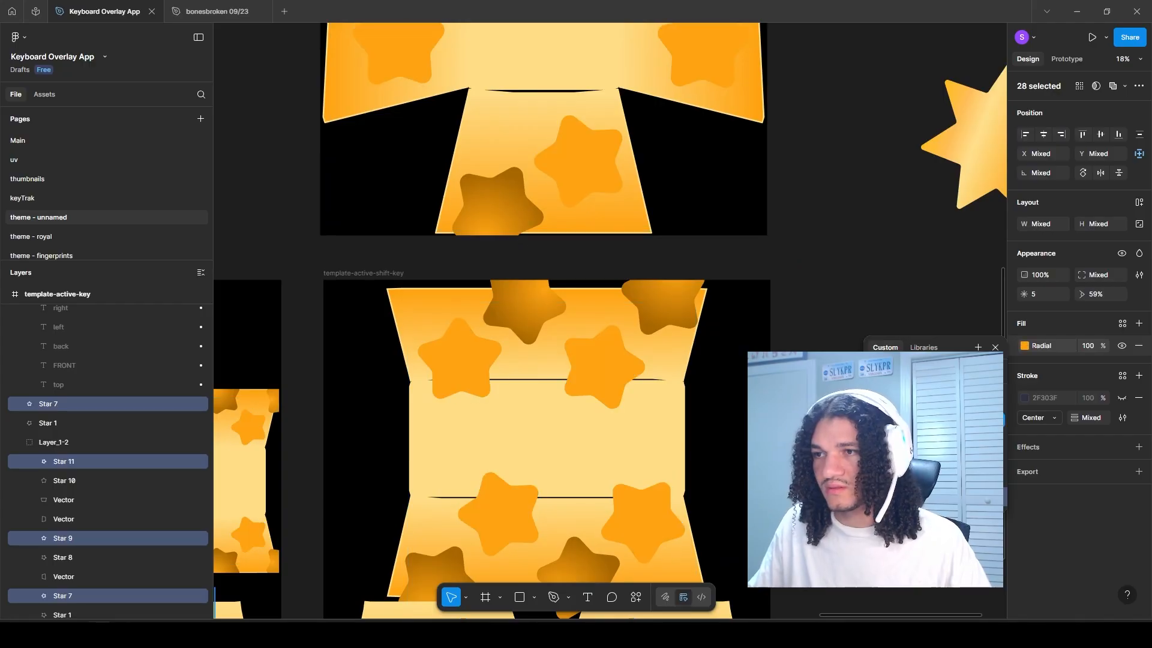
pyautogui.moveTo(835, 341); pyautogui.dragTo(762, 338)
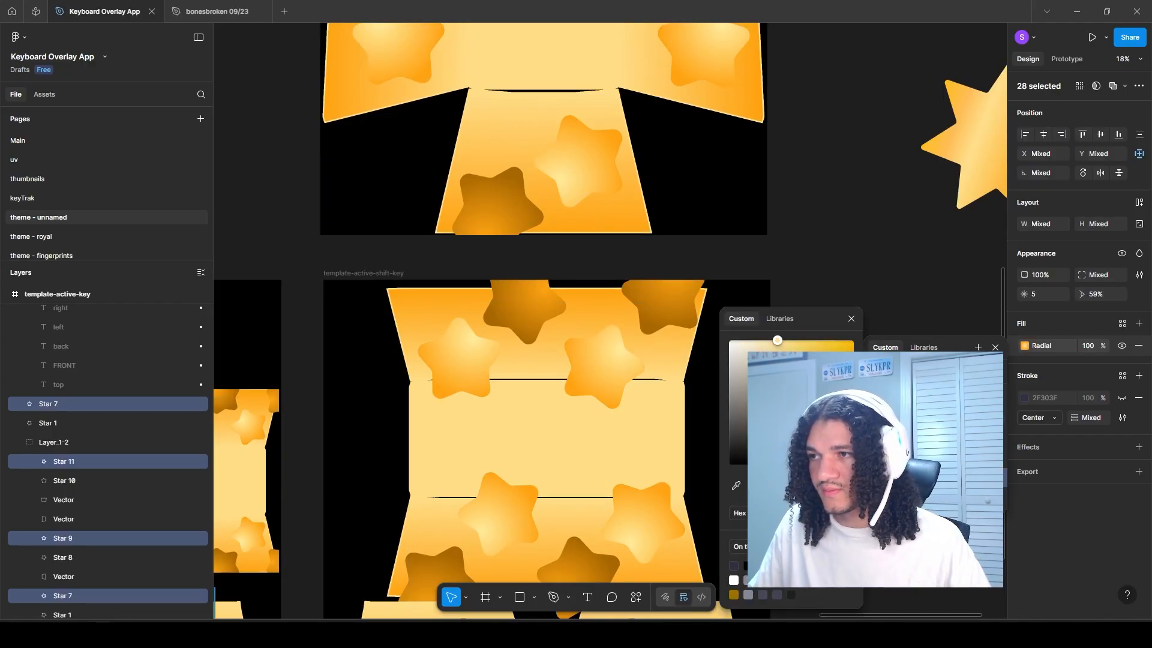
pyautogui.press('Escape')
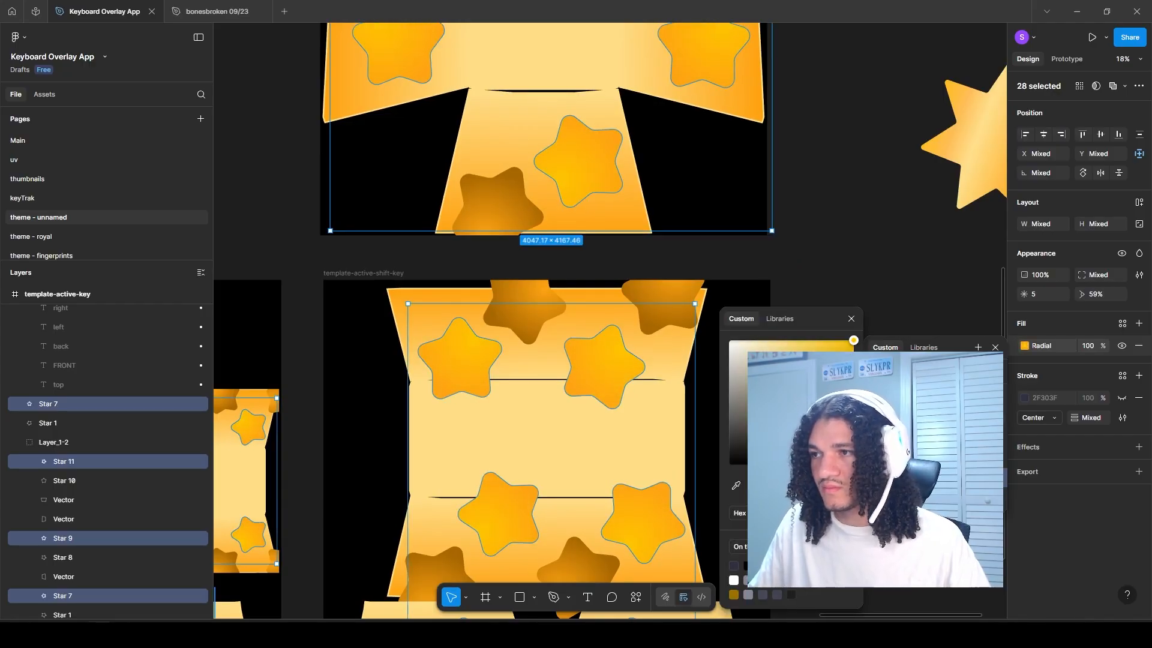
# Step: Add a drop shadow effect in a light yellow glow colour to the bright gold stars
pyautogui.scroll(-2, 730, 322)
pyautogui.click(1137, 448)
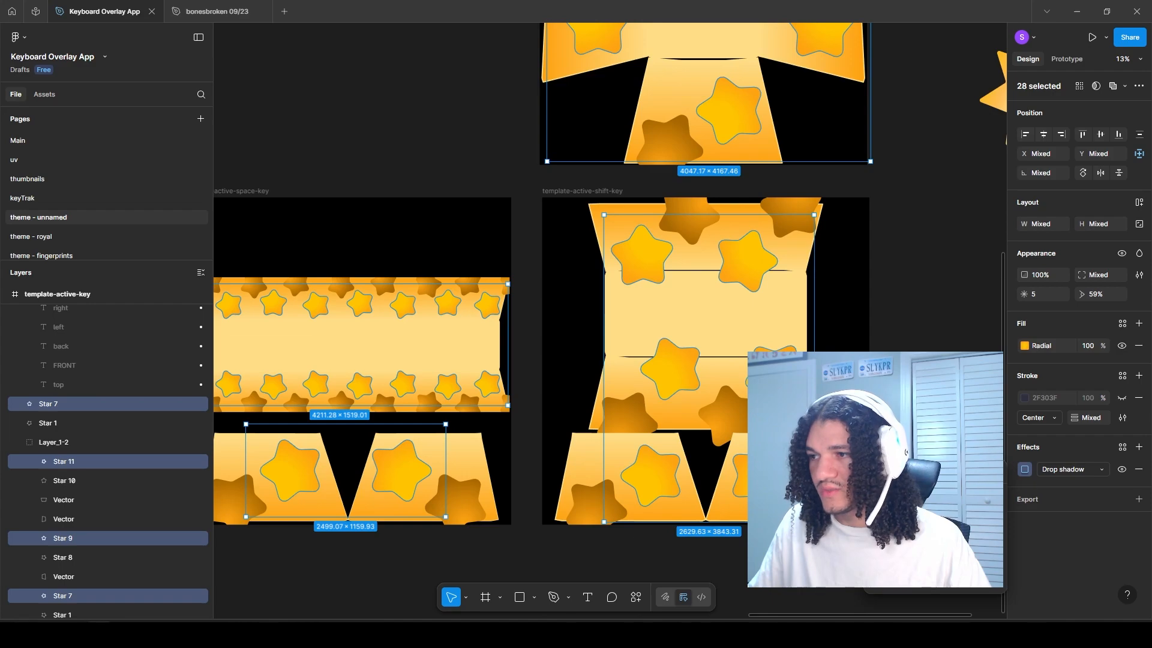
pyautogui.click(1024, 469)
pyautogui.press('Escape')
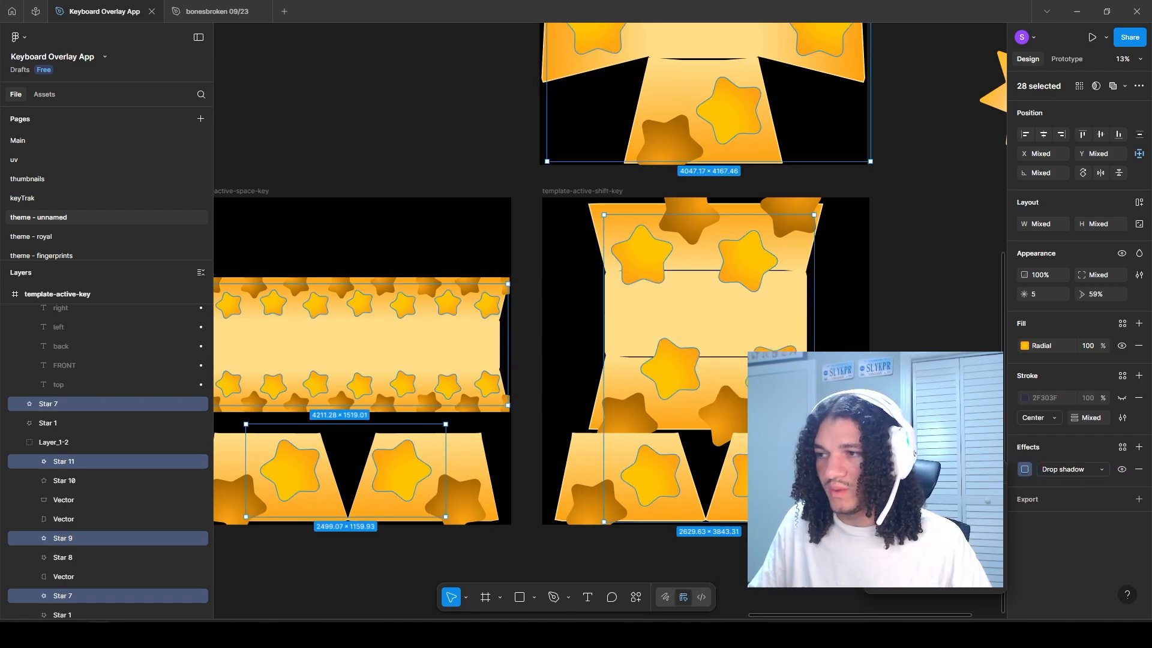
# Step: Clear the star selection and select the three active-key template frames: the regular, space and shift keys
pyautogui.click(399, 192)
pyautogui.scroll(-5, 399, 193)
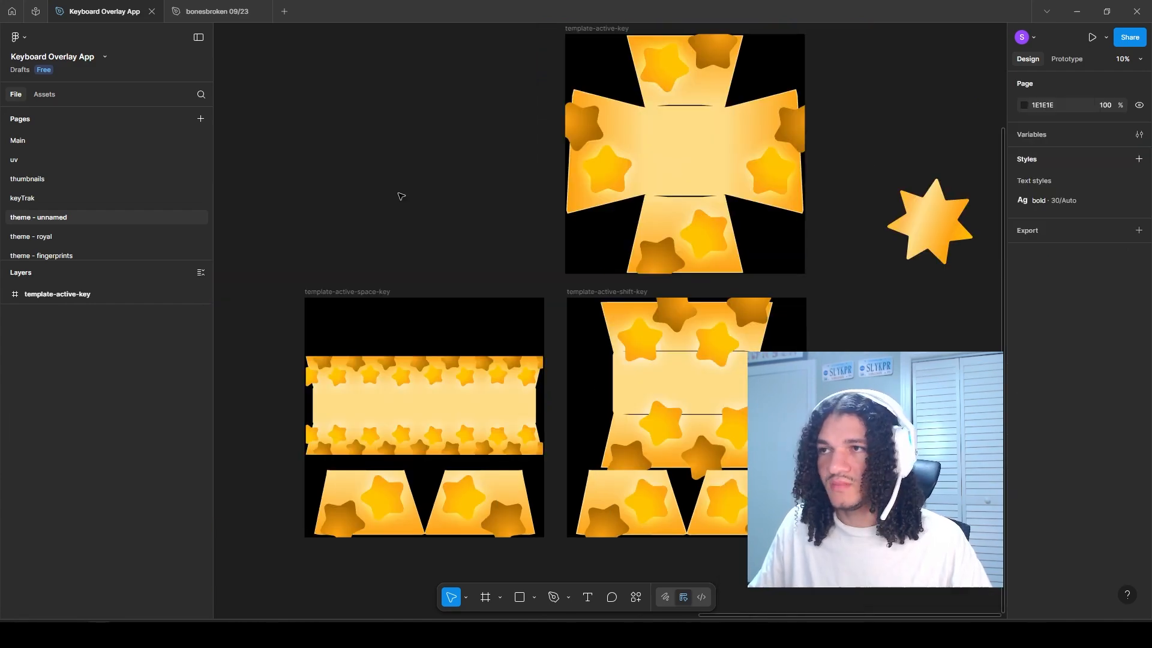
pyautogui.moveTo(342, 87); pyautogui.dragTo(746, 594)
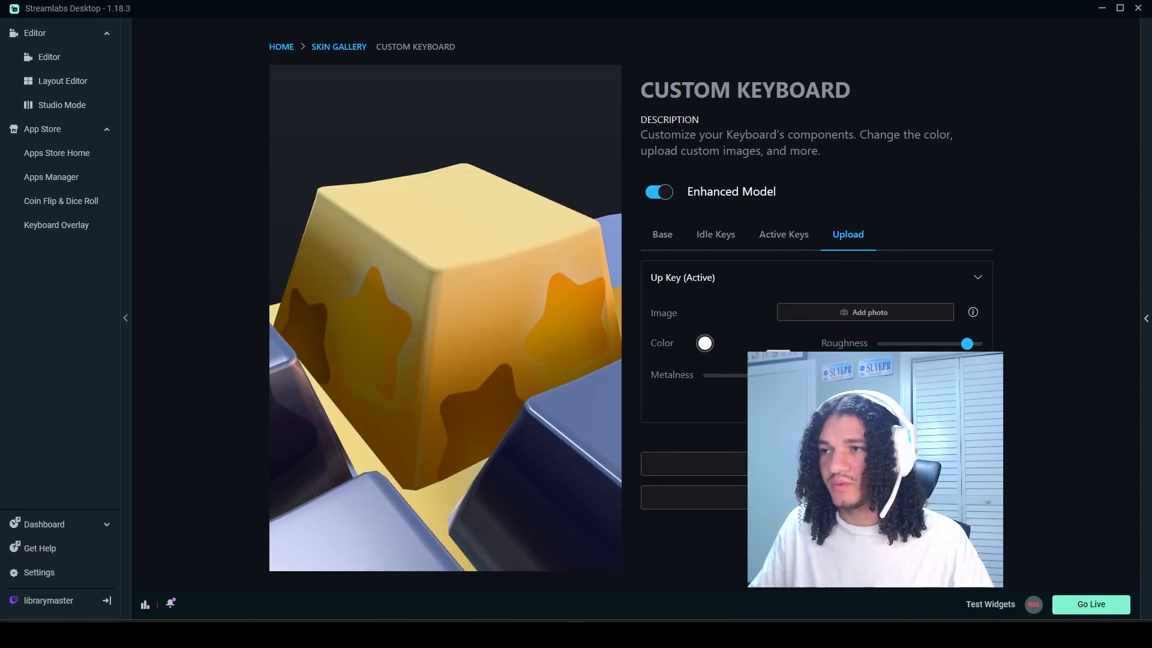
# Step: Switch to Streamlabs Desktop, adjust the metalness of the Up Key (Active) and set its roughness to 0.33, checking the key in the preview
pyautogui.moveTo(778, 376); pyautogui.dragTo(782, 376)
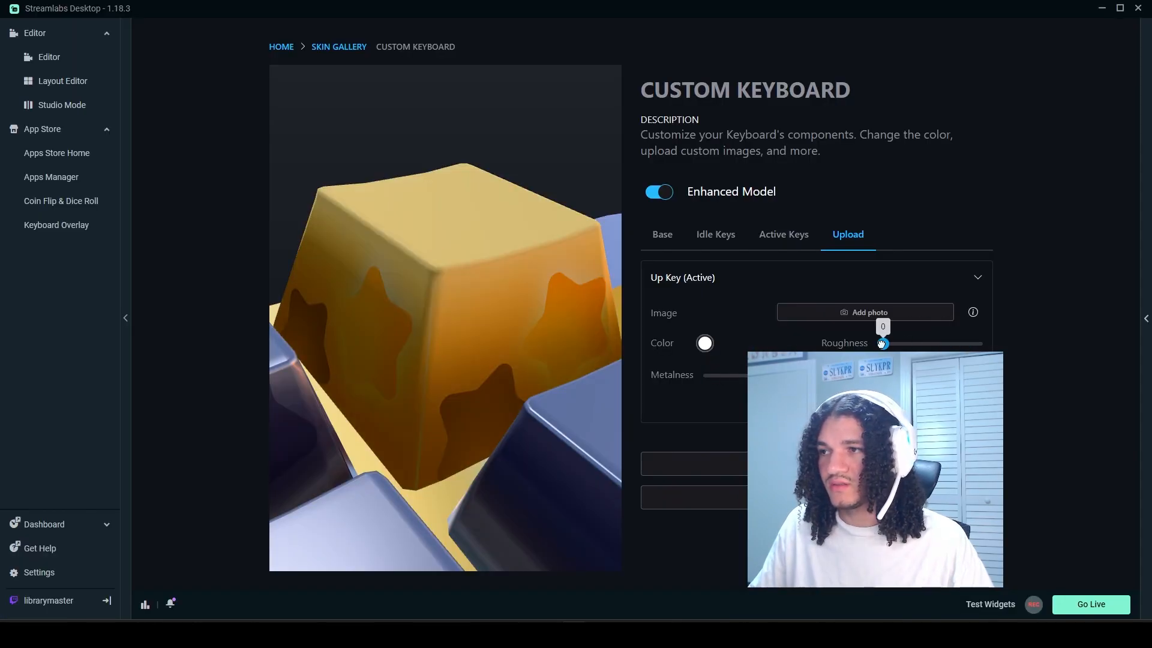
pyautogui.click(921, 344)
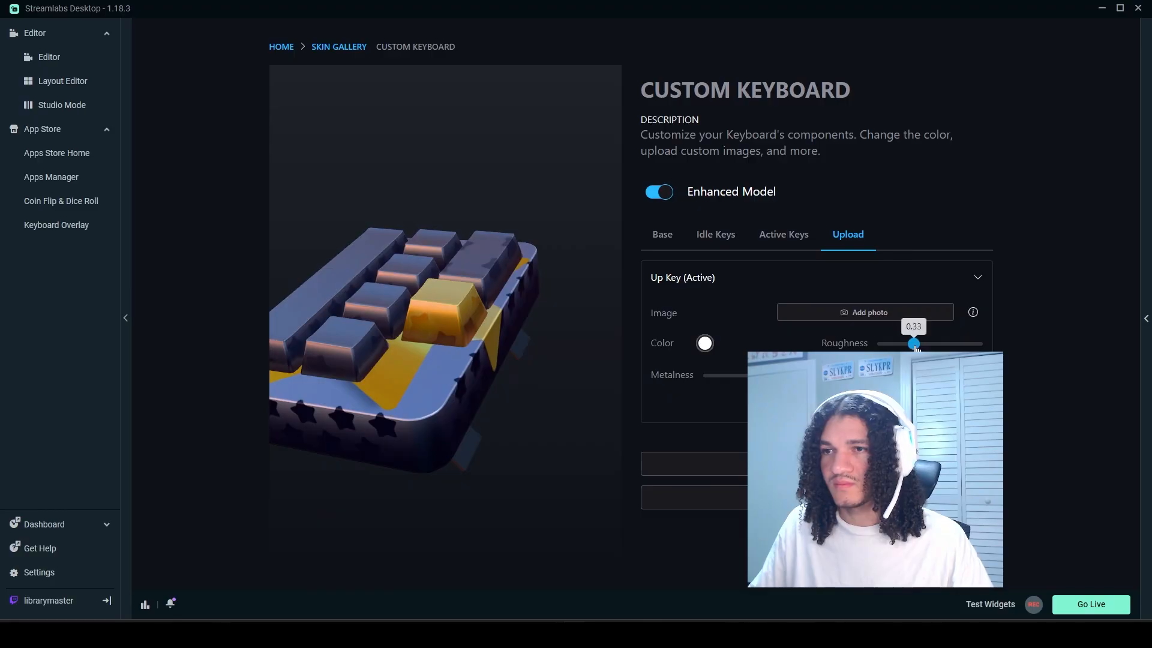
pyautogui.moveTo(493, 373); pyautogui.dragTo(601, 316)
pyautogui.scroll(3, 515, 295)
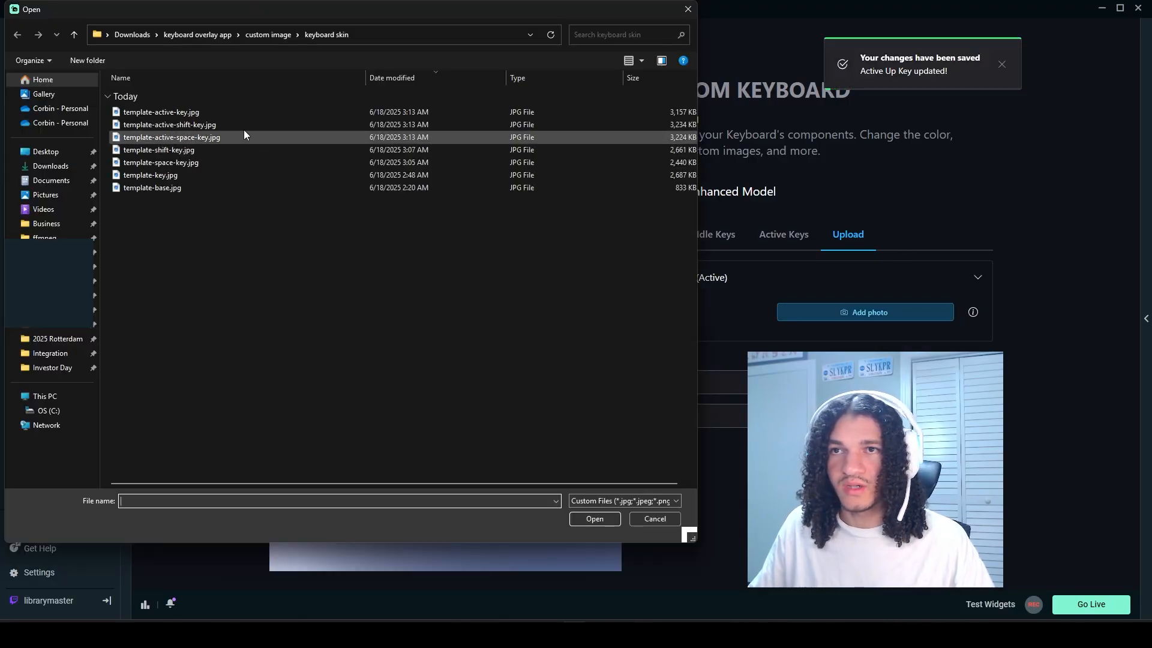
pyautogui.click(180, 114)
pyautogui.doubleClick(179, 114)
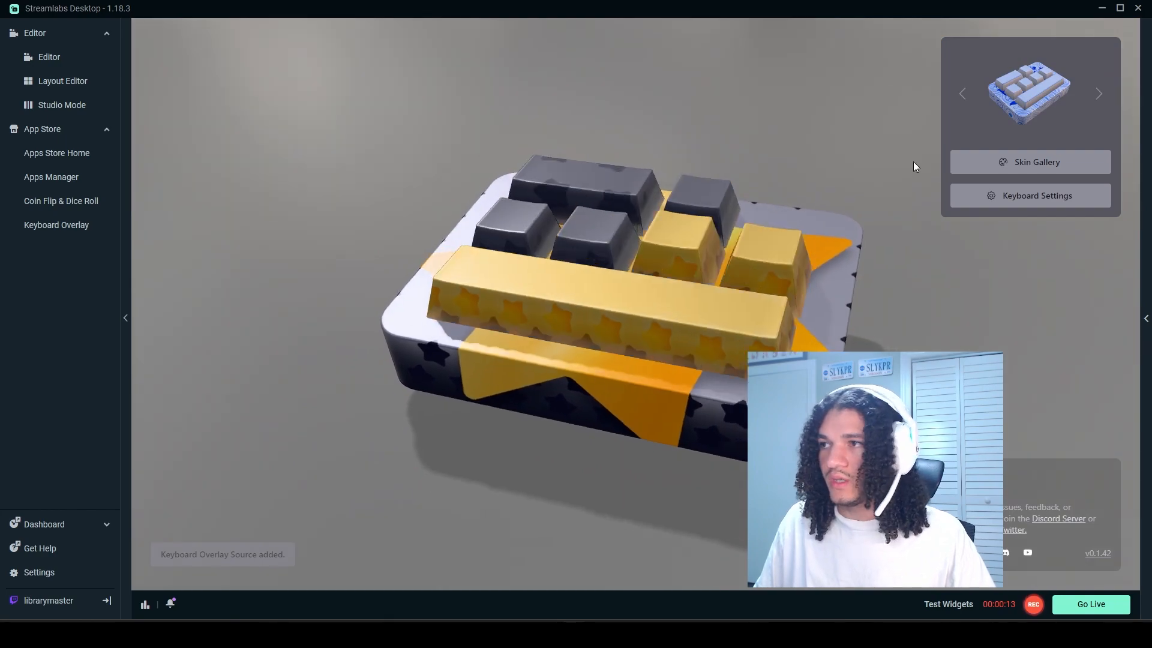
# Step: Open the keyboard settings and examine the finished theme's idle and active keys from several angles
pyautogui.click(1041, 195)
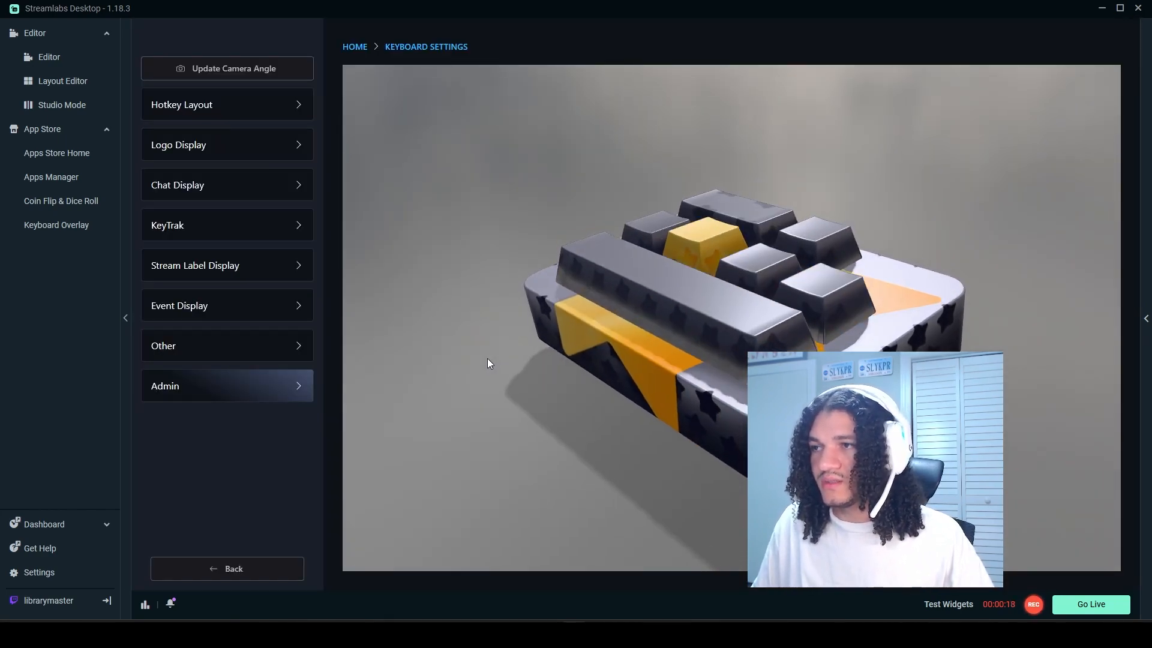
pyautogui.moveTo(825, 429); pyautogui.dragTo(737, 451)
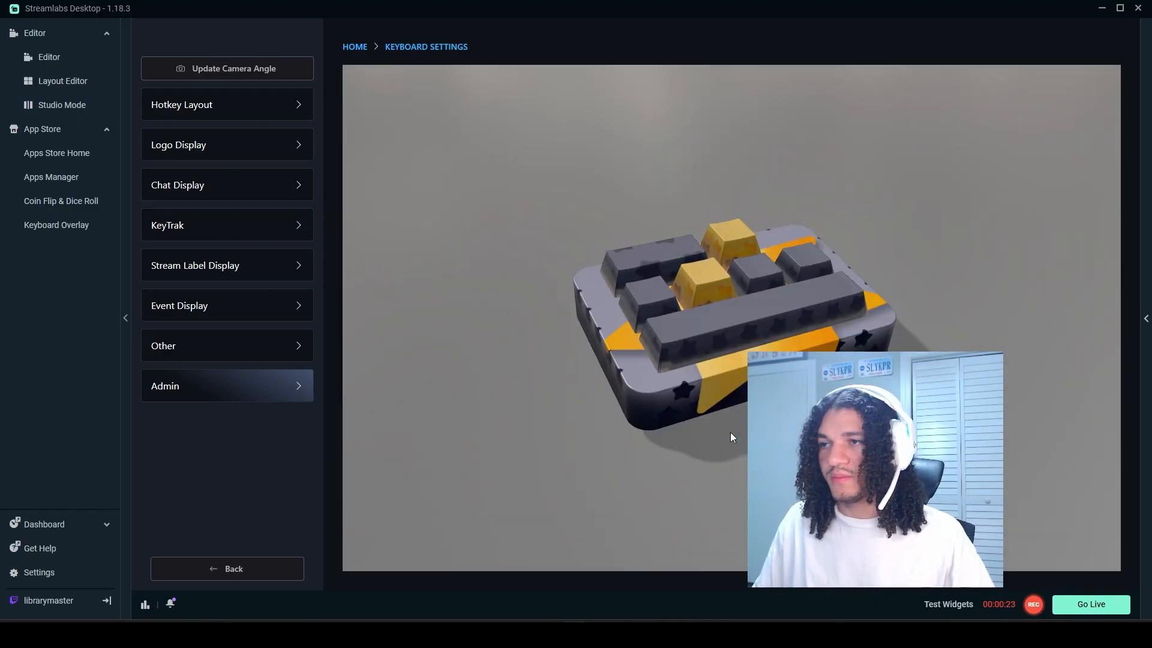
pyautogui.moveTo(730, 433)
pyautogui.mouseDown()
pyautogui.moveTo(798, 429)
pyautogui.moveTo(768, 462)
pyautogui.moveTo(606, 419)
pyautogui.moveTo(606, 454)
pyautogui.moveTo(743, 430)
pyautogui.mouseUp()
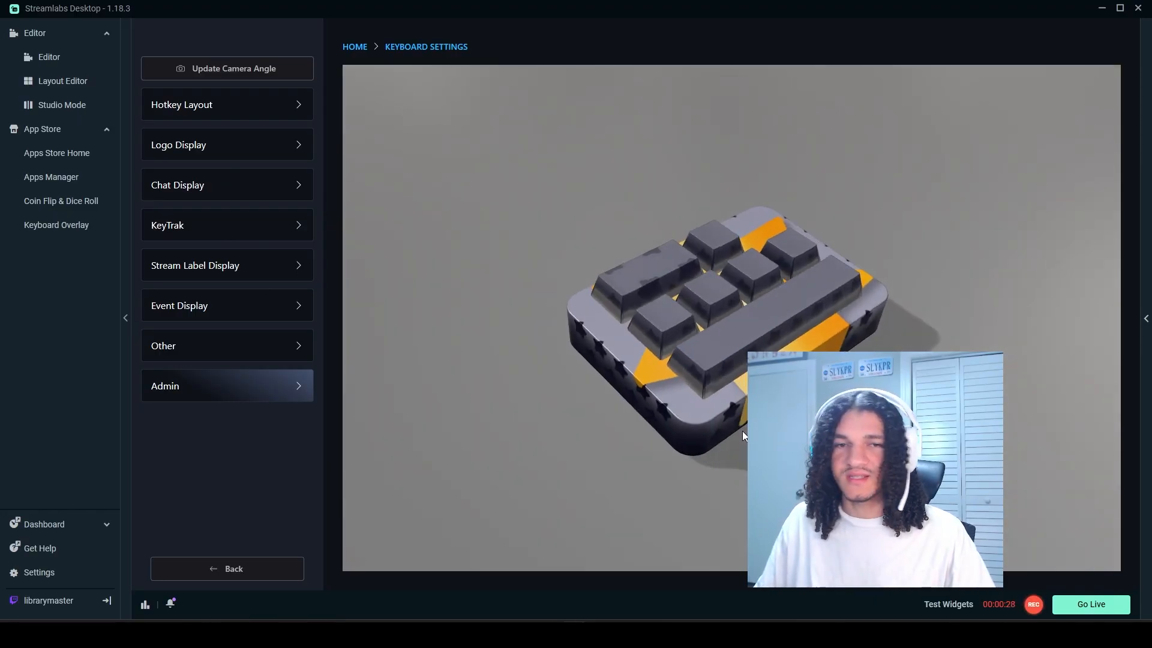